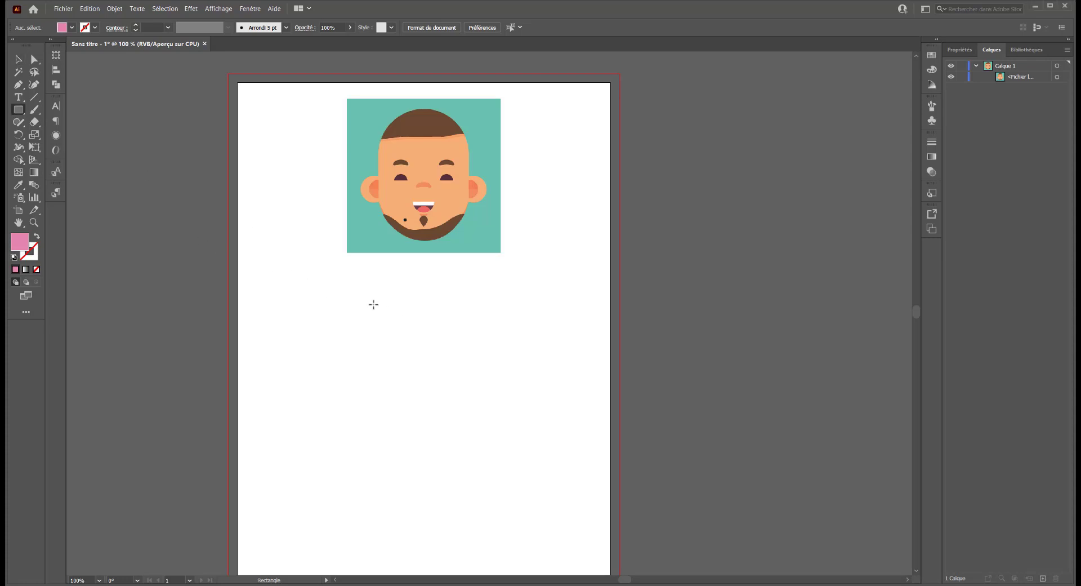
- Draw a rectangle below the reference face and fill it peach (ffceb3)
left_click_drag(374, 305, 486, 443)
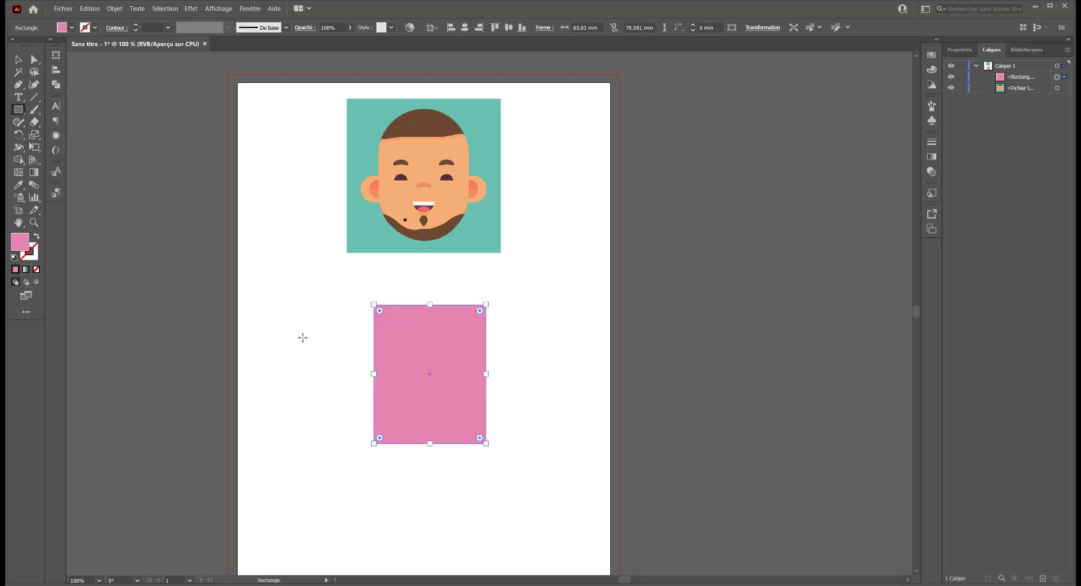
double_click(21, 247)
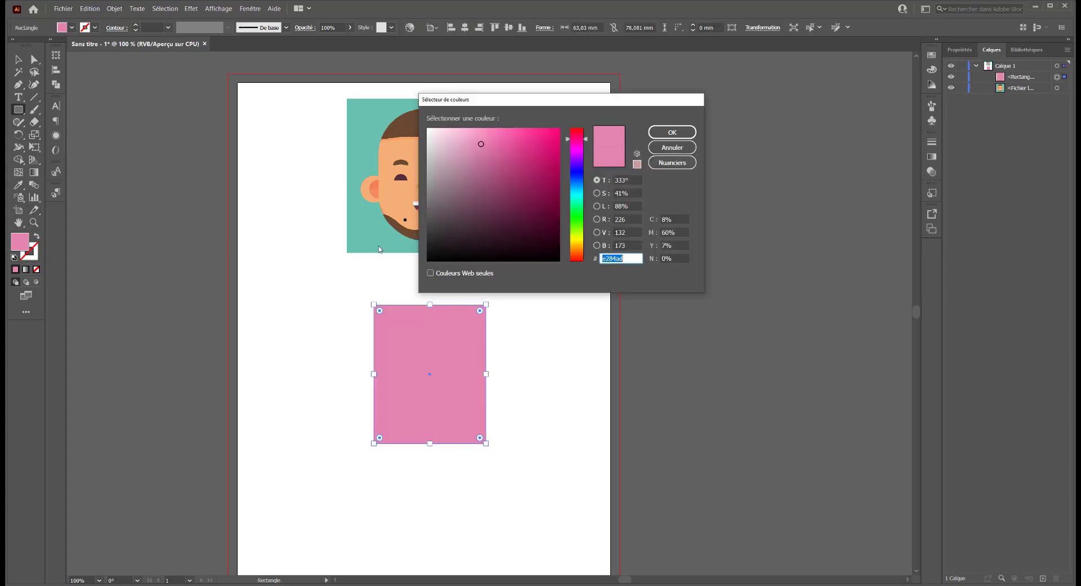
left_click_drag(510, 101, 714, 105)
left_click(780, 248)
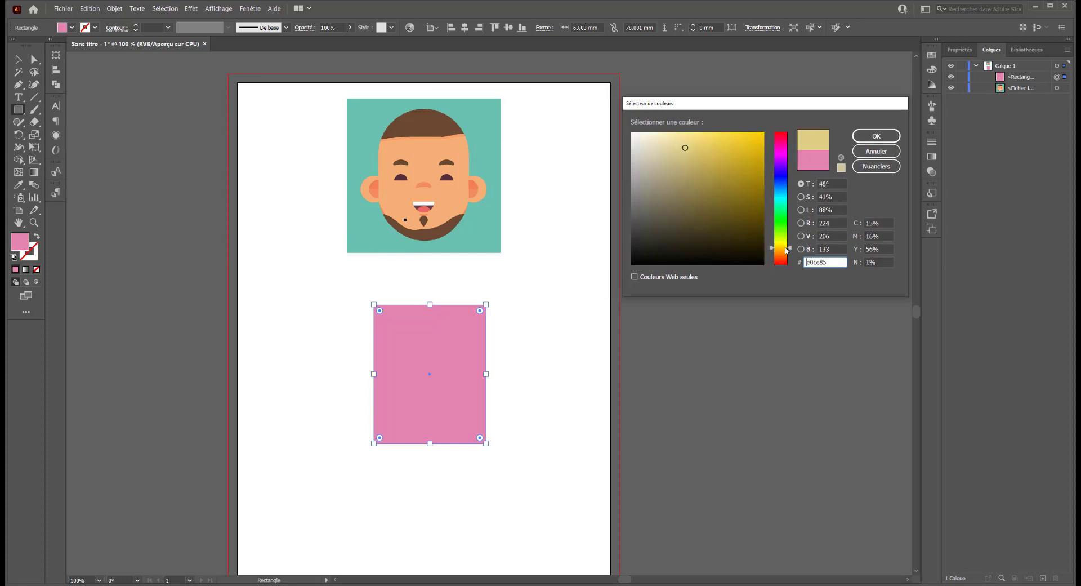
left_click_drag(723, 143, 670, 131)
left_click(781, 252)
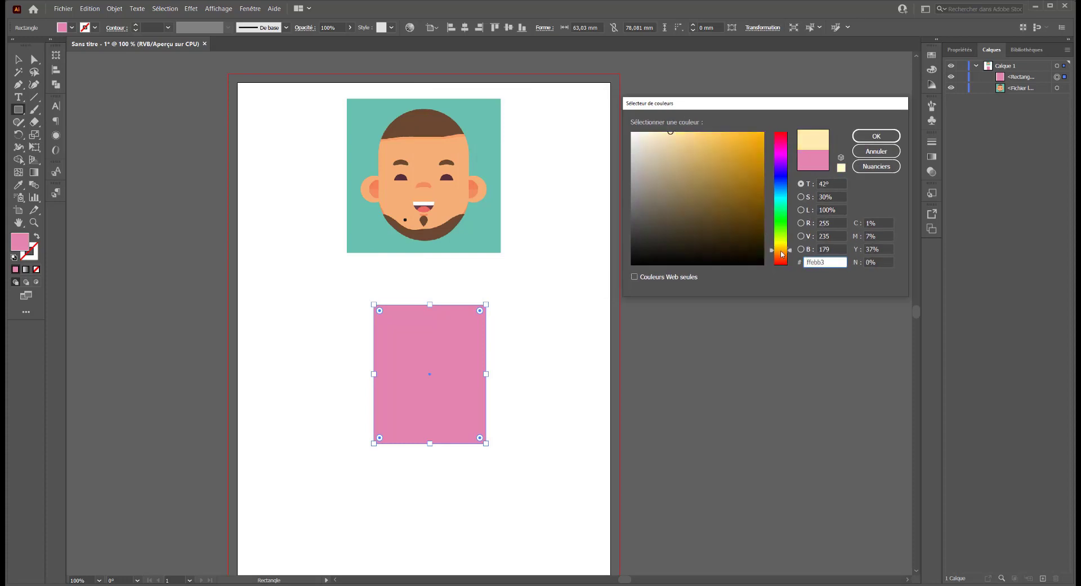
left_click(783, 257)
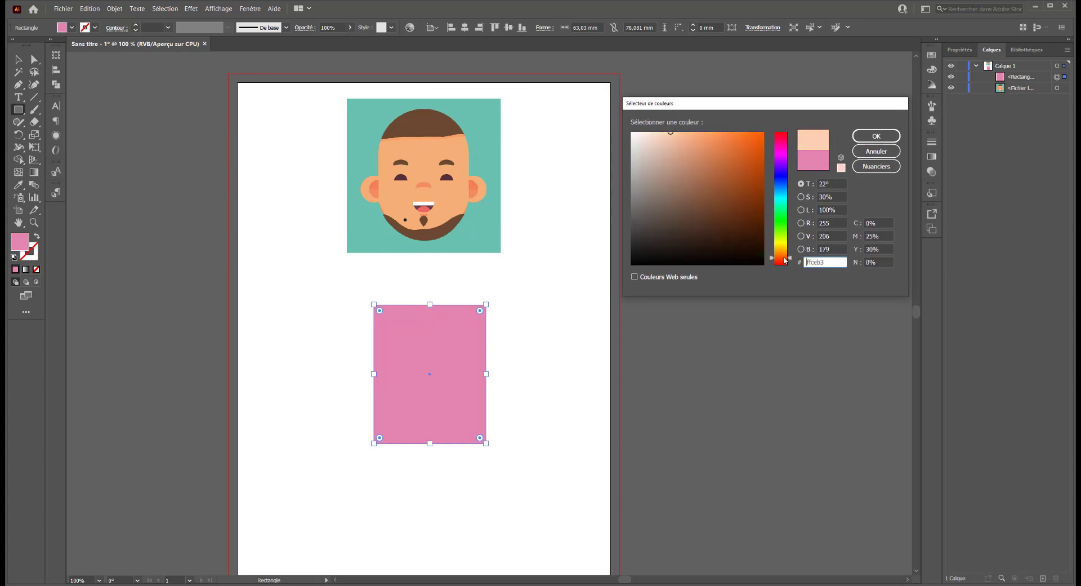
left_click(876, 135)
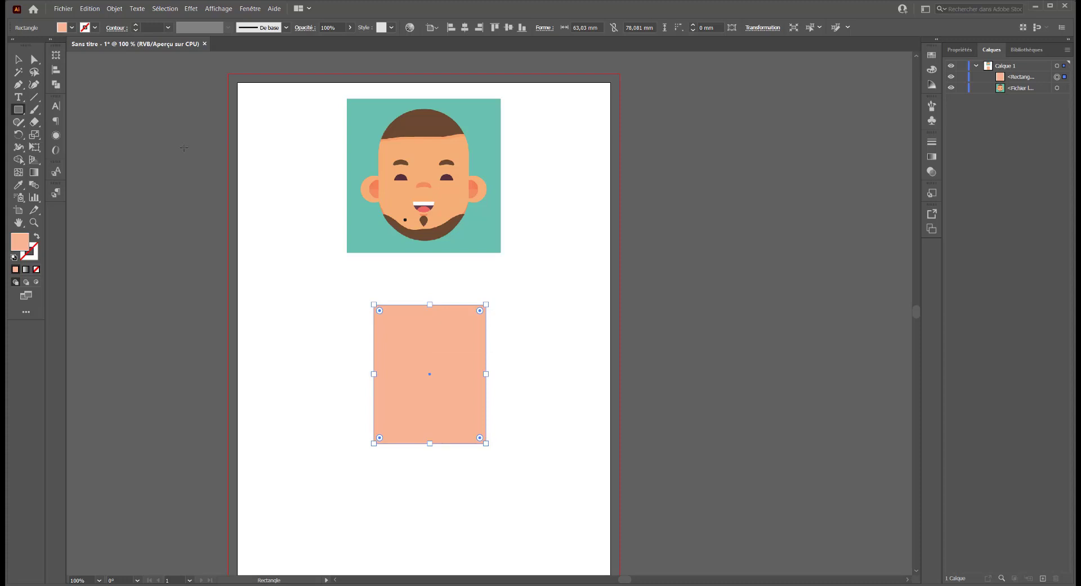
- Round the rectangle's corners fully and reshape it into a capsule about 60 × 88 mm
left_click(35, 60)
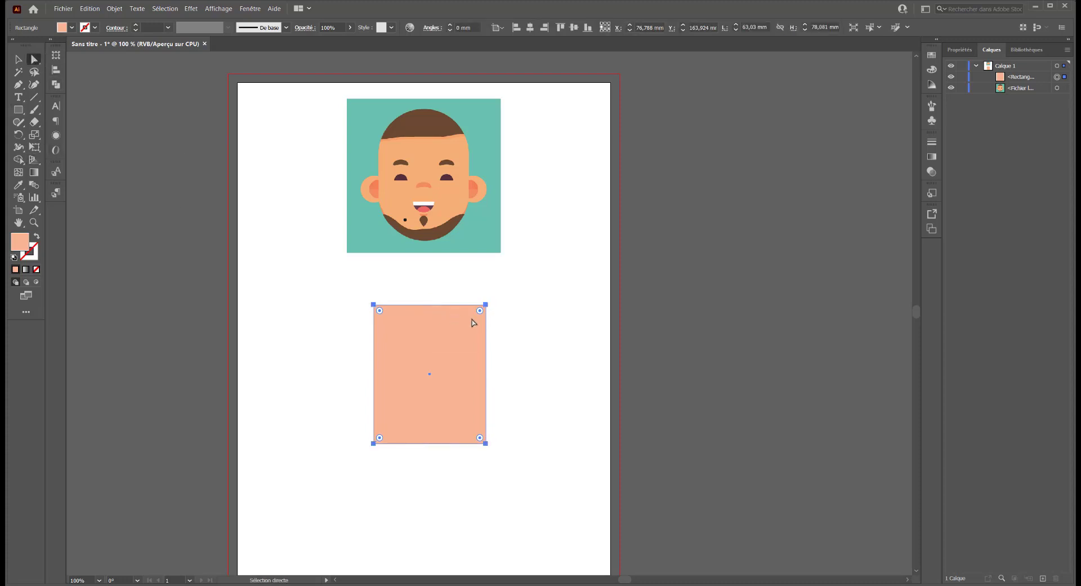
left_click_drag(480, 310, 415, 377)
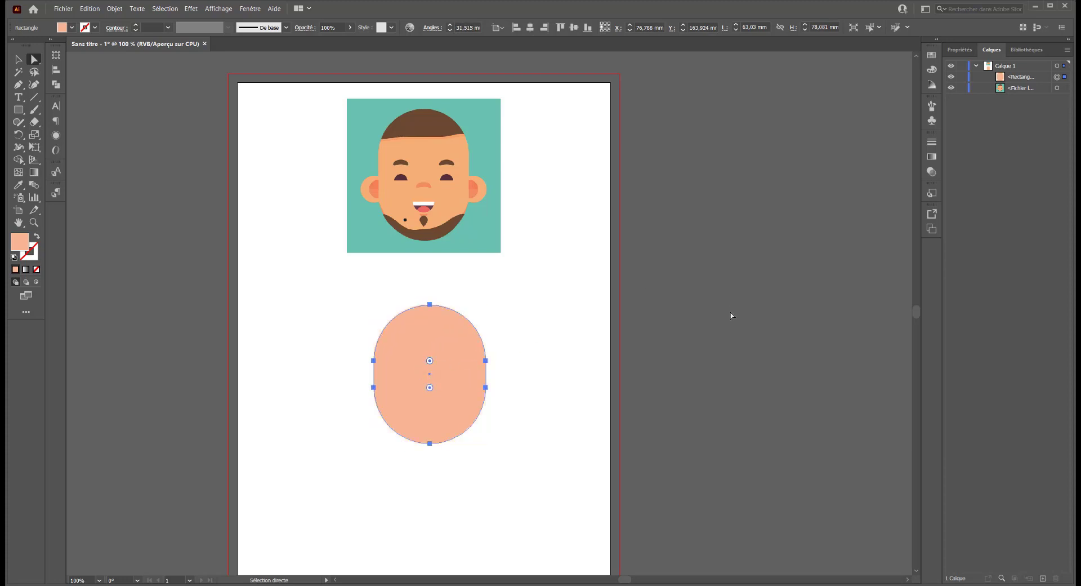
left_click(16, 62)
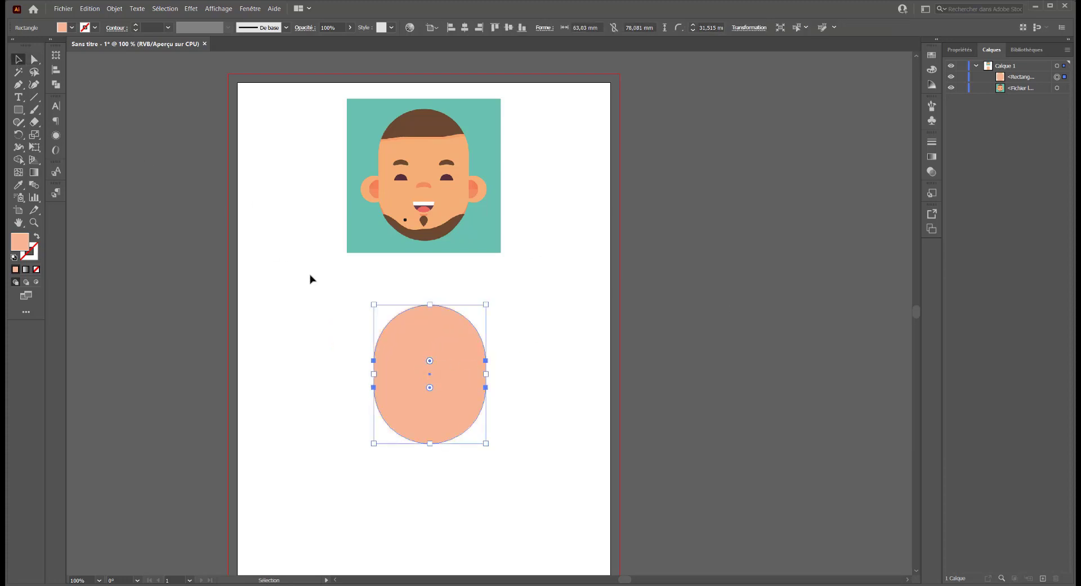
left_click_drag(428, 444, 432, 462)
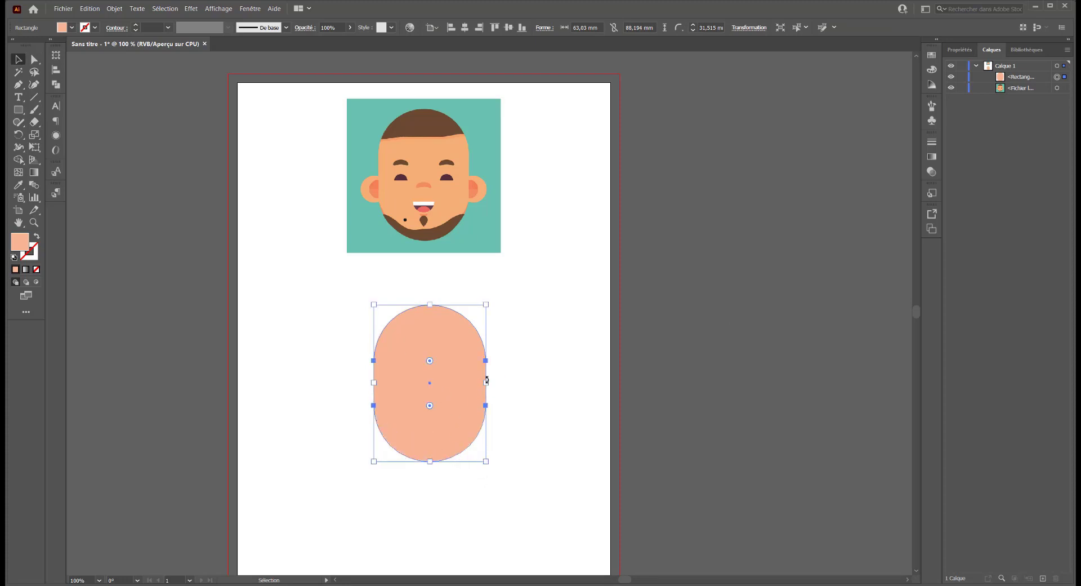
mouse_move(487, 380)
left_mouse_down()
mouse_move(450, 207)
mouse_move(563, 203)
mouse_move(446, 451)
mouse_move(459, 432)
mouse_move(461, 449)
left_mouse_up()
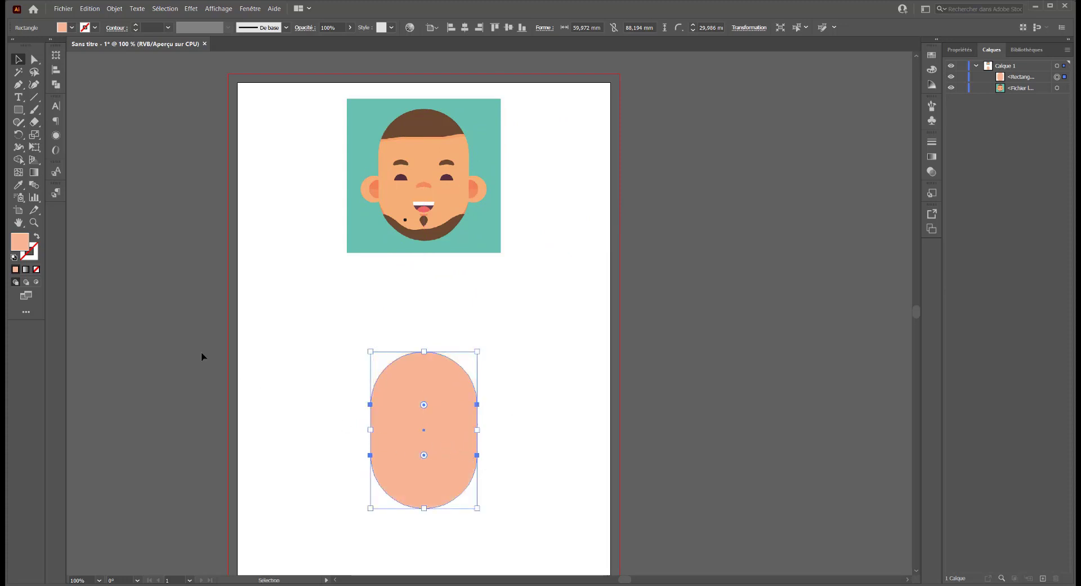
- Draw a small peach circle left of the head and shrink it to ear size
left_click(19, 110)
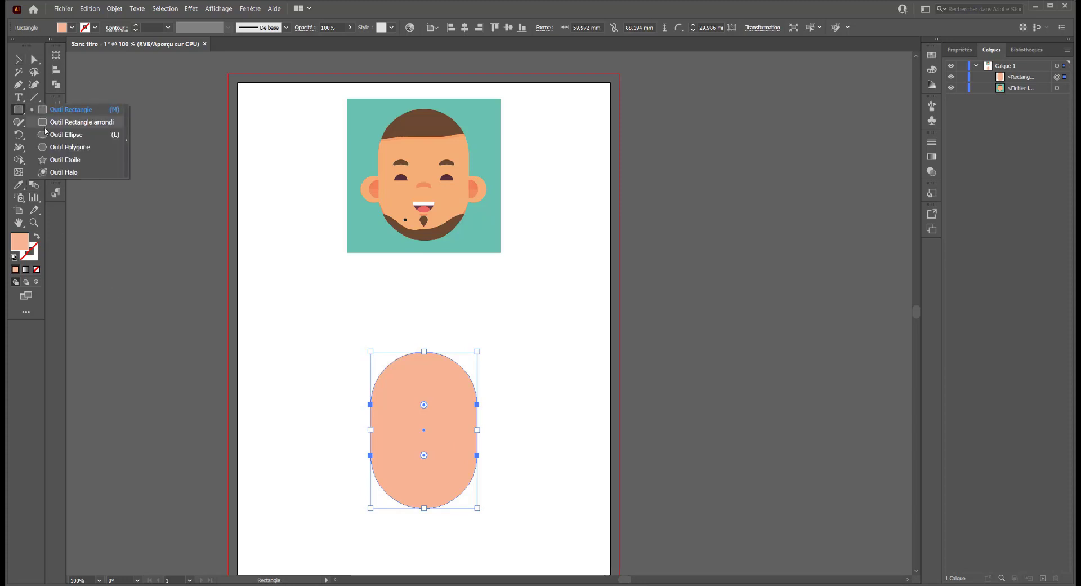
left_click(65, 134)
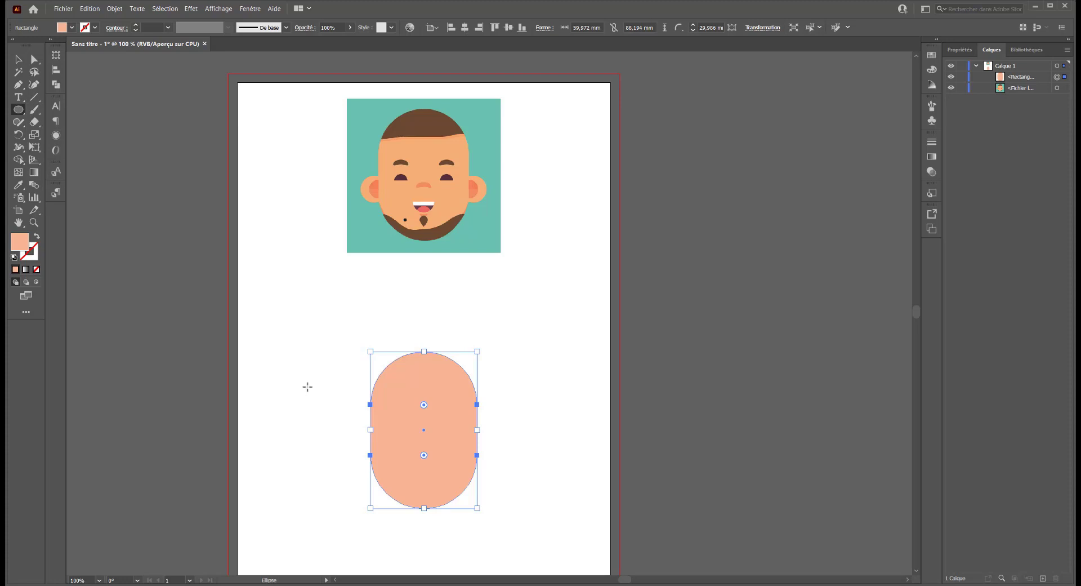
left_click_drag(305, 382, 350, 428)
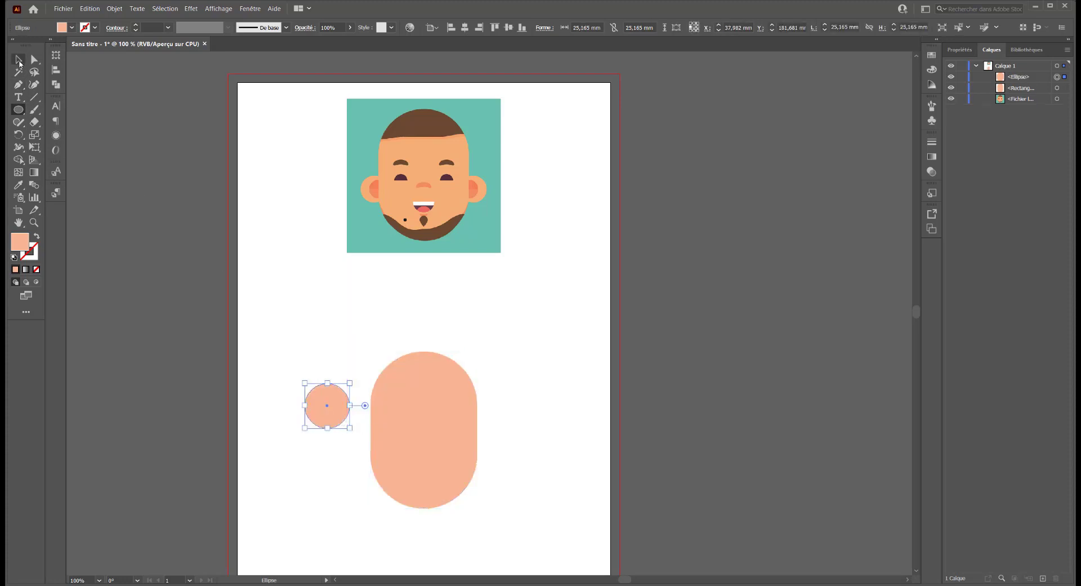
left_click(19, 61)
mouse_move(323, 423)
left_mouse_down()
mouse_move(367, 440)
mouse_move(358, 442)
left_mouse_up()
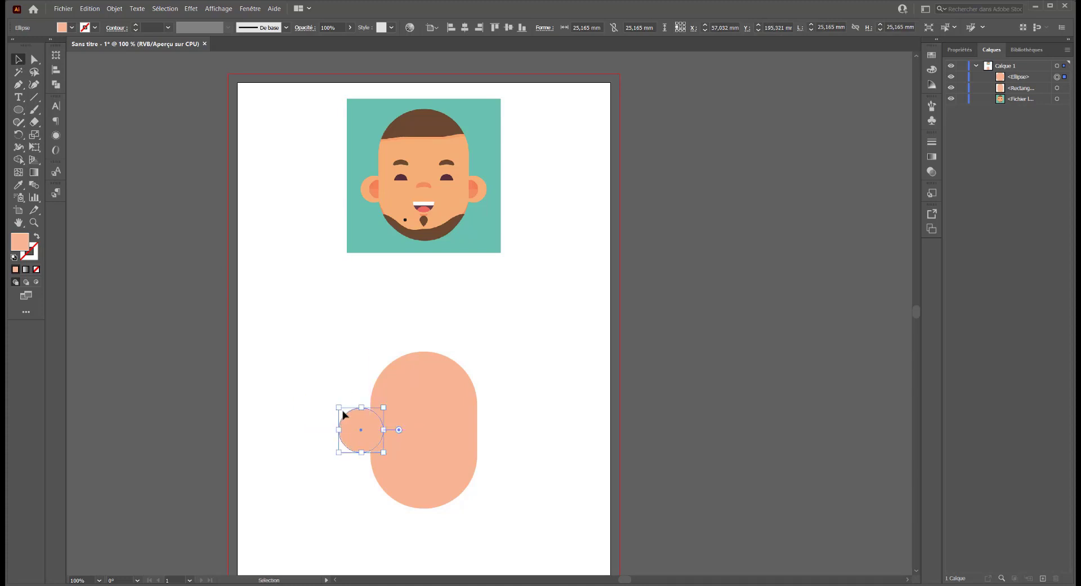
left_click_drag(340, 406, 354, 437)
- Move the circle farther left and Alt-drag an overlapping copy slightly to its right
left_click(271, 485)
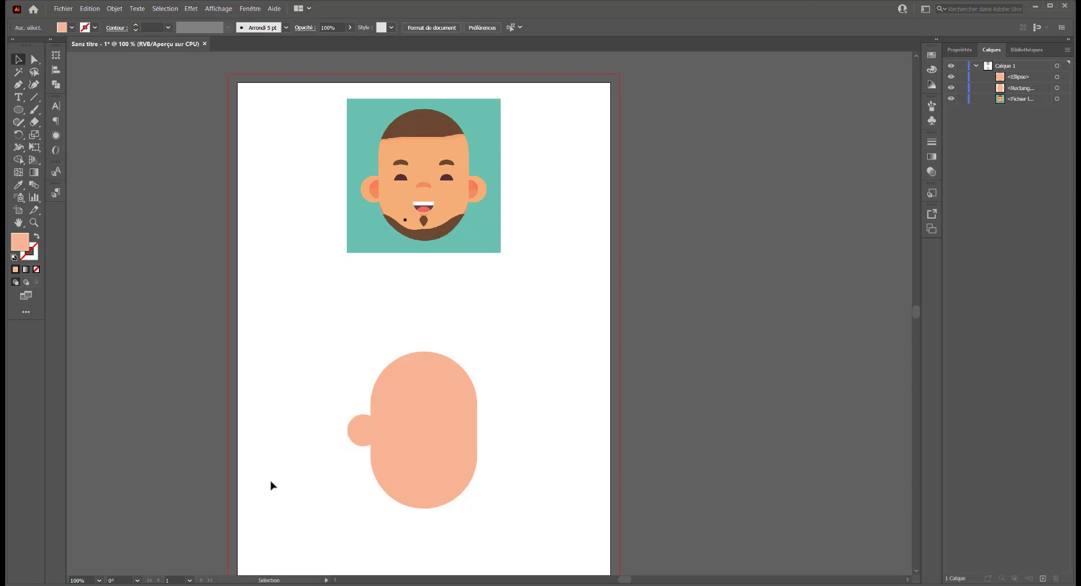
left_click(358, 437)
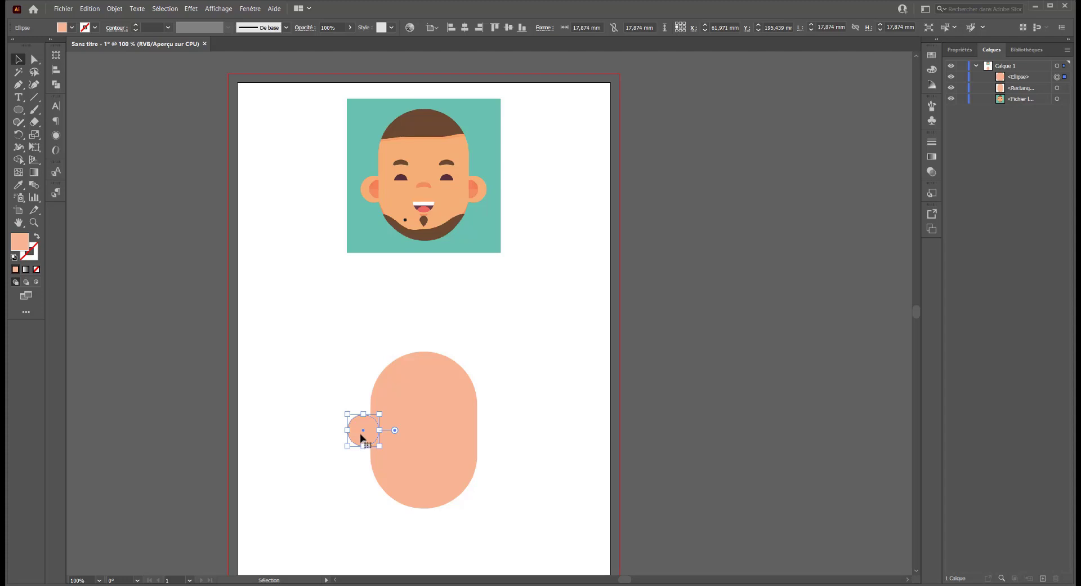
left_click_drag(361, 438, 295, 437)
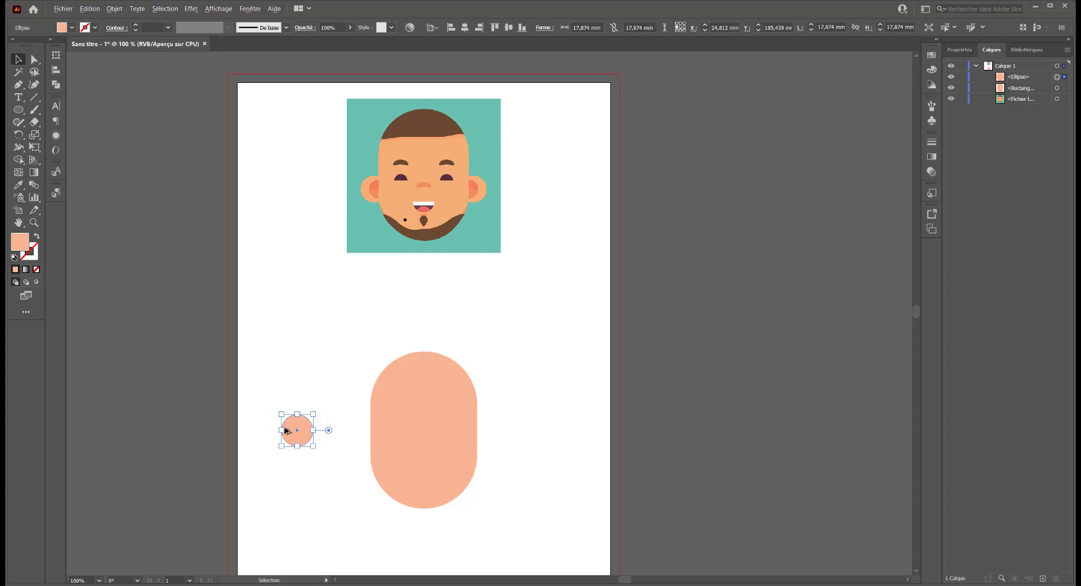
mouse_move(294, 438)
left_mouse_down()
mouse_move(316, 439)
mouse_move(332, 417)
mouse_move(314, 440)
left_mouse_up()
- Use Shape Builder on both circles to delete the right crescent
left_click_drag(324, 394, 277, 471)
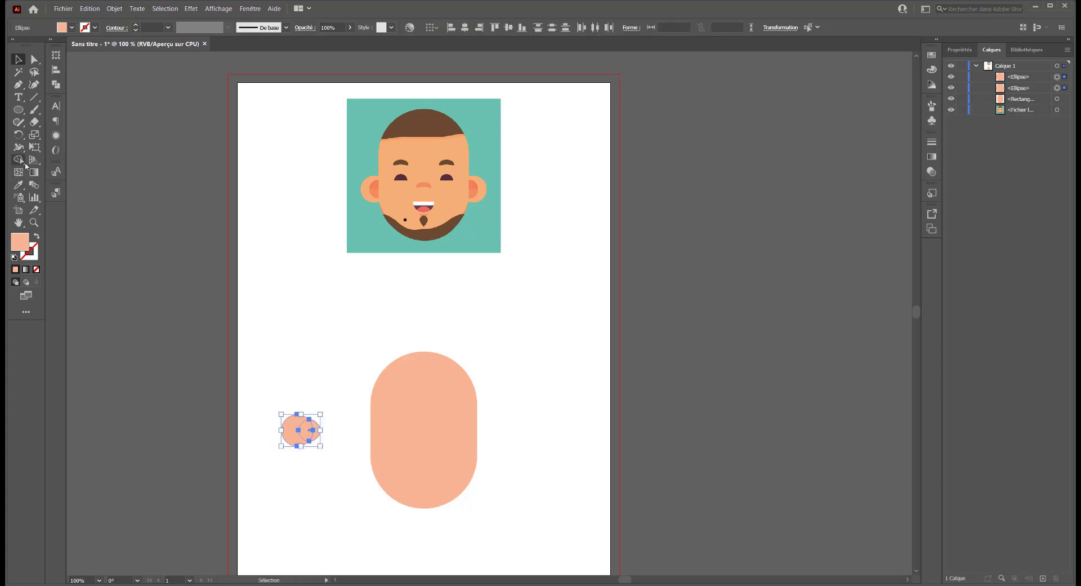
left_click(19, 161)
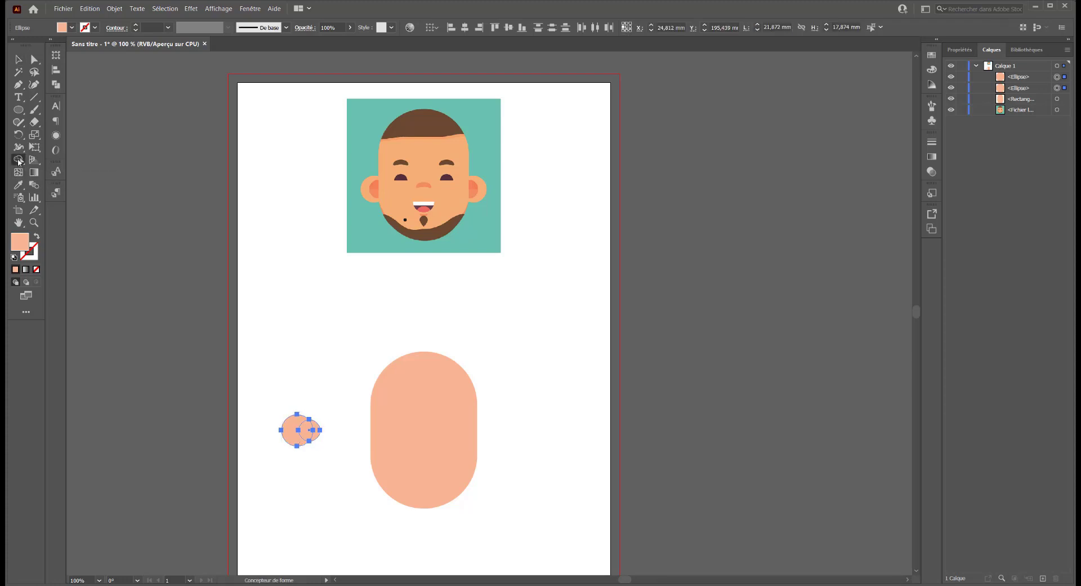
left_click(17, 160)
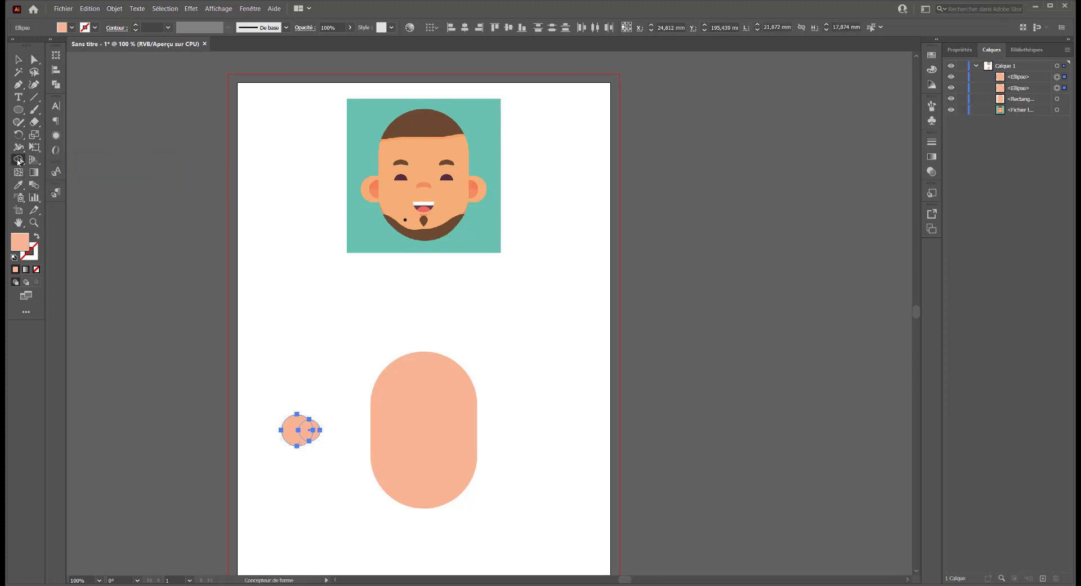
left_click(315, 434, "alt")
left_click(19, 61)
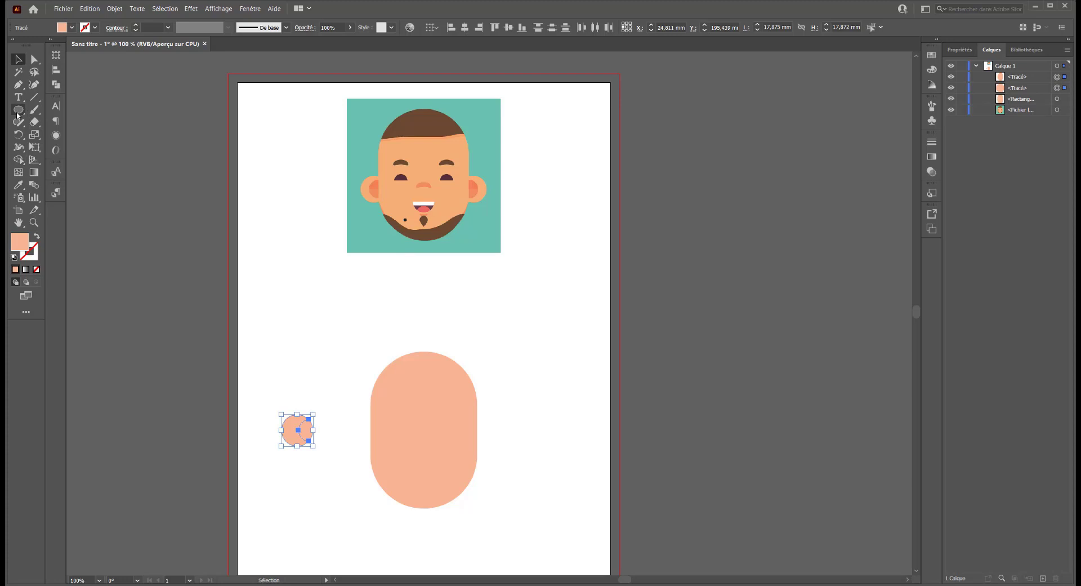
- Zoom to 150% and draw a rectangle, about 36.69 × 21.17 mm, over the ear's lower half
key("ctrl+plus")
scroll(191, 251, "right", 3)
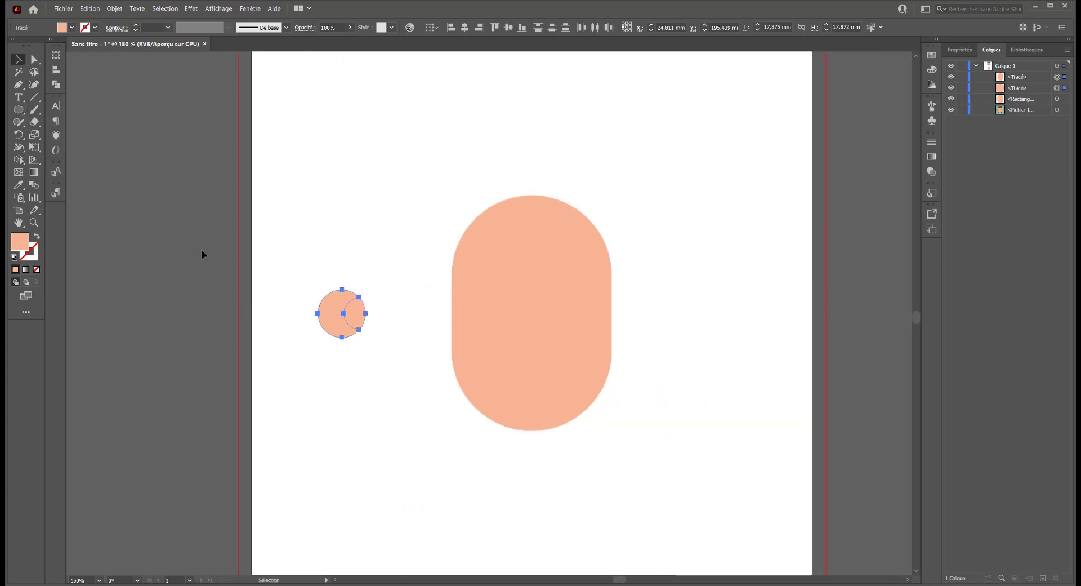
left_click(19, 109)
left_click(56, 109)
mouse_move(288, 365)
left_mouse_down()
mouse_move(307, 367)
mouse_move(378, 314)
left_mouse_up()
- Redraw the rectangle as an unfilled outline and select it with the ear pieces
key("ctrl+z")
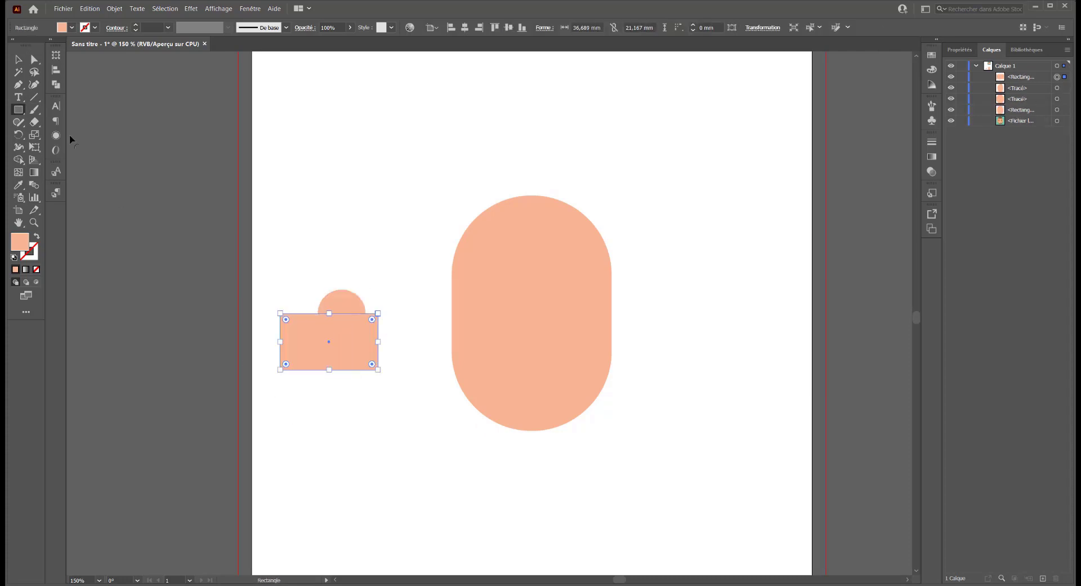
left_click(37, 238)
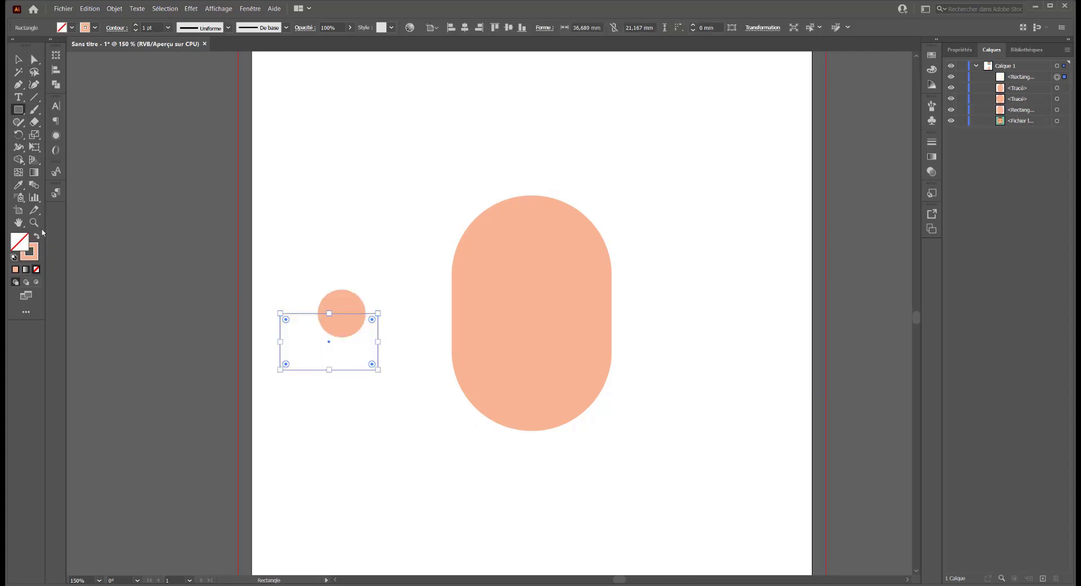
left_click(18, 59)
left_click(389, 278)
left_click_drag(389, 278, 311, 361)
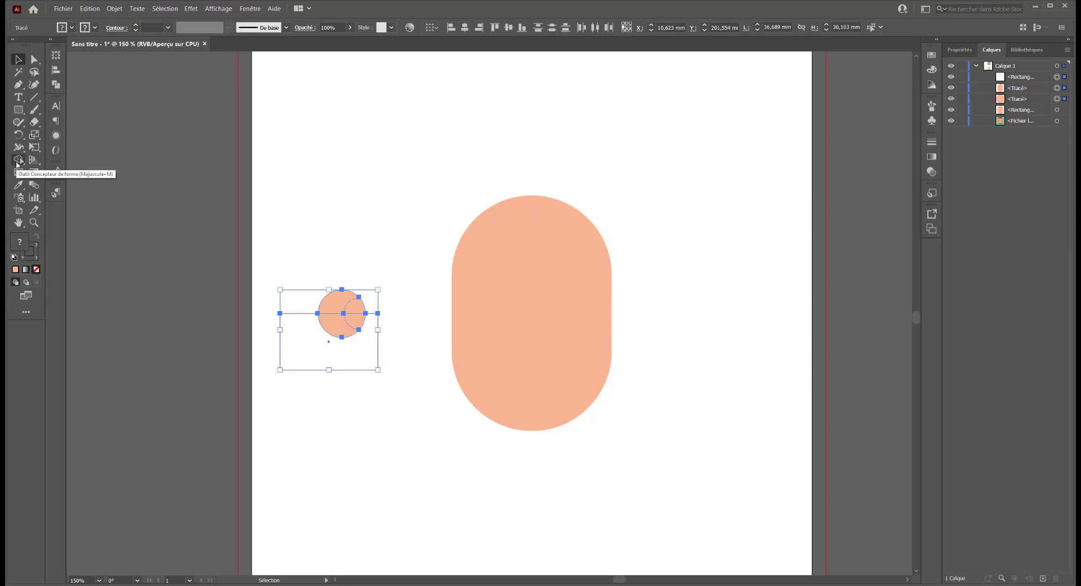
- With Shape Builder, fill the inner-ear overlap piece a pinker colour by raising Magenta
left_click(17, 160)
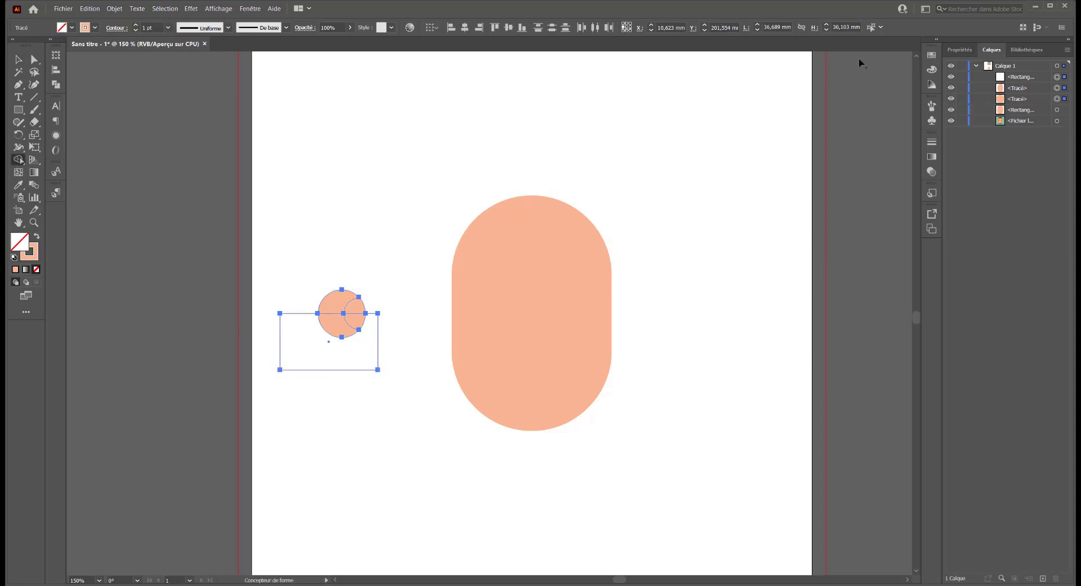
left_click(932, 69)
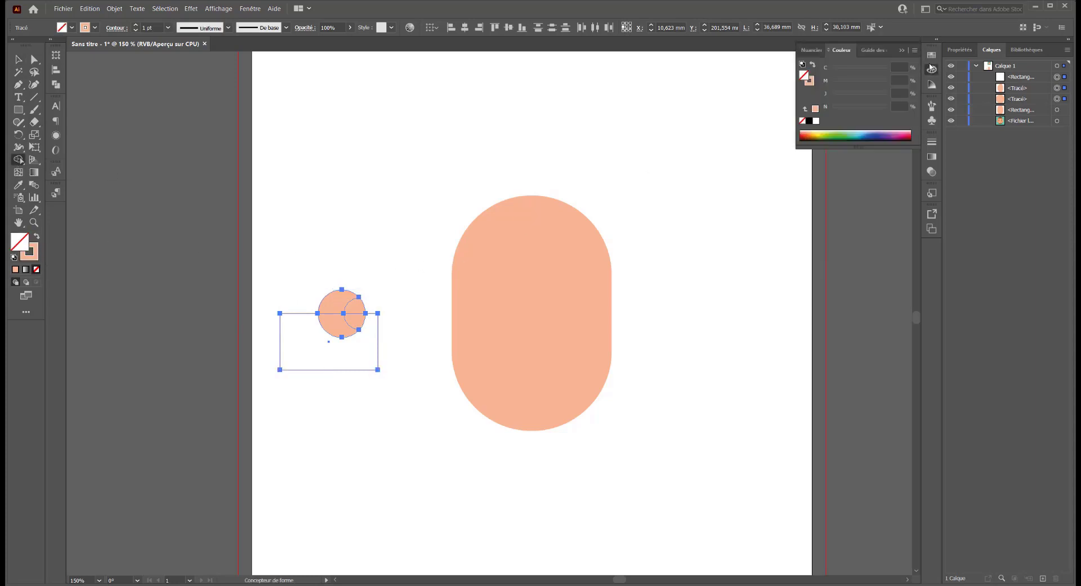
left_click(812, 66)
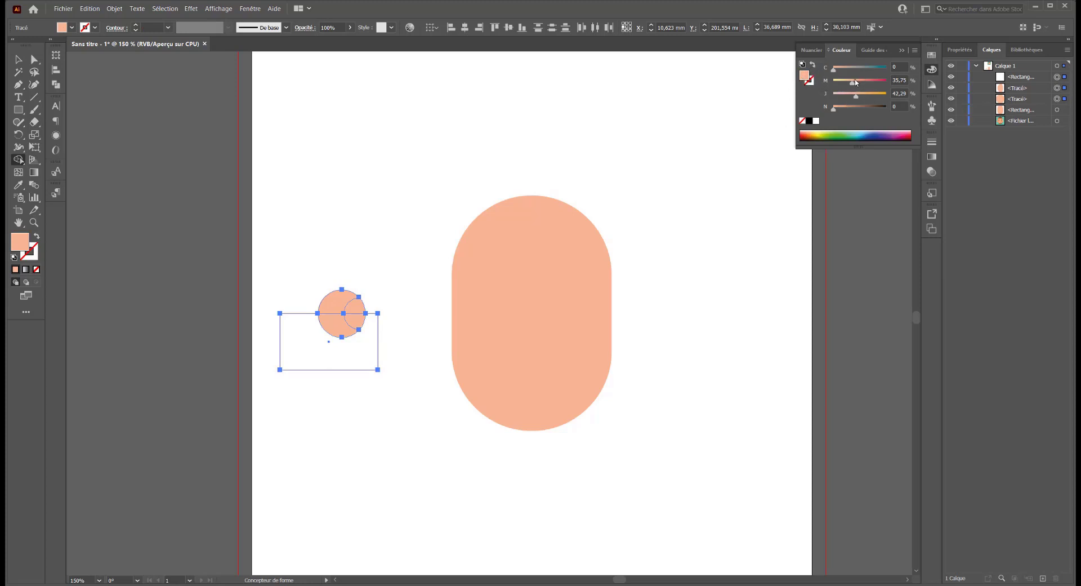
left_click_drag(854, 82, 864, 83)
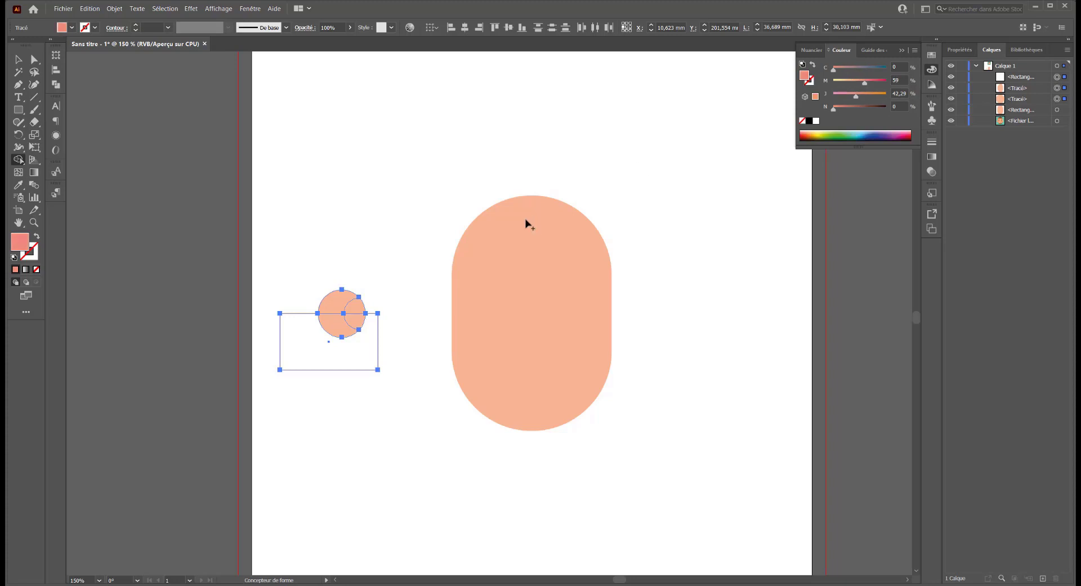
left_click(355, 305)
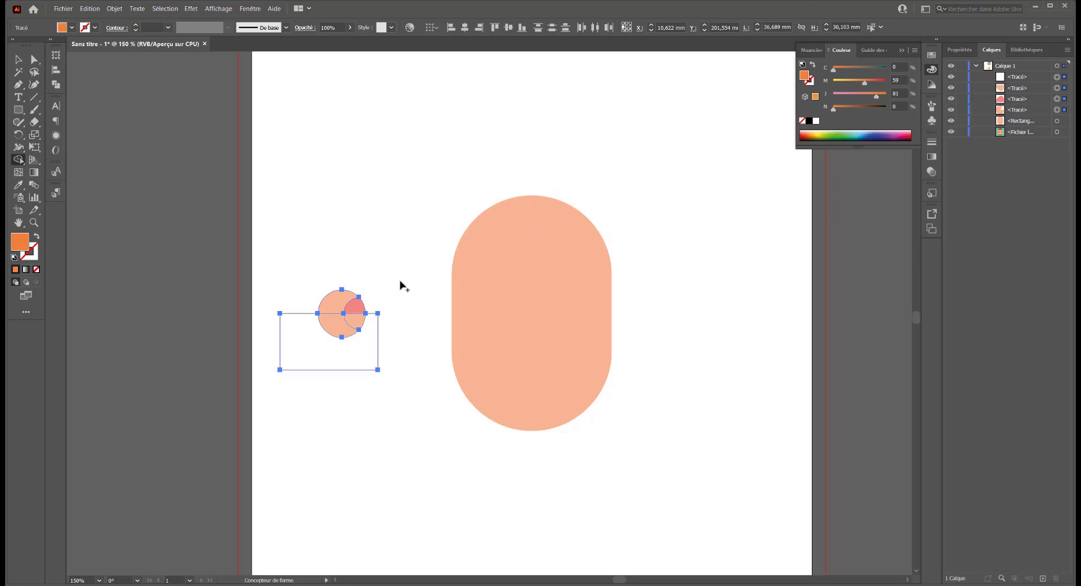
- Fill the lower overlap piece peach (Magenta 47) as its own shape
left_click(354, 319)
left_click_drag(860, 84, 858, 83)
left_click(356, 319)
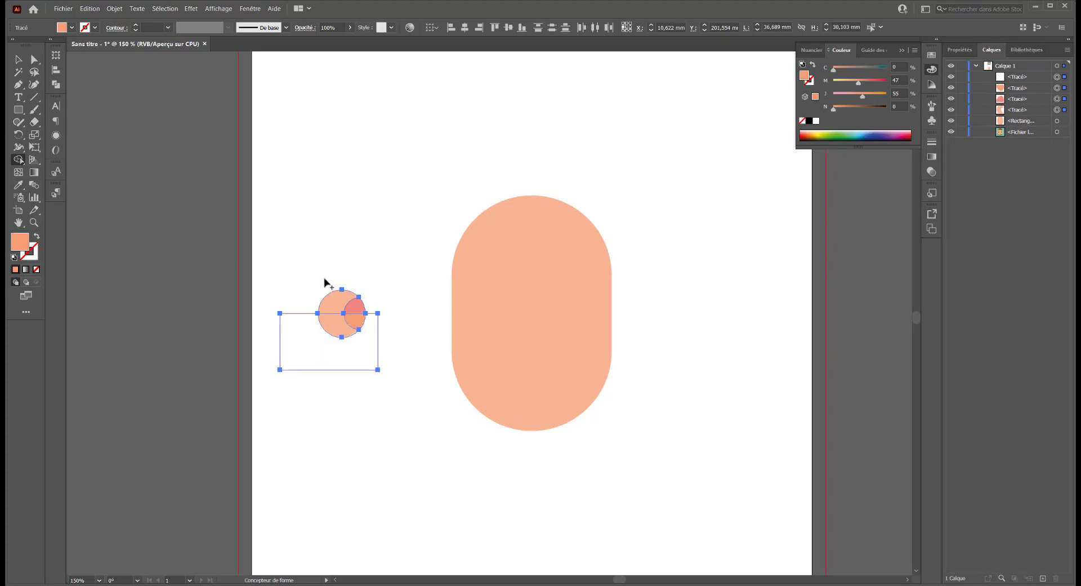
left_click(18, 59)
left_click(170, 350)
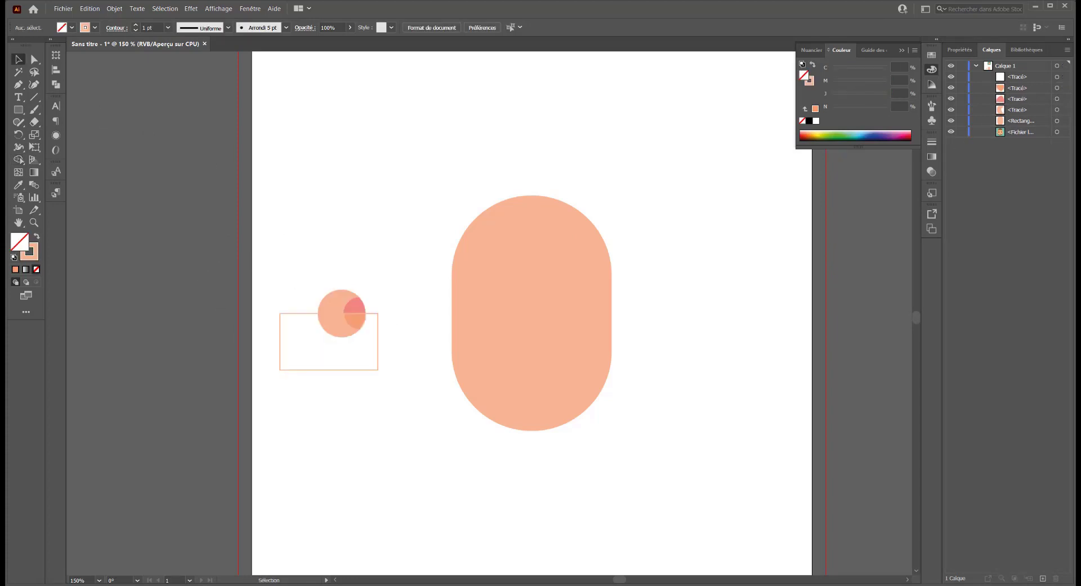
- Undo to restore the removed rectangle path around the ear
left_click(379, 342)
left_click(397, 359)
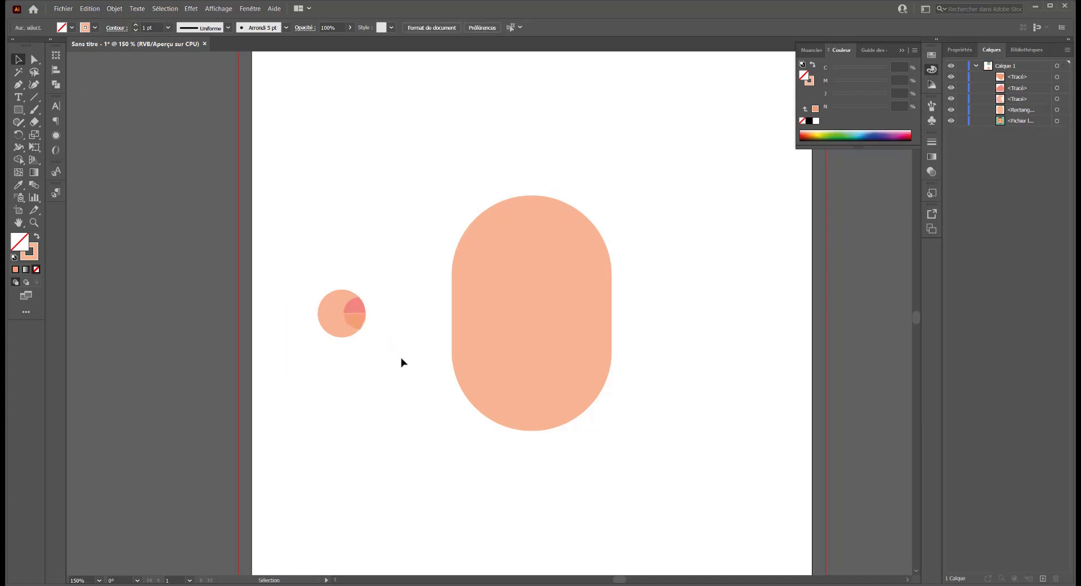
key("ctrl+z")
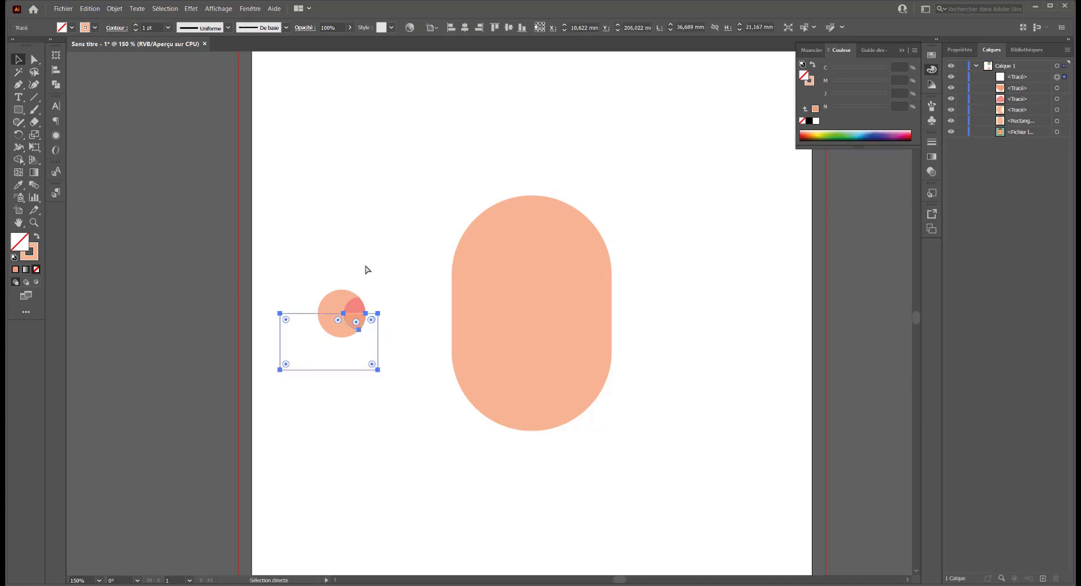
key("ctrl+z")
- Zoom in on the ear and set the rectangle's stroke to None
key("ctrl+plus")
key("ctrl+plus")
key("ctrl+plus")
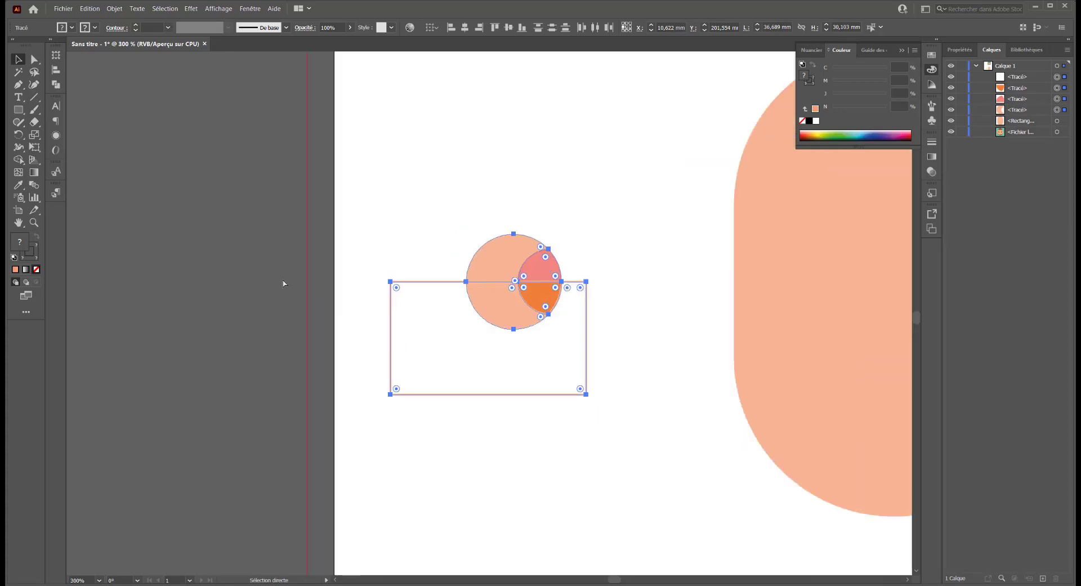
left_click_drag(287, 279, 202, 320)
key("ctrl+plus")
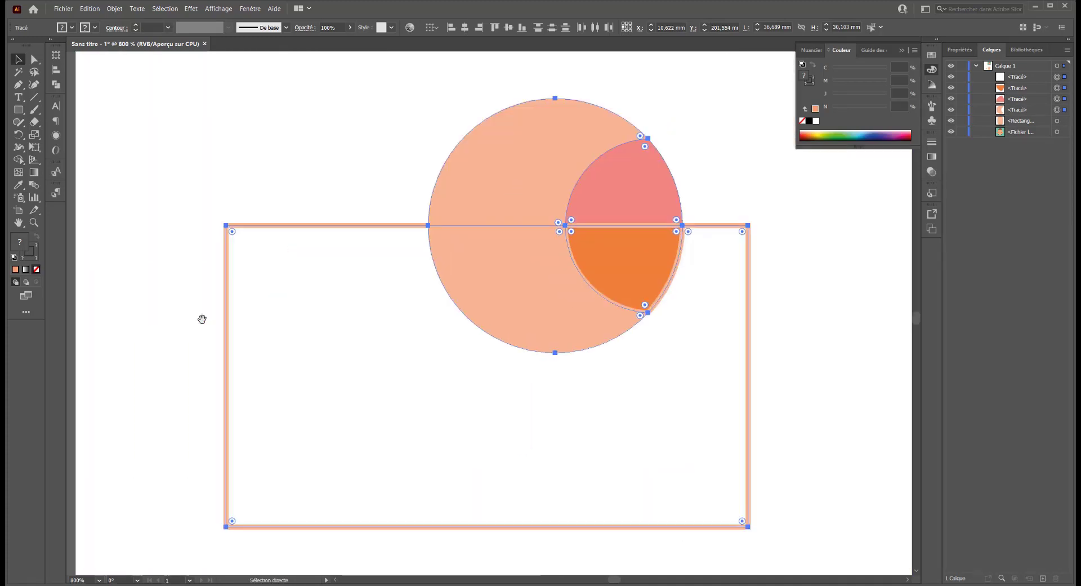
left_click_drag(652, 235, 388, 279)
key("v")
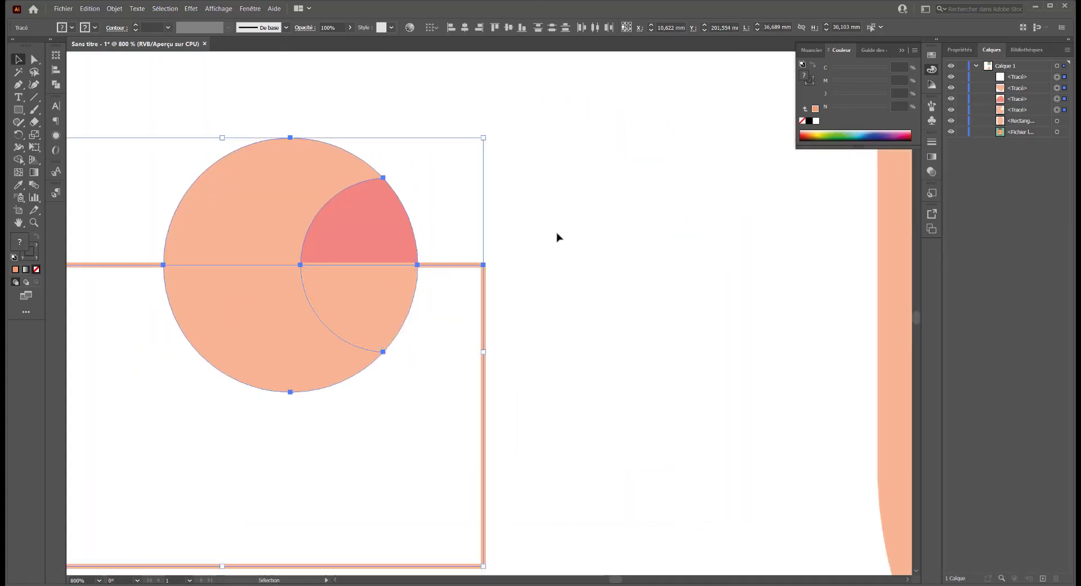
left_click(449, 307)
left_click(386, 293)
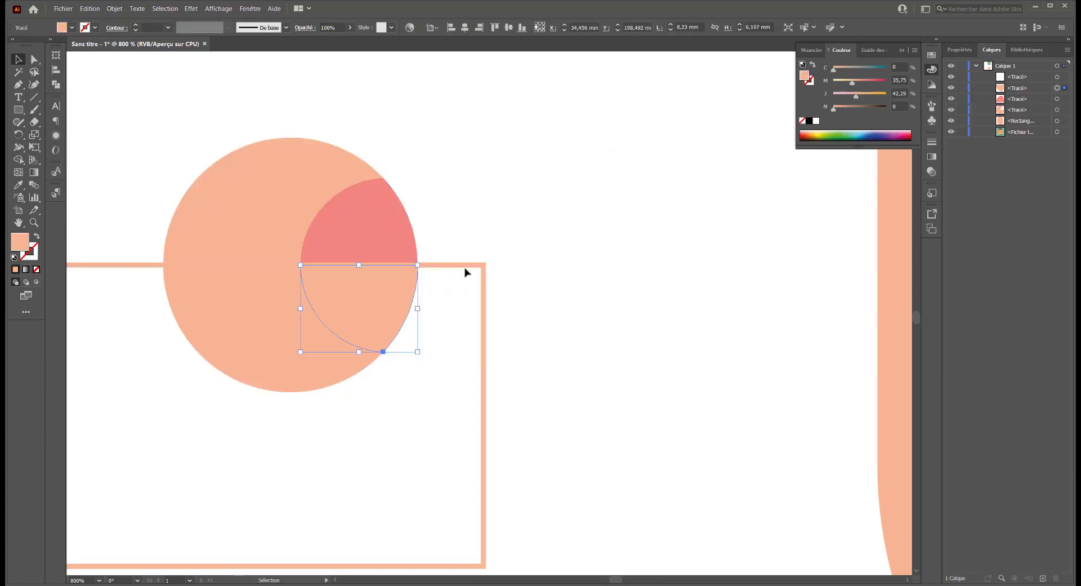
left_click(466, 265)
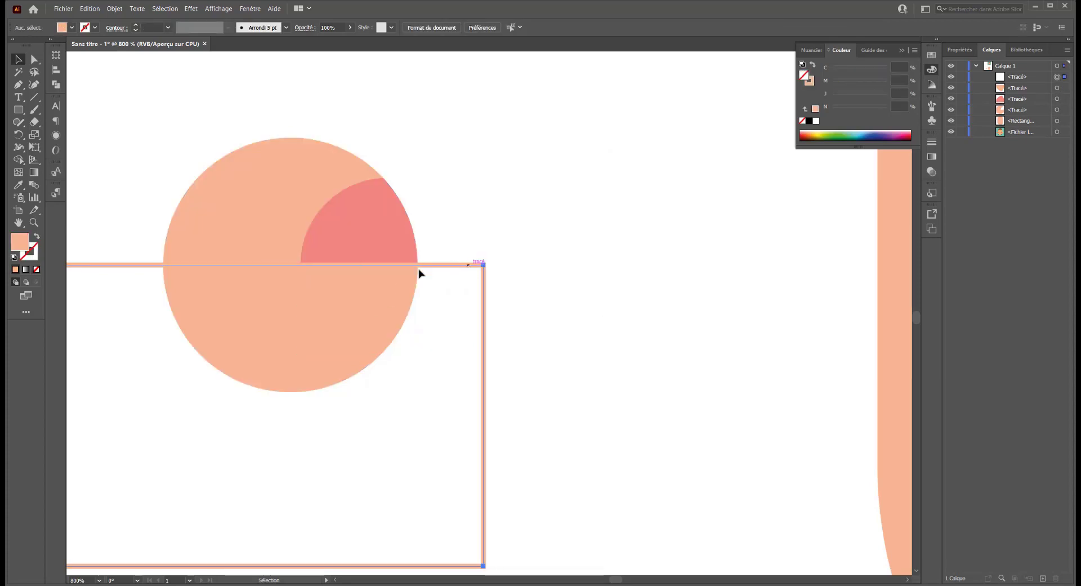
left_click(35, 255)
- Colour the lower half-circle piece dark tan with Magenta 37 and Black 20
left_click(384, 224)
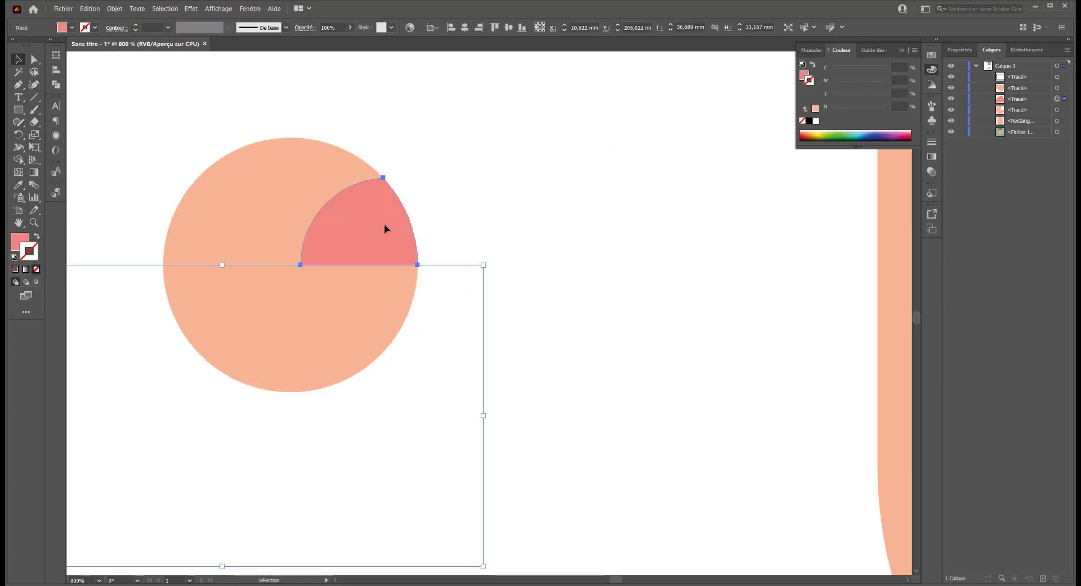
left_click(379, 284)
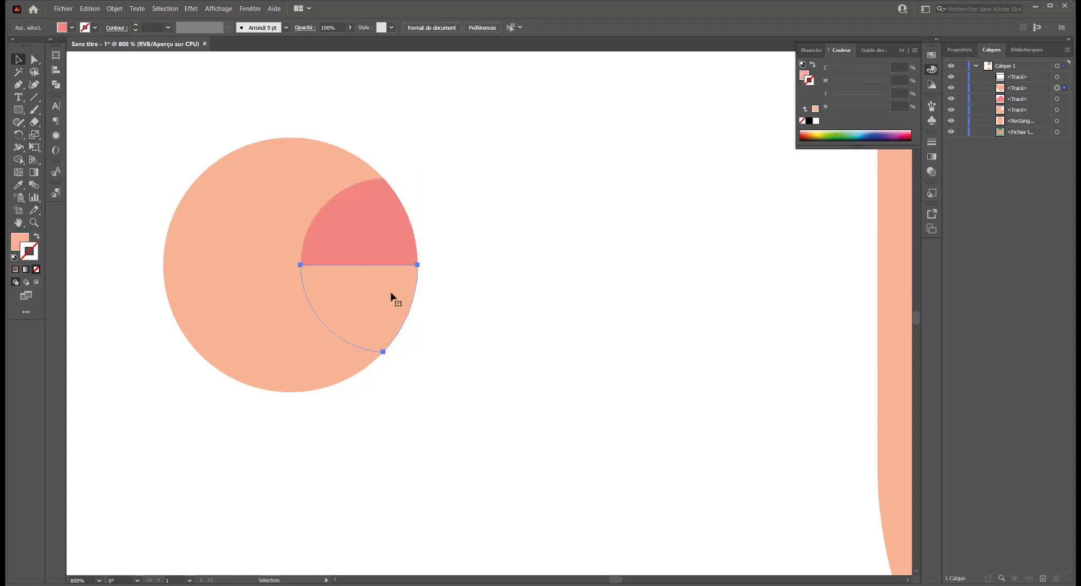
left_click(806, 75)
left_click_drag(853, 84, 856, 84)
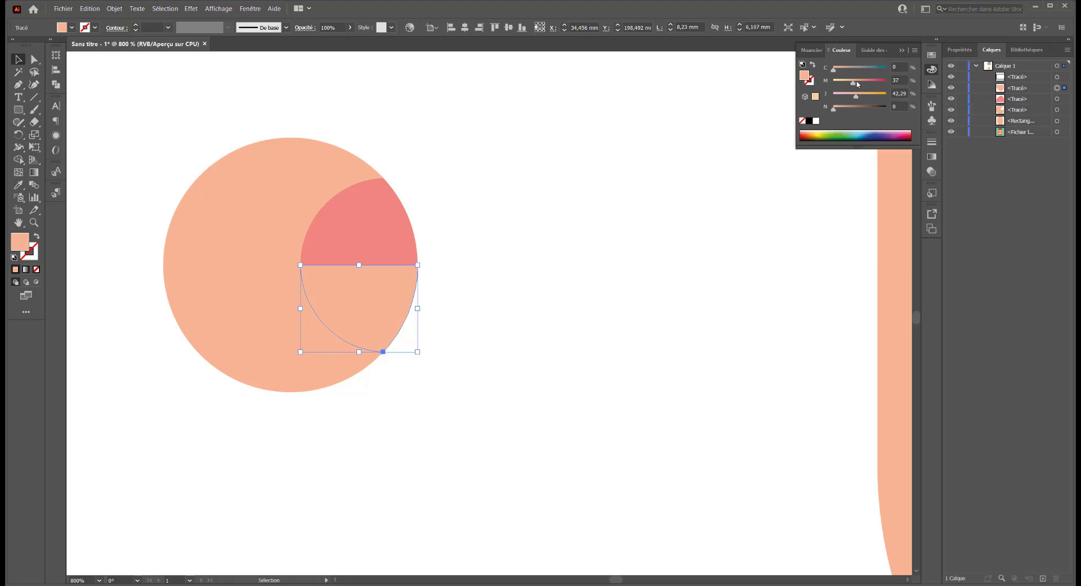
left_click(844, 108)
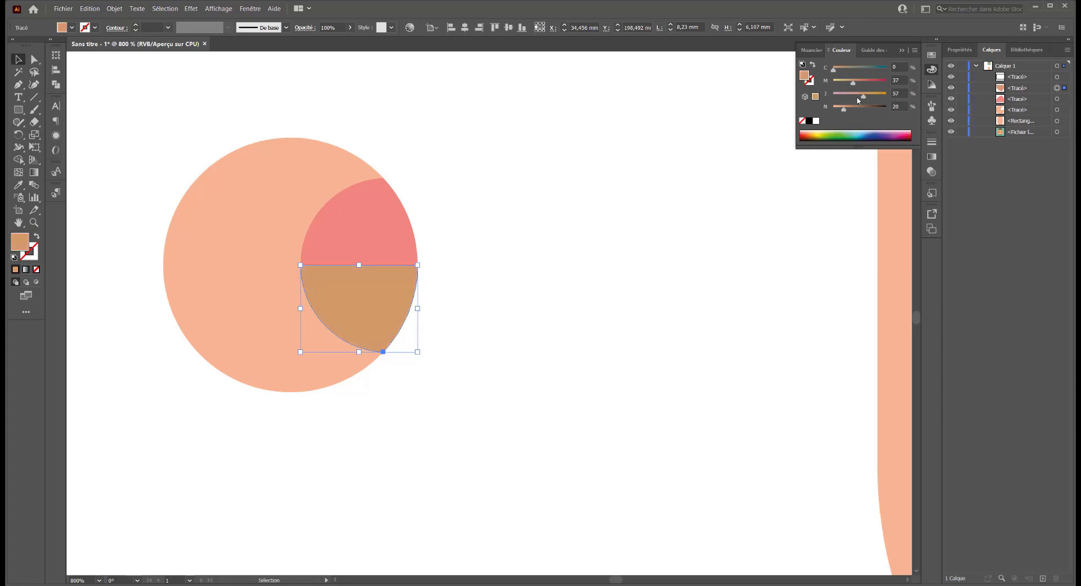
left_click(522, 180)
- Remove the leftover rectangle path and fit the artboard in view
left_click_drag(524, 237, 441, 367)
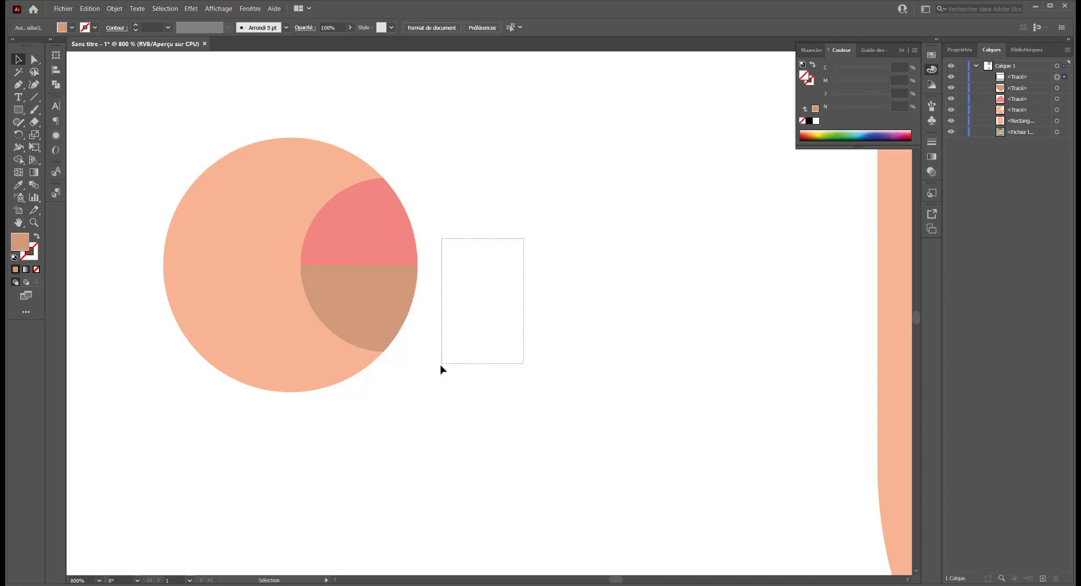
key("ctrl+shift+a")
key("ctrl+1")
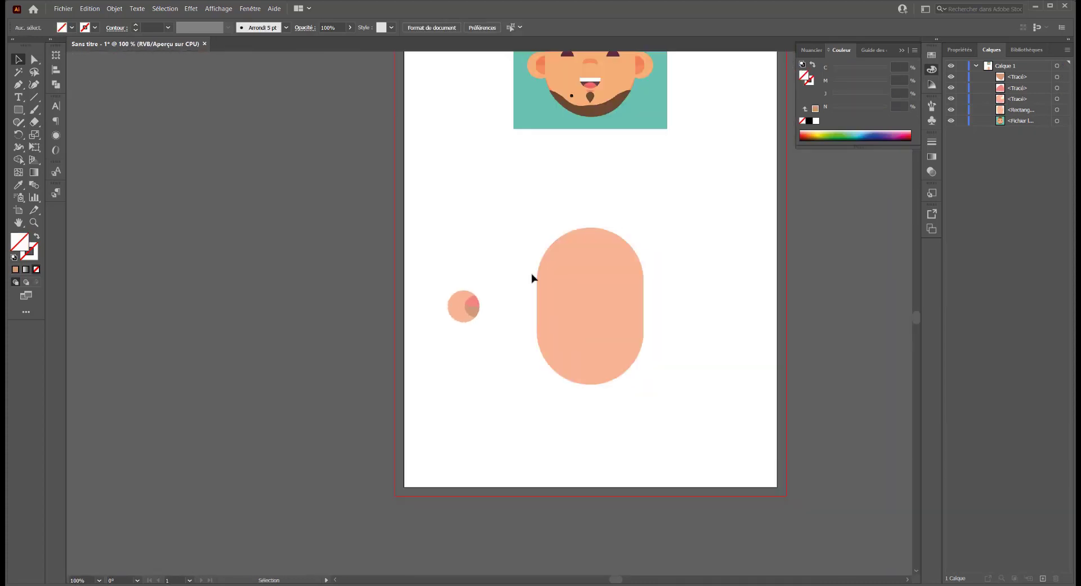
- Group the ear pieces, move the ear to the head's left side, and layer it behind the face
left_click_drag(494, 273, 412, 358)
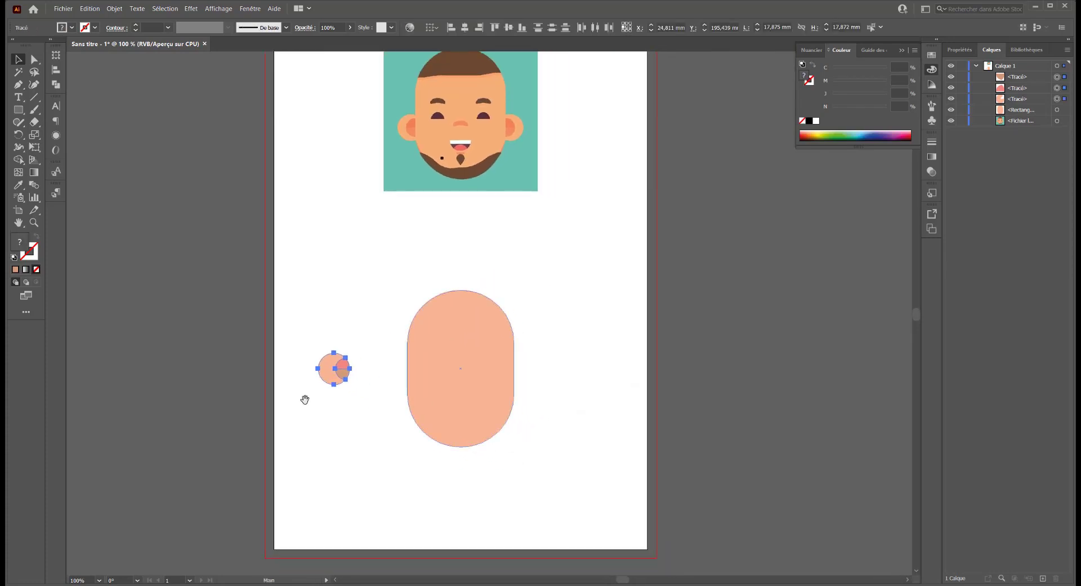
key("ctrl+g")
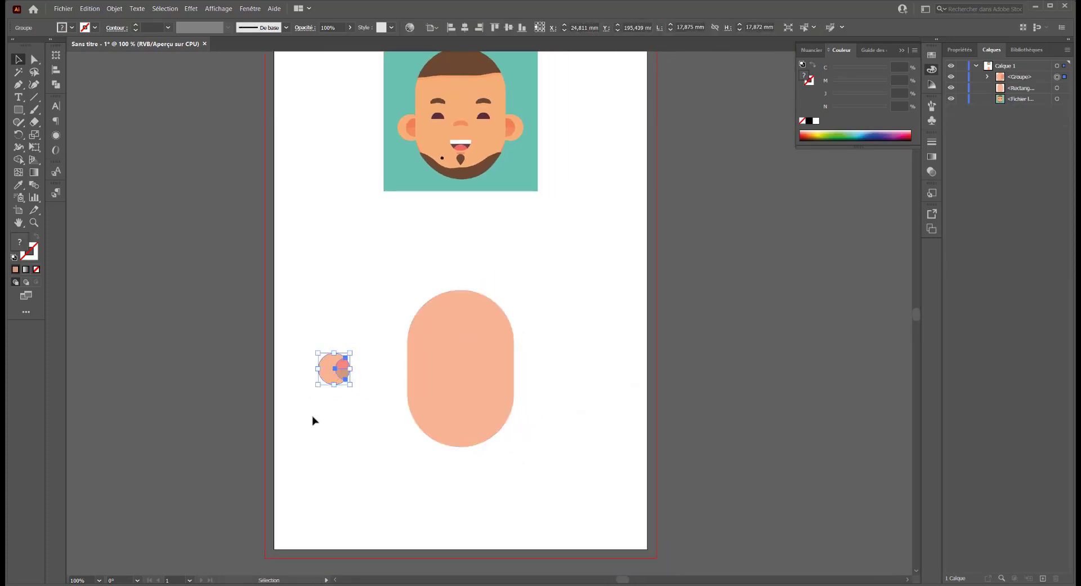
left_click_drag(331, 381, 391, 373)
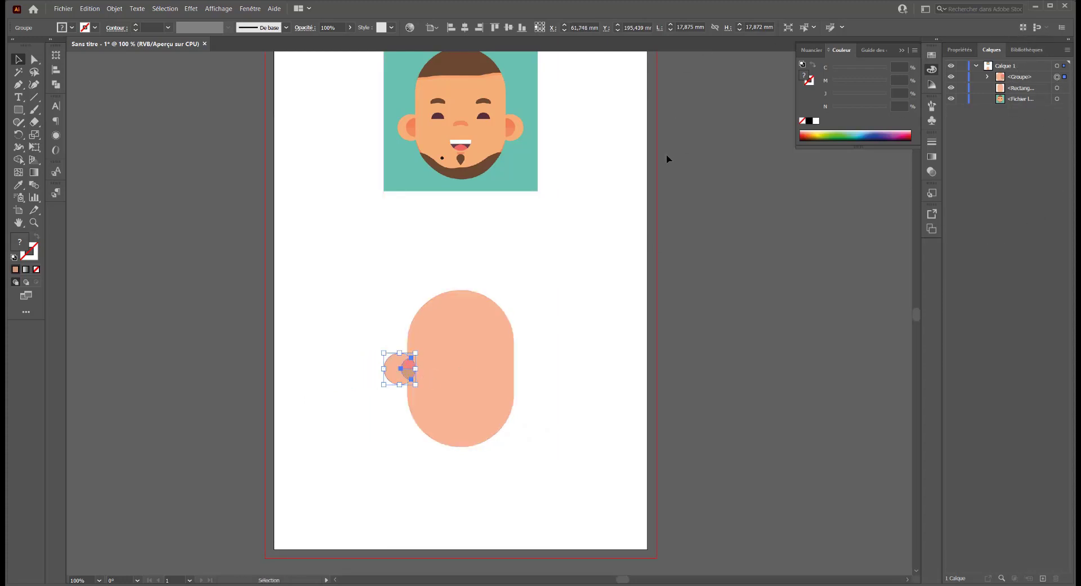
left_click(249, 9)
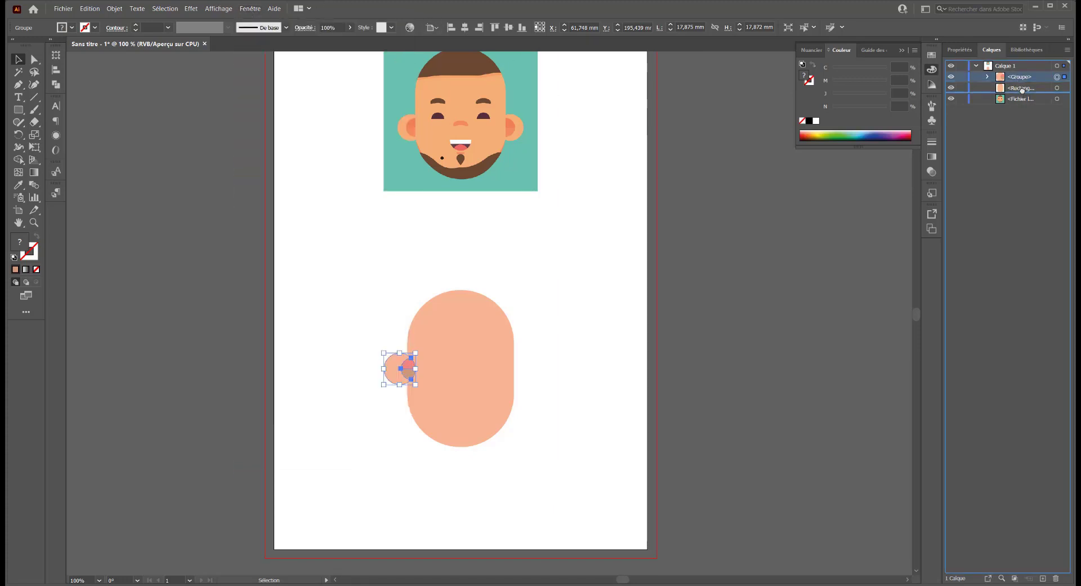
left_click_drag(1022, 86, 1021, 72)
left_click(729, 326)
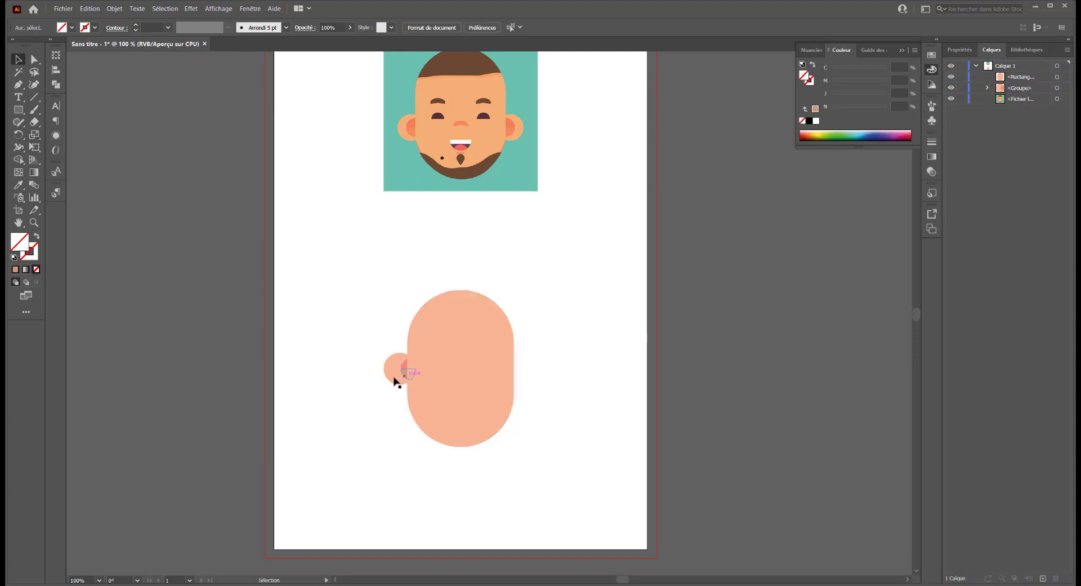
- Slide the ear slightly left, then nudge its inner circles two steps right in isolation mode
left_click_drag(397, 379, 386, 377)
left_click(388, 406)
double_click(389, 370)
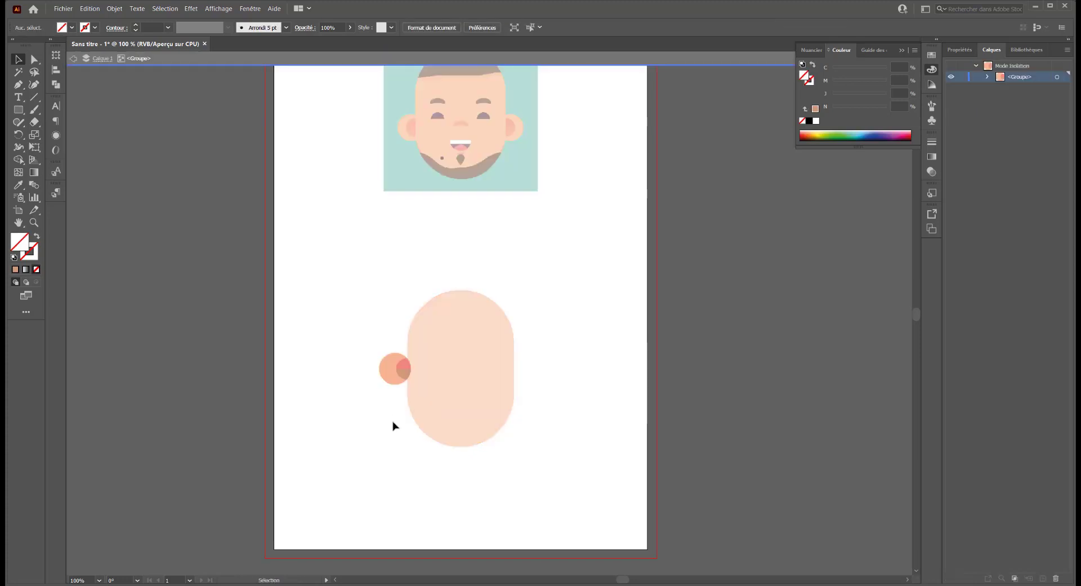
left_click(388, 377)
key("Right")
key("Right")
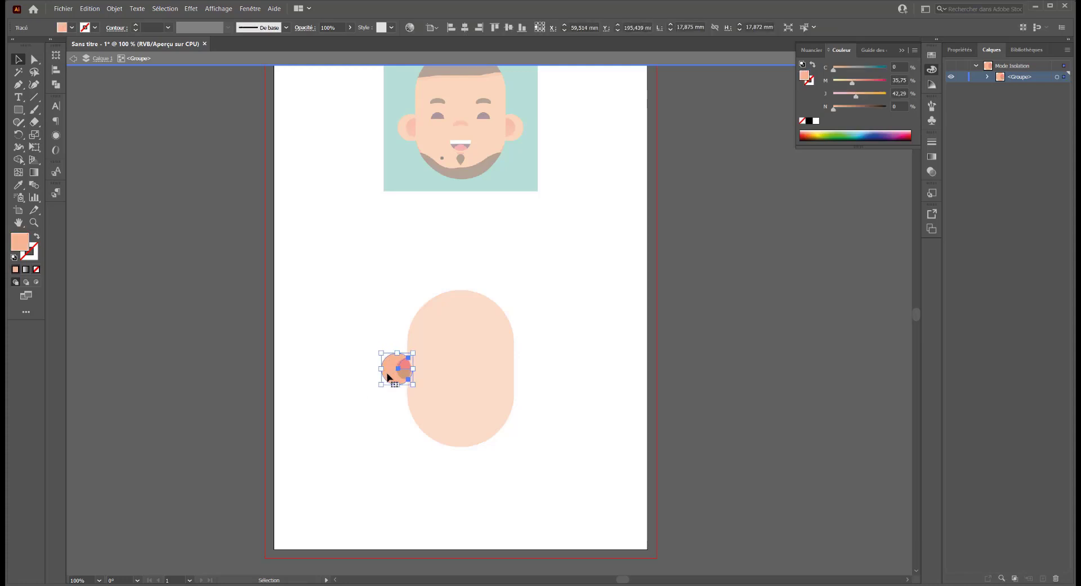
key("Right")
key("Right")
key("Right")
key("Right")
key("Right")
key("Right")
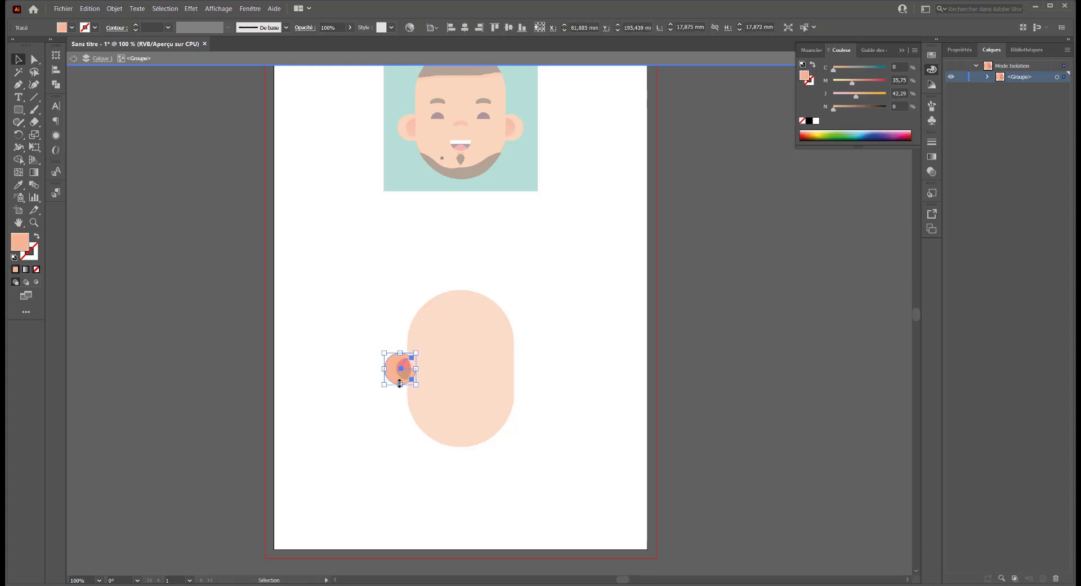
left_click(403, 413)
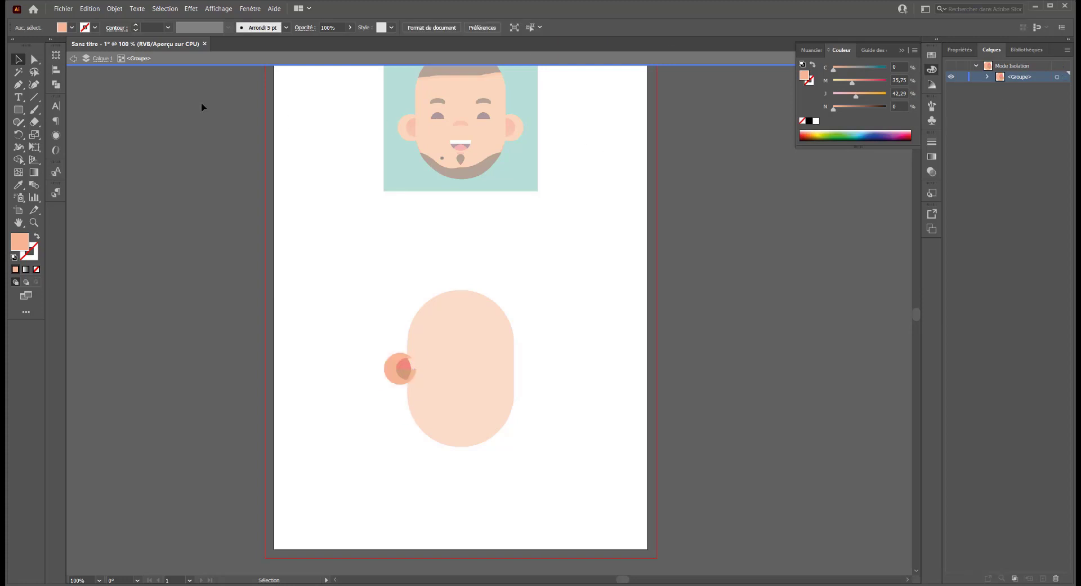
left_click(73, 59)
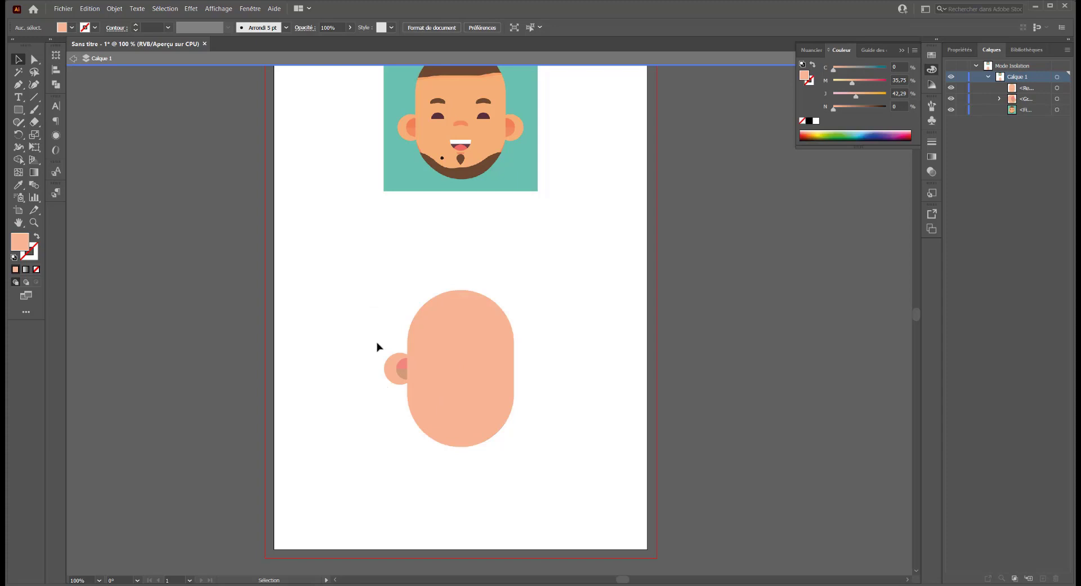
- Copy the ear to the head's right side, rotate it 180°, and nudge it right
left_click(73, 58)
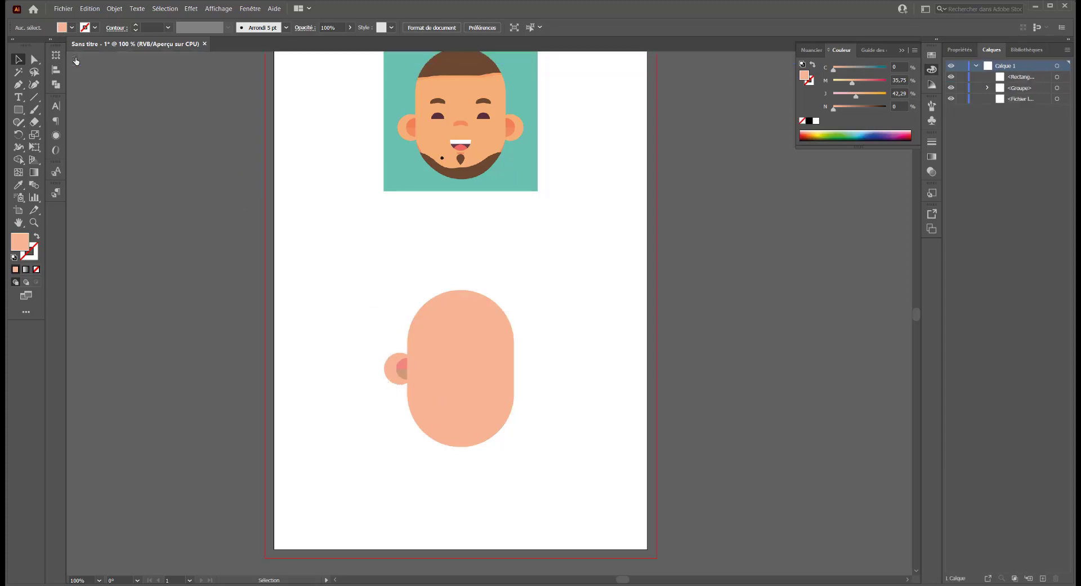
left_click(396, 370)
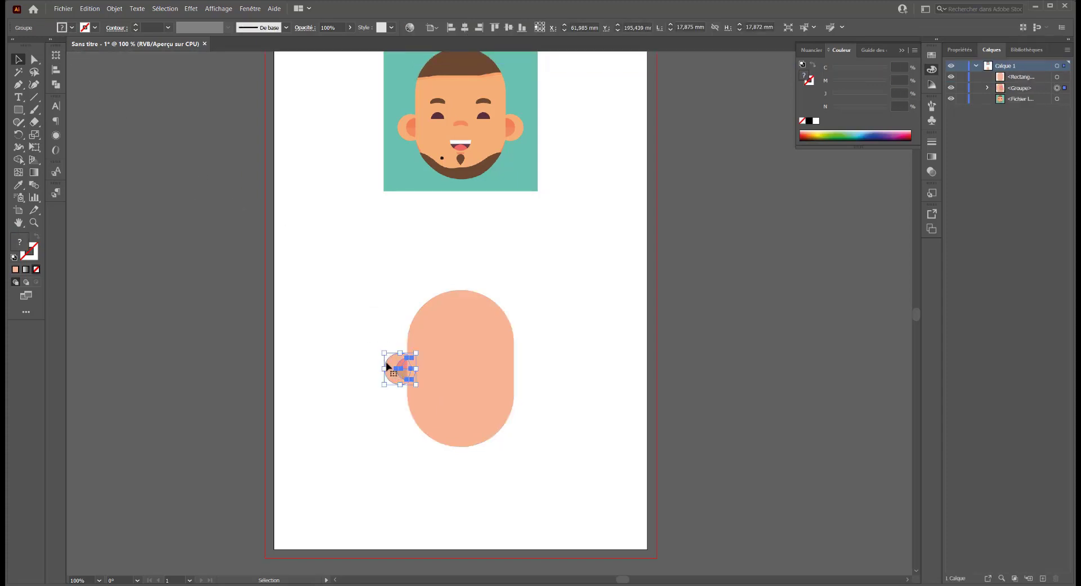
left_click_drag(394, 372, 489, 364, "alt")
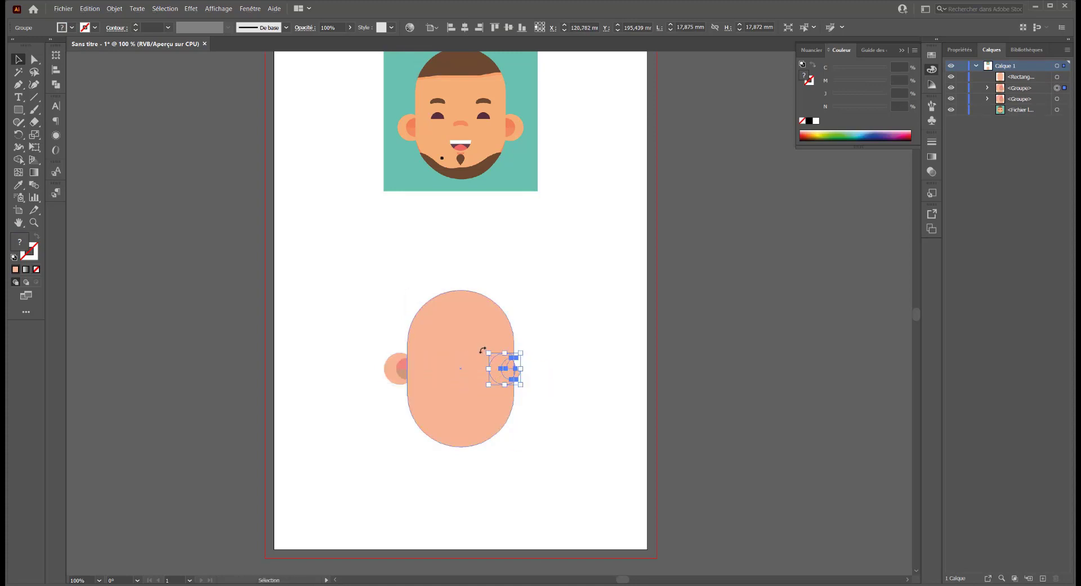
left_click_drag(482, 349, 545, 398)
left_click(515, 371)
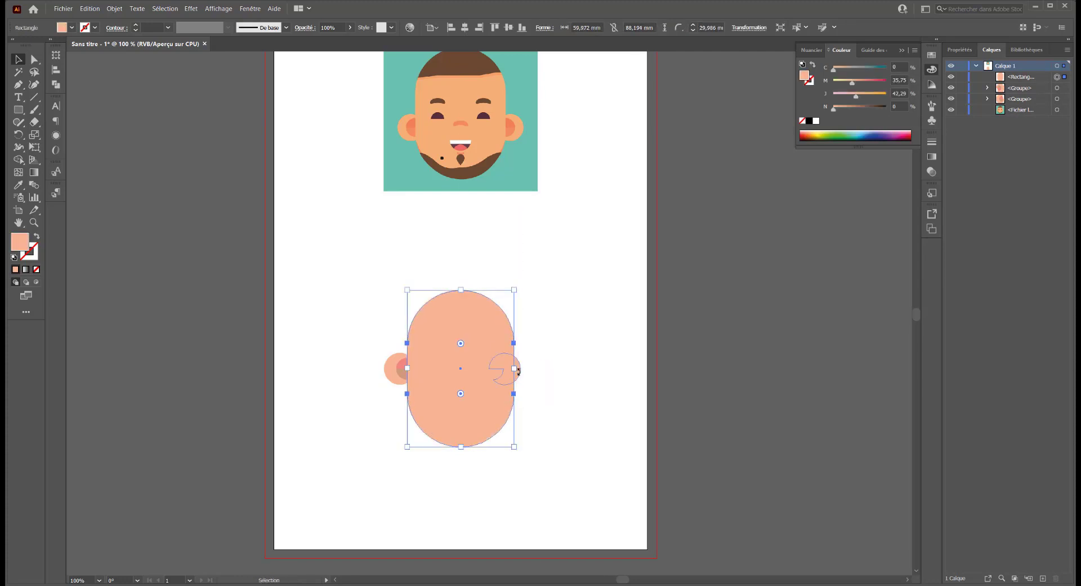
left_click(518, 372)
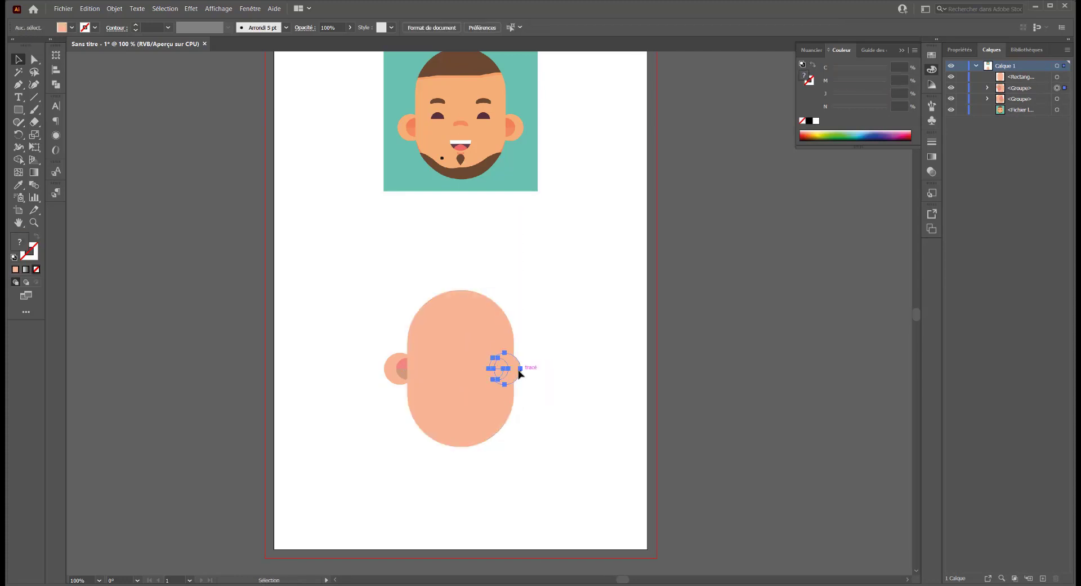
key("Right")
key("Right")
key("Right")
key("Right")
key("Right")
key("Right")
key("Right")
key("Right")
key("Right")
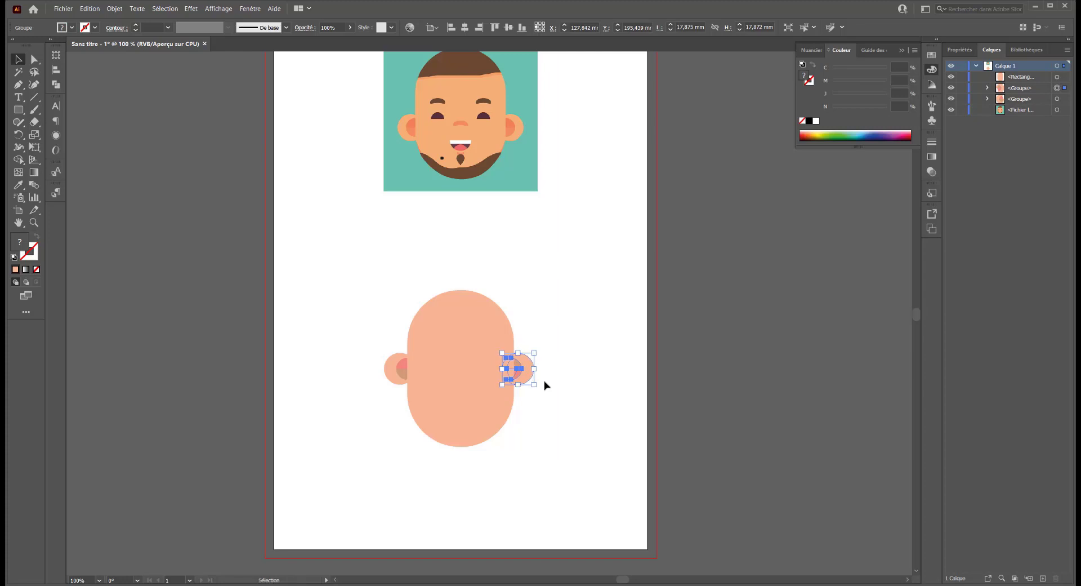
key("Right")
key("Right")
left_click(580, 417)
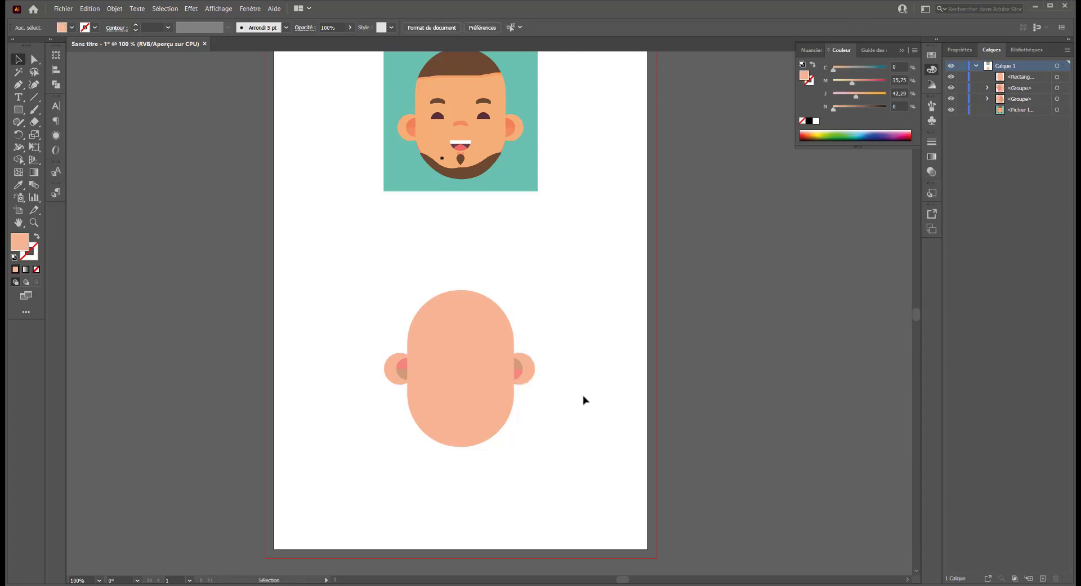
- Tuck both ears against the head and send them behind the head shape
left_click(527, 374)
left_click_drag(531, 377, 518, 376)
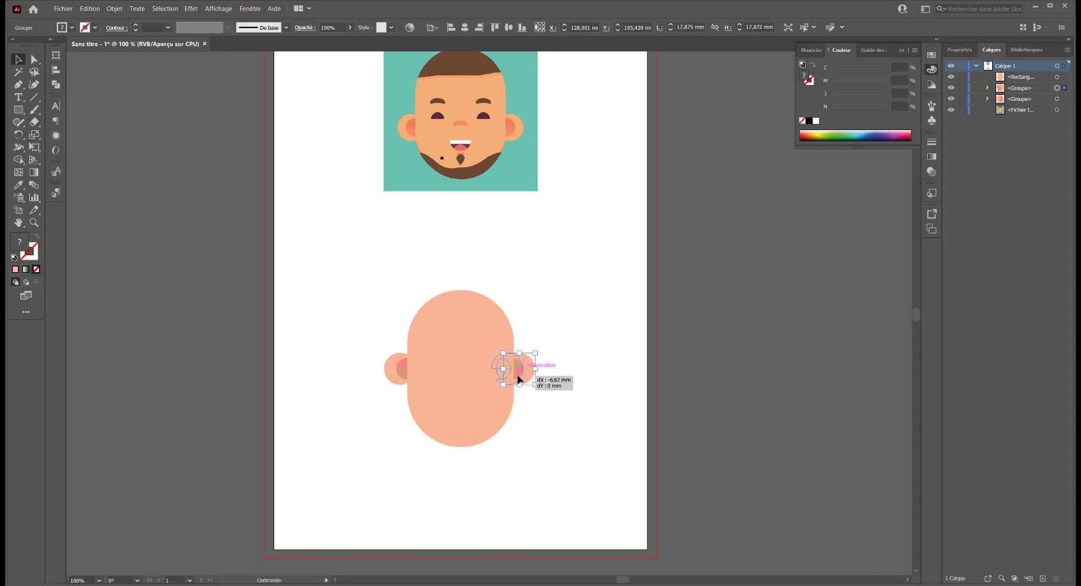
key("ctrl+shift+bracketleft")
left_click(567, 369)
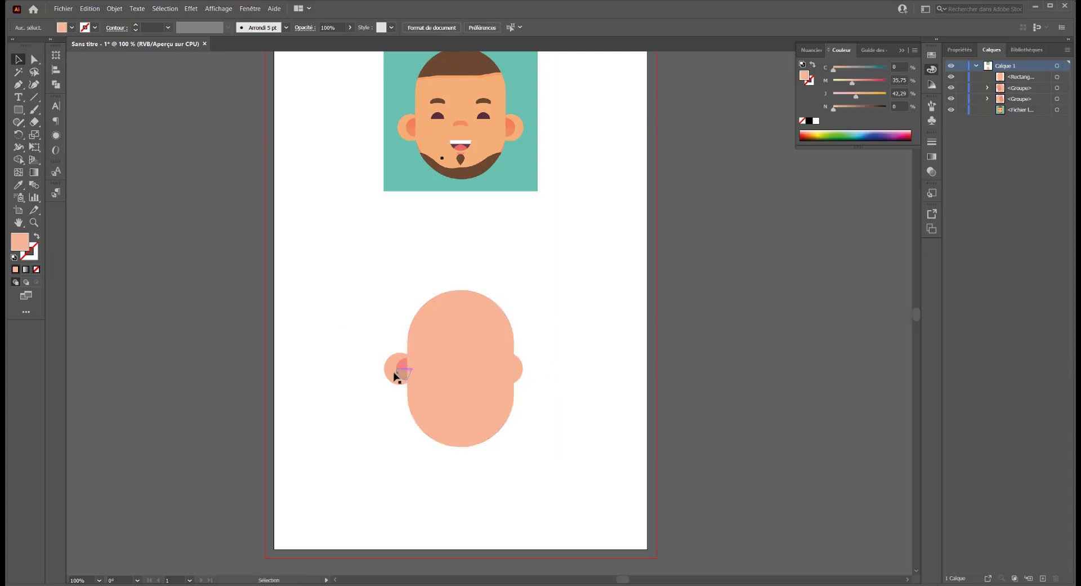
left_click_drag(395, 376, 408, 376)
key("ctrl+shift+bracketleft")
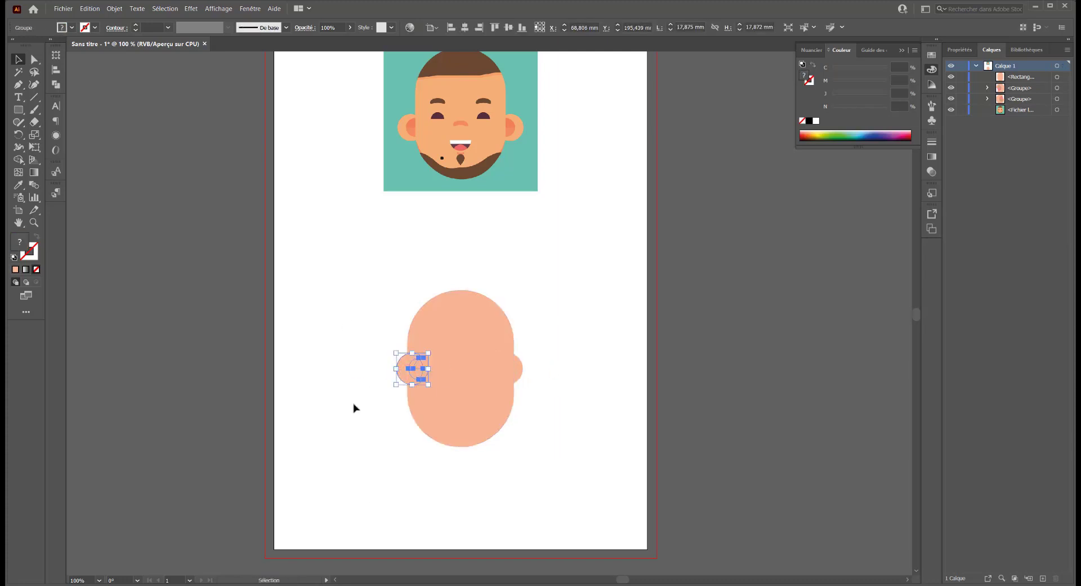
key("ctrl+z")
key("ctrl+z")
key("ctrl+z")
key("ctrl+z")
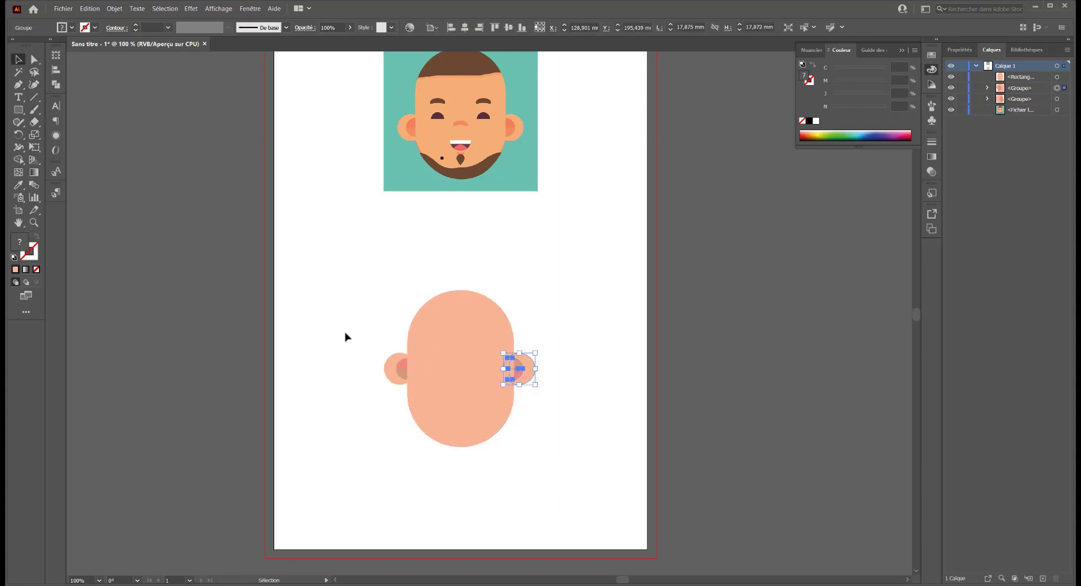
left_click(345, 336)
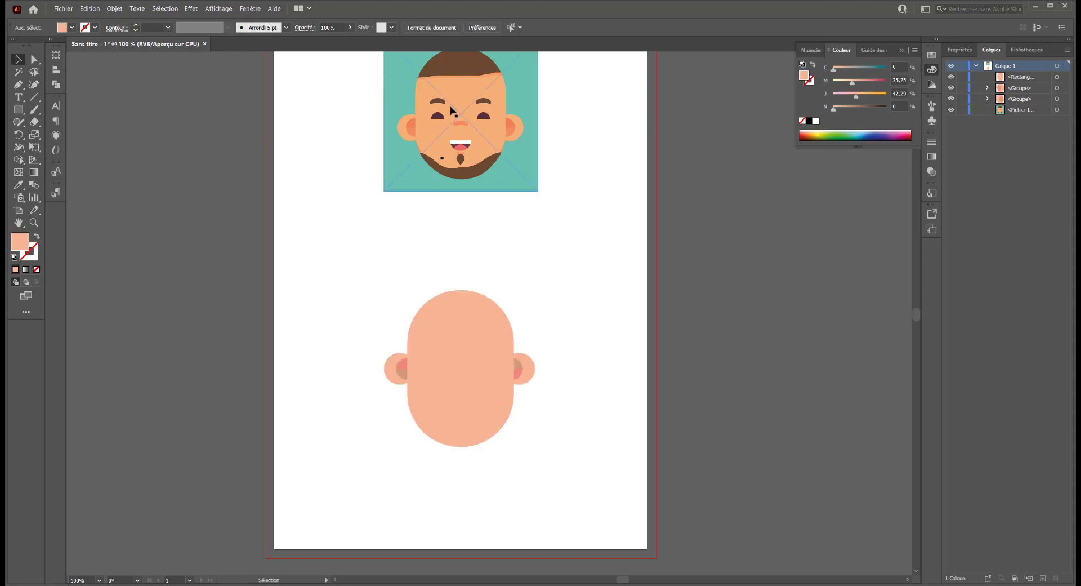
- Select the head capsule and turn on Draw Inside so new artwork clips to it
scroll(414, 369, "up", 2)
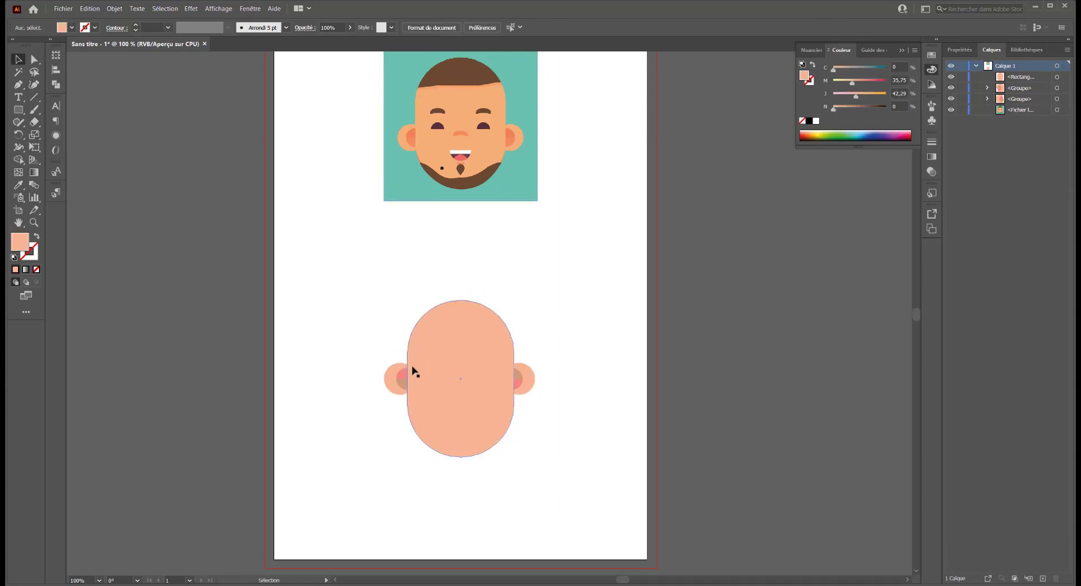
left_click(472, 398)
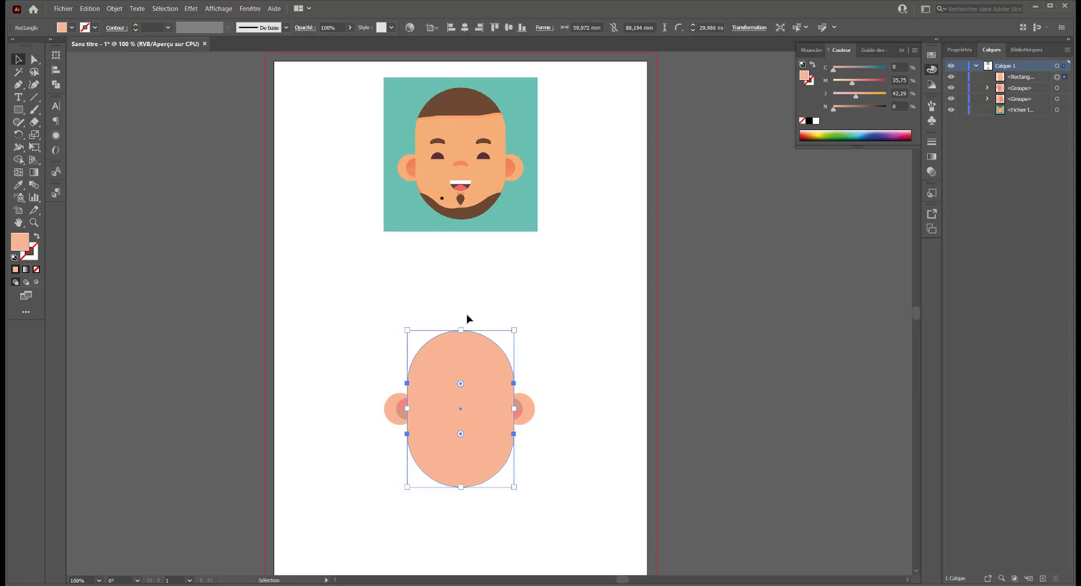
scroll(335, 366, "down", 1)
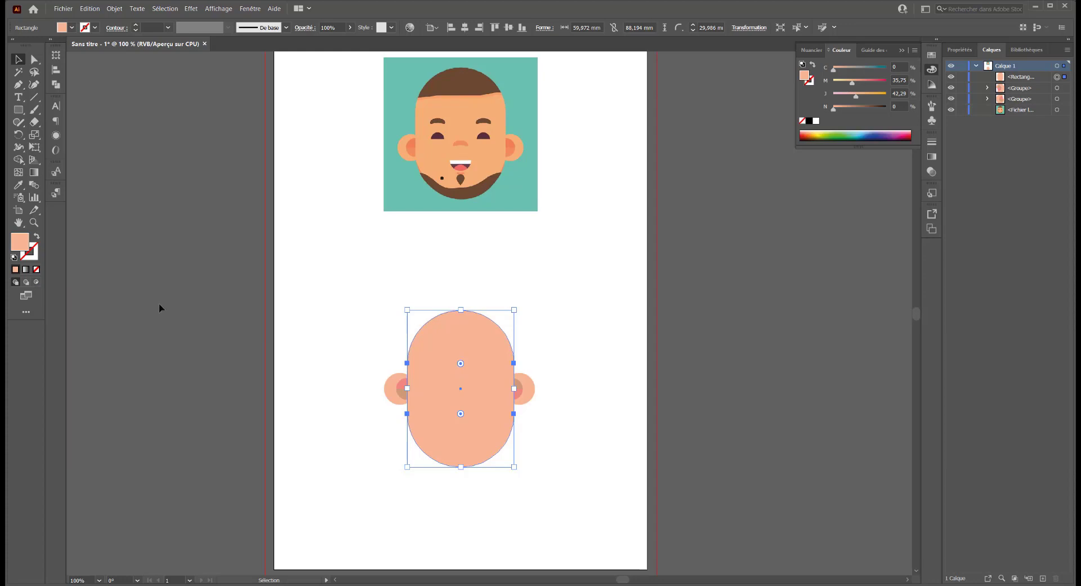
left_click(37, 282)
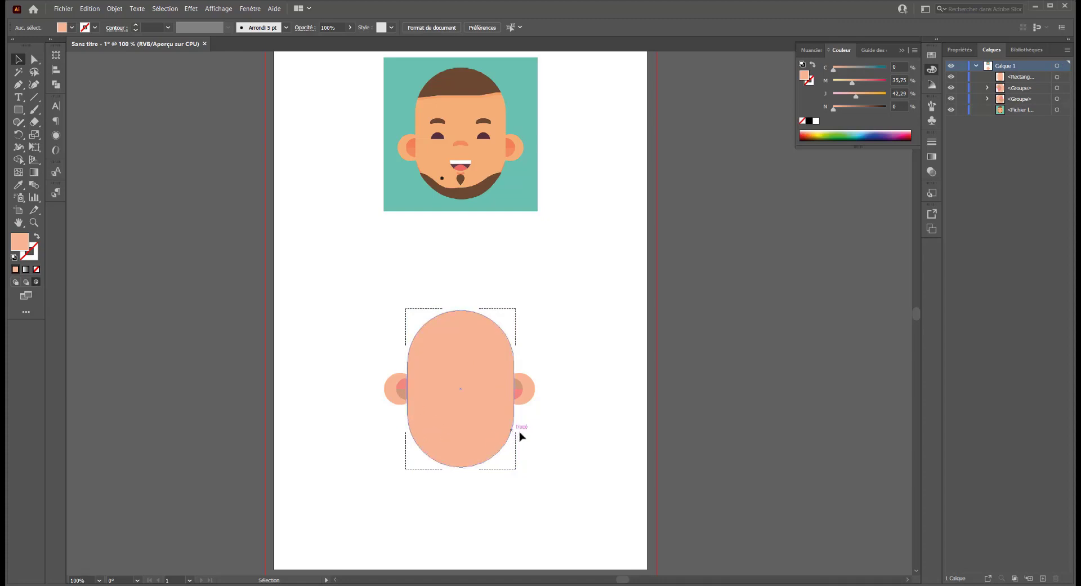
left_click(18, 84)
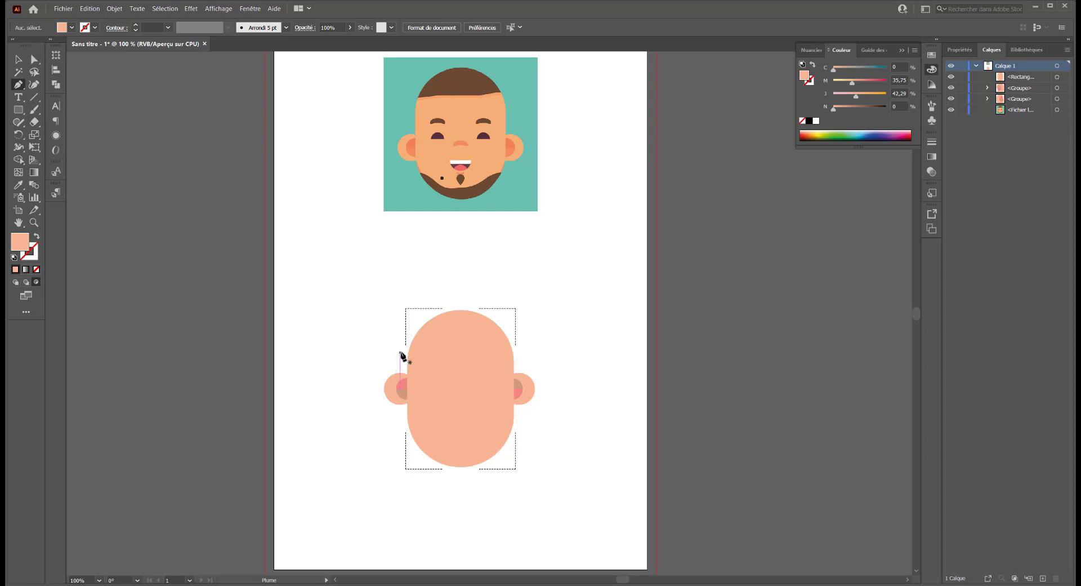
- Draw a closed hair cap shape across the top of the head and fill it brown
left_click(400, 353)
left_click_drag(466, 351, 489, 355)
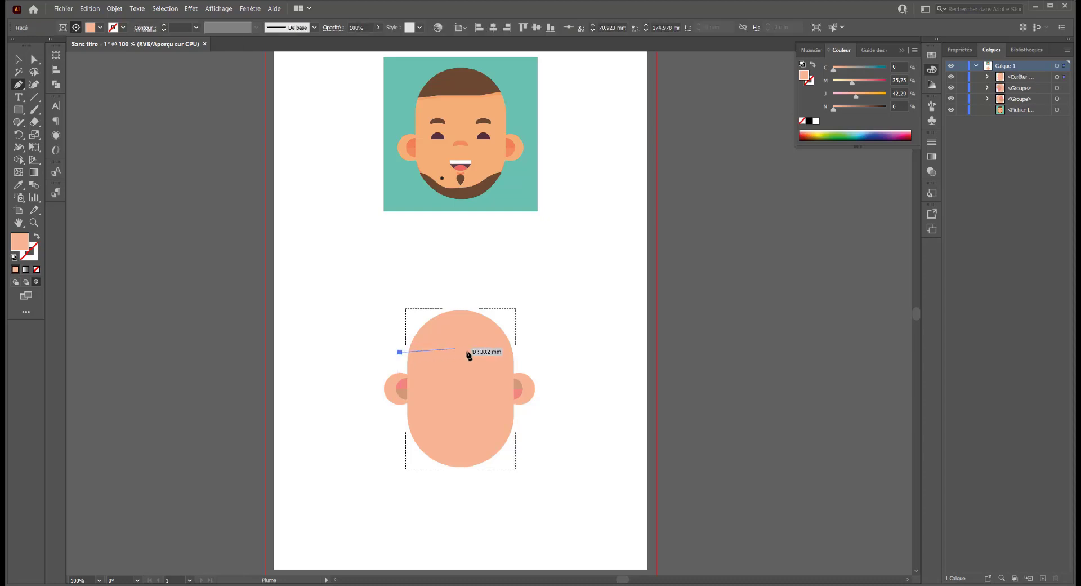
left_click(516, 351)
left_click(530, 288)
left_click(399, 291)
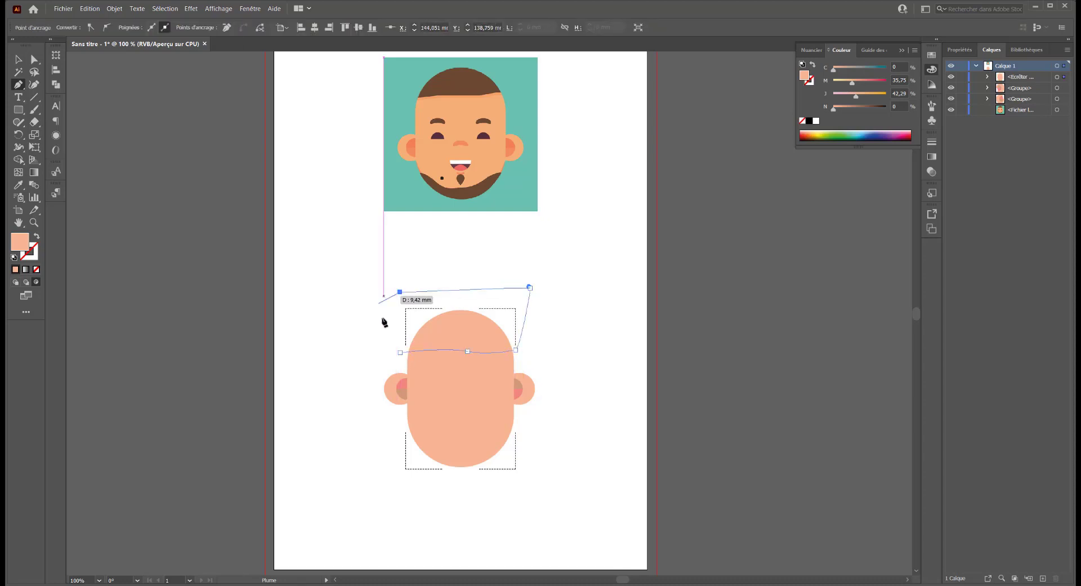
left_click(400, 352)
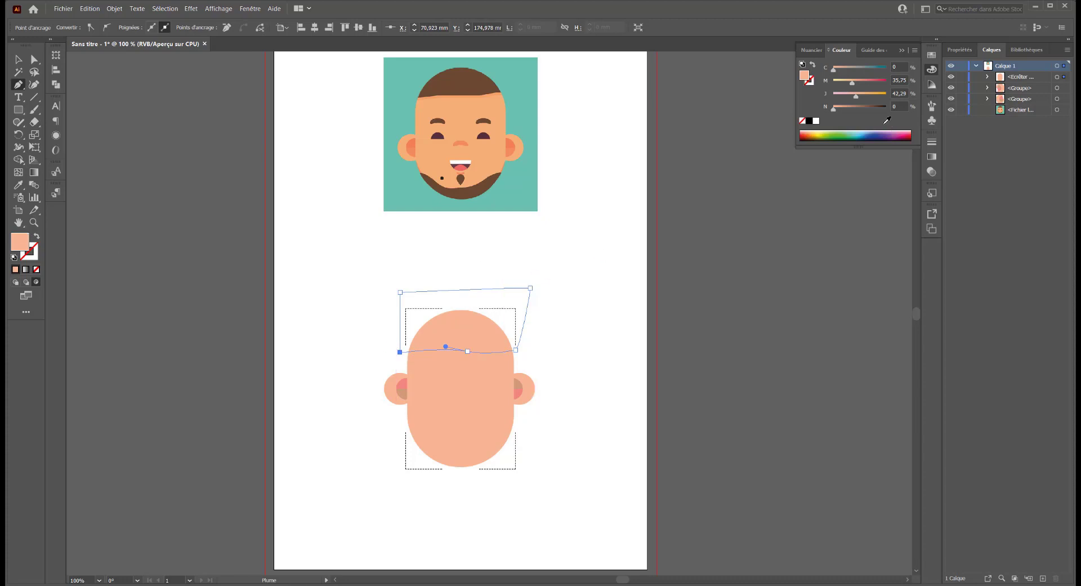
left_click(868, 108)
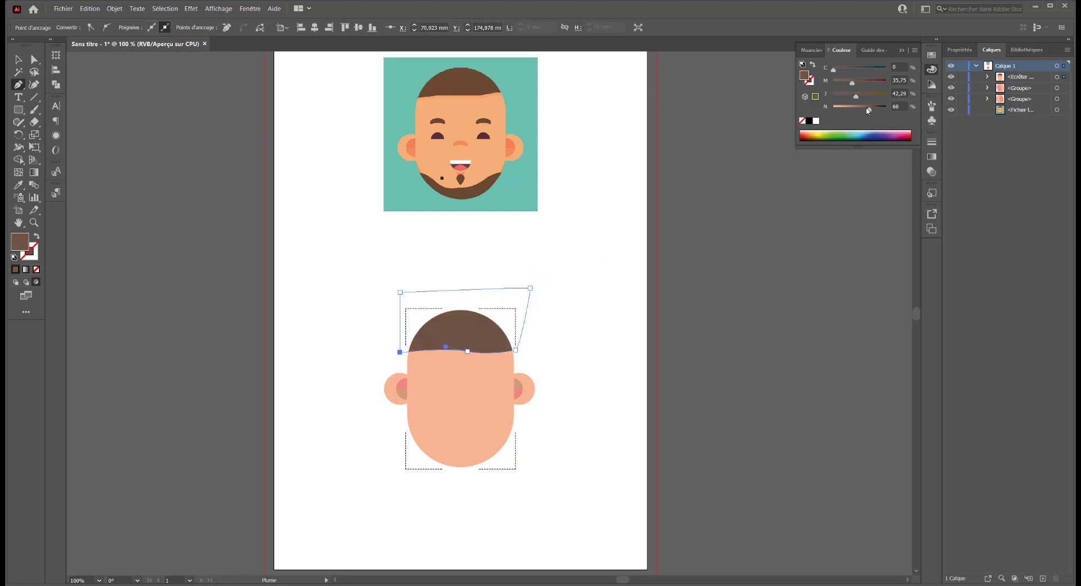
- Draw a closed beard shape along the chin, redoing one misplaced curve point
left_click(407, 428)
left_click_drag(446, 452, 455, 457)
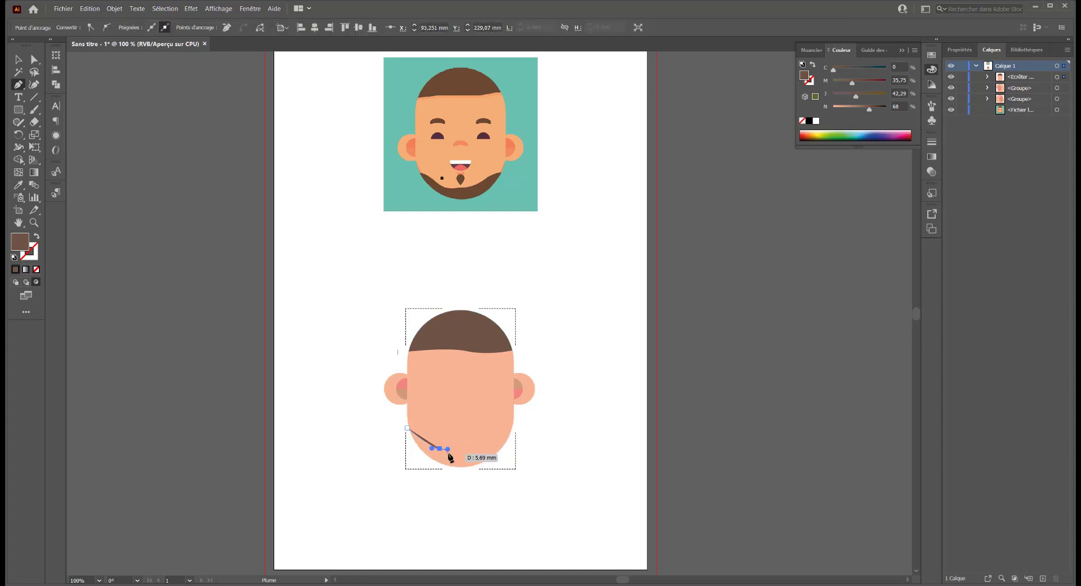
key("ctrl+z")
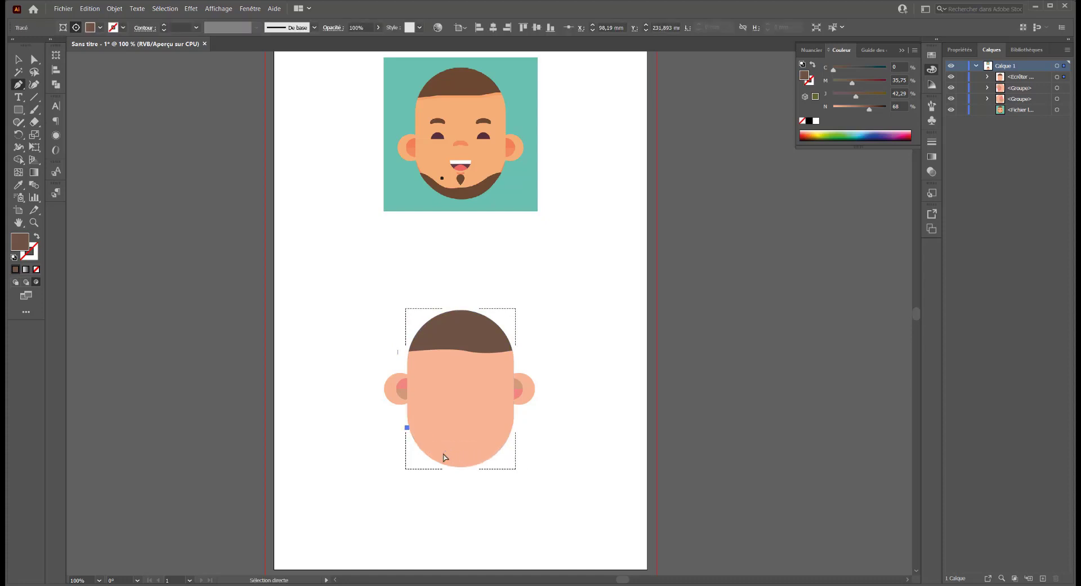
mouse_move(443, 455)
left_mouse_down()
mouse_move(479, 455)
mouse_move(515, 437)
mouse_move(534, 449)
left_mouse_up()
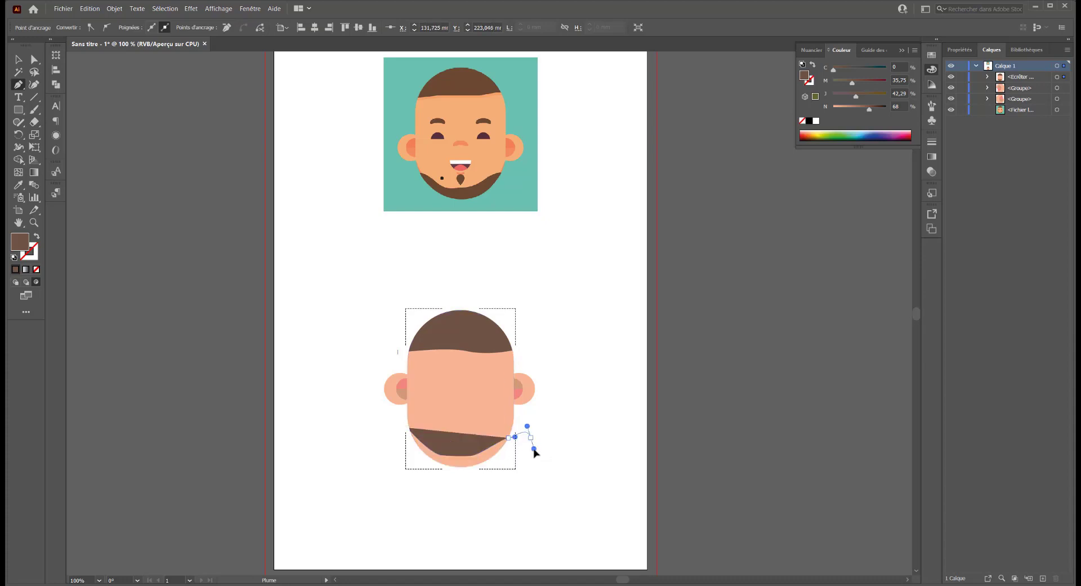
left_click(489, 492)
left_click(411, 479)
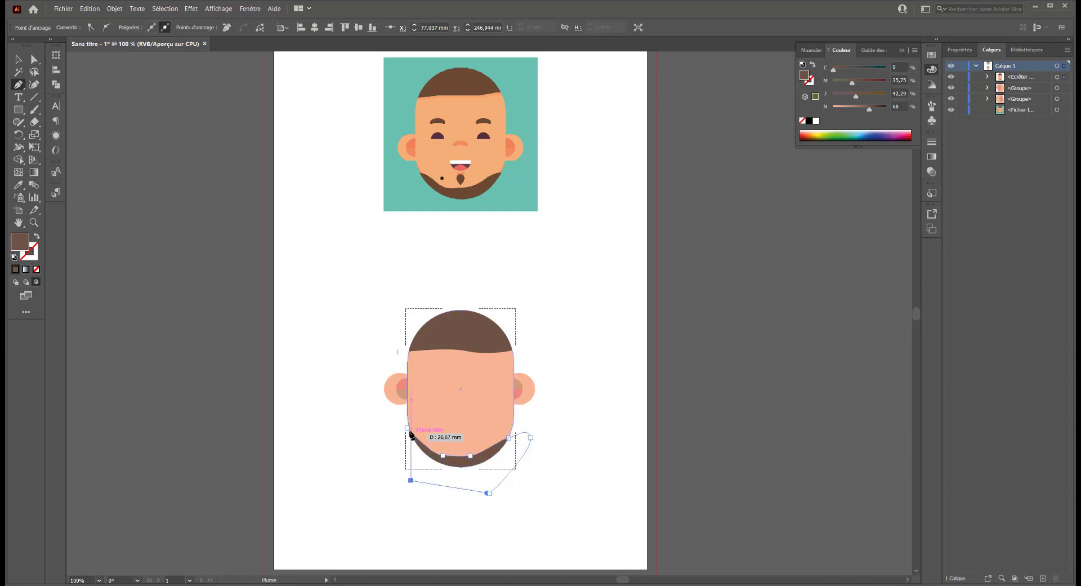
left_click(407, 428)
left_click(18, 59)
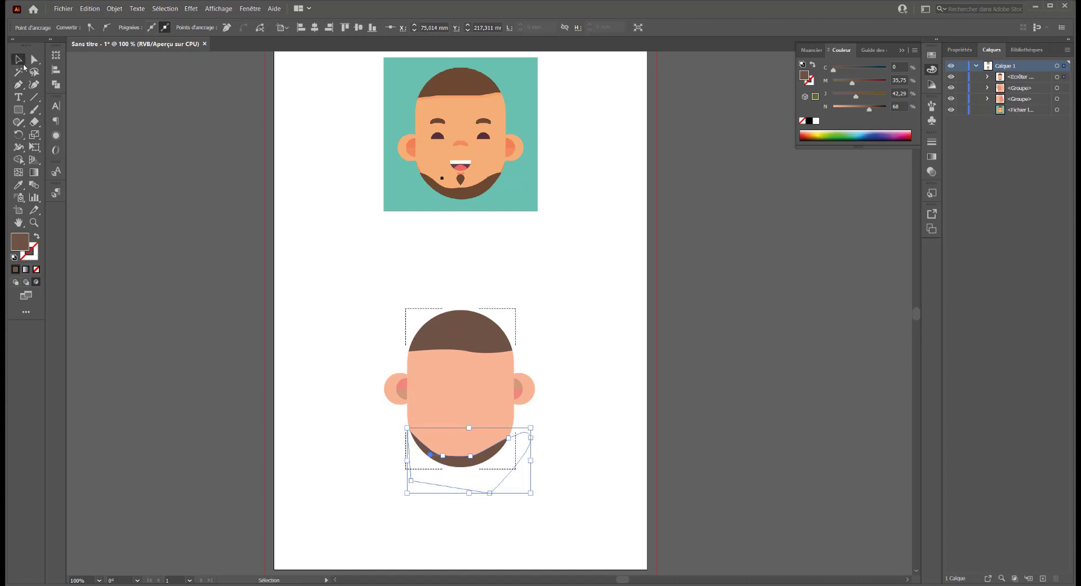
left_click(619, 323)
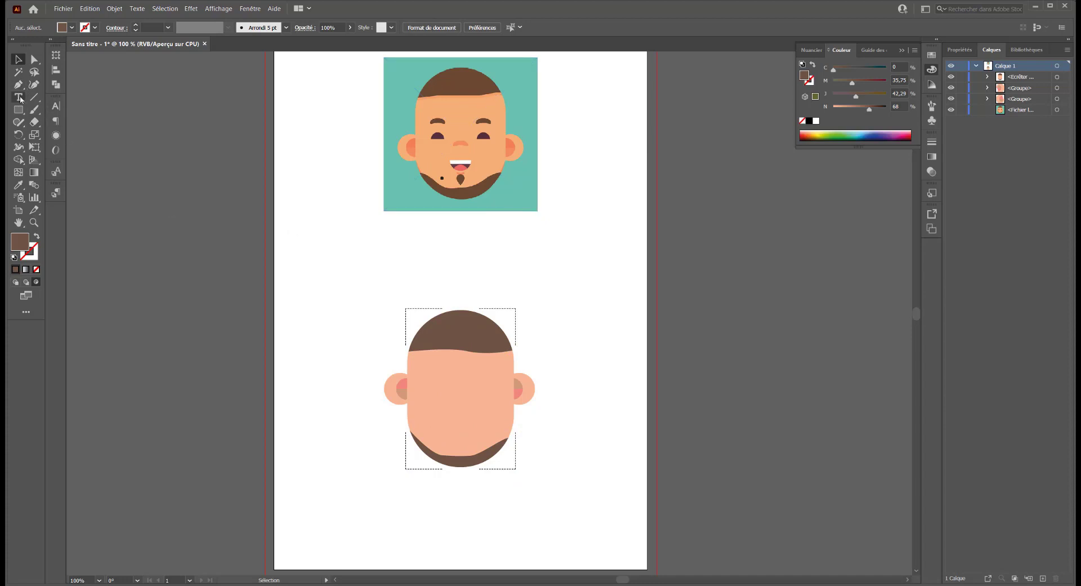
- Duplicate the hair path inside the head group, nudge it down twice, and set 6% opacity
left_click(467, 335)
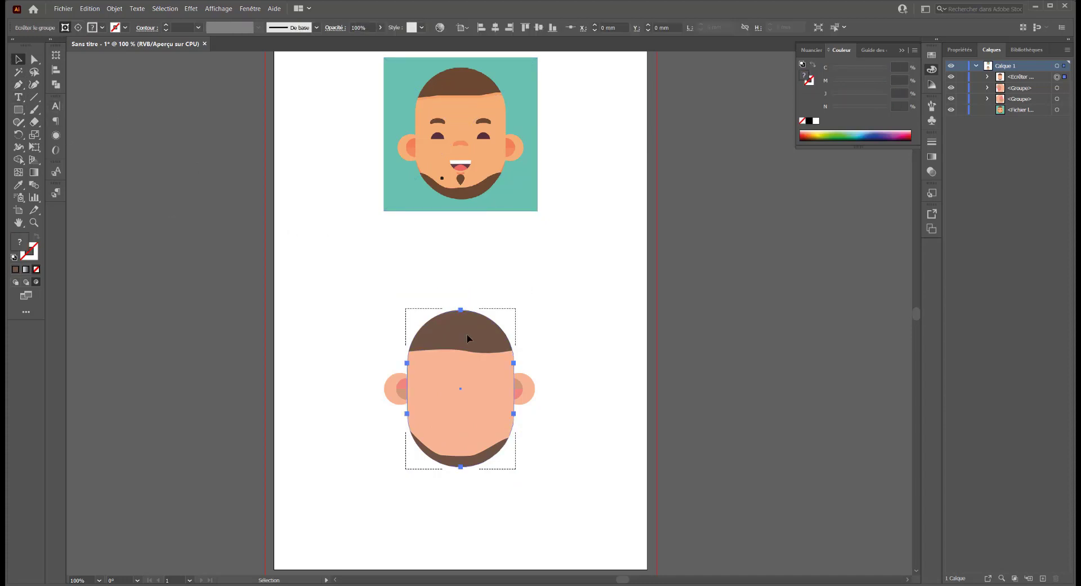
left_click(988, 78)
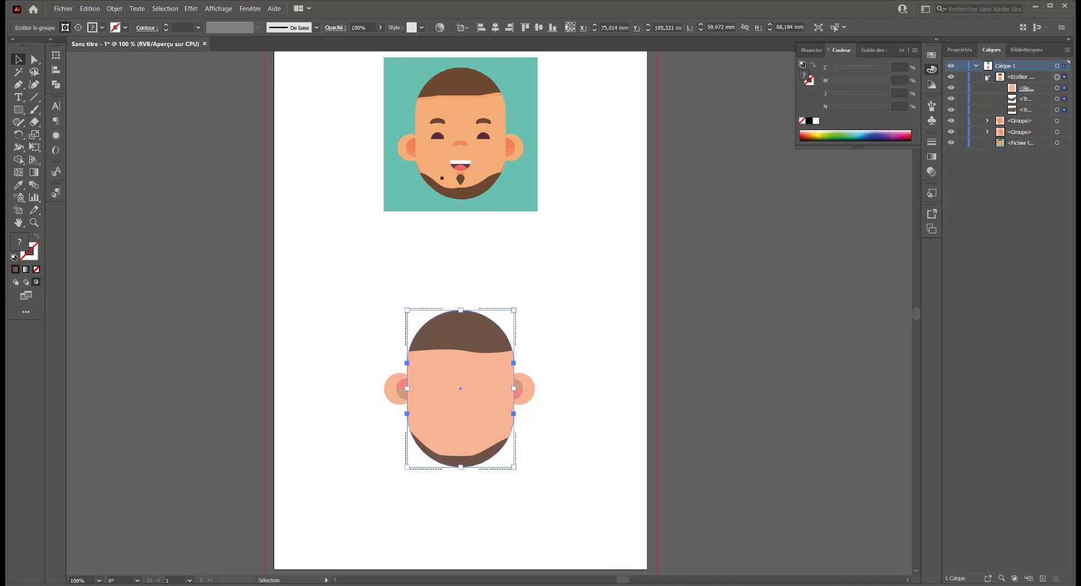
left_click(1057, 110)
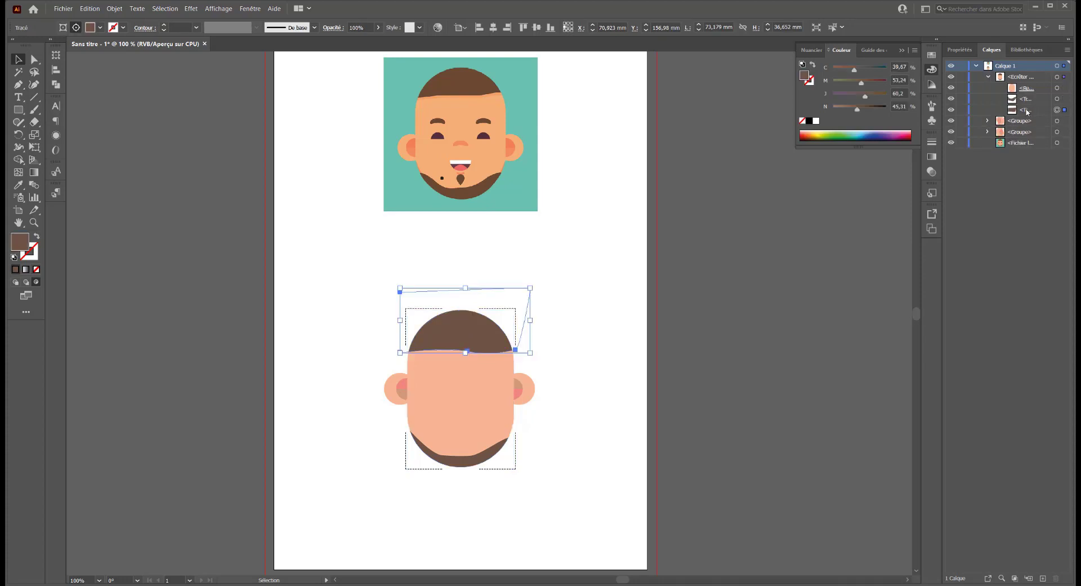
mouse_move(1016, 110)
left_mouse_down()
mouse_move(1031, 515)
mouse_move(1024, 98)
left_mouse_up()
left_click(1057, 121)
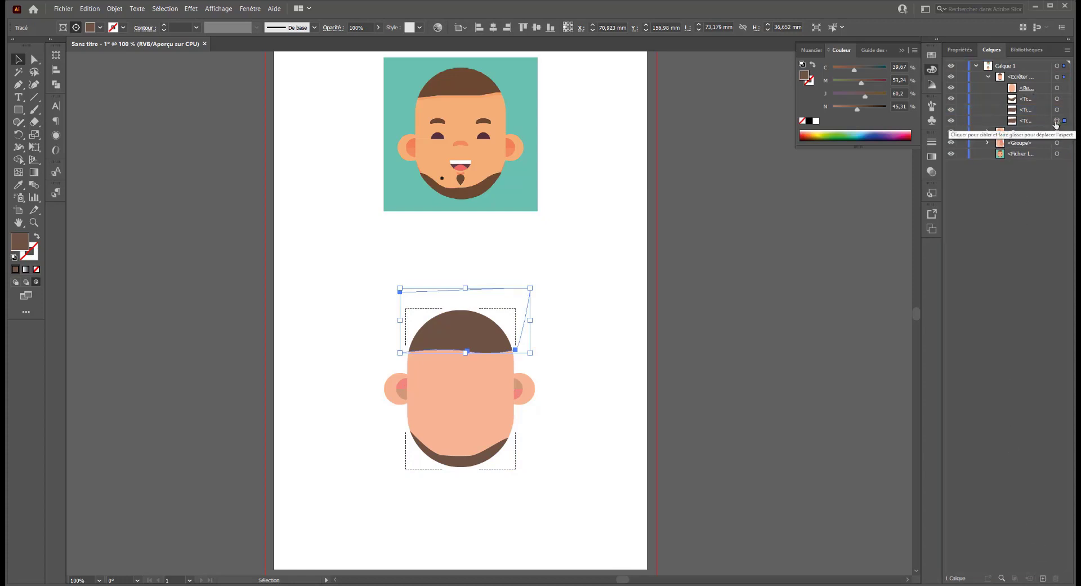
key("Down")
key("Down")
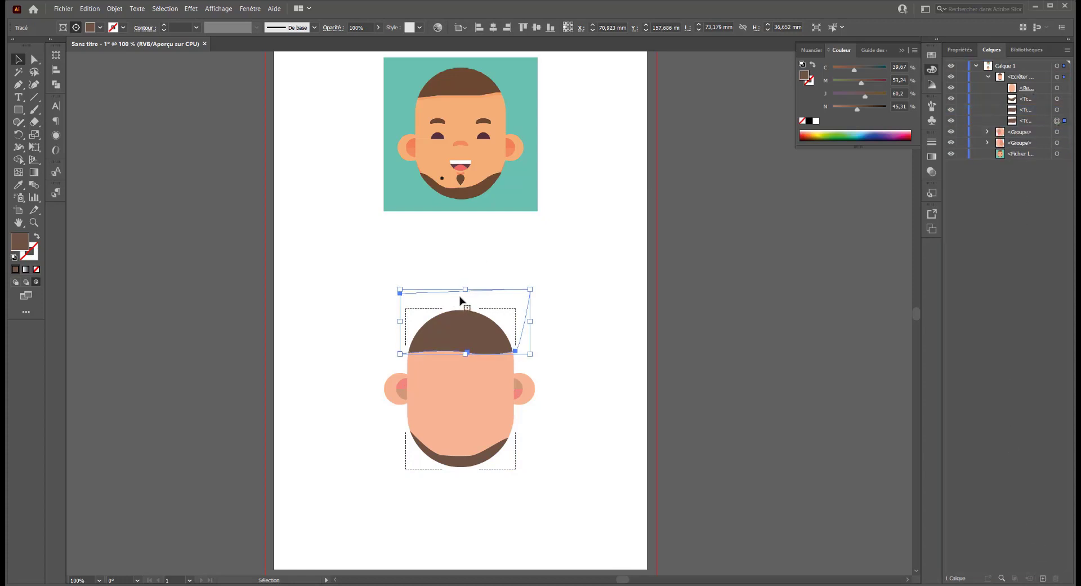
key("Down")
key("Down")
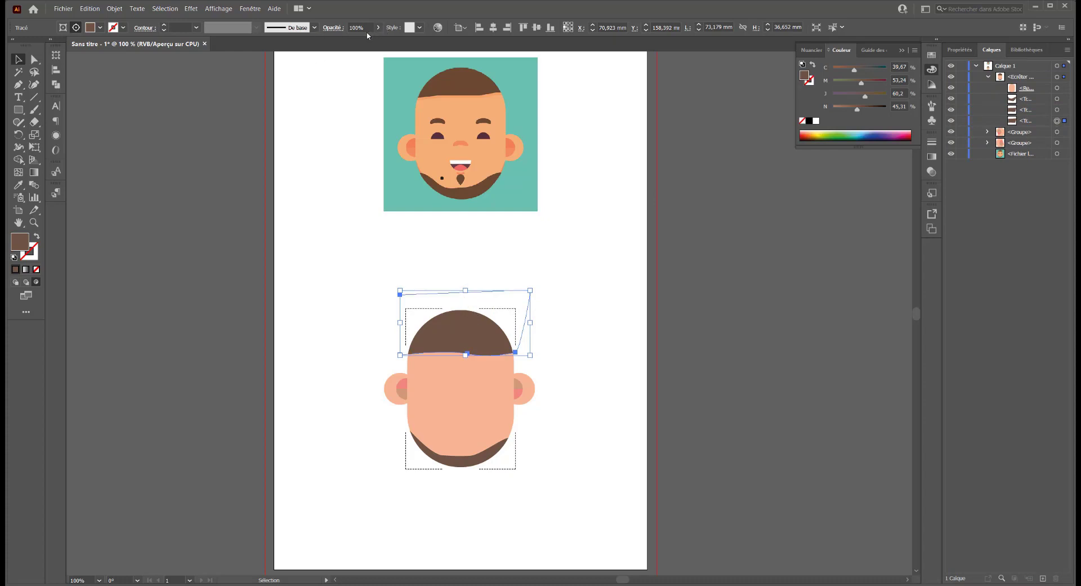
left_click(378, 27)
left_click_drag(350, 43, 344, 42)
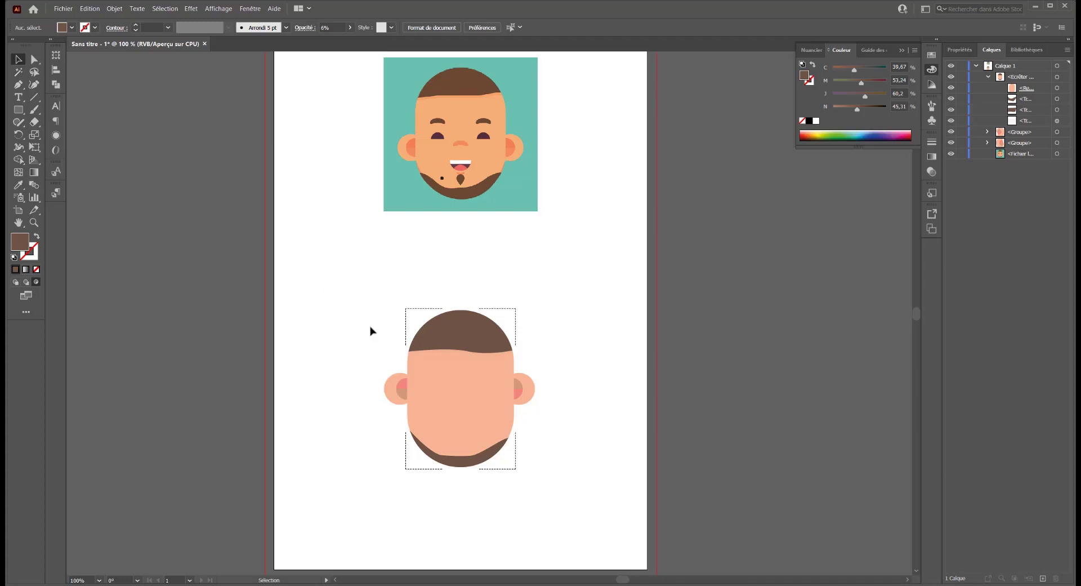
- Raise the duplicate hair path's opacity from 6% to 26%
left_click_drag(511, 362, 508, 359)
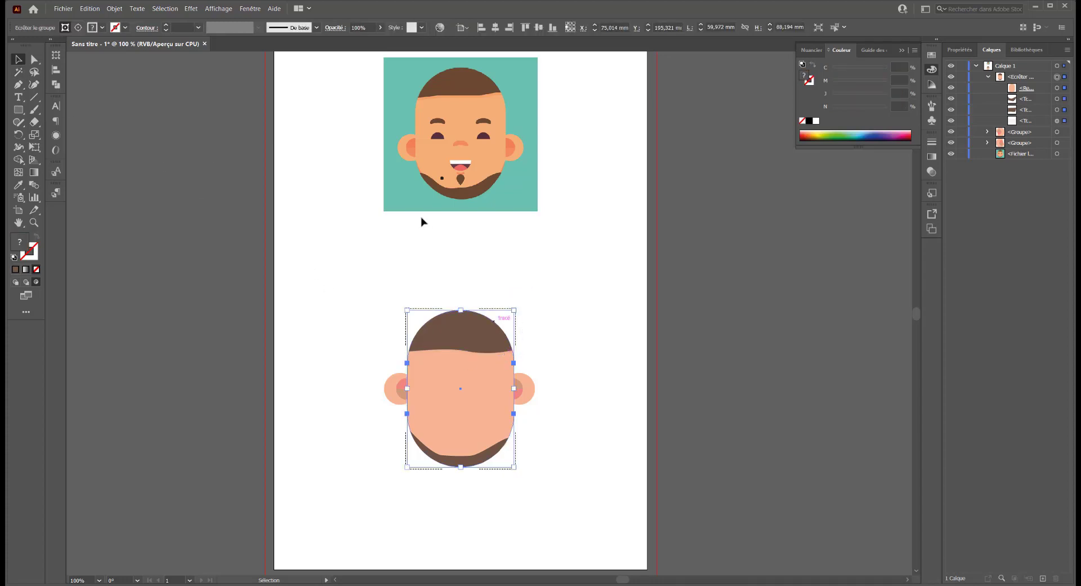
left_click(1056, 120)
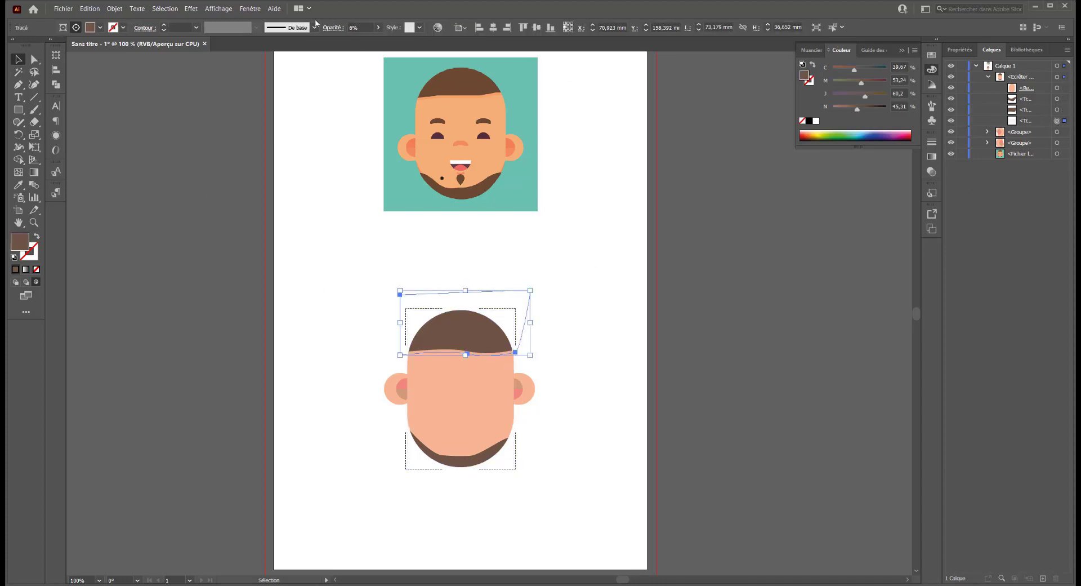
left_click(378, 27)
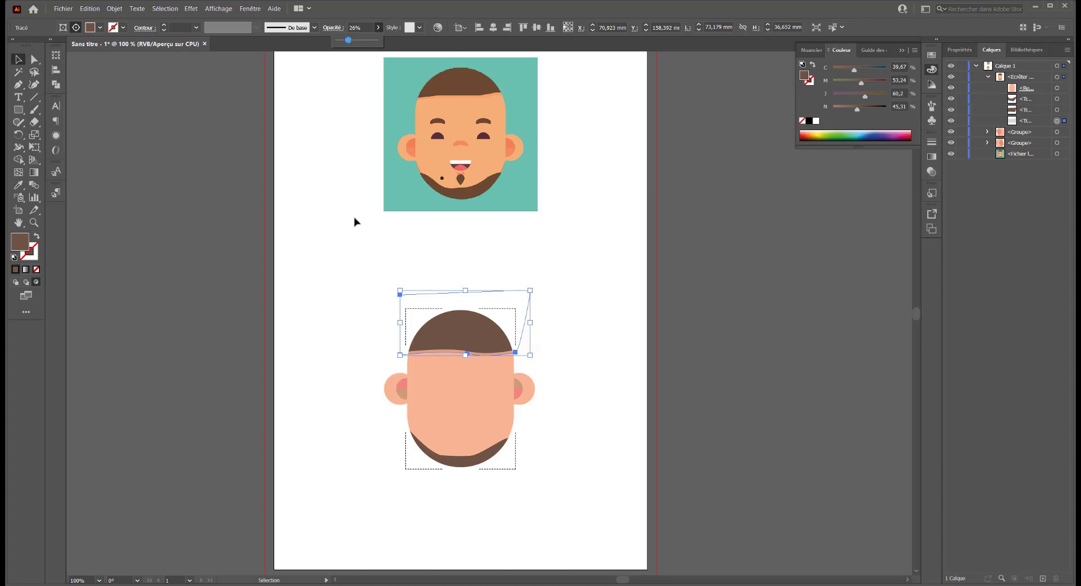
left_click(363, 319)
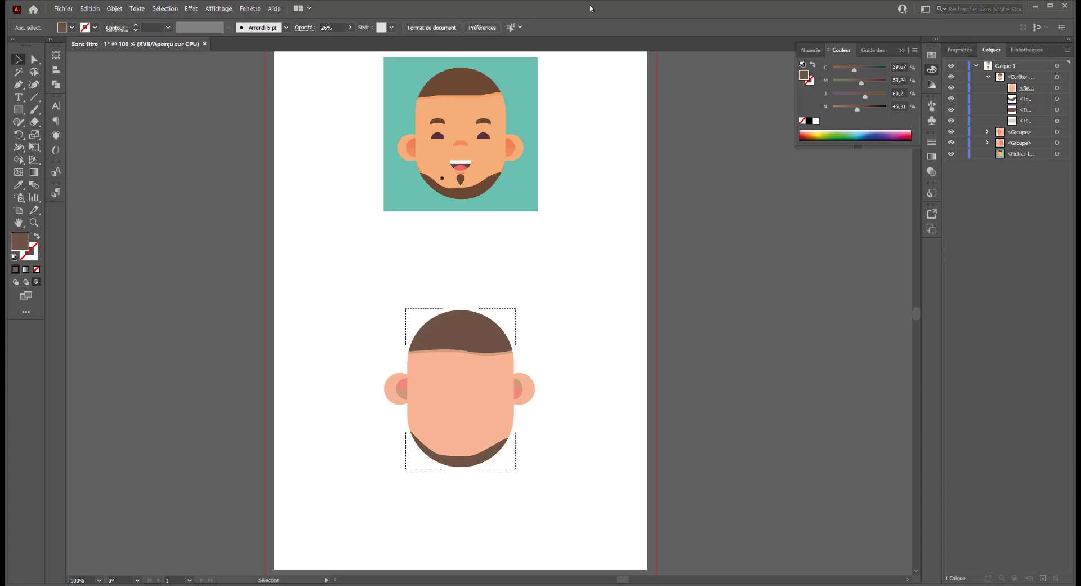
- Restore the workspace with the Layers panel showing, then select the Ellipse tool
left_click(250, 9)
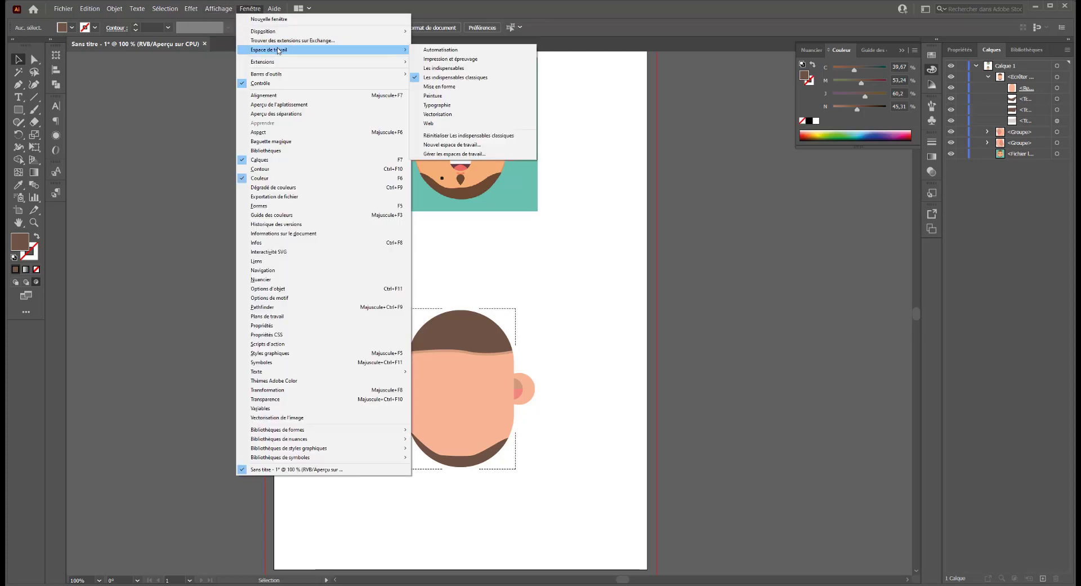
mouse_move(268, 49)
left_click(958, 49)
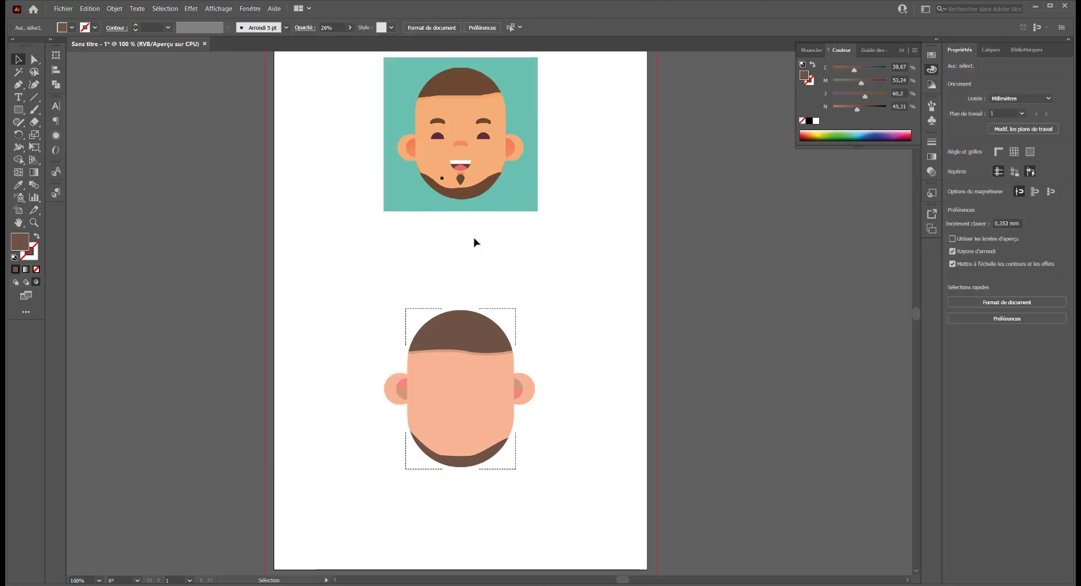
left_click(992, 50)
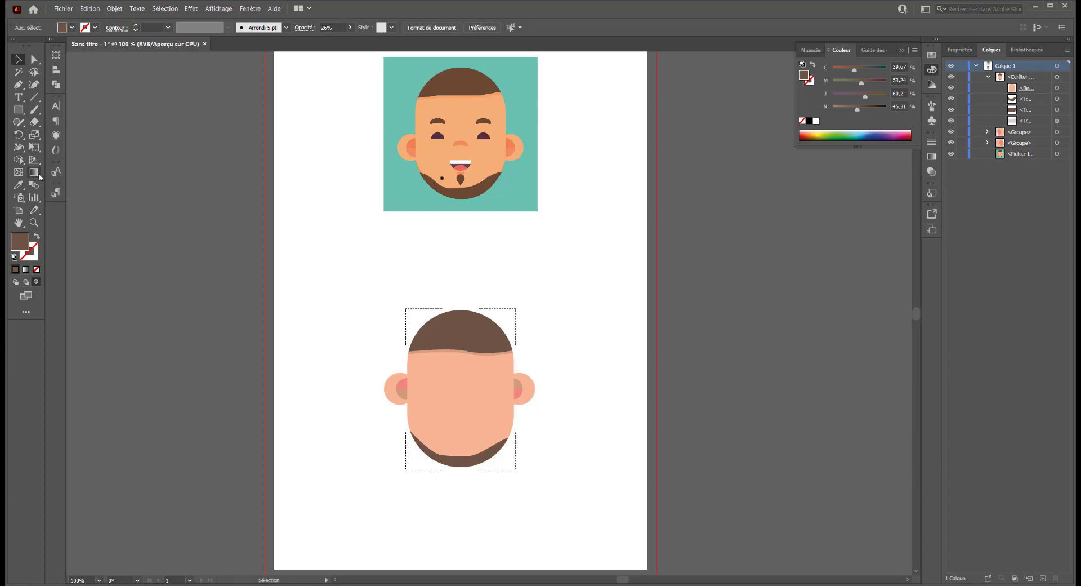
left_click(19, 112)
left_click(66, 134)
- Draw a tiny black circle on the lower left cheek as a mole
left_click_drag(434, 443, 435, 444)
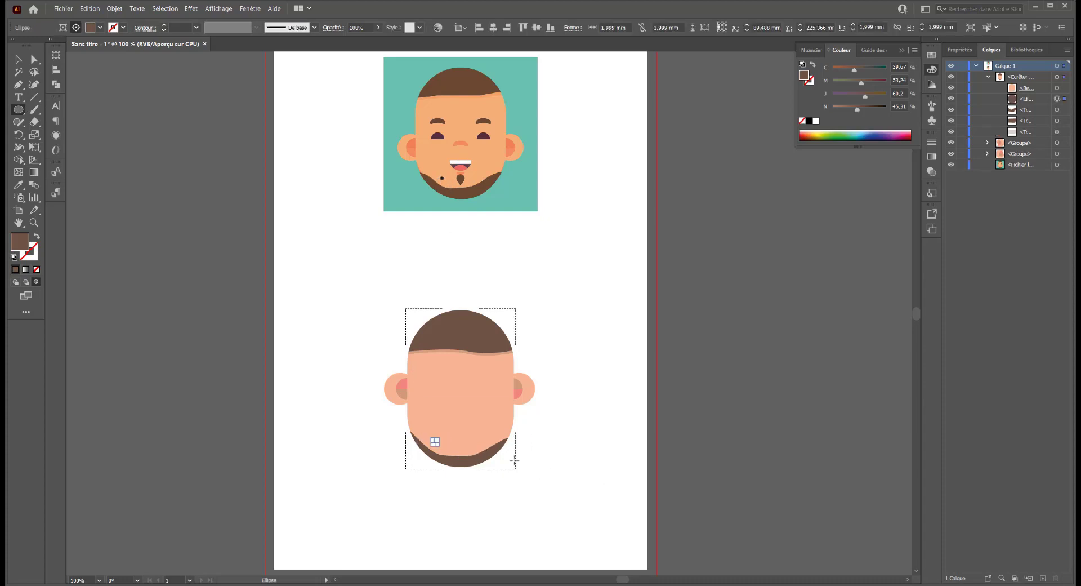
left_click(809, 121)
left_click(19, 59)
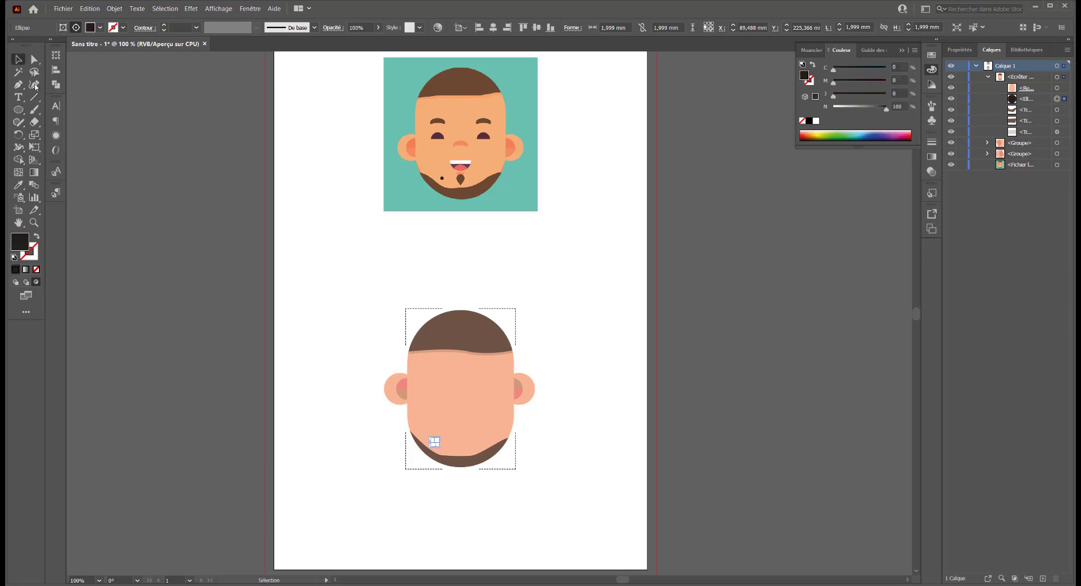
left_click(284, 282)
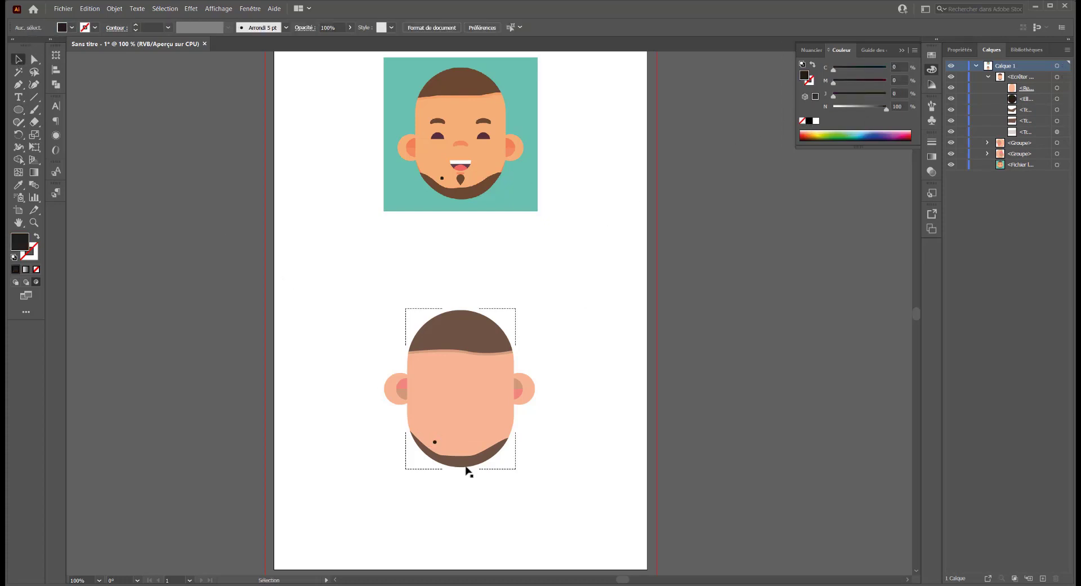
- Move both ear groups straight down about 7 mm
left_click(518, 388)
left_click(389, 390, "shift")
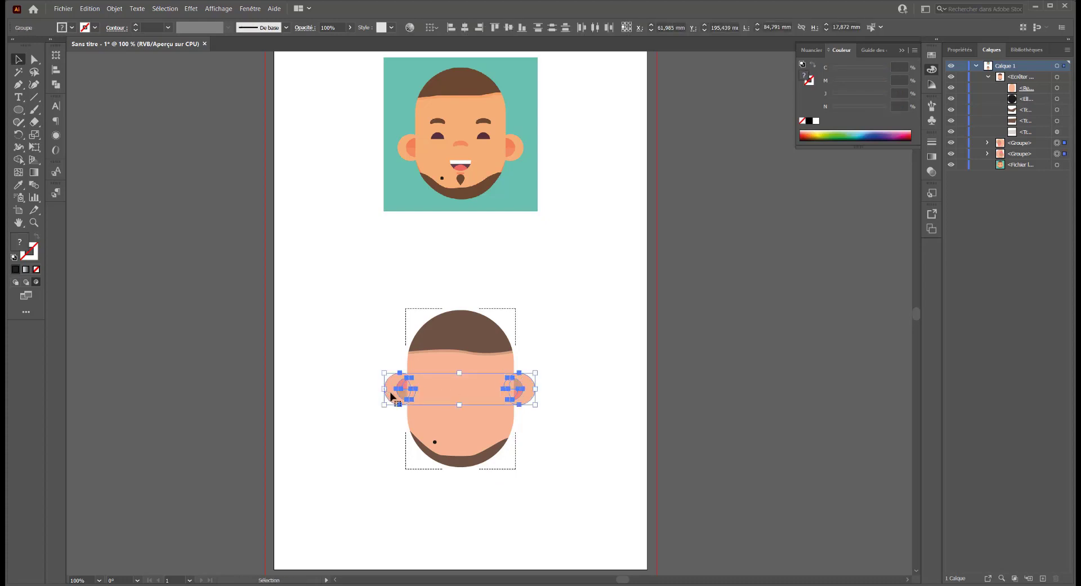
left_click_drag(384, 392, 393, 408)
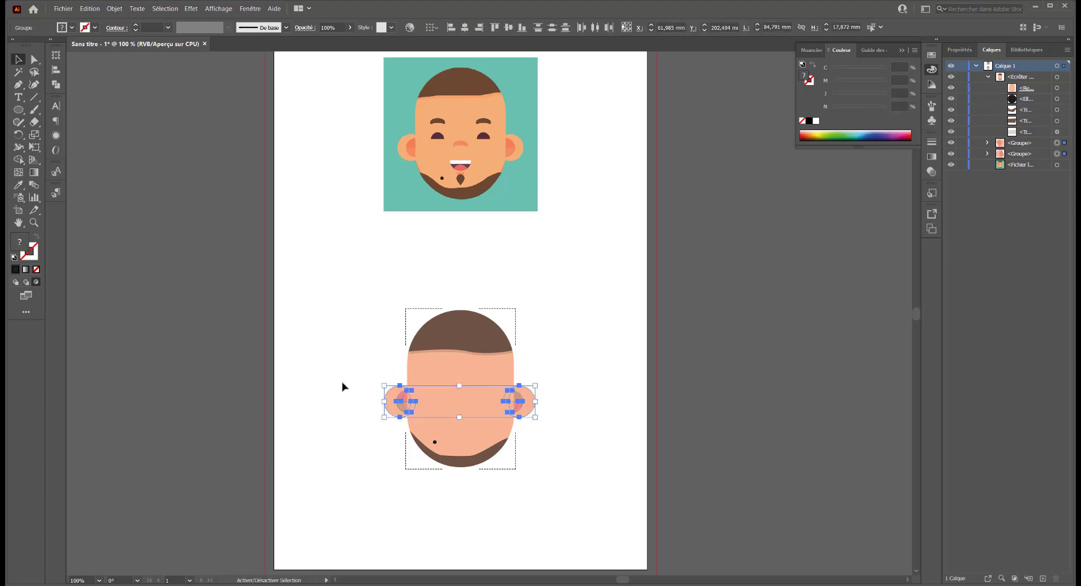
left_click(333, 441)
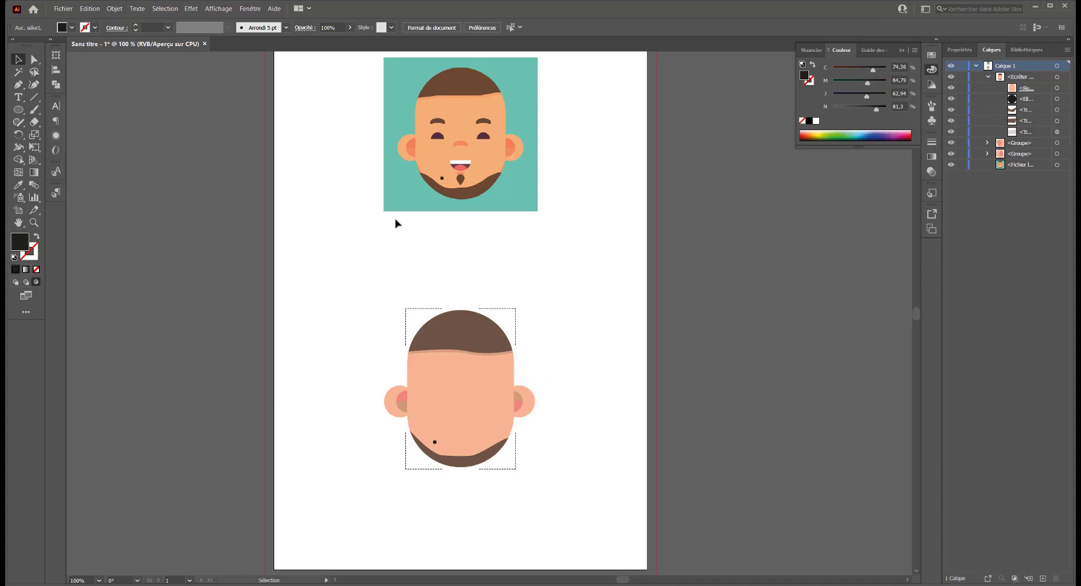
- Show the rulers and place a horizontal guide at ear level
left_click_drag(632, 257, 558, 251)
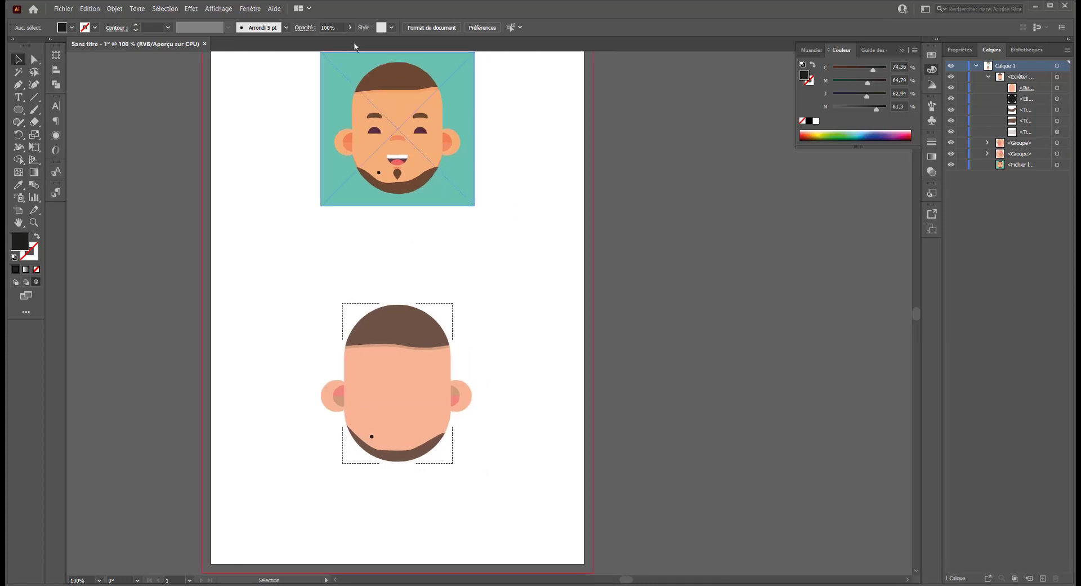
key("ctrl+r")
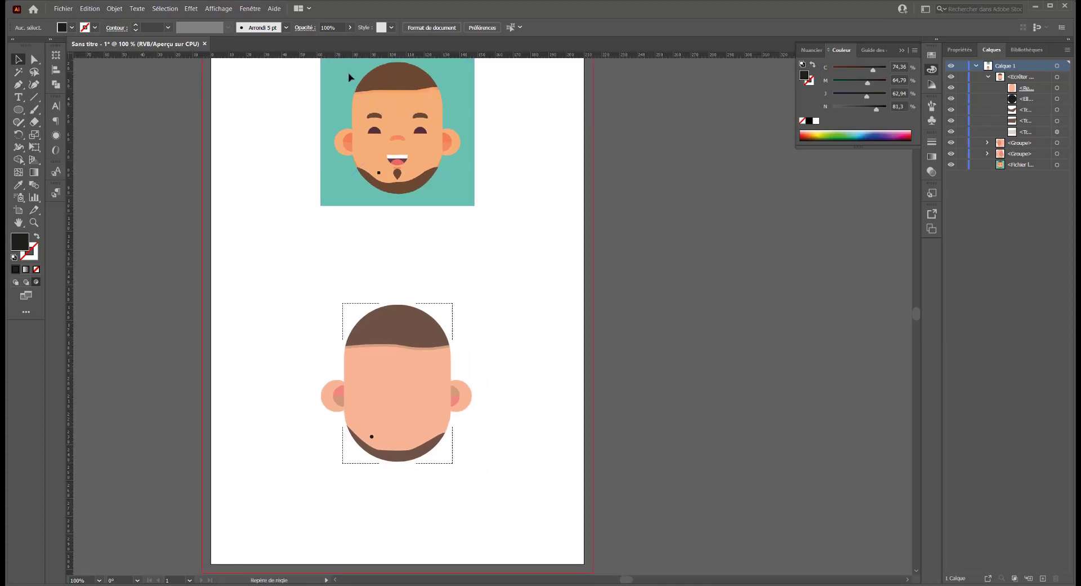
mouse_move(355, 55)
left_mouse_down()
mouse_move(379, 396)
mouse_move(403, 397)
left_mouse_up()
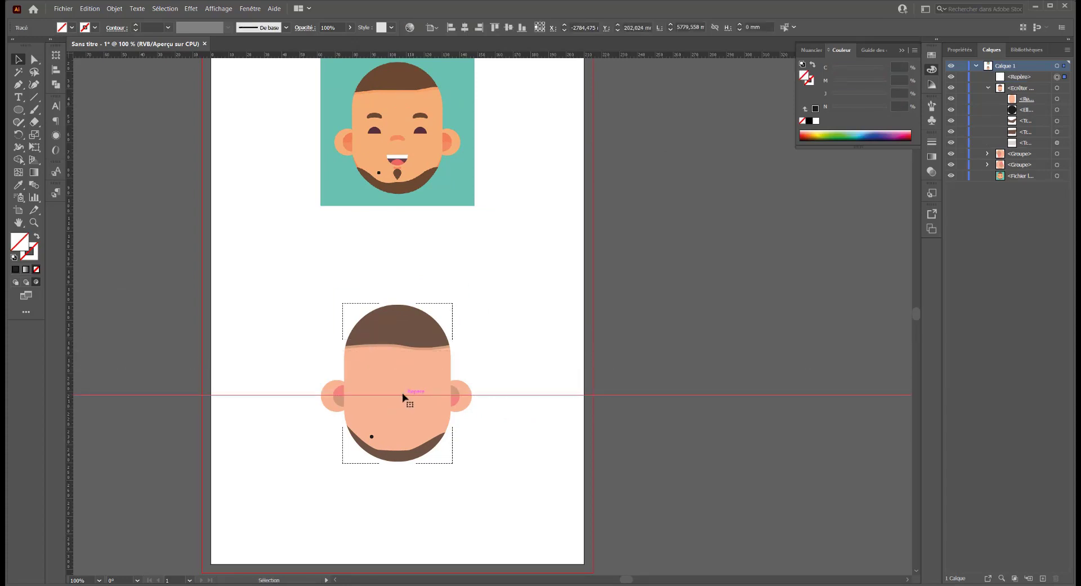
- Draw a two-anchor curved arc with the Pen tool and give it a black stroke
left_click(18, 85)
left_click(247, 362)
left_click(274, 362)
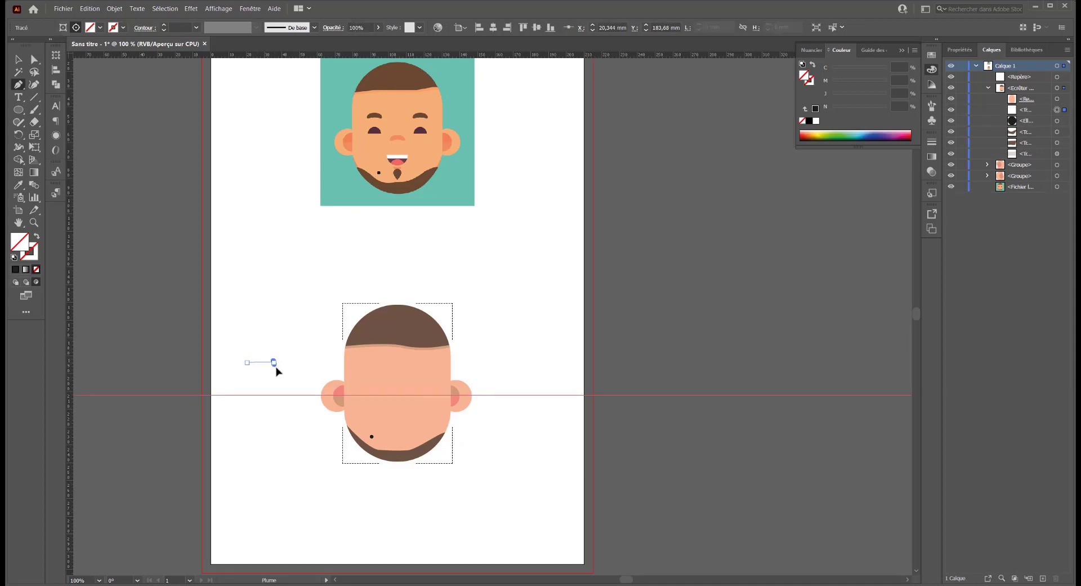
mouse_move(276, 368)
left_mouse_down()
mouse_move(290, 374)
mouse_move(27, 222)
left_mouse_up()
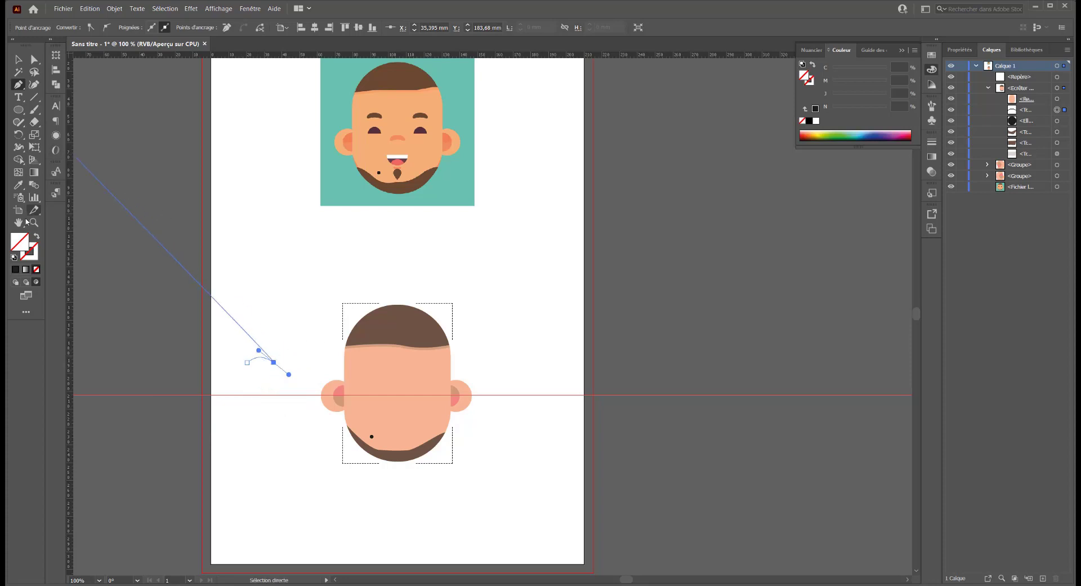
left_click(34, 255)
left_click(15, 269)
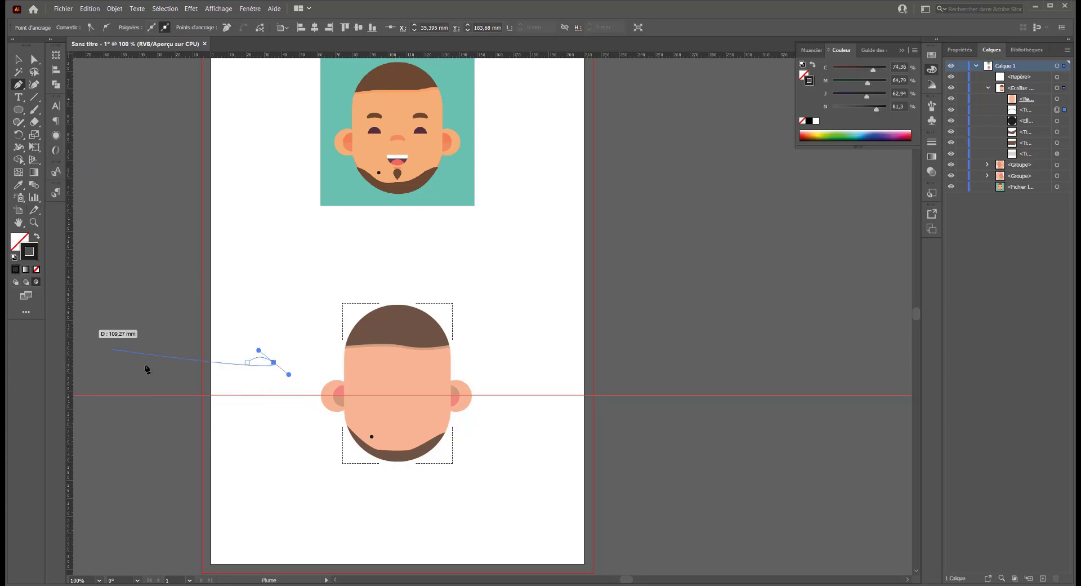
left_click_drag(77, 159, 81, 281)
left_click(20, 59)
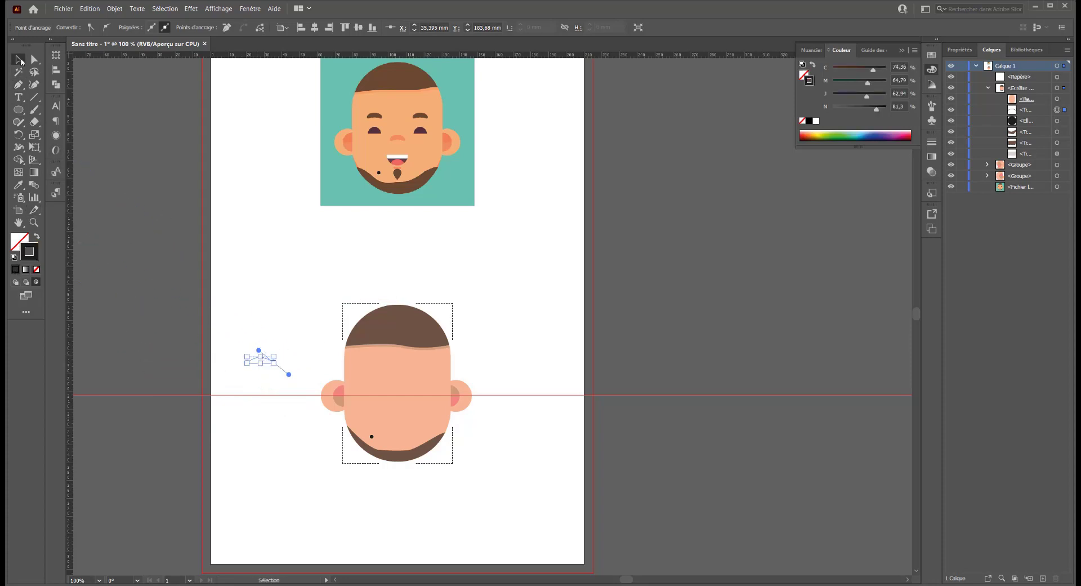
left_click(258, 336)
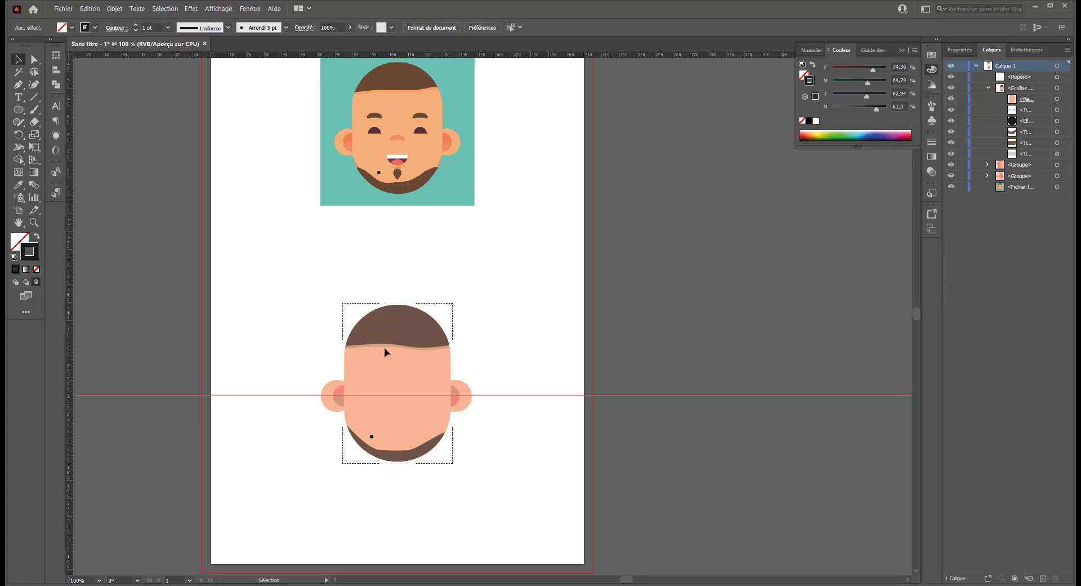
- Cut and paste the arc out of its group, move it beside the head, and stroke it 6 pt
key("ctrl+z")
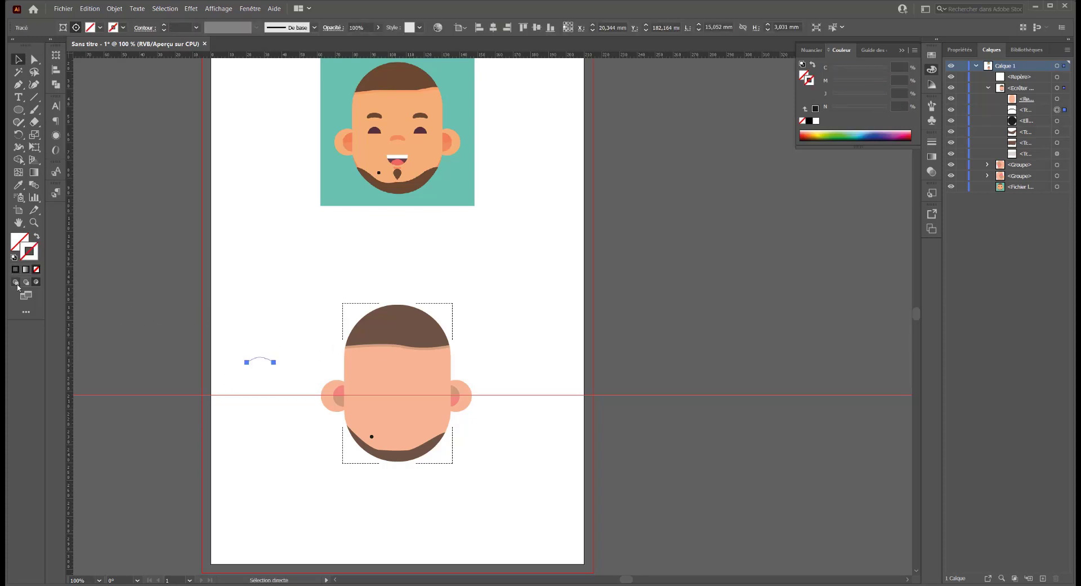
key("v")
key("ctrl+x")
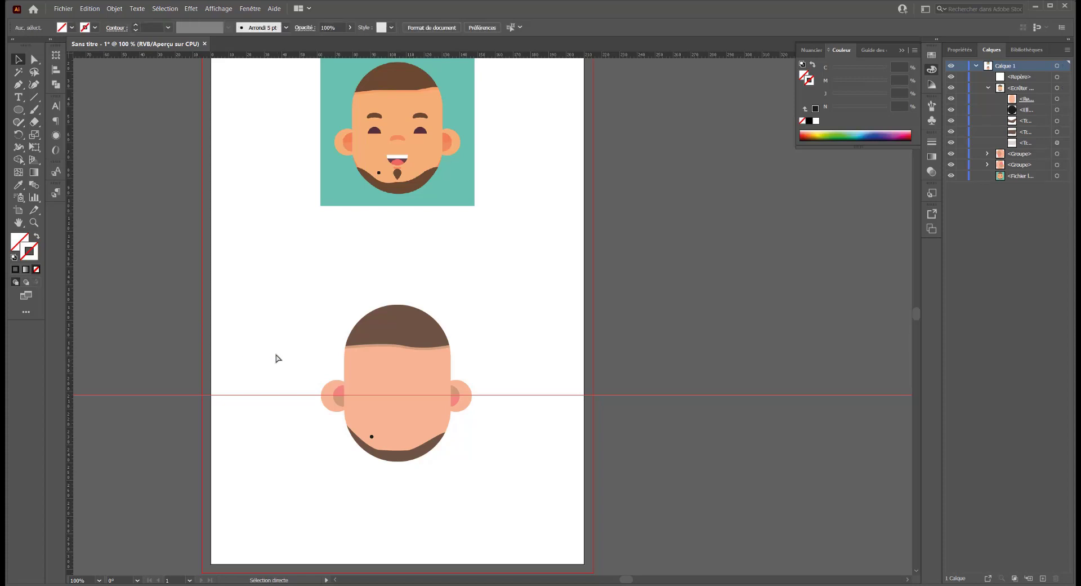
key("ctrl+v")
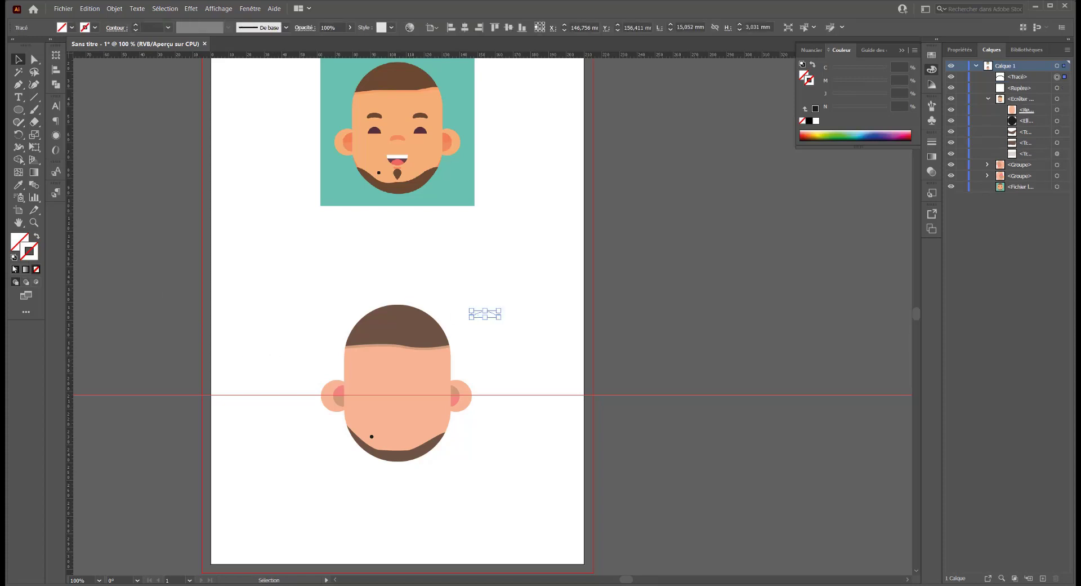
left_click(15, 269)
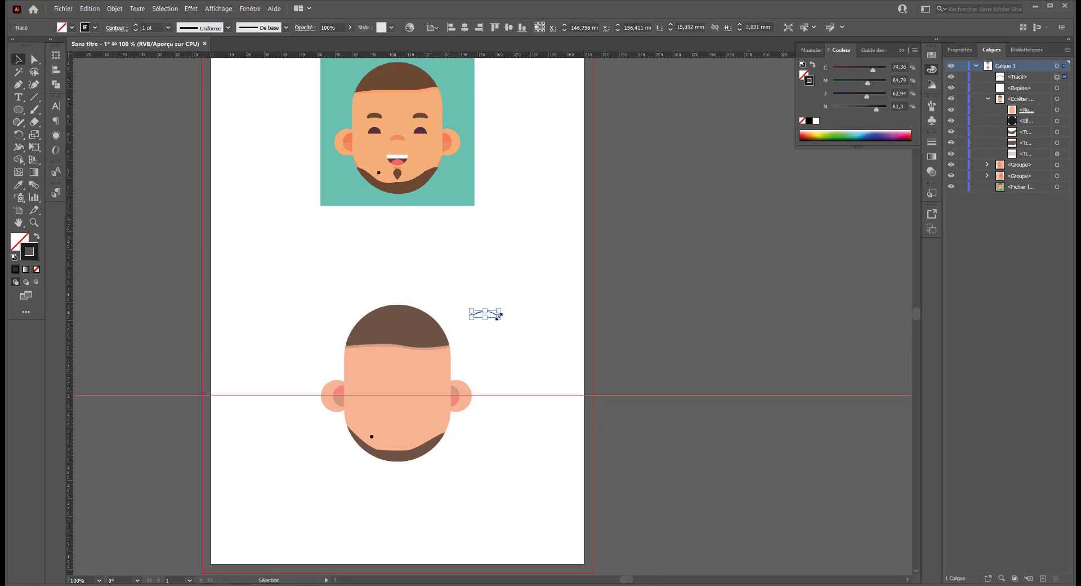
left_click_drag(488, 316, 489, 341)
left_click(529, 358)
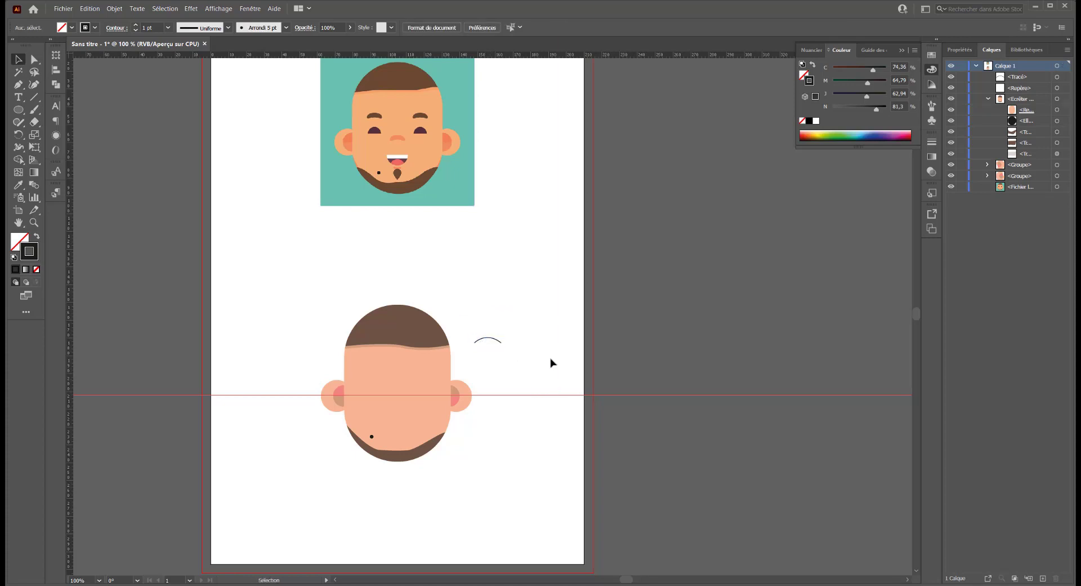
left_click(498, 345)
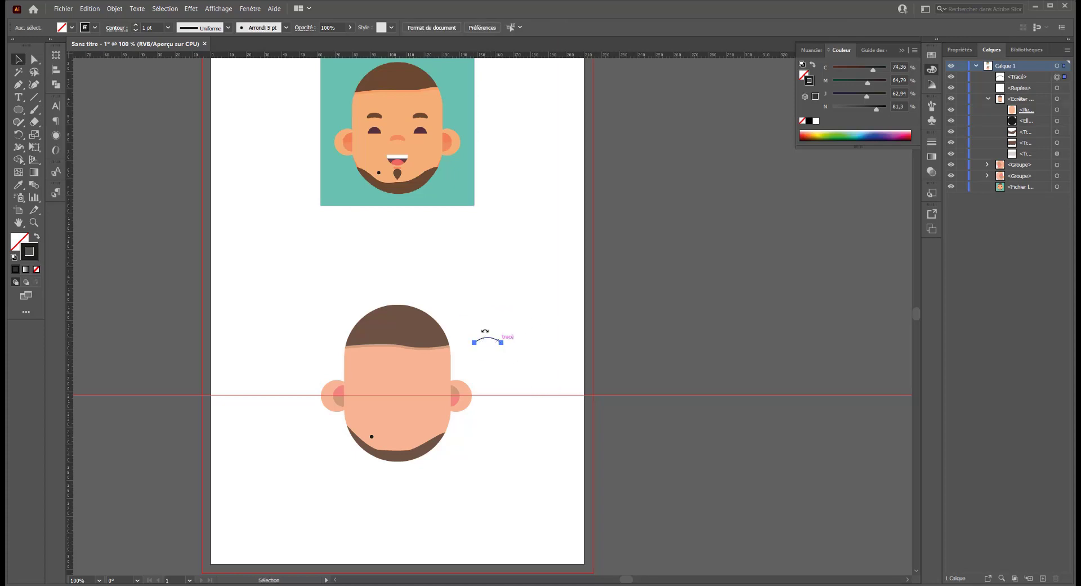
left_click(136, 26)
left_click(136, 25)
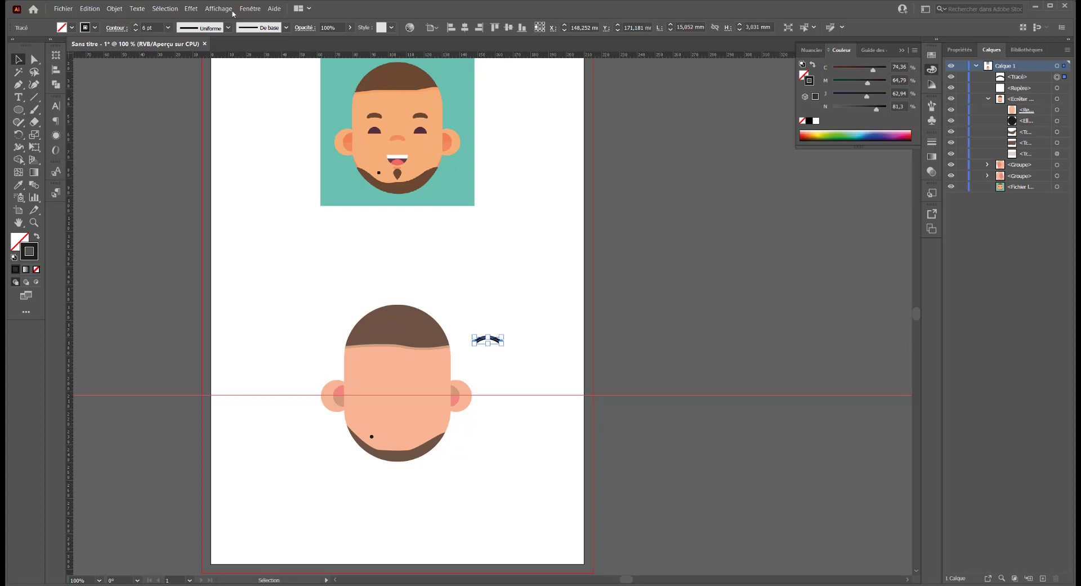
left_click(249, 9)
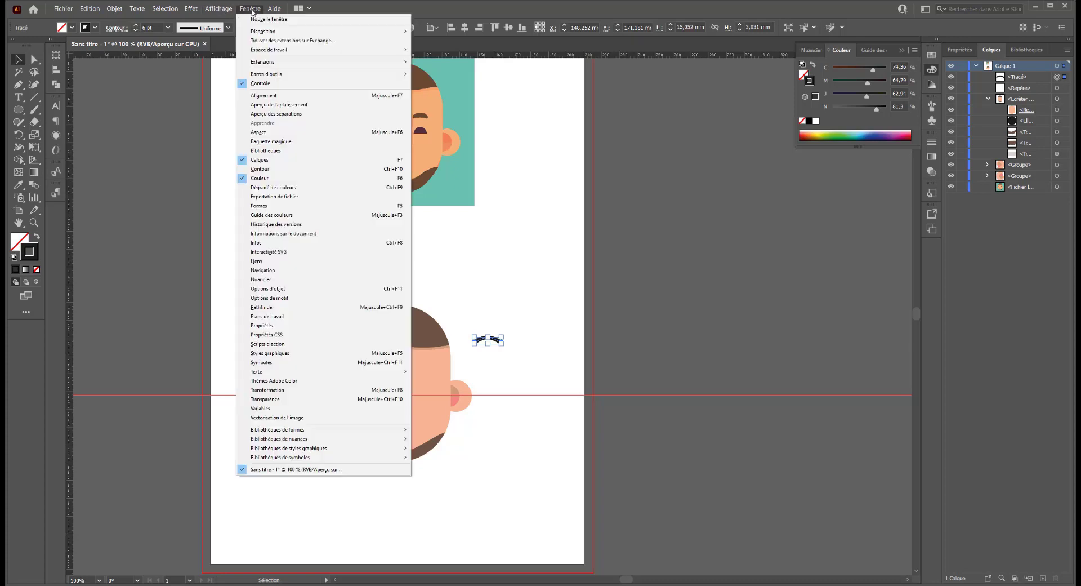
- Give the eyebrow arc rounded stroke caps and zoom to 200%
left_click(262, 171)
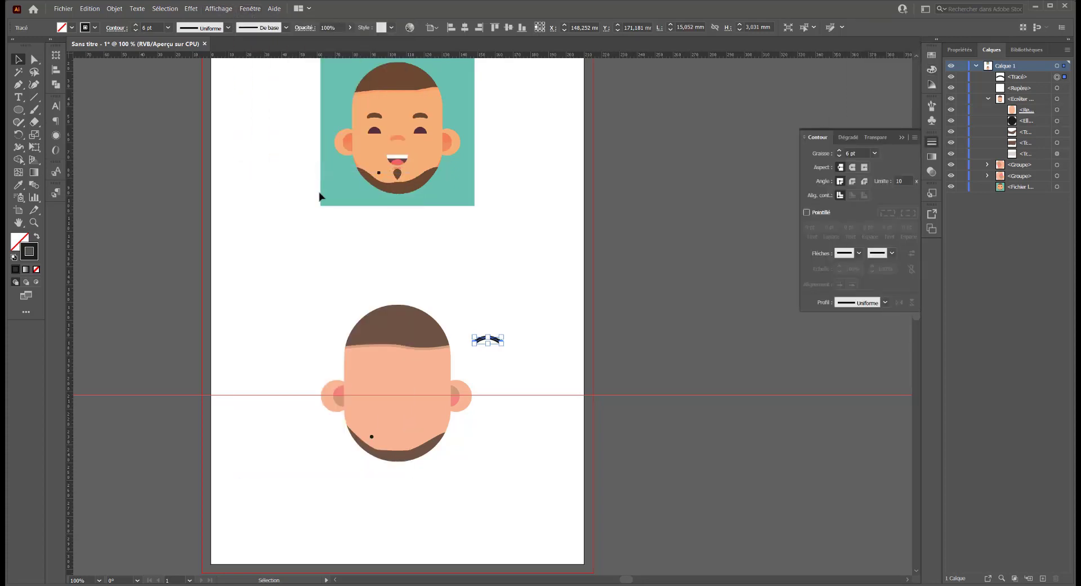
left_click(853, 168)
left_click(510, 333)
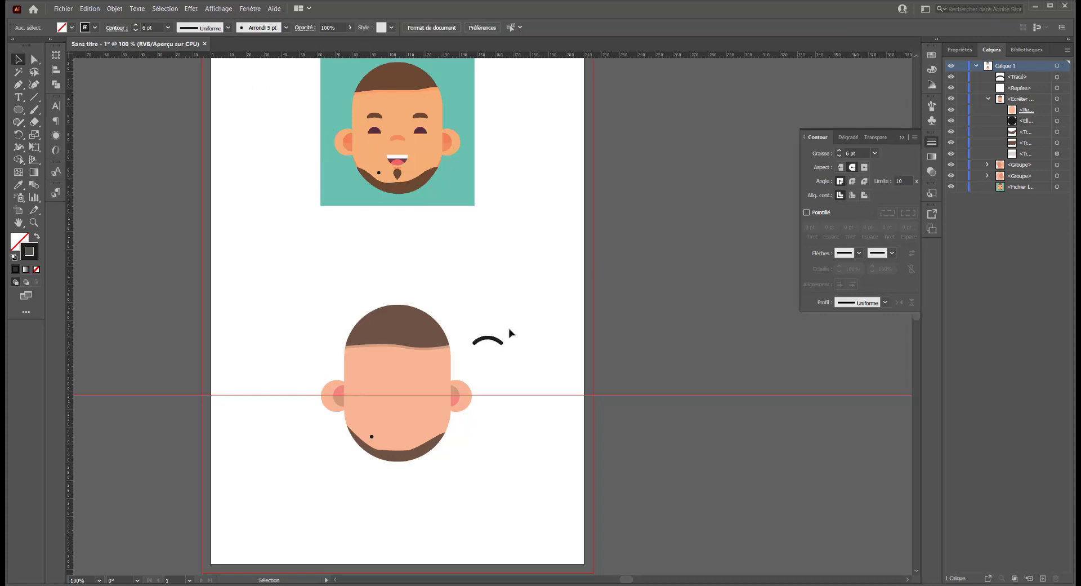
key("ctrl+plus")
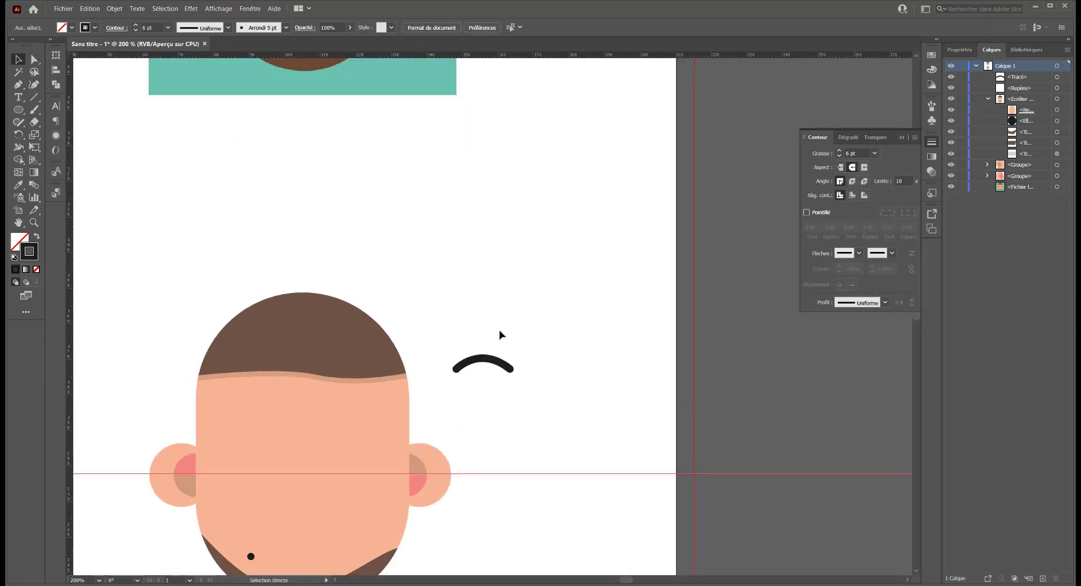
- Drag the arc's right anchor inward to shorten the curve
left_click(499, 366)
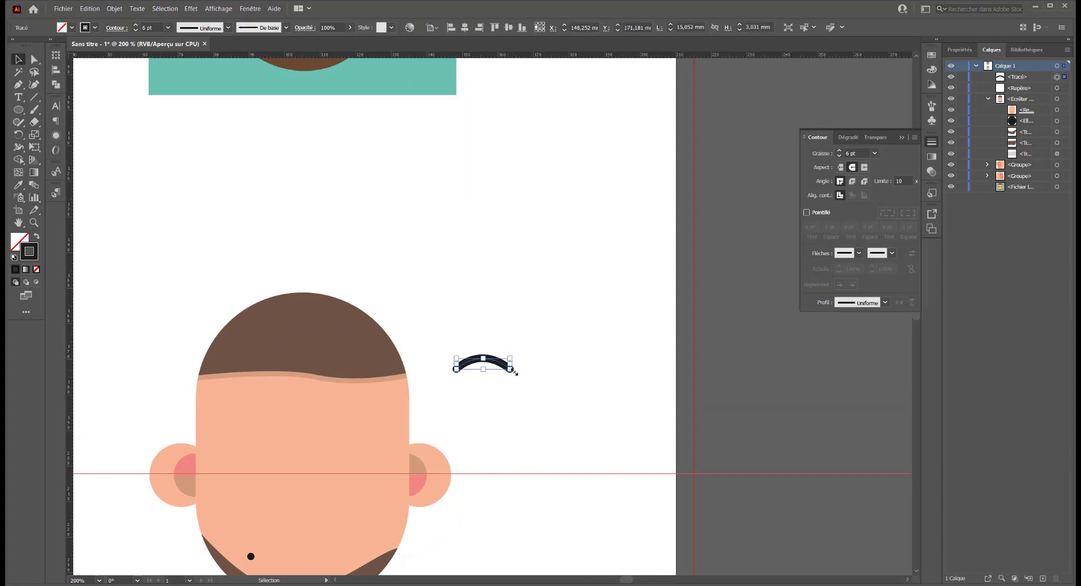
left_click(33, 59)
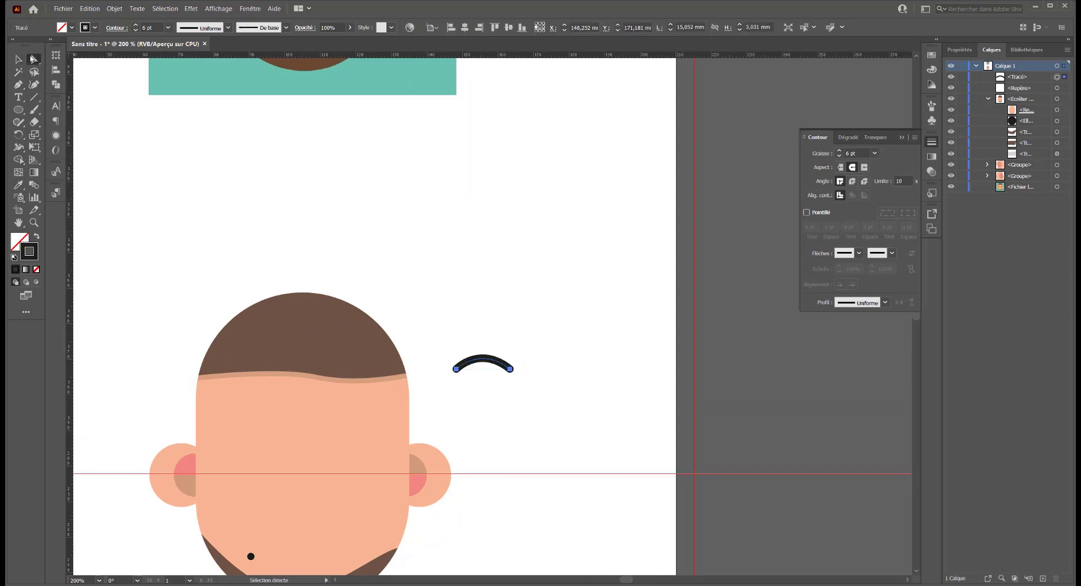
left_click(510, 370)
mouse_move(510, 369)
left_mouse_down()
mouse_move(493, 372)
mouse_move(472, 346)
mouse_move(489, 369)
left_mouse_up()
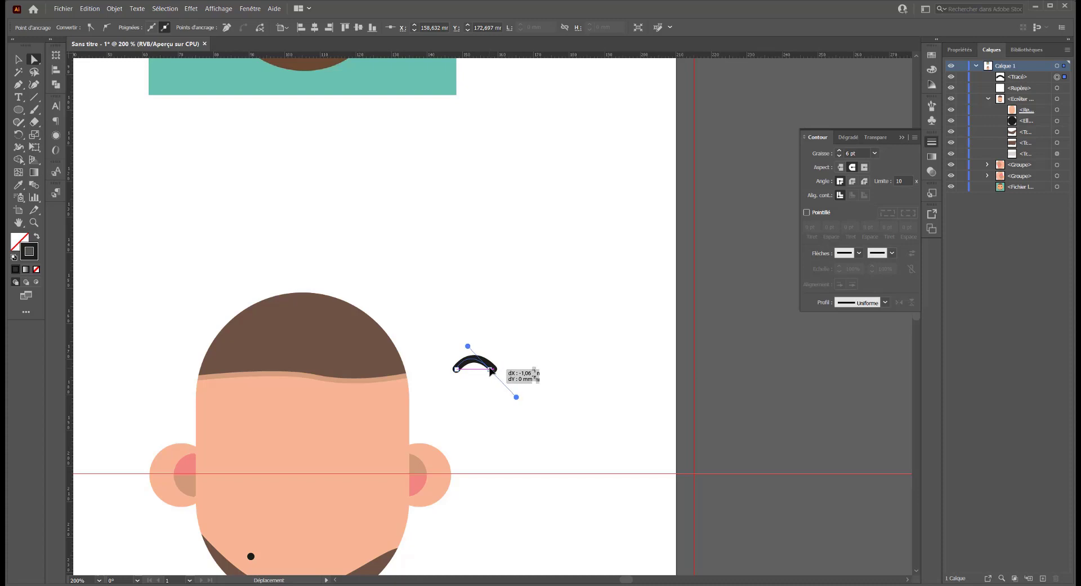
- Flatten the arc by adjusting its curve handle and anchor
left_click(467, 349)
left_click(476, 365)
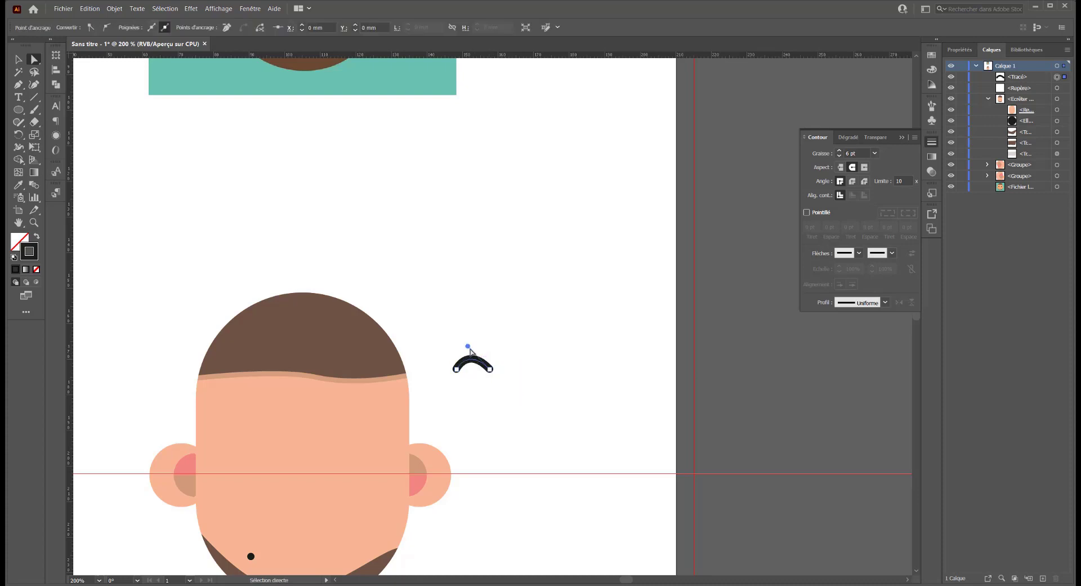
left_click_drag(473, 348, 473, 347)
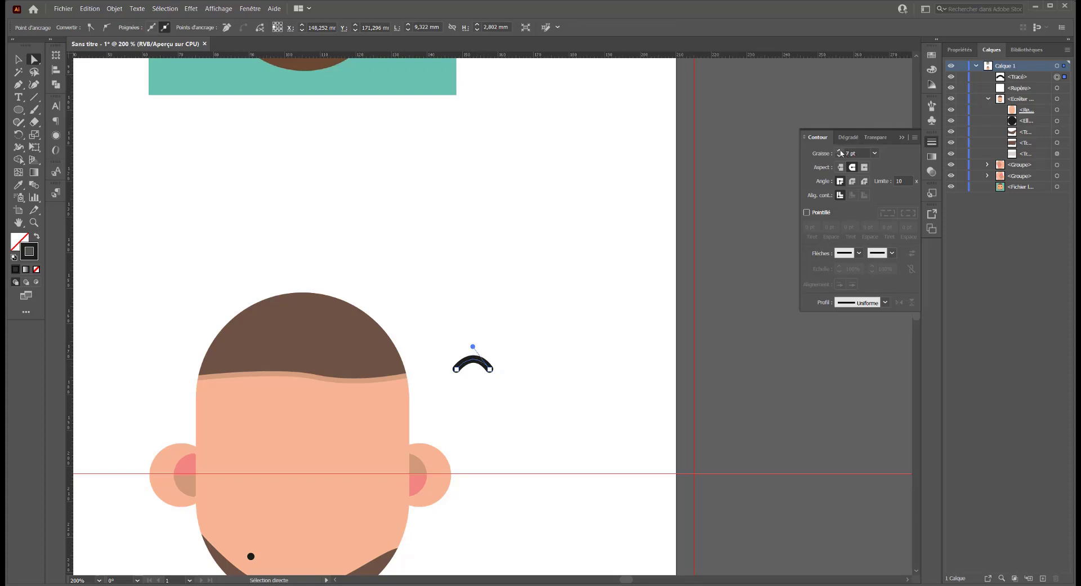
scroll(489, 249, "up", 4)
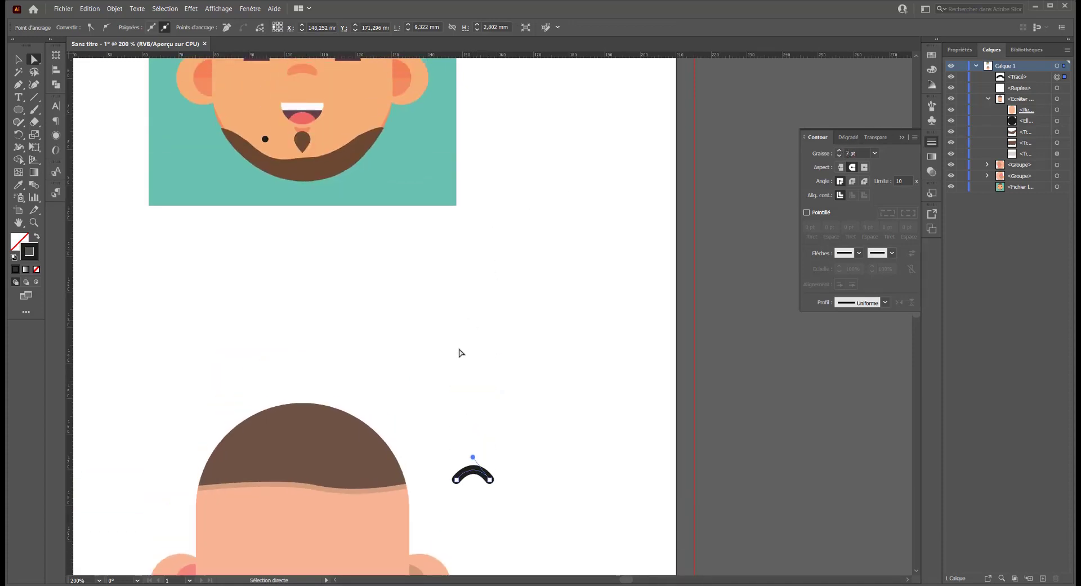
scroll(497, 466, "down", 2)
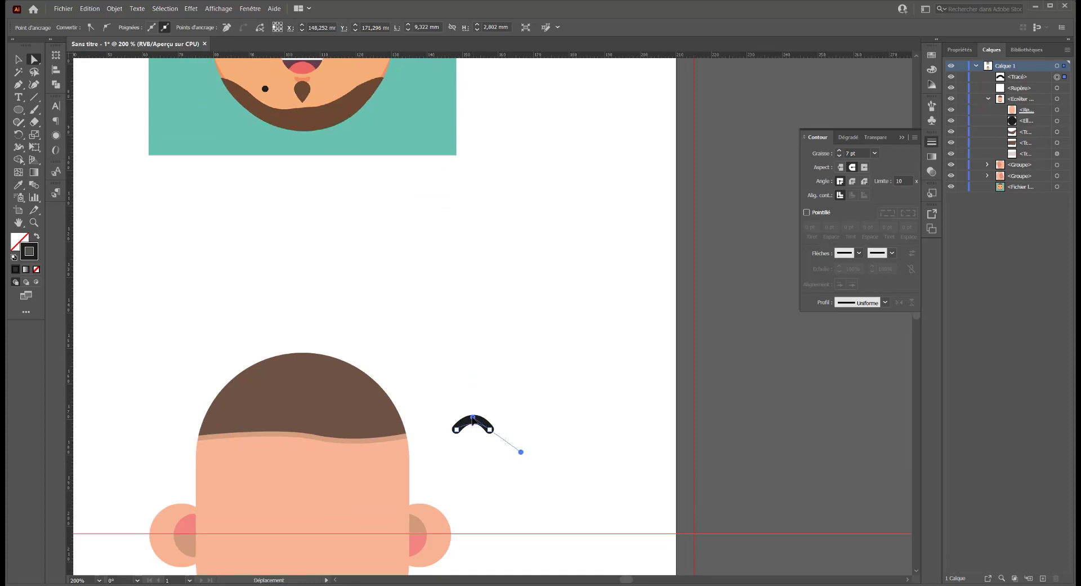
left_click(473, 419)
left_click_drag(535, 384, 426, 453)
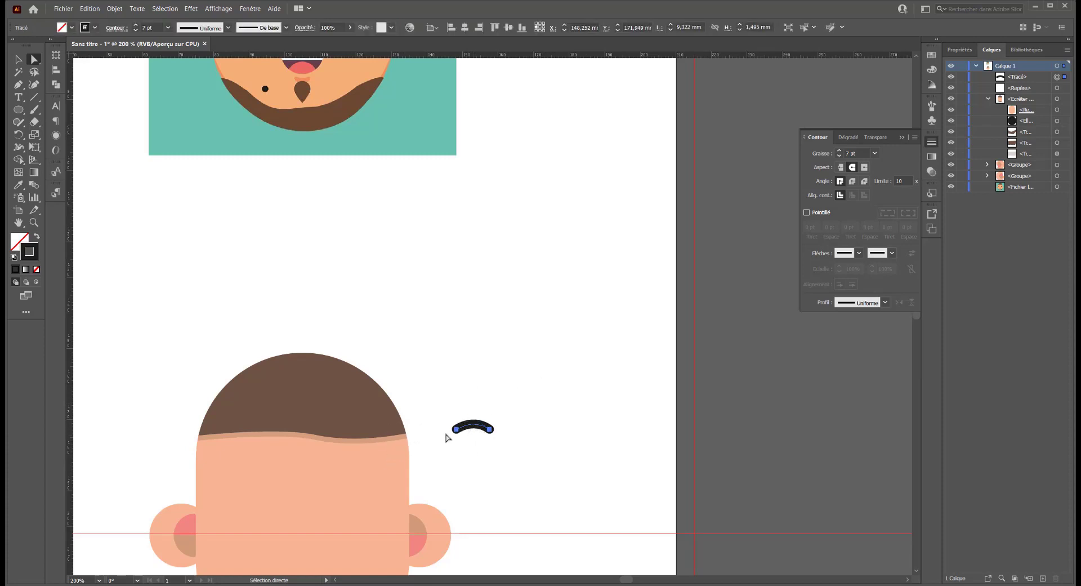
left_click(18, 59)
- Move the arc onto the middle of the face at ear height
key("ctrl+1")
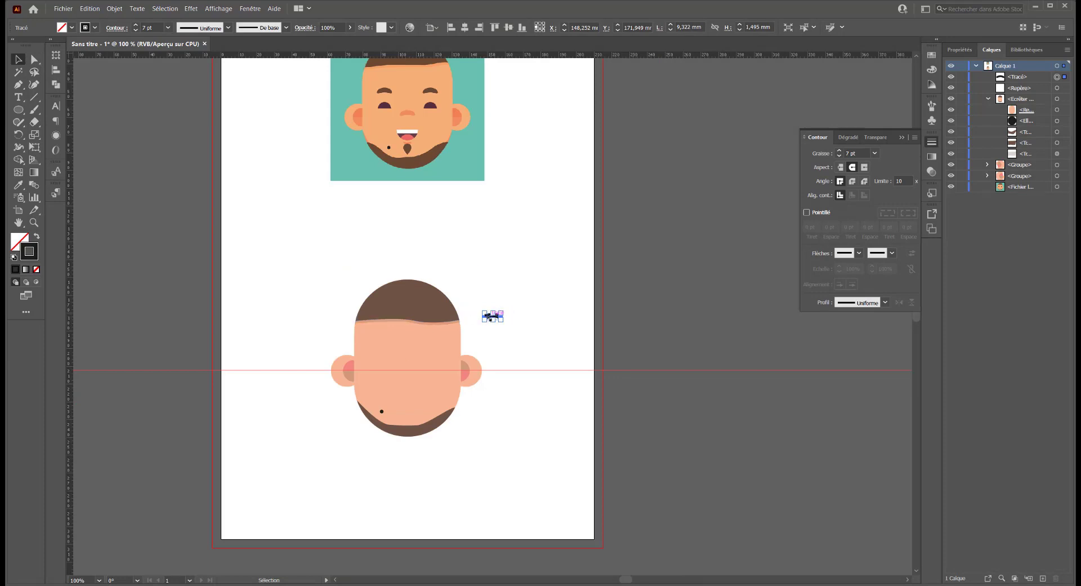
scroll(490, 317, "up", 1)
left_click_drag(483, 317, 381, 400)
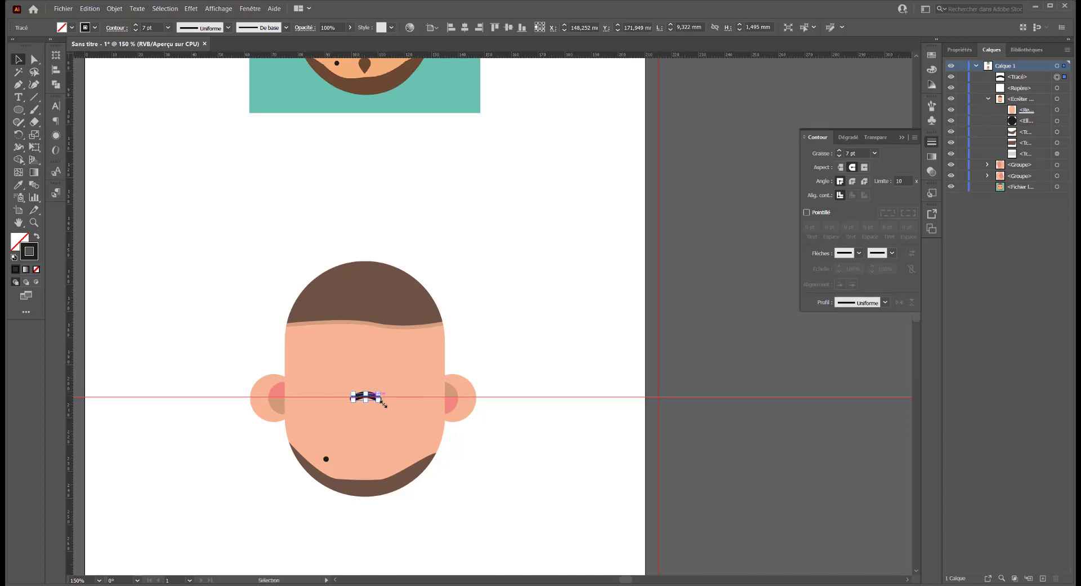
scroll(360, 389, "up", 3)
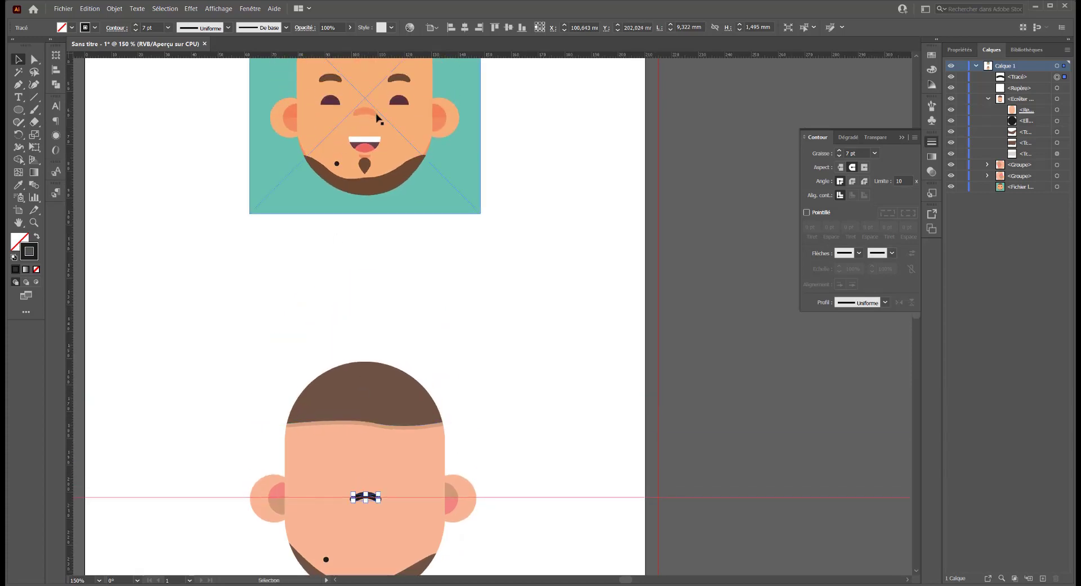
scroll(367, 437, "down", 1)
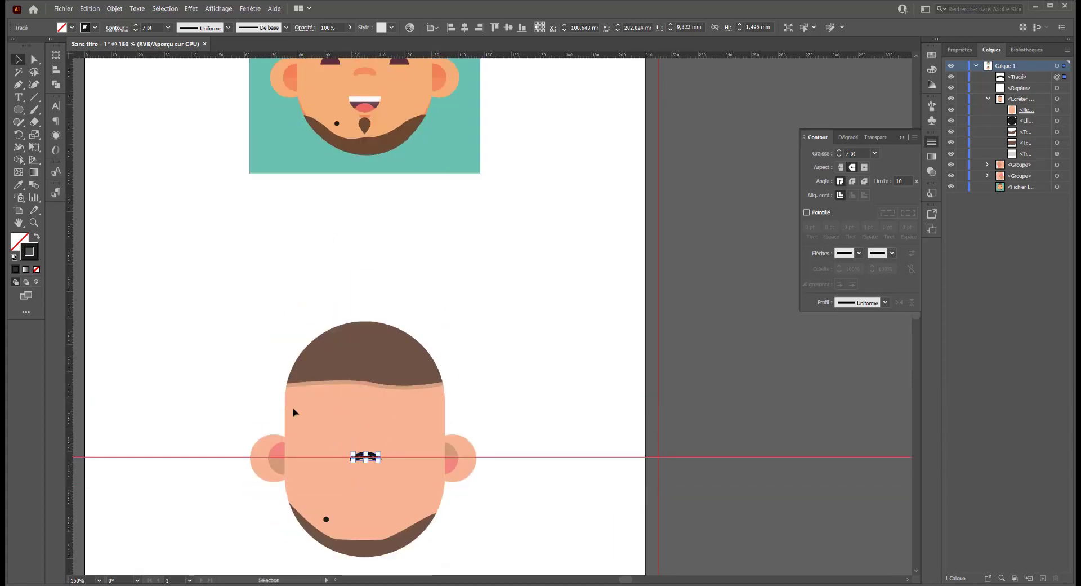
scroll(293, 412, "down", 1)
- Sample the face's skin colour onto the arc, then swap its fill and stroke back
left_click(19, 184)
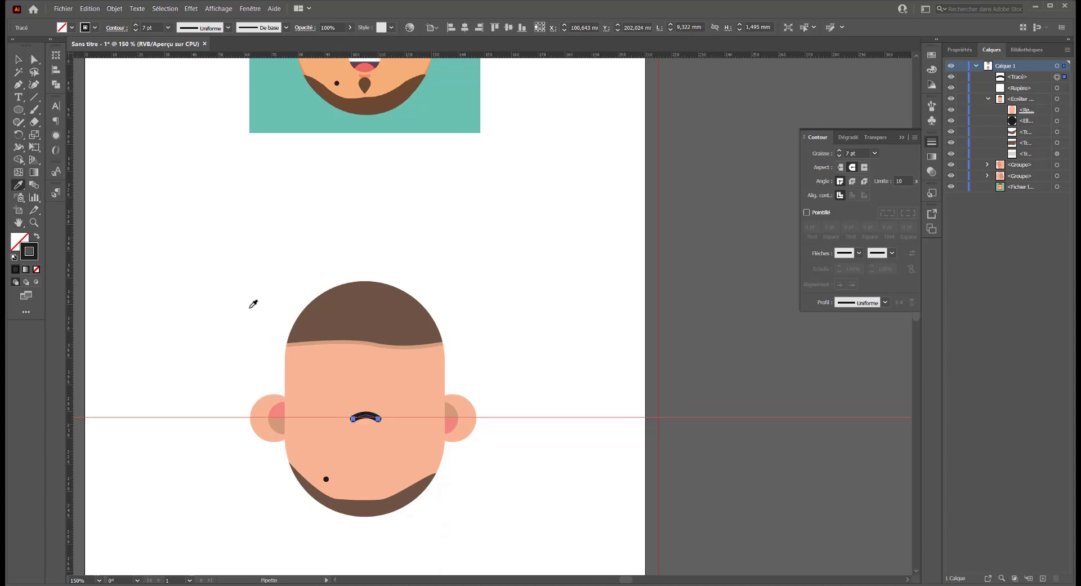
left_click(396, 385)
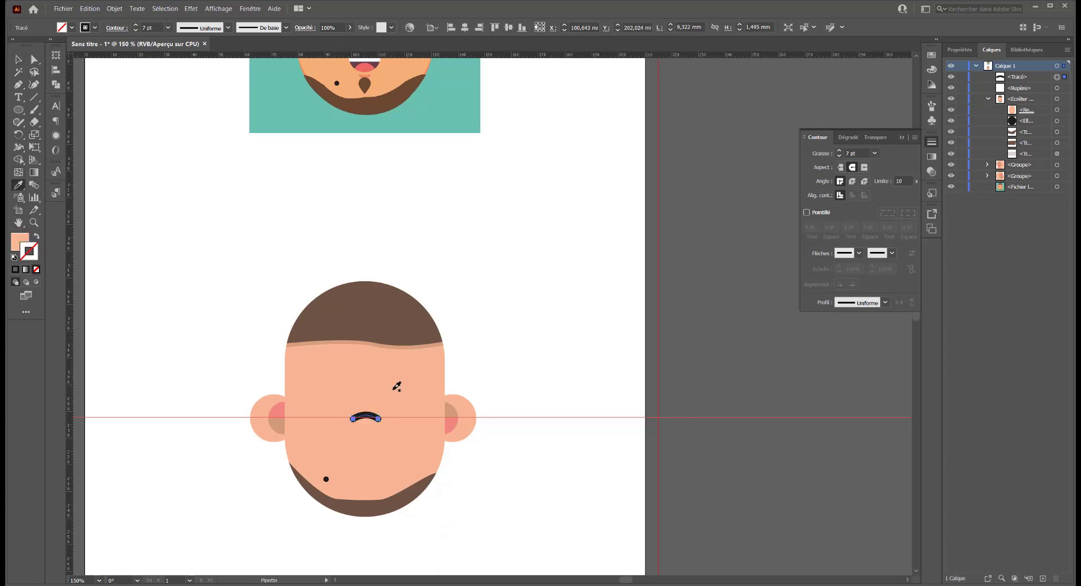
left_click(37, 237)
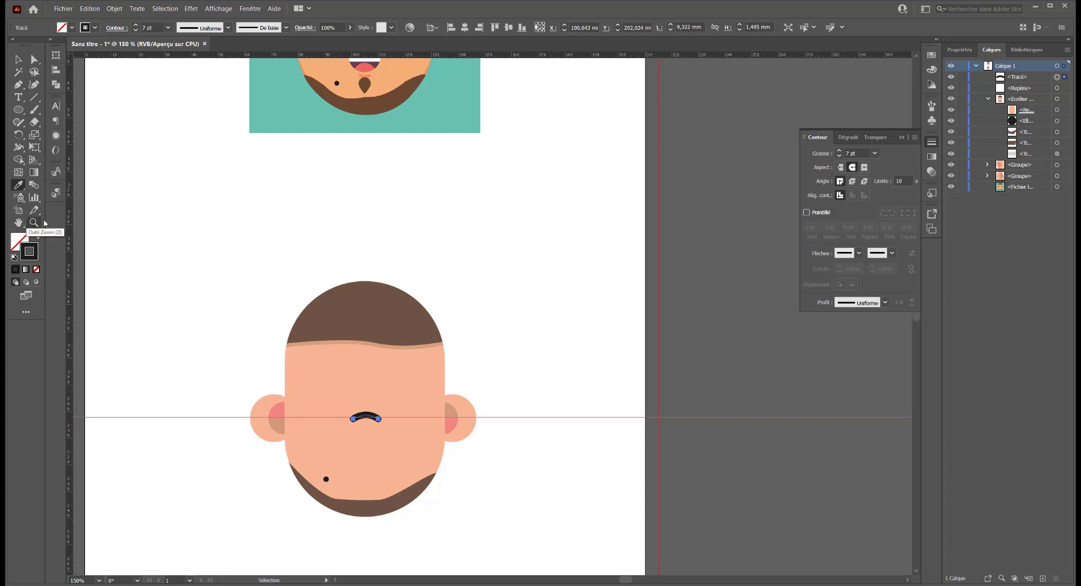
key("v")
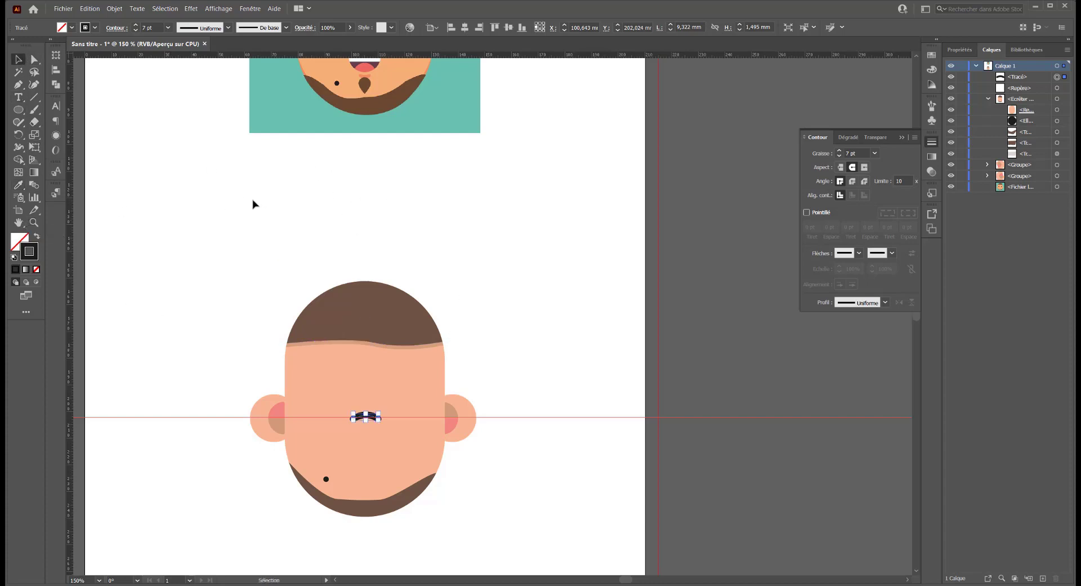
left_click(293, 238)
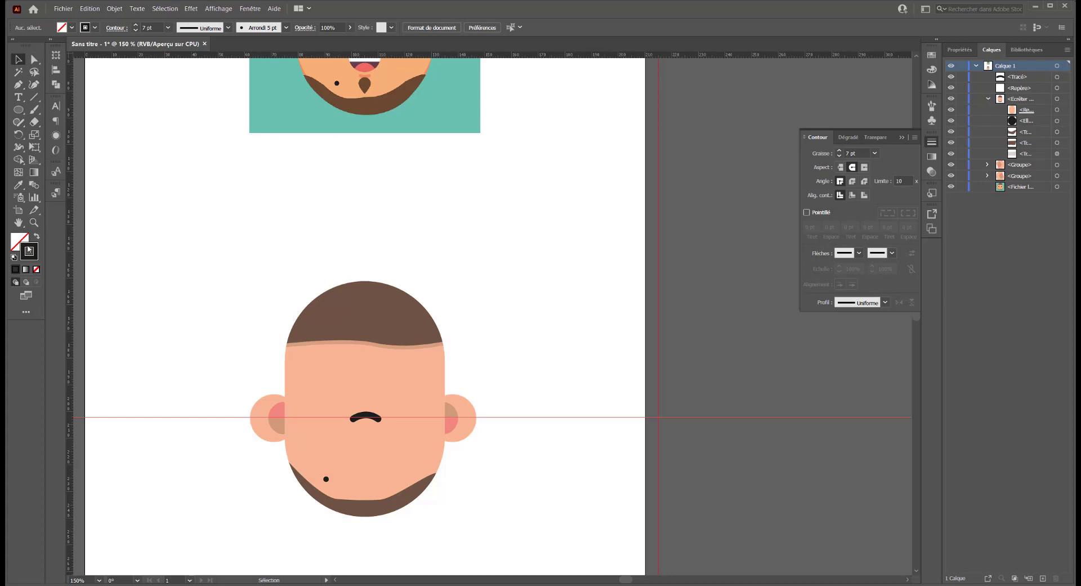
- Isolate the left ear group and save its peach colour (R 247, V 183, B 148) as a new swatch
left_click(270, 435)
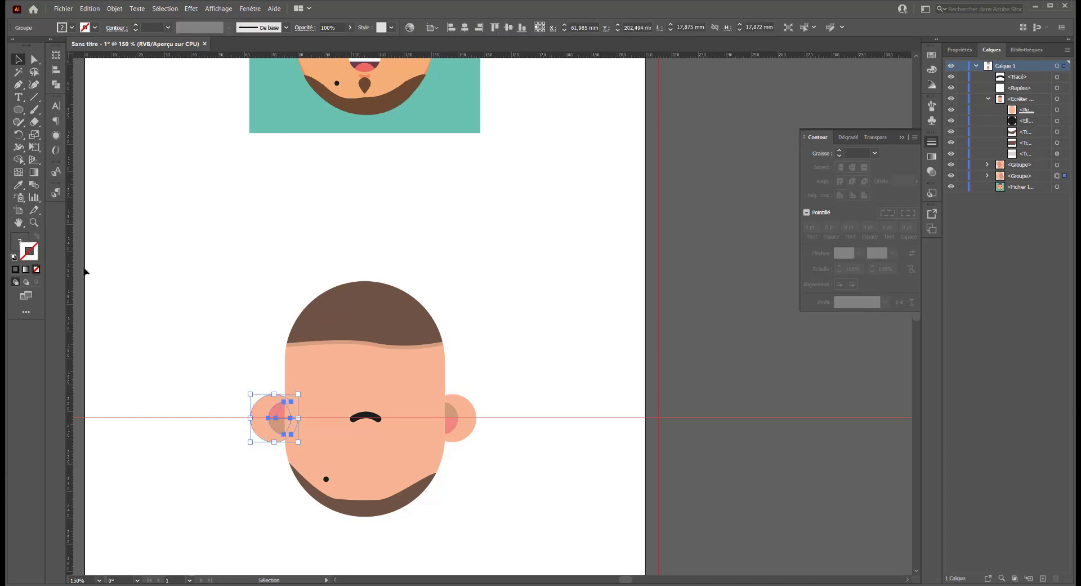
double_click(259, 435)
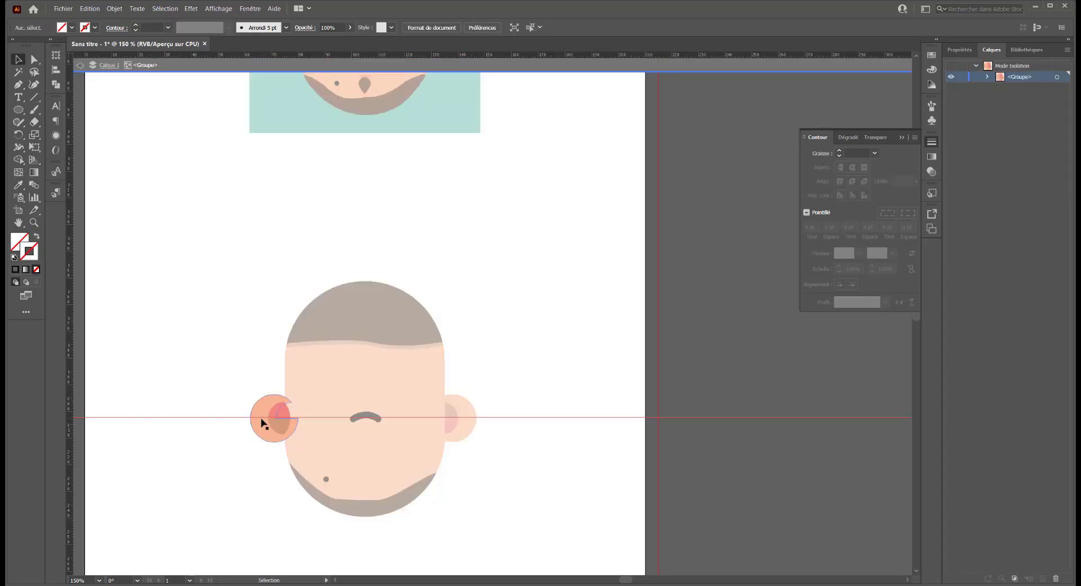
left_click(19, 241)
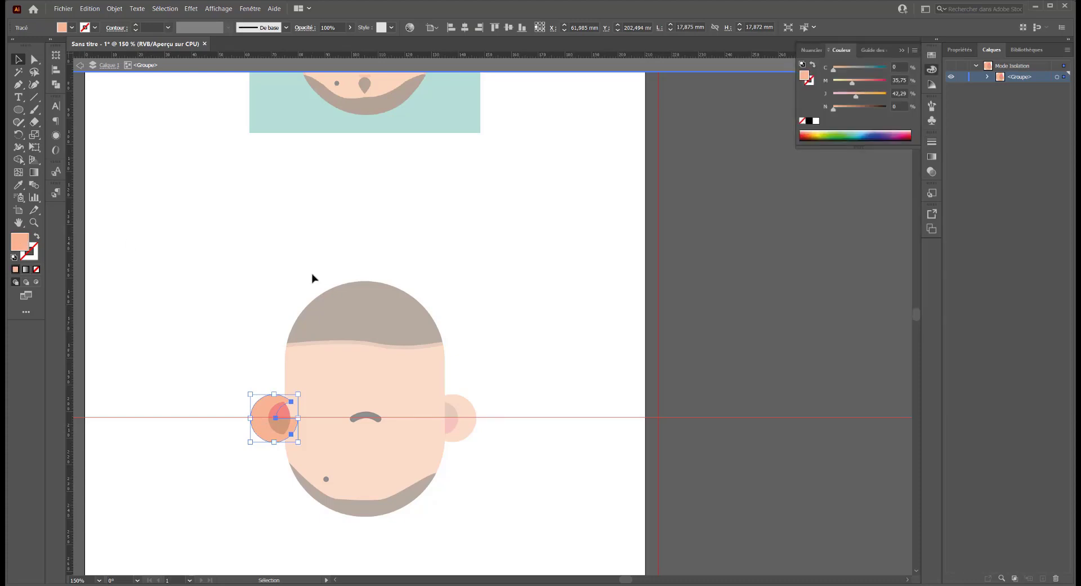
left_click(932, 56)
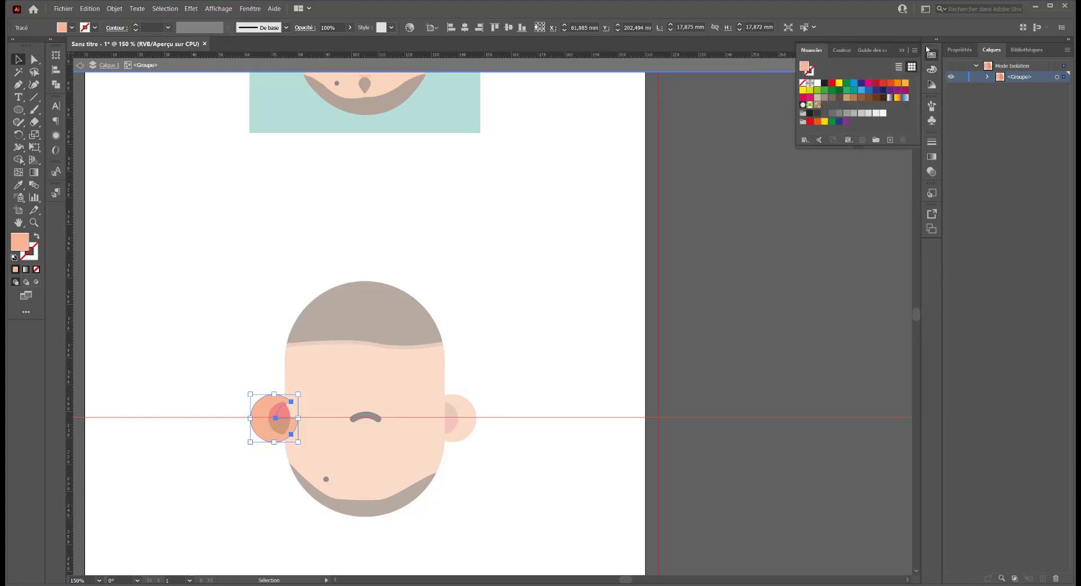
left_click(248, 9)
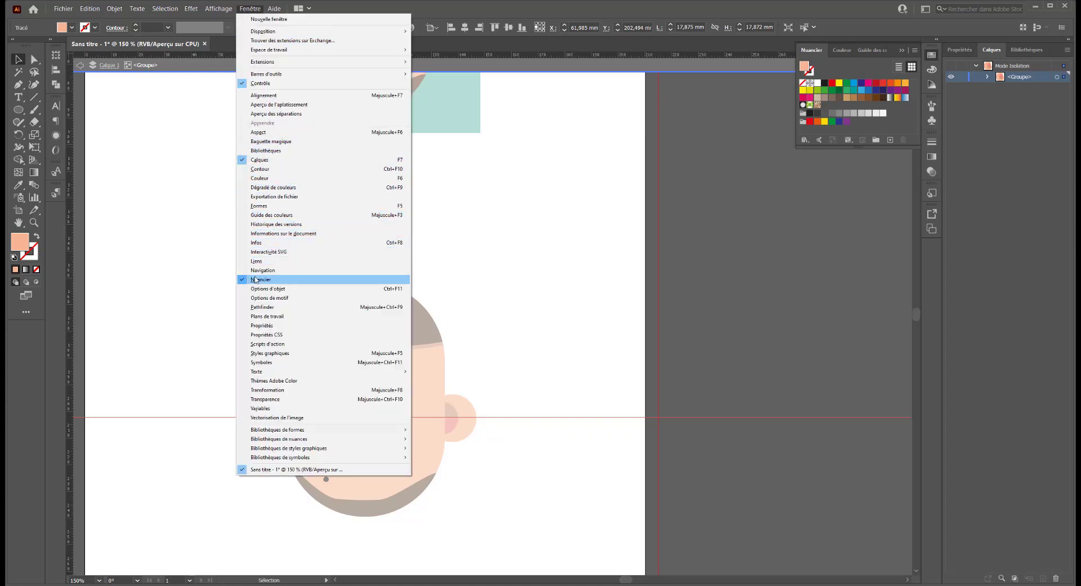
left_click(894, 139)
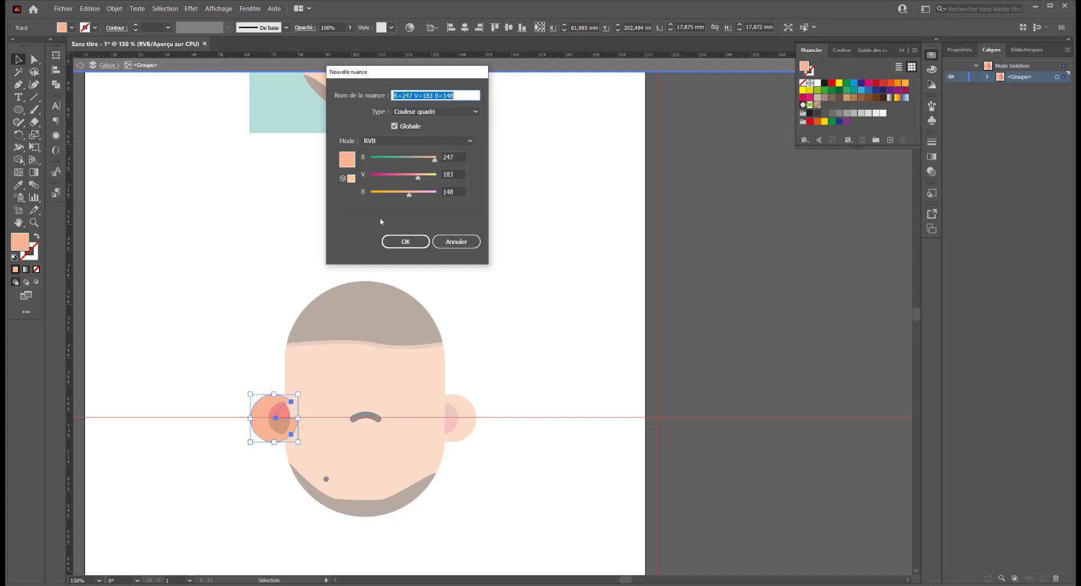
key("Return")
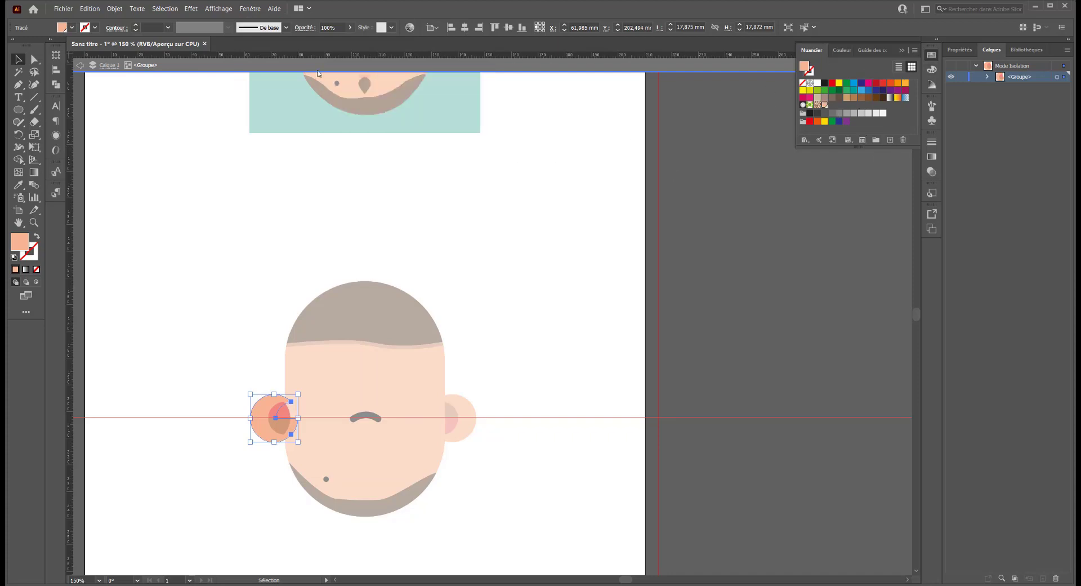
left_click(79, 65)
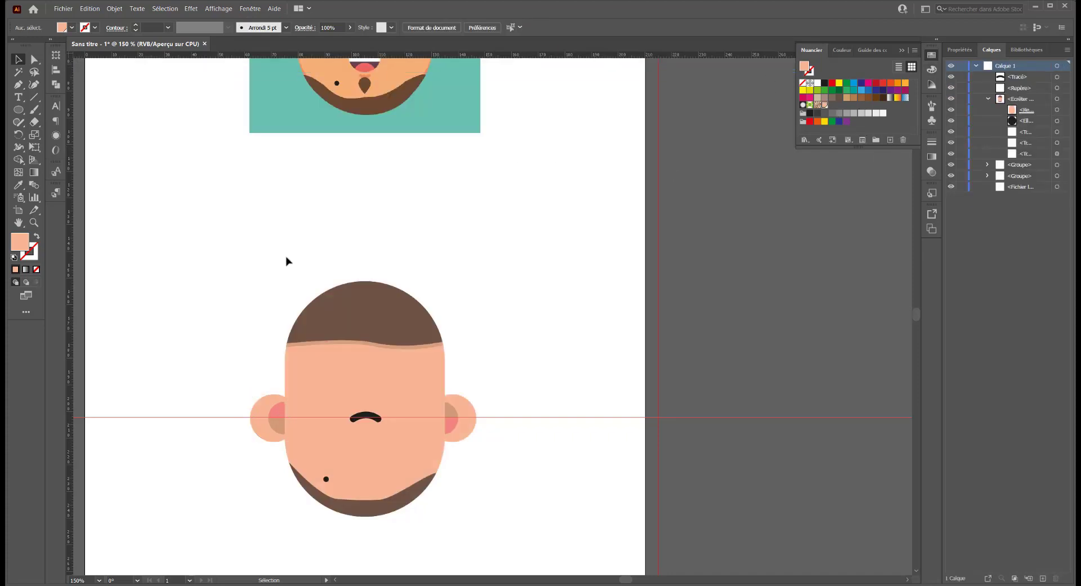
- Apply the new peach swatch to the face arc's stroke
left_click(369, 418)
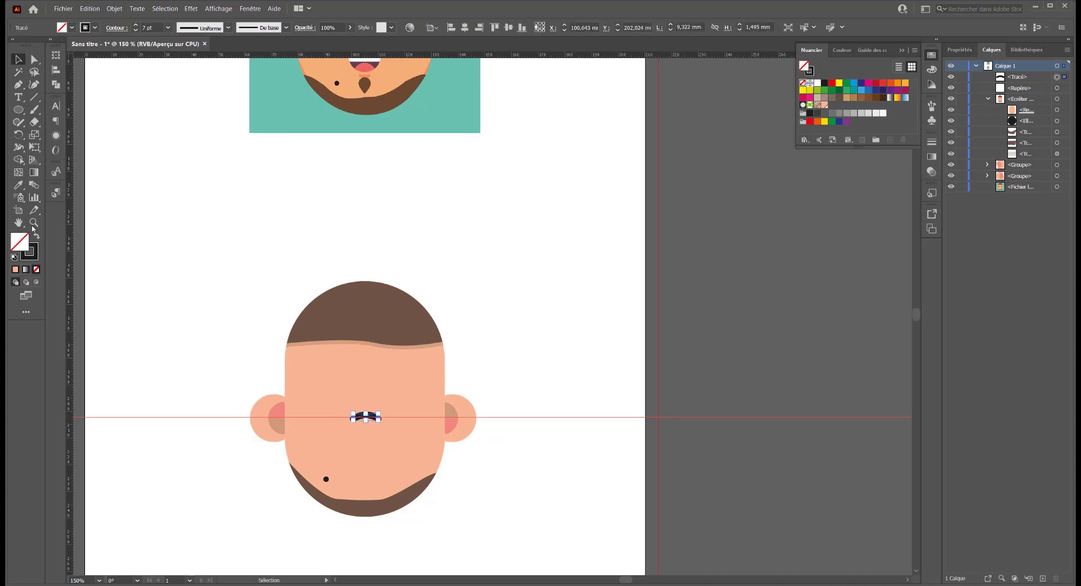
left_click(31, 260)
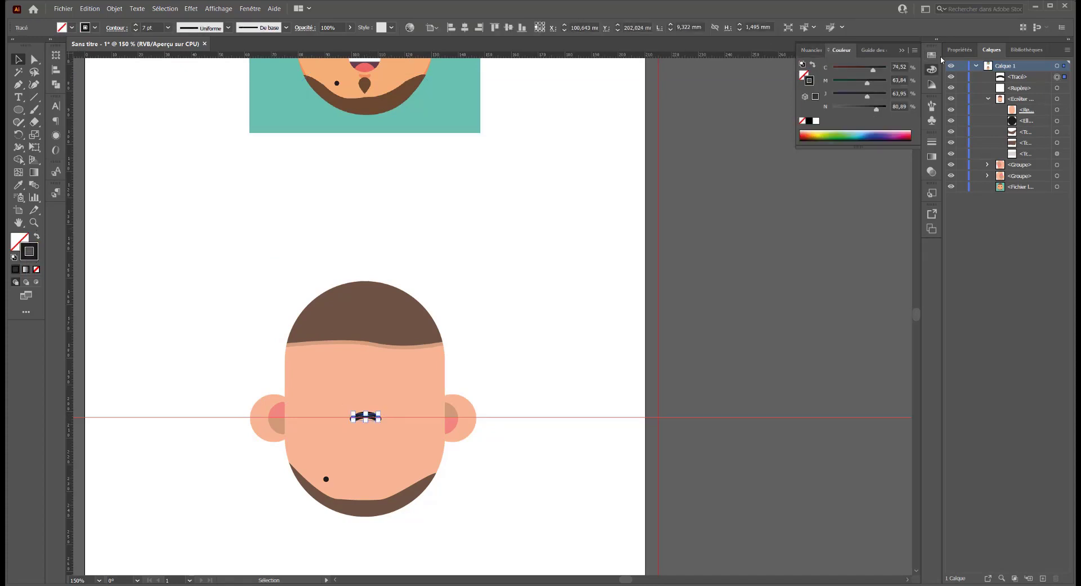
left_click(932, 55)
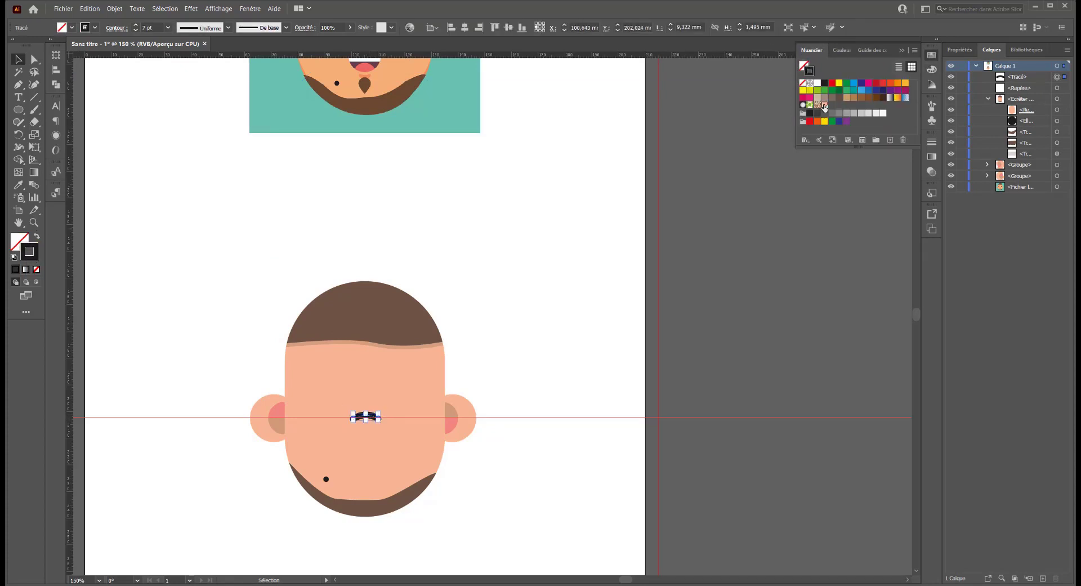
left_click(825, 105)
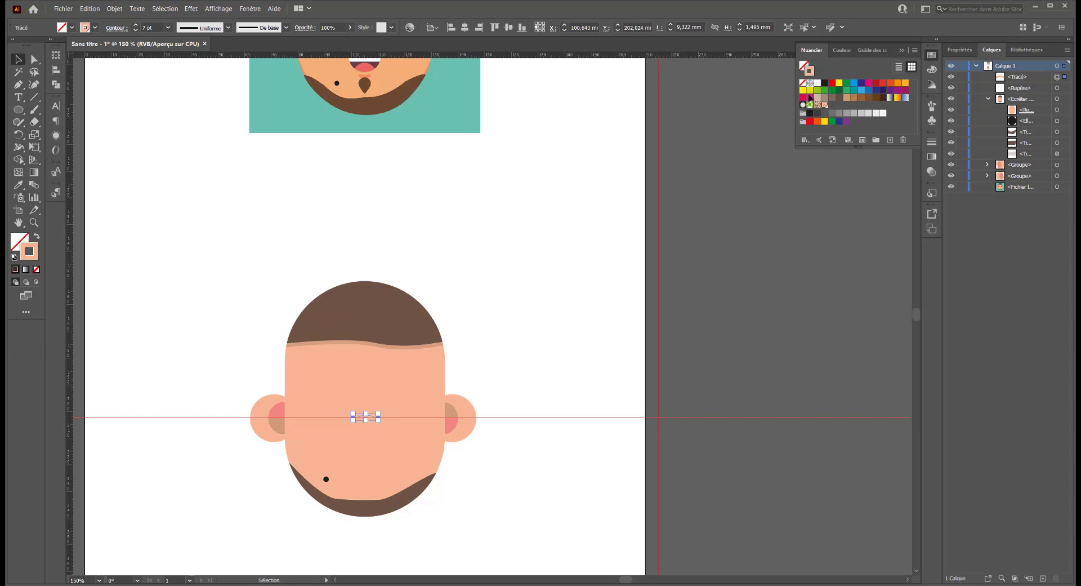
- Switch the colour panel to CMYK and tune the stroke to C 0, M 38, J 52, N 5
left_click(932, 70)
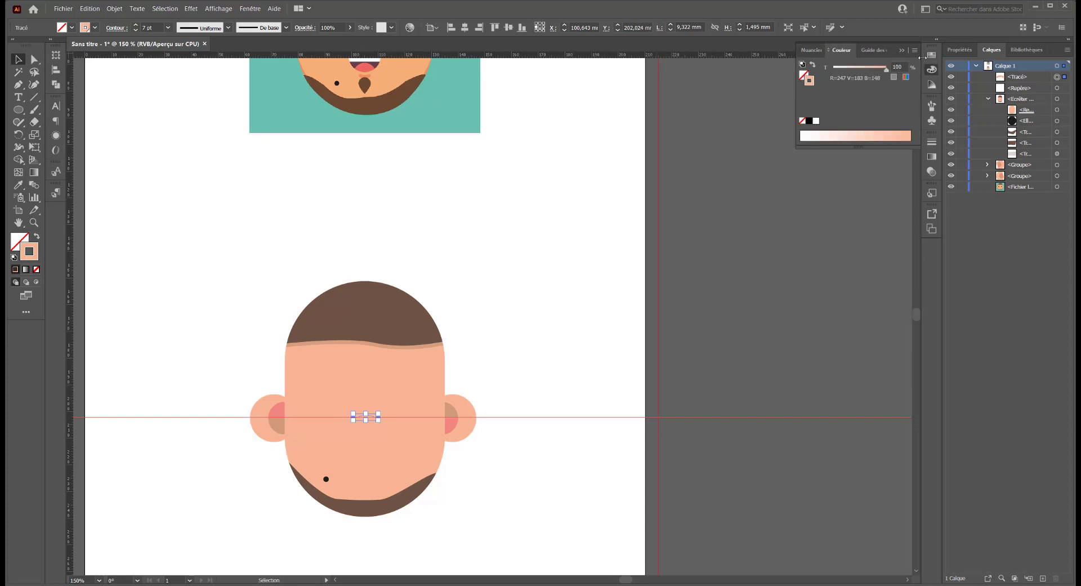
left_click(915, 50)
left_click(951, 91)
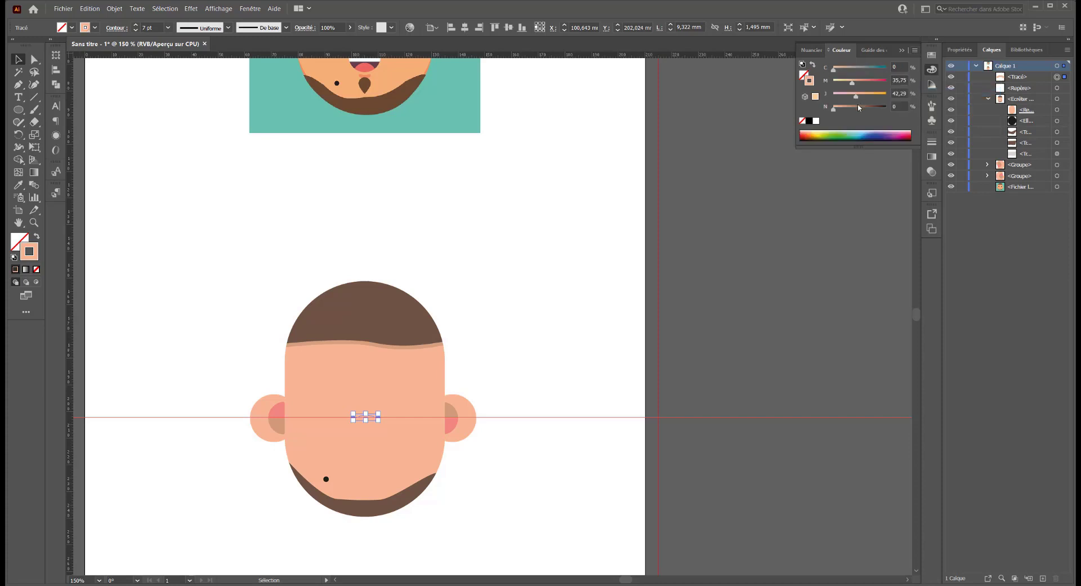
left_click_drag(859, 108, 853, 108)
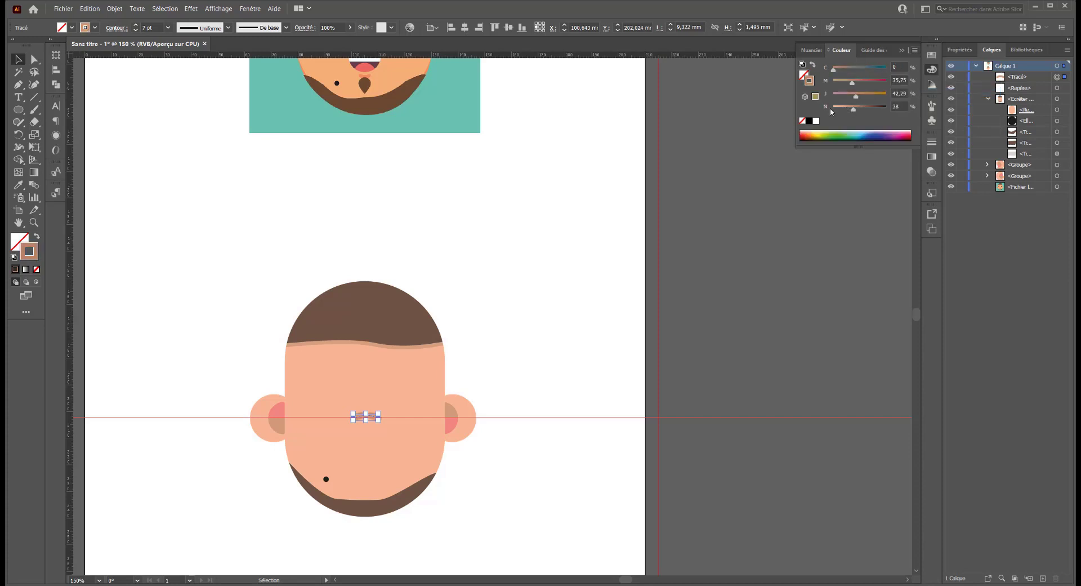
left_click(832, 108)
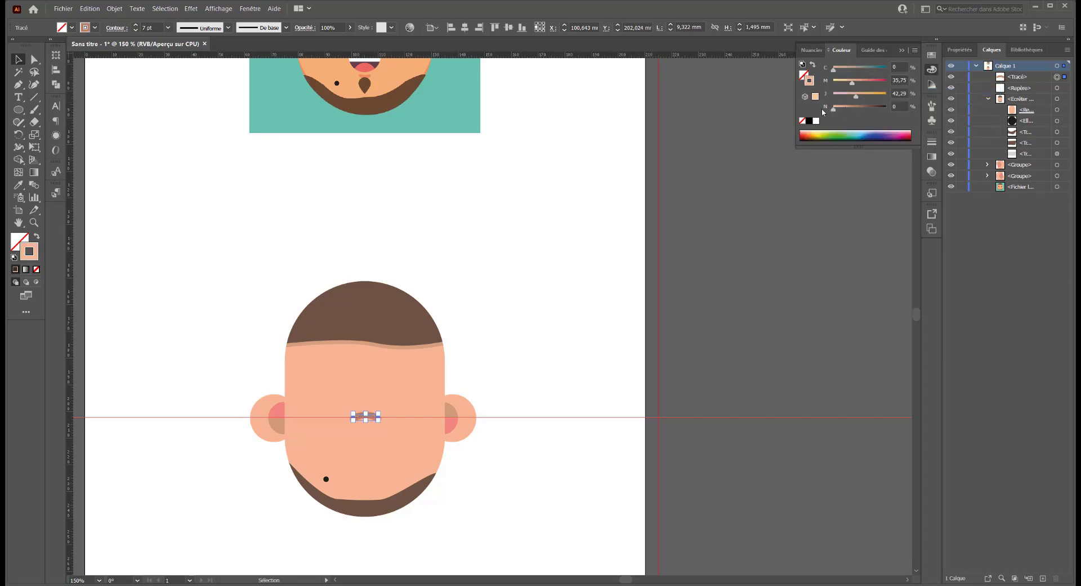
left_click(844, 81)
left_click(856, 81)
left_click(862, 94)
left_click_drag(849, 108, 842, 107)
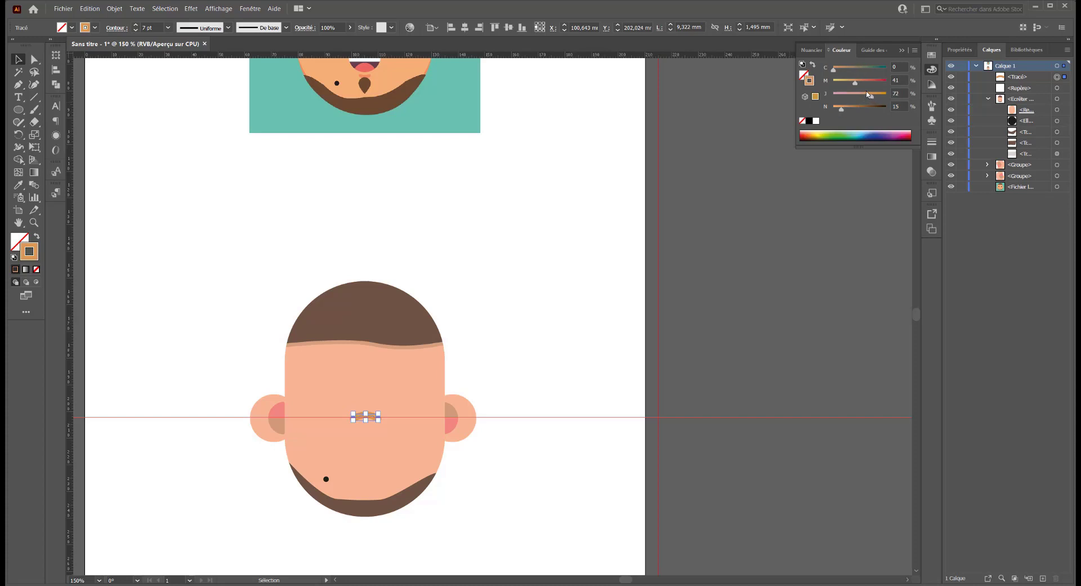
left_click(846, 82)
left_click(853, 80)
left_click_drag(841, 111, 835, 112)
- Sample the reference nose's orange with the Eyedropper and move it onto the nose stroke
scroll(226, 159, "up", 1)
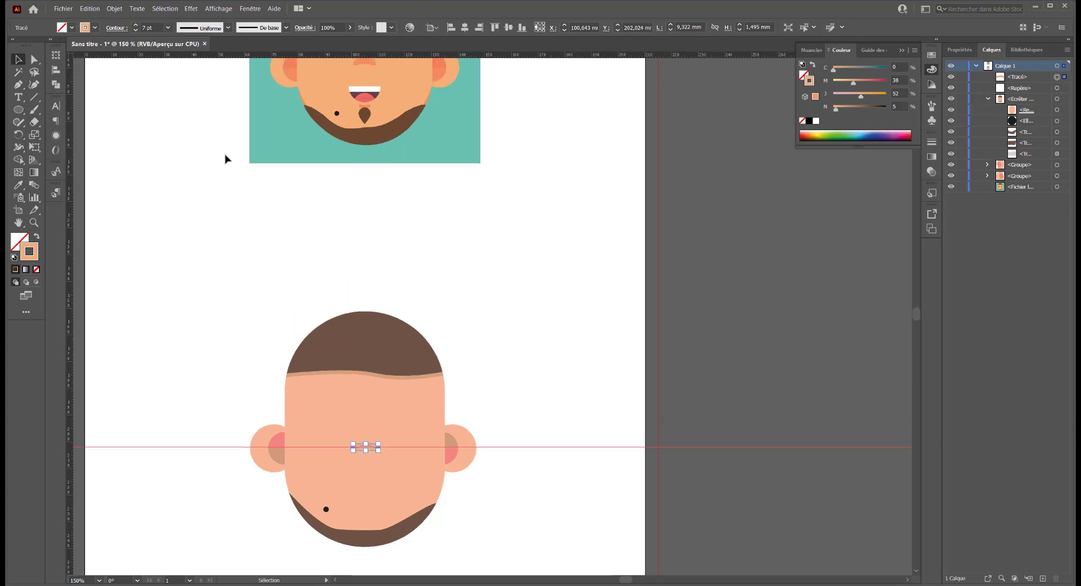
scroll(222, 147, "up", 2)
scroll(222, 147, "up", 1)
left_click(19, 187)
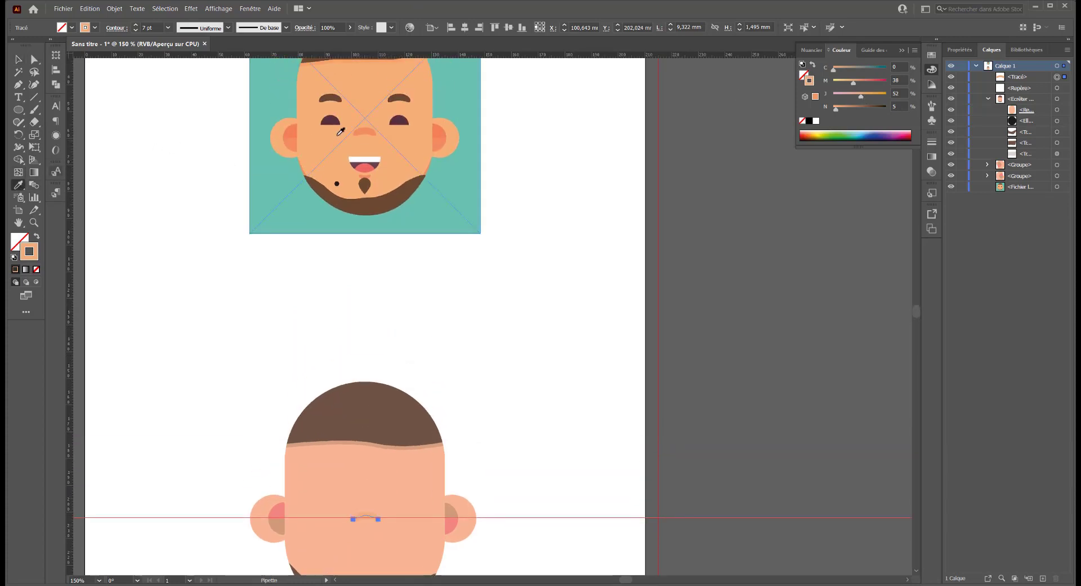
left_click(366, 130)
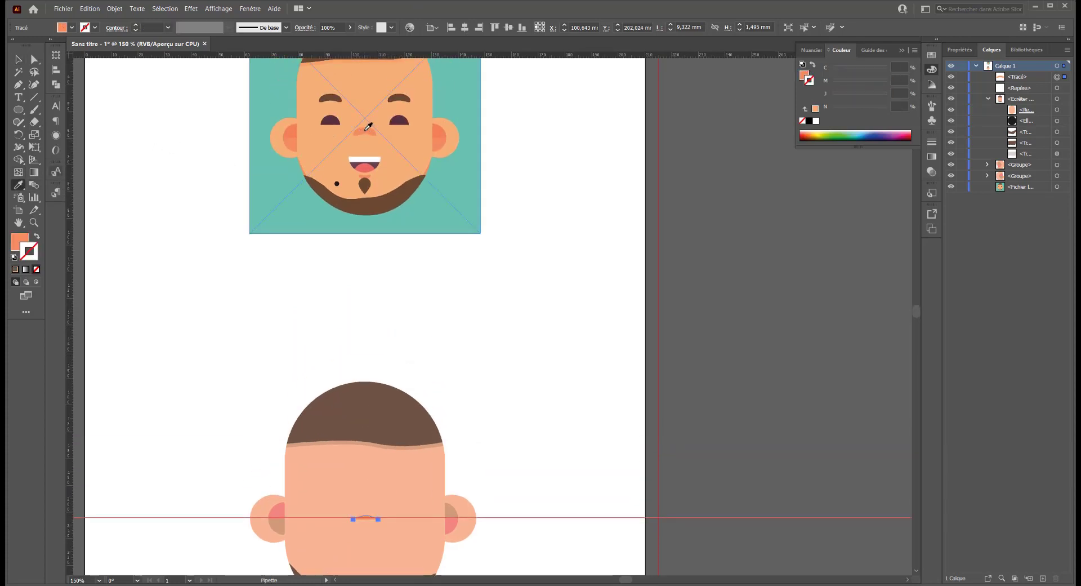
left_click(36, 236)
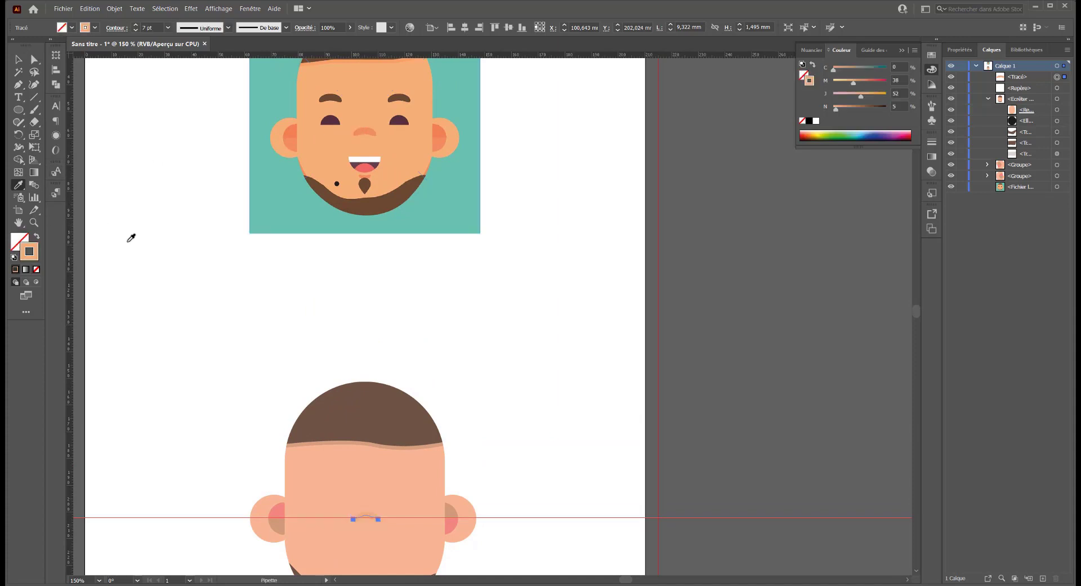
- Adjust the nose stroke colour to a deeper orange-tan of C 0, M 51, J 75, N 13
scroll(323, 316, "down", 1)
left_click_drag(876, 96, 870, 96)
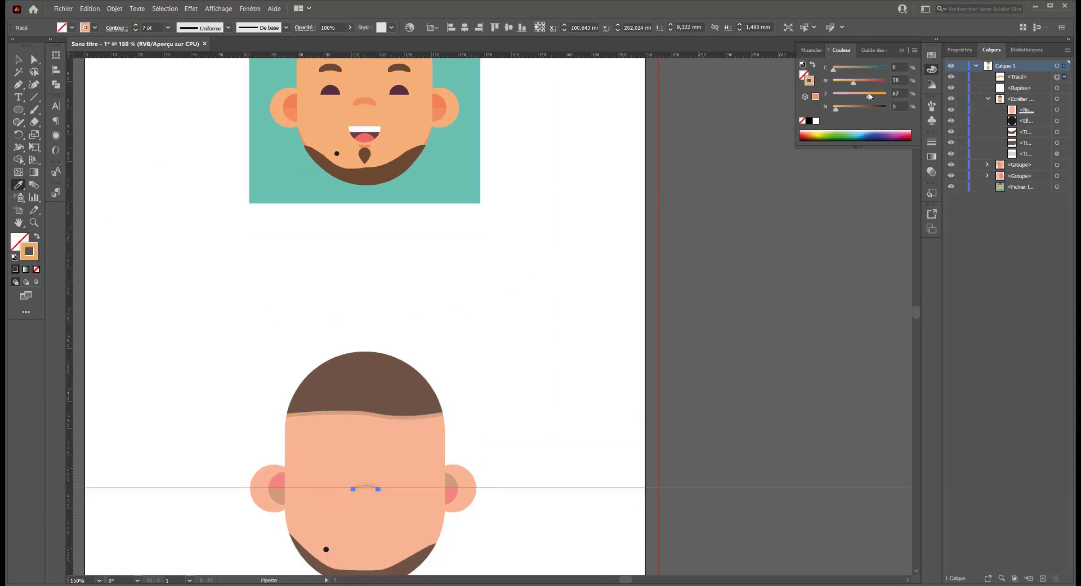
left_click(862, 83)
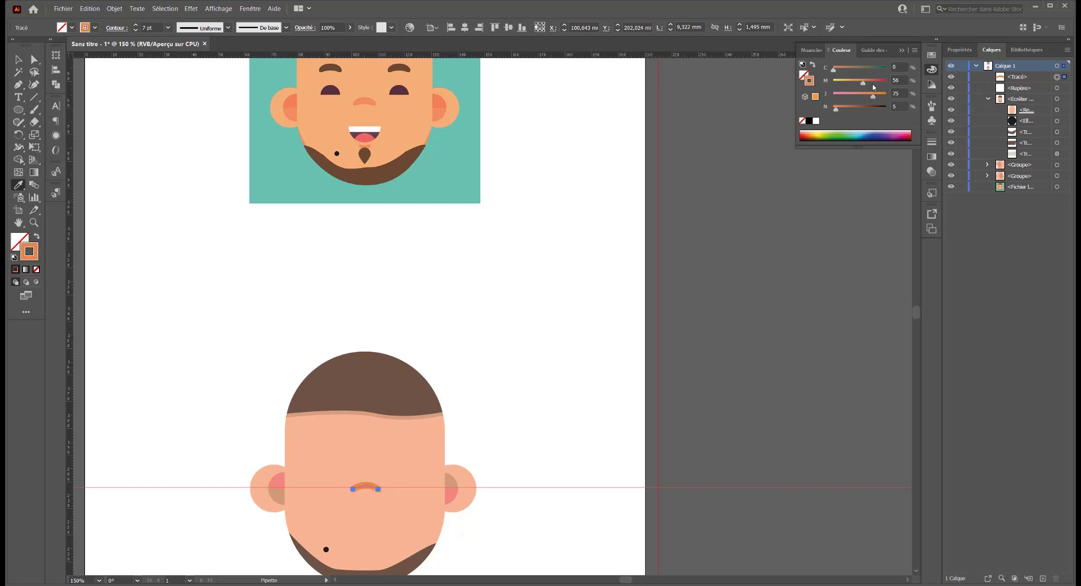
left_click(868, 83)
left_click_drag(830, 110, 853, 110)
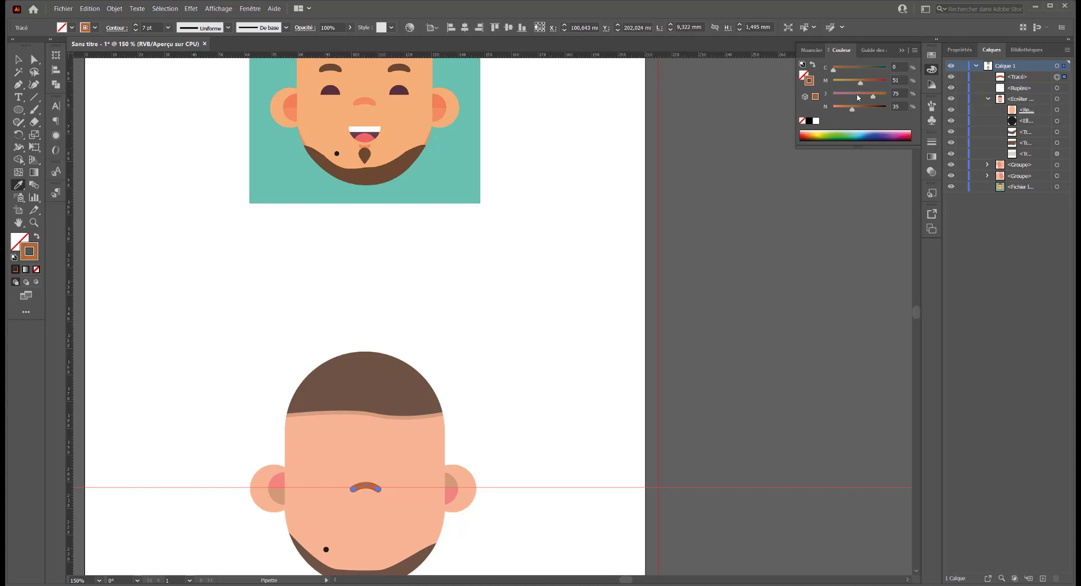
left_click_drag(848, 111, 841, 110)
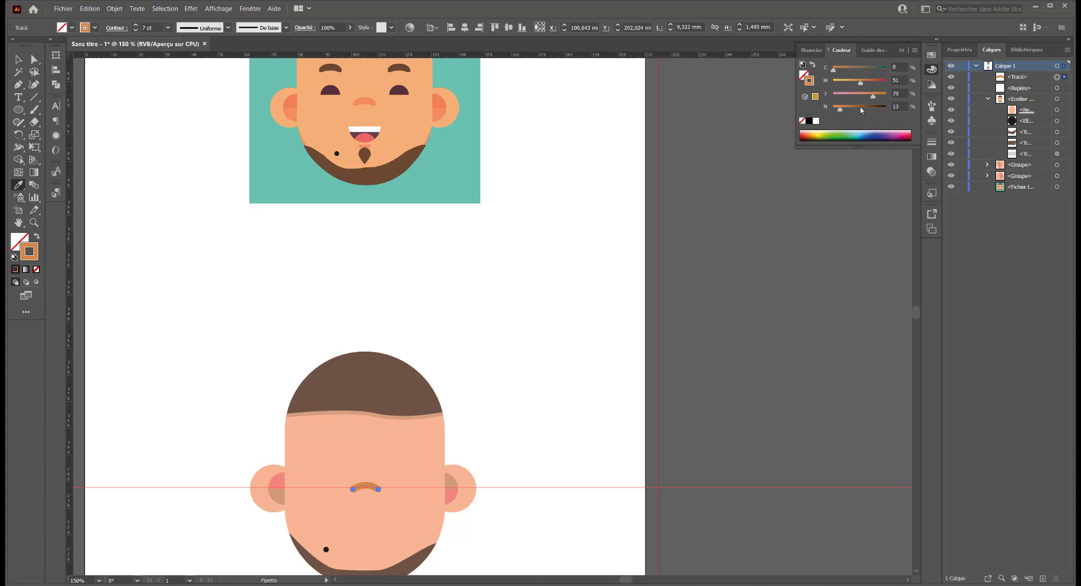
left_click(17, 62)
left_click(260, 229)
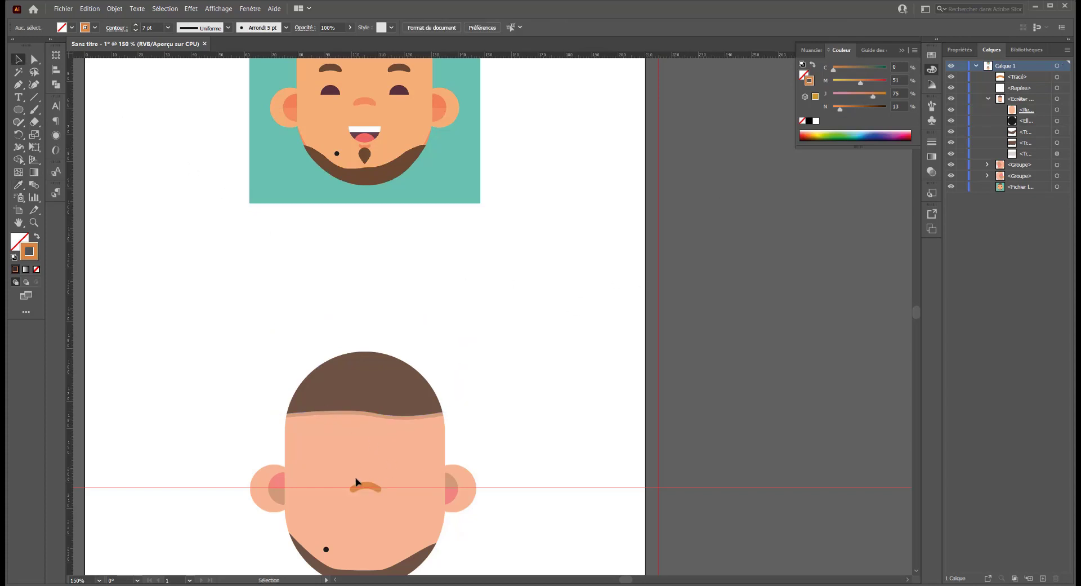
- Alt-copy the nose arc up into two eyebrows and stroke them dark brown with 65% black
left_click(366, 490)
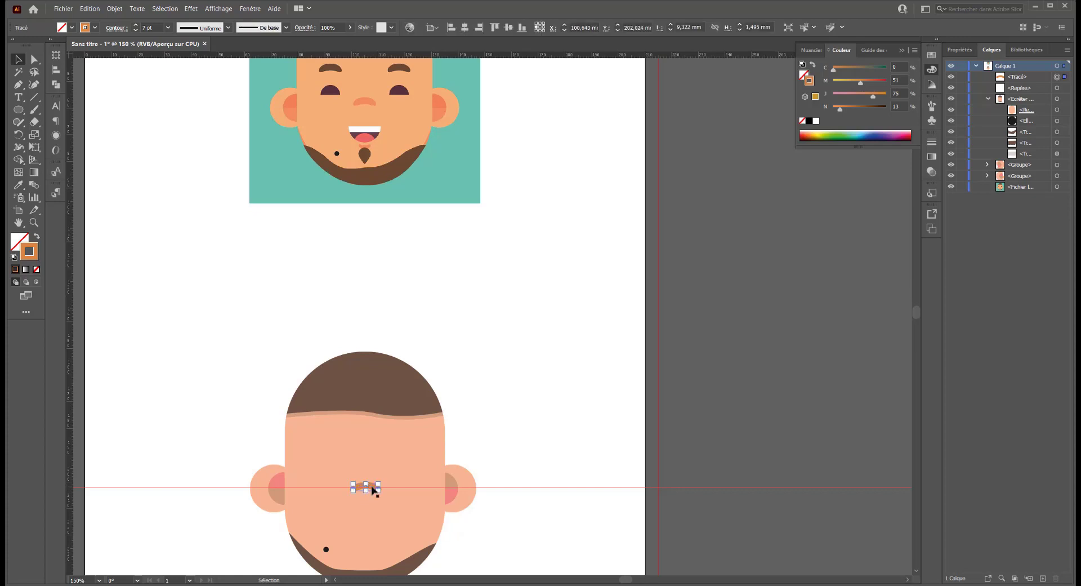
mouse_move(376, 493)
left_mouse_down()
mouse_move(410, 452)
mouse_move(330, 453)
left_mouse_up()
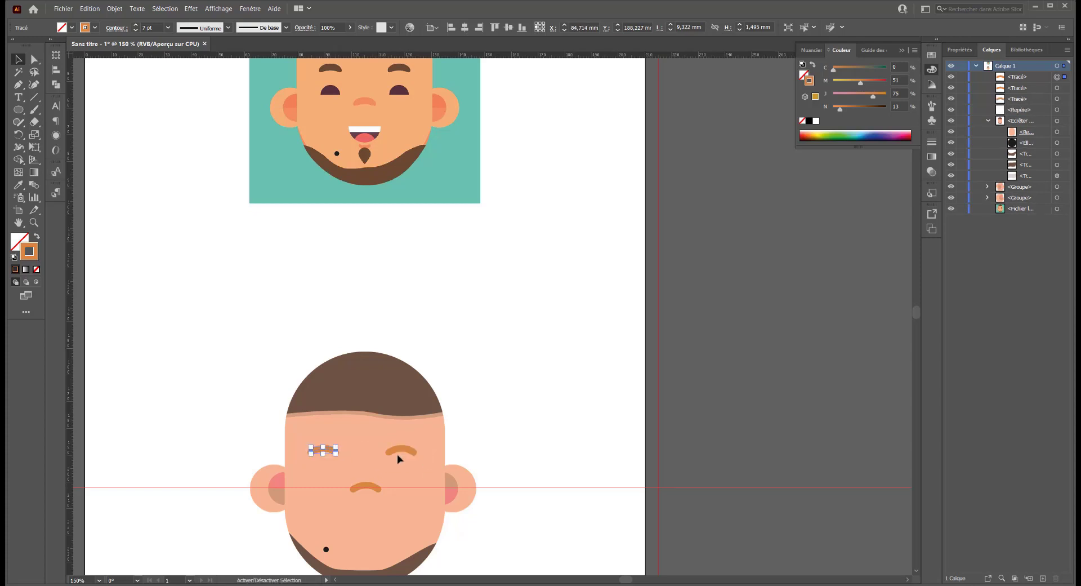
left_click_drag(274, 323, 451, 457)
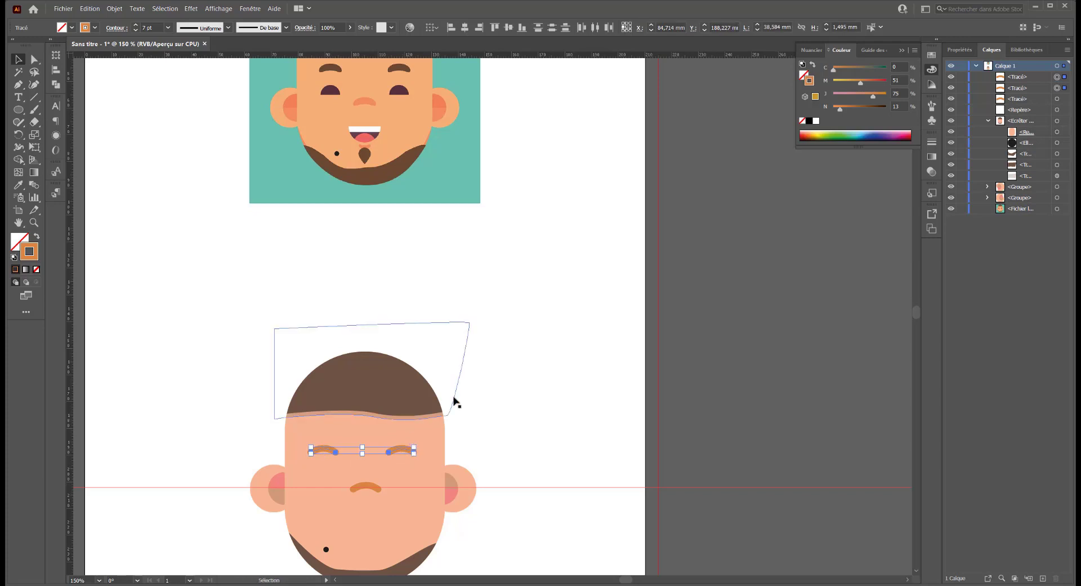
left_click(872, 106)
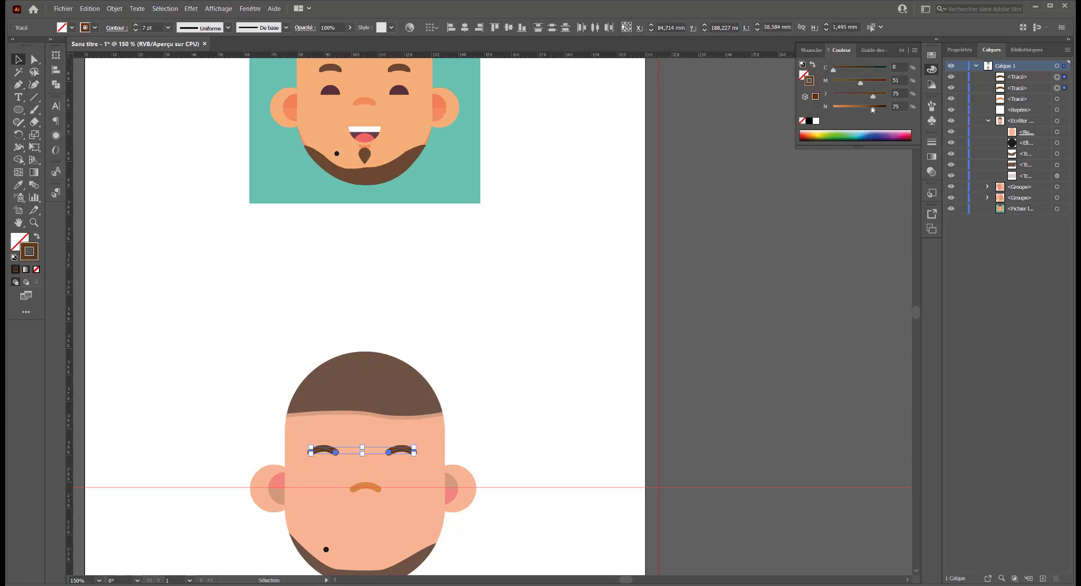
left_click_drag(870, 107, 868, 109)
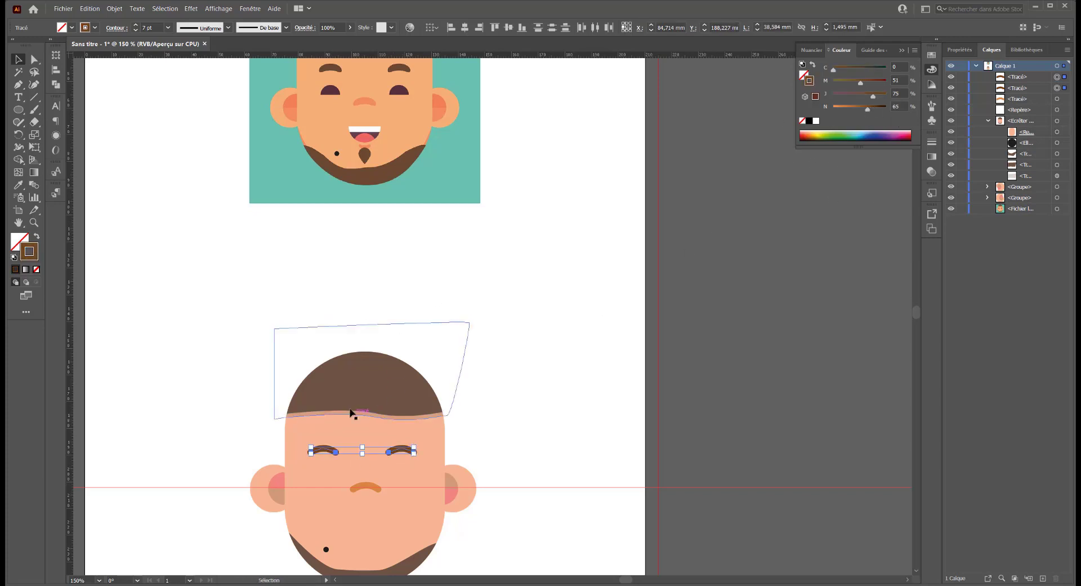
- Isolate the hair path and save its brown (R 112, V 85, B 68) as a new swatch
left_click(360, 386)
double_click(364, 373)
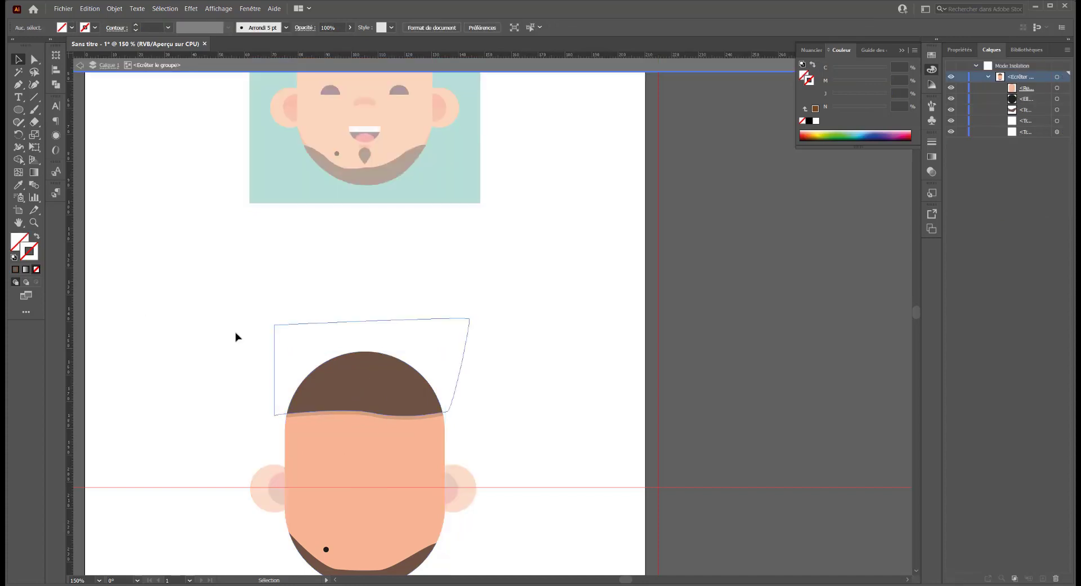
double_click(365, 384)
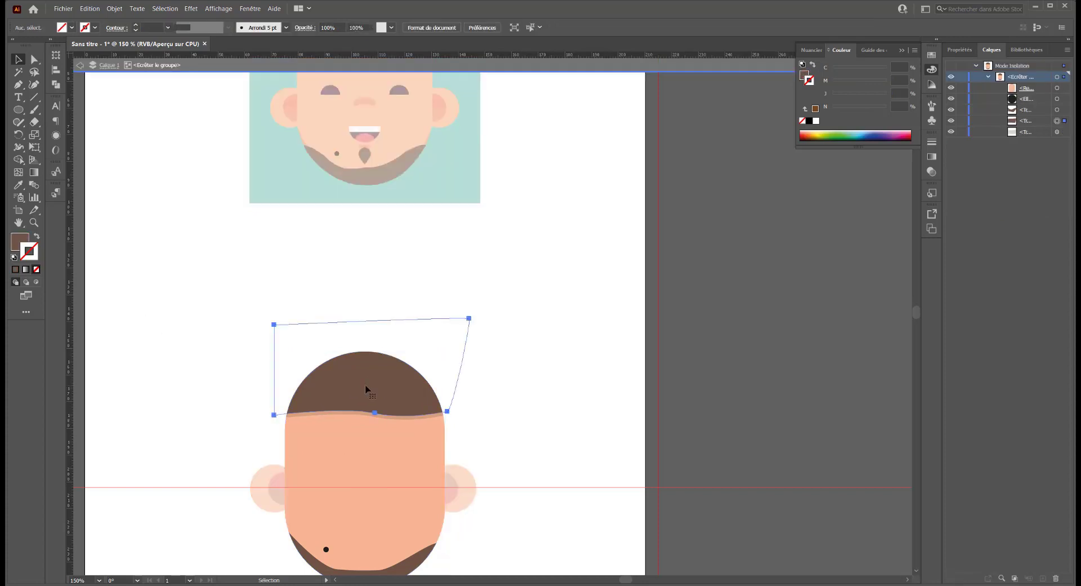
left_click(18, 241)
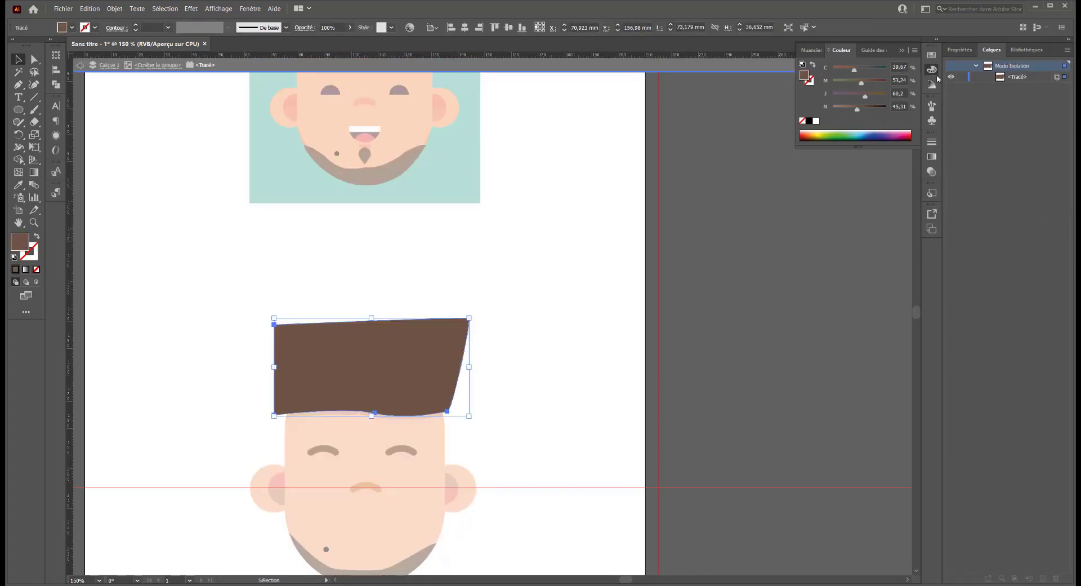
left_click(932, 57)
left_click(889, 140)
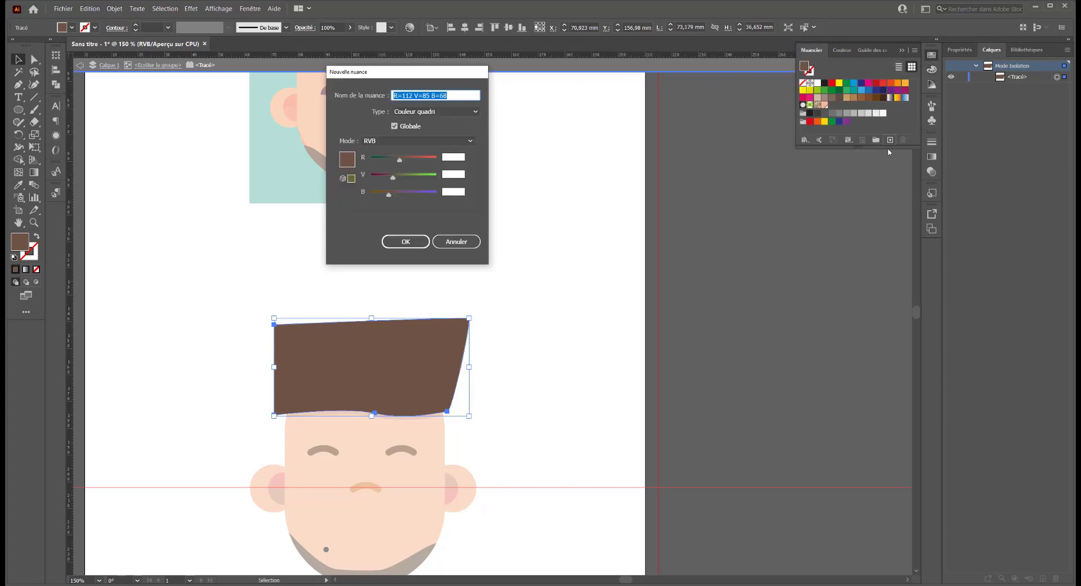
left_click(406, 241)
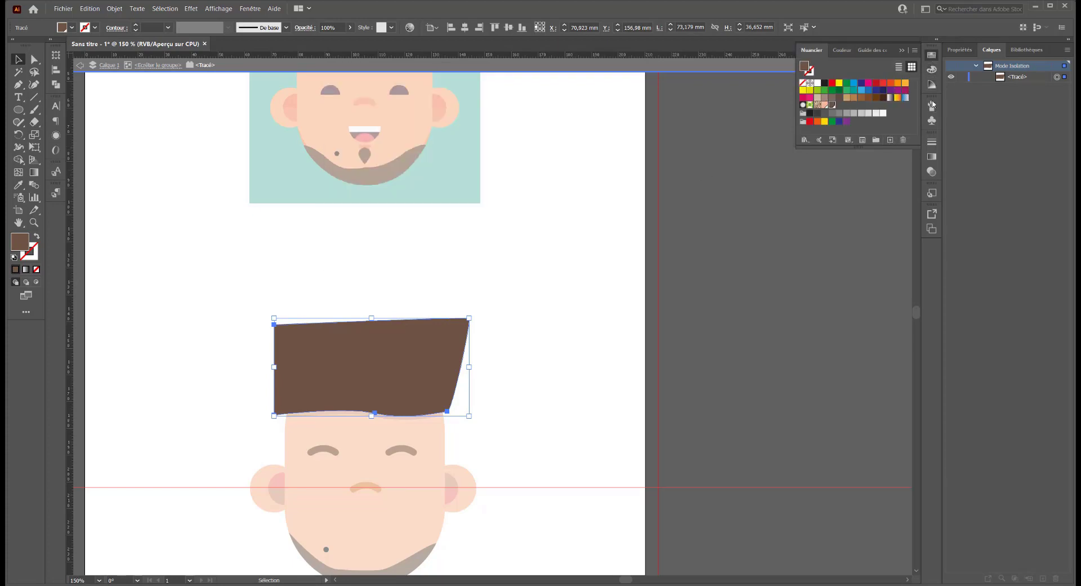
left_click(932, 69)
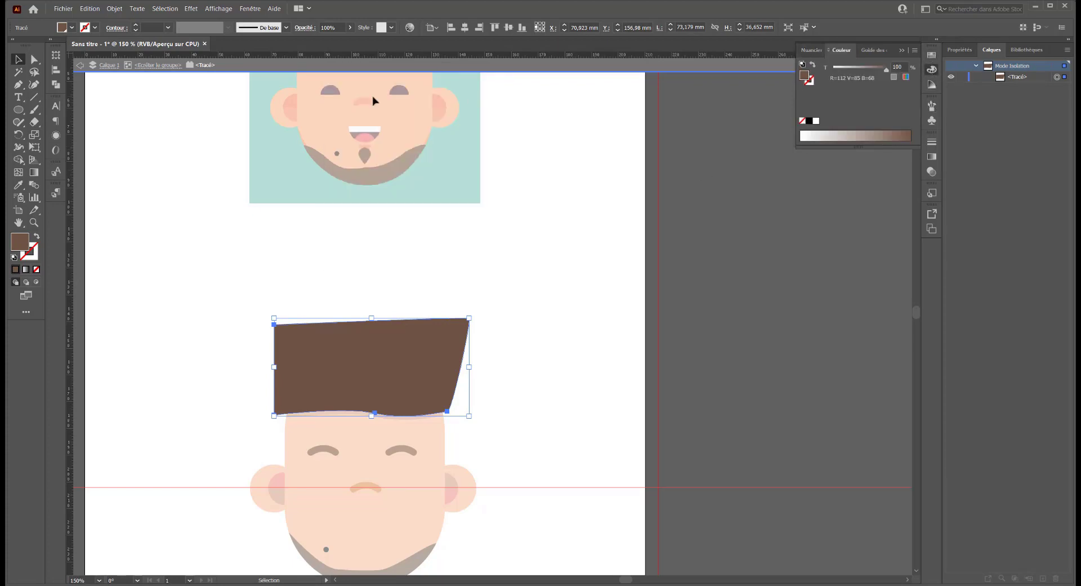
- Exit hair isolation and select both eyebrows
left_click(80, 65)
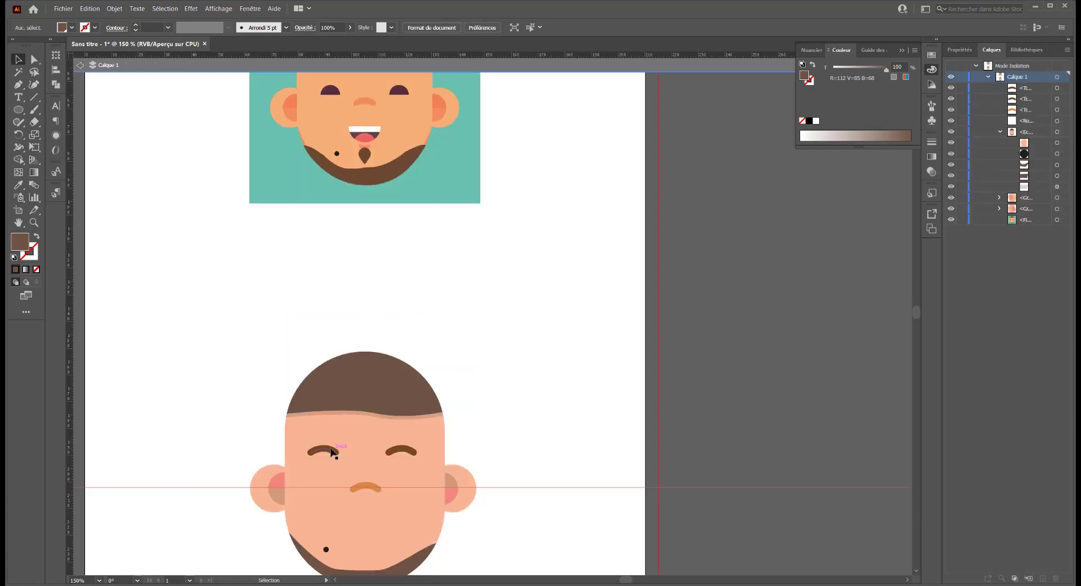
left_click(336, 451)
left_click(387, 450, "shift")
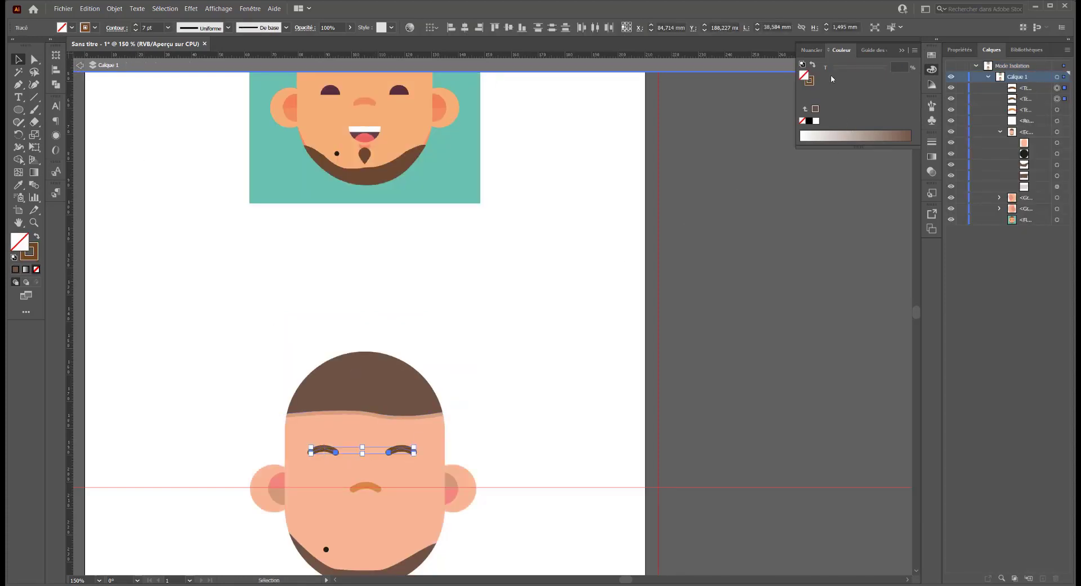
- Stroke both eyebrows with the new hair-brown swatch and exit isolation mode
left_click(809, 82)
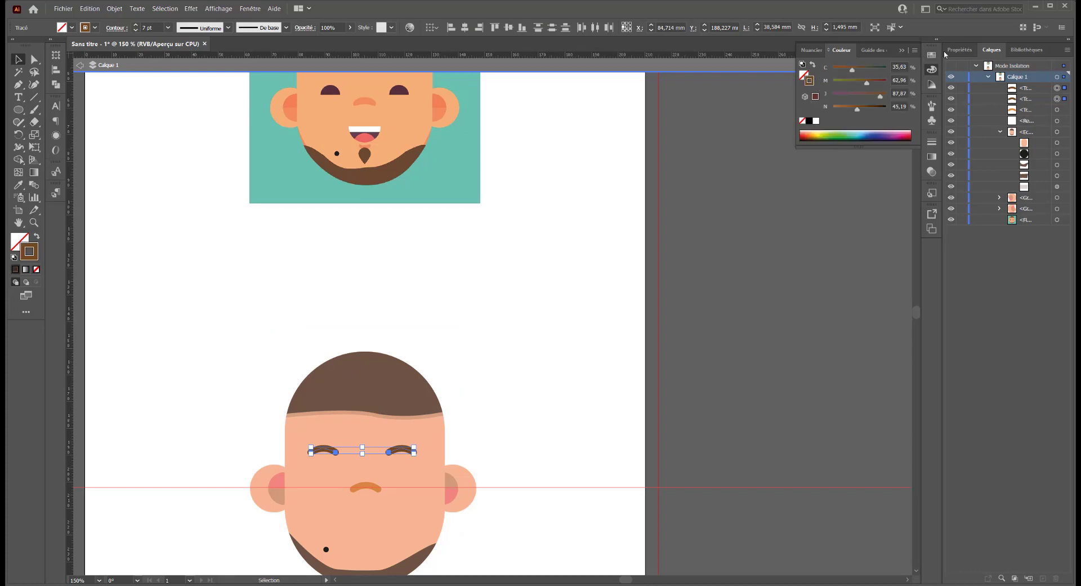
left_click(935, 57)
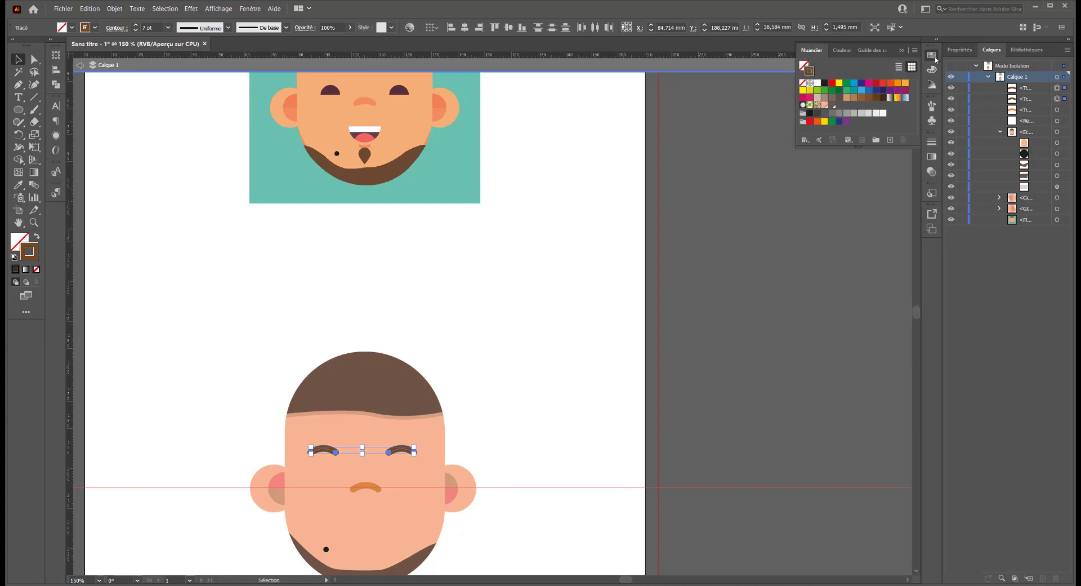
left_click(832, 106)
scroll(527, 332, "down", 3)
left_click(248, 243)
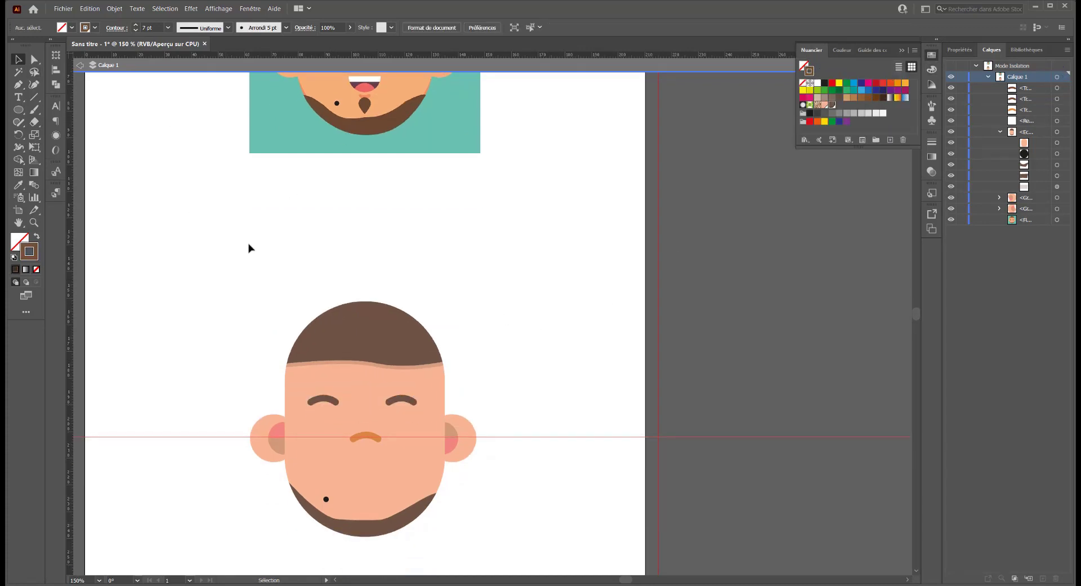
key("ctrl+0")
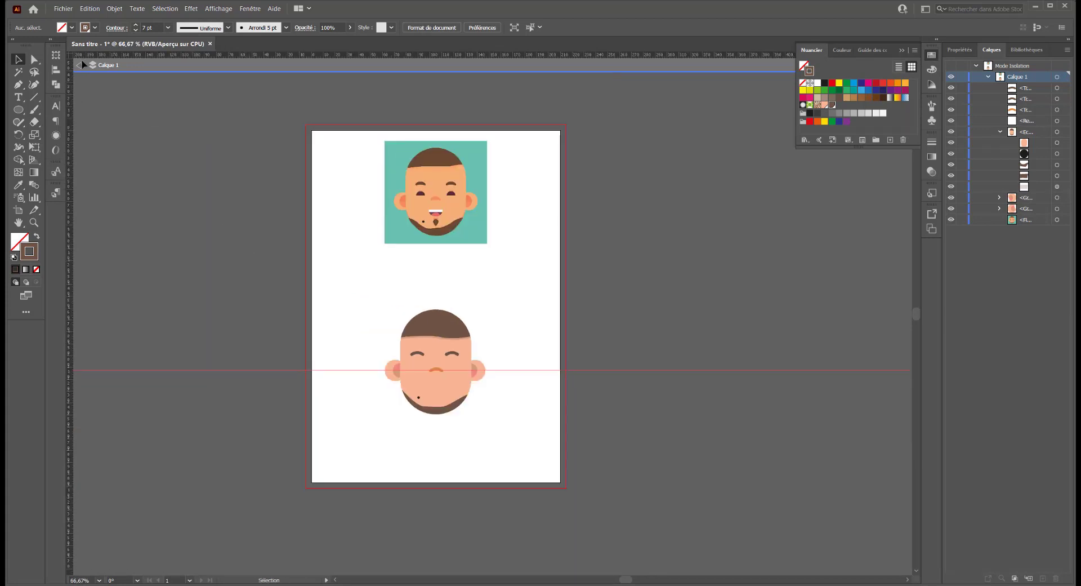
left_click(80, 65)
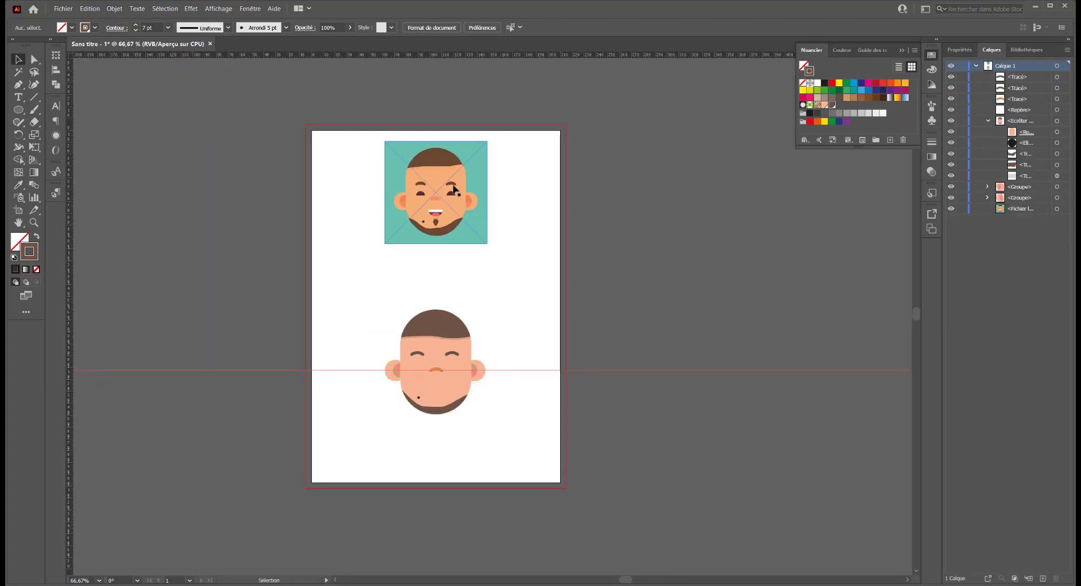
- Apply the ellipse-shaped tapered width profile to both eyebrows
left_click(454, 355)
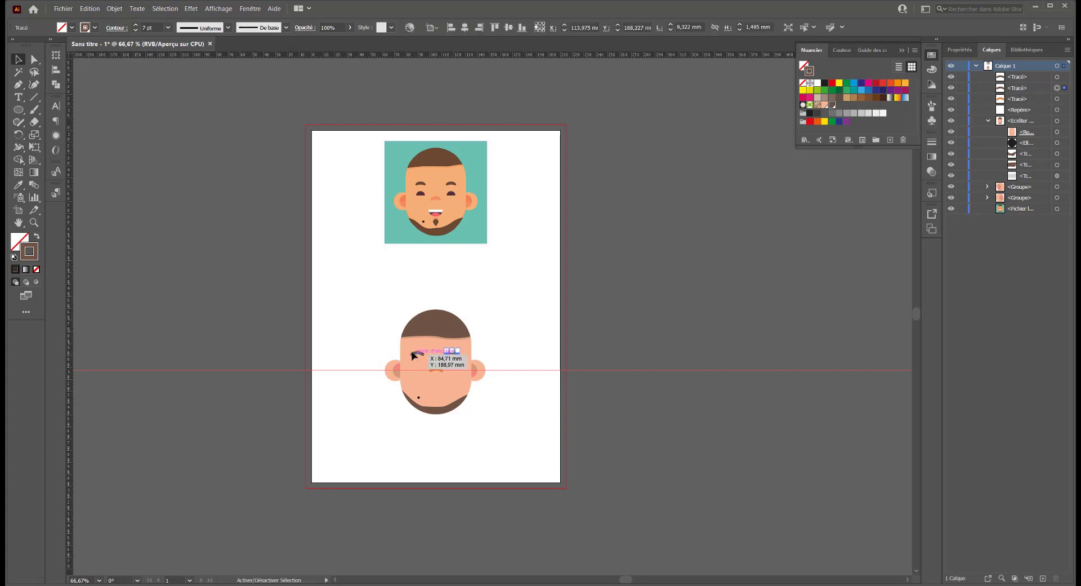
left_click(416, 354, "shift")
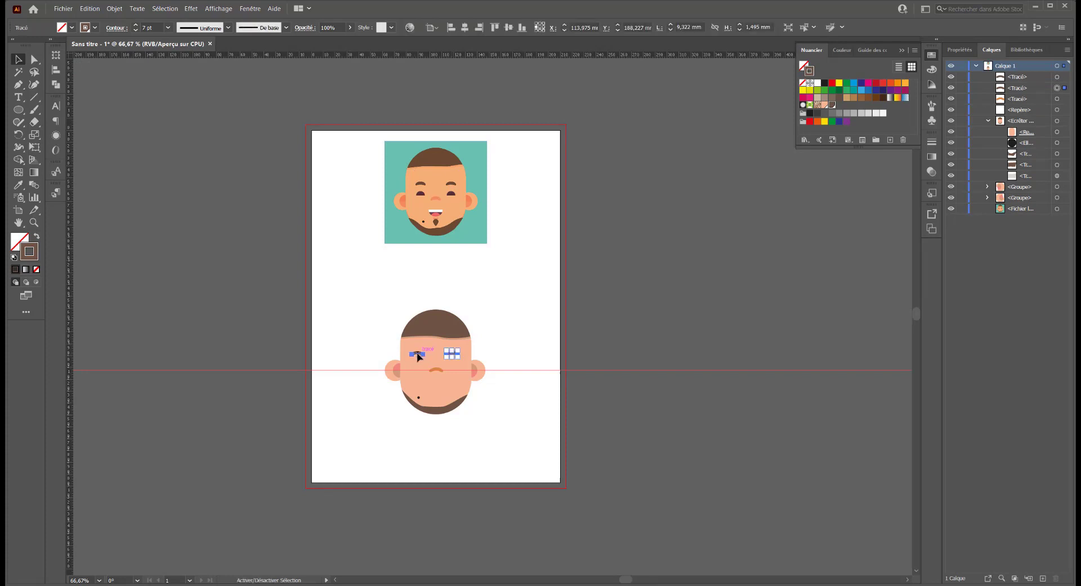
left_click(228, 28)
left_click(202, 70)
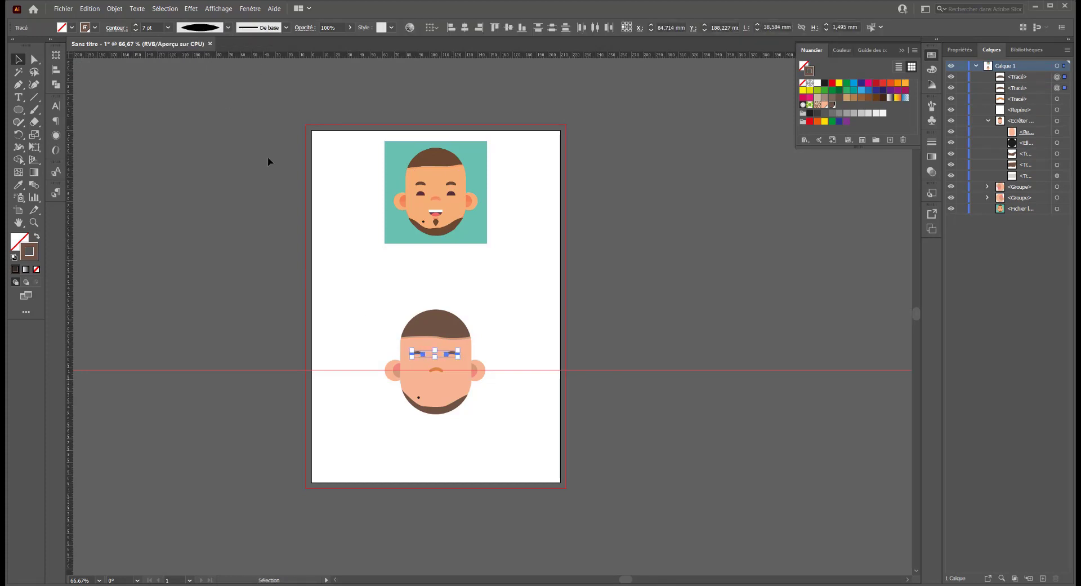
left_click(336, 346)
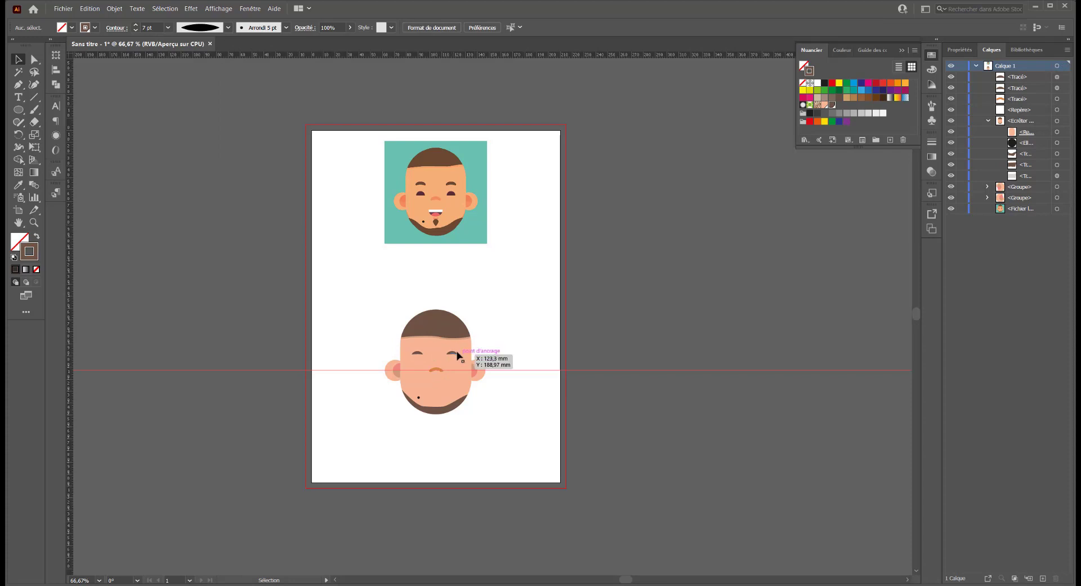
left_click_drag(495, 296, 397, 354)
left_click(257, 339)
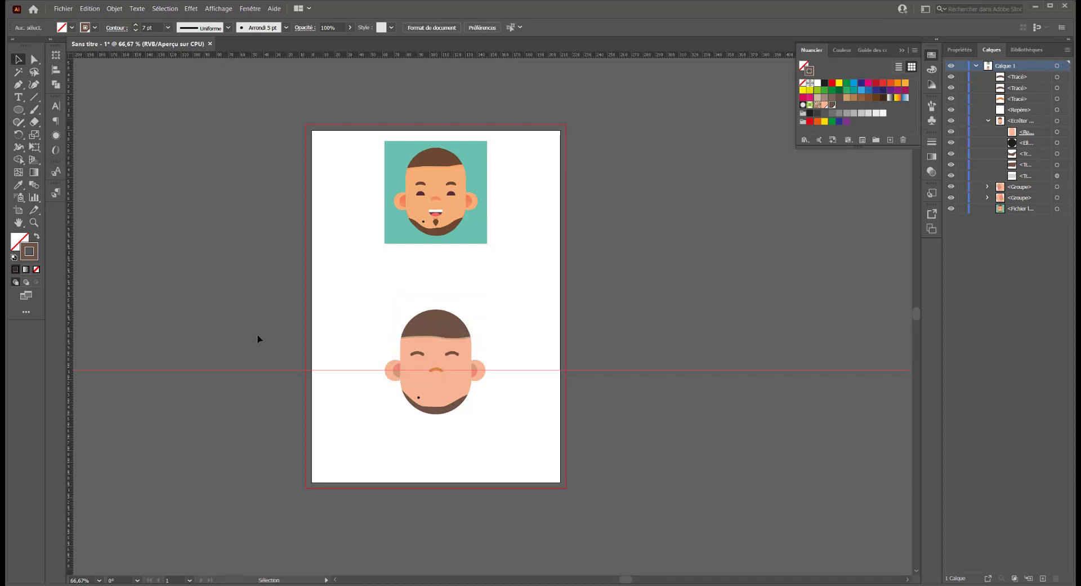
key("ctrl+plus")
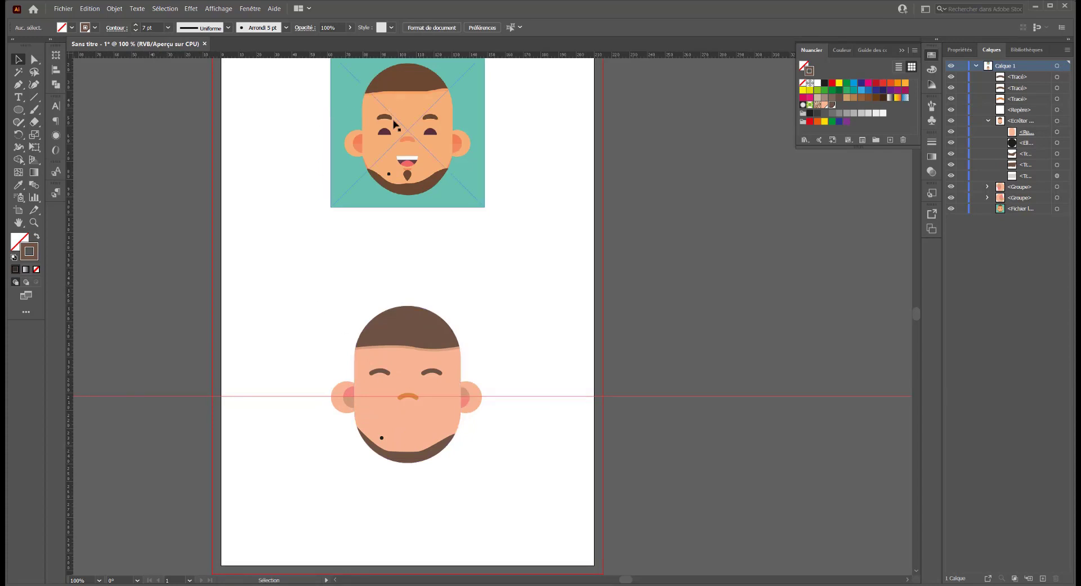
- Draw a small circle filled with the reference's dark purple eye colour and place it on the left eye
left_click(19, 110)
left_click_drag(268, 307, 288, 328)
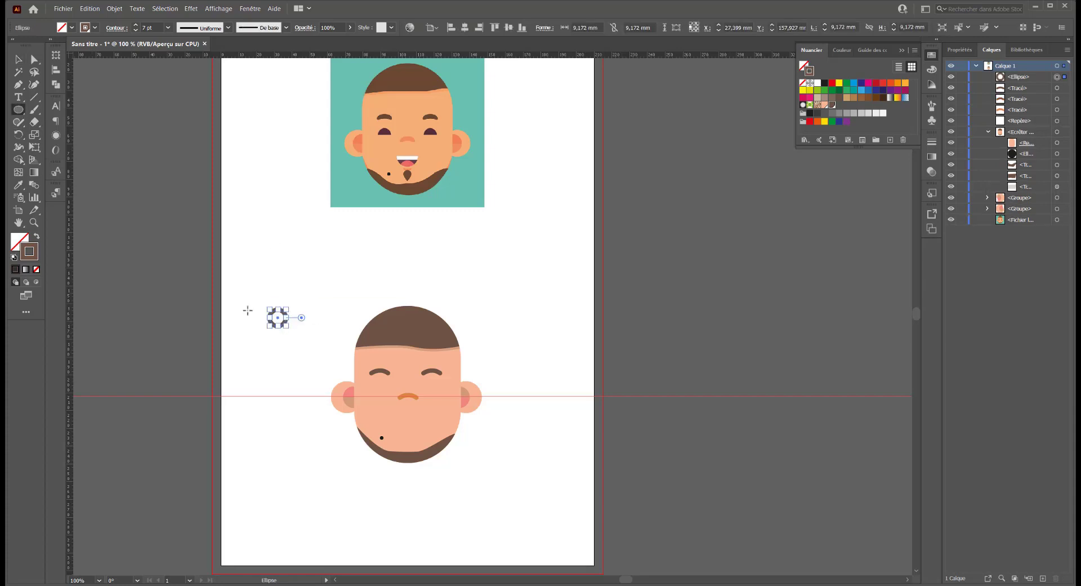
left_click(37, 236)
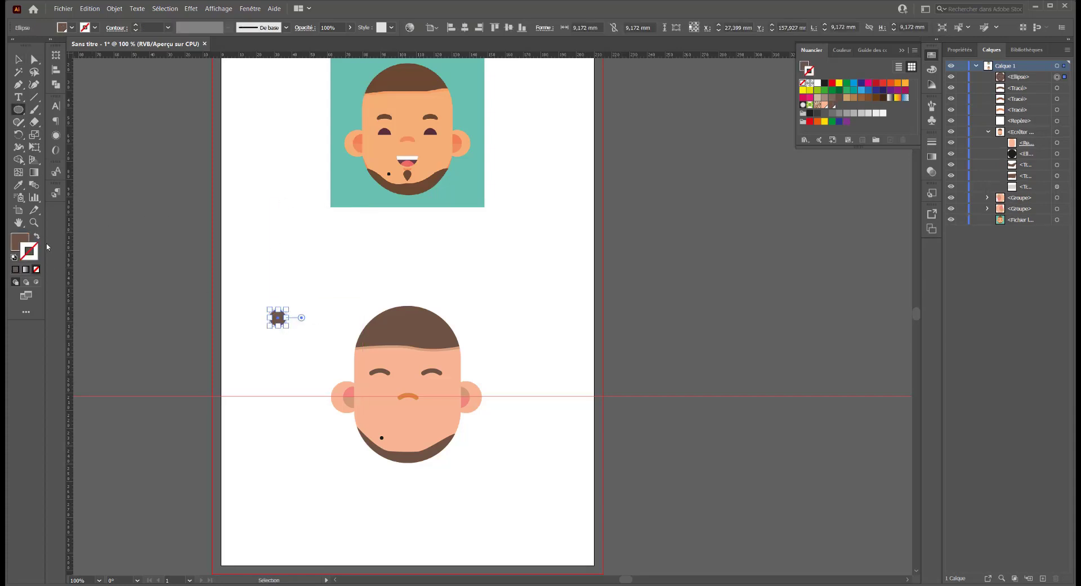
left_click(18, 185)
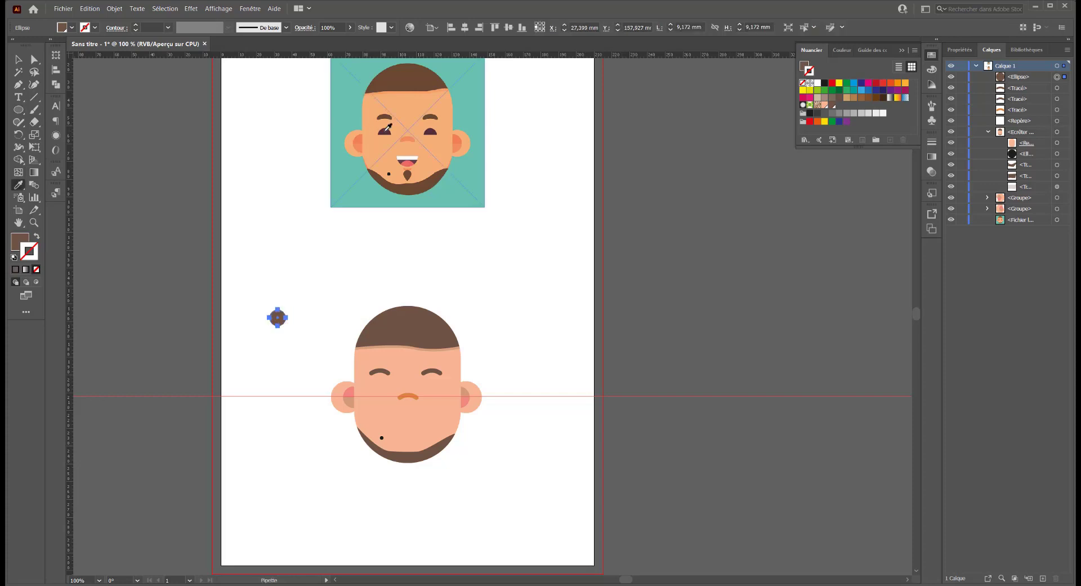
left_click(385, 132)
key("v")
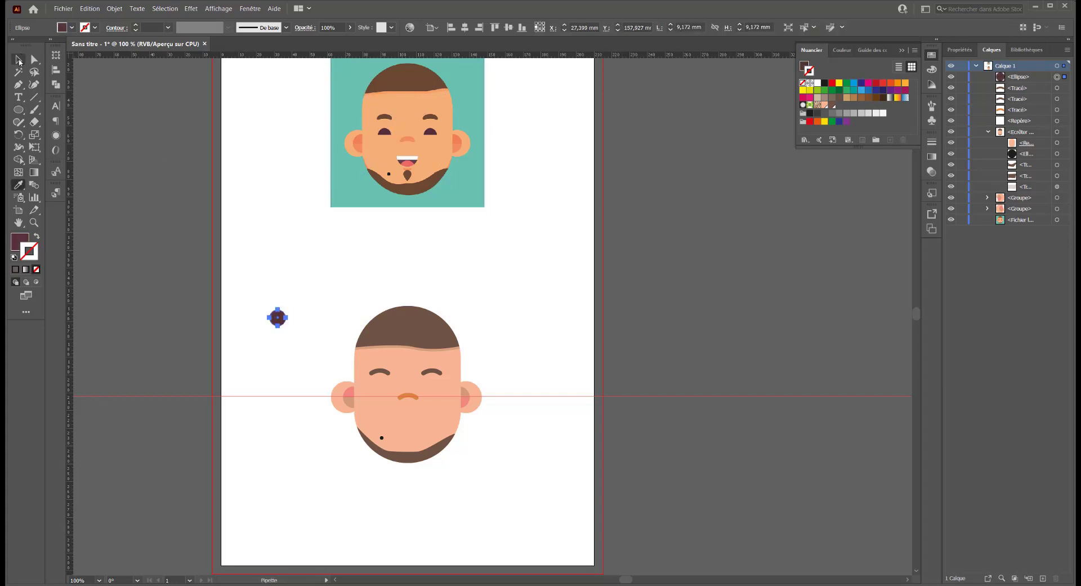
mouse_move(274, 318)
left_mouse_down()
mouse_move(381, 386)
mouse_move(386, 374)
mouse_move(386, 387)
mouse_move(438, 387)
left_mouse_up()
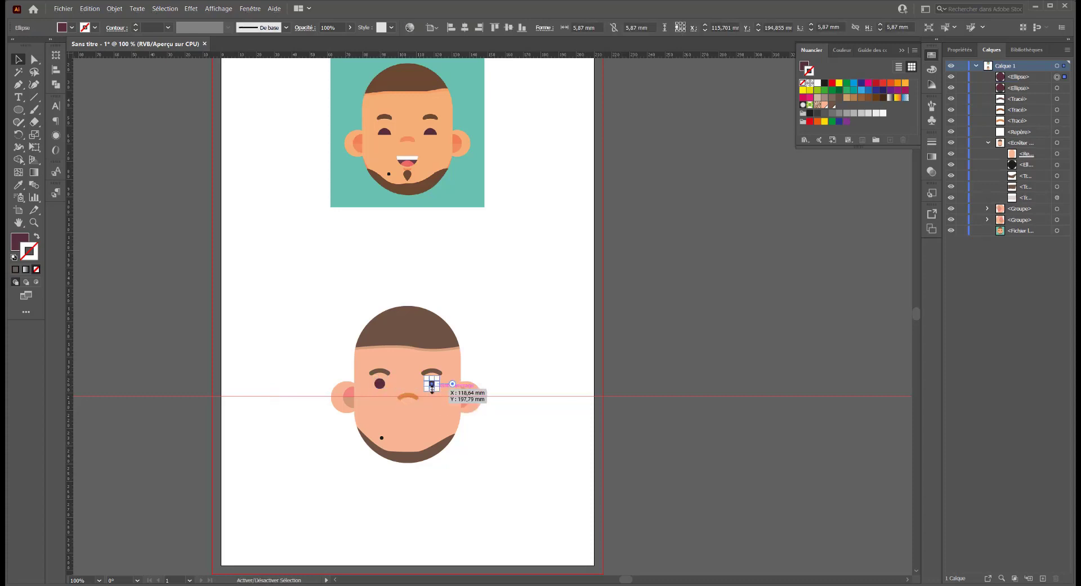
- Delete the bottom anchor of both eye circles to turn them into half-circles
left_click(379, 383, "shift")
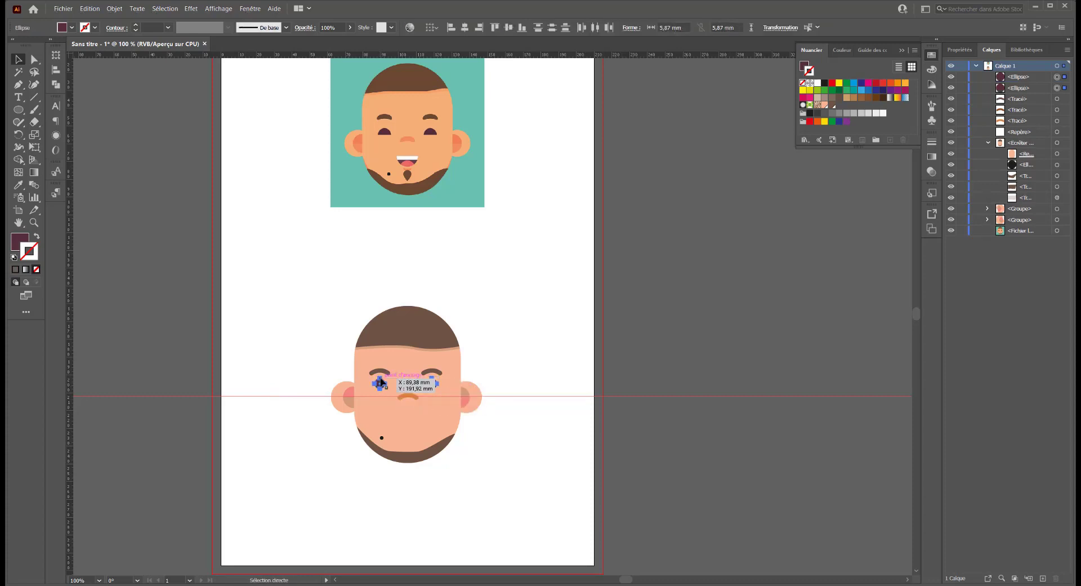
key("ctrl+plus")
key("ctrl+plus")
key("v")
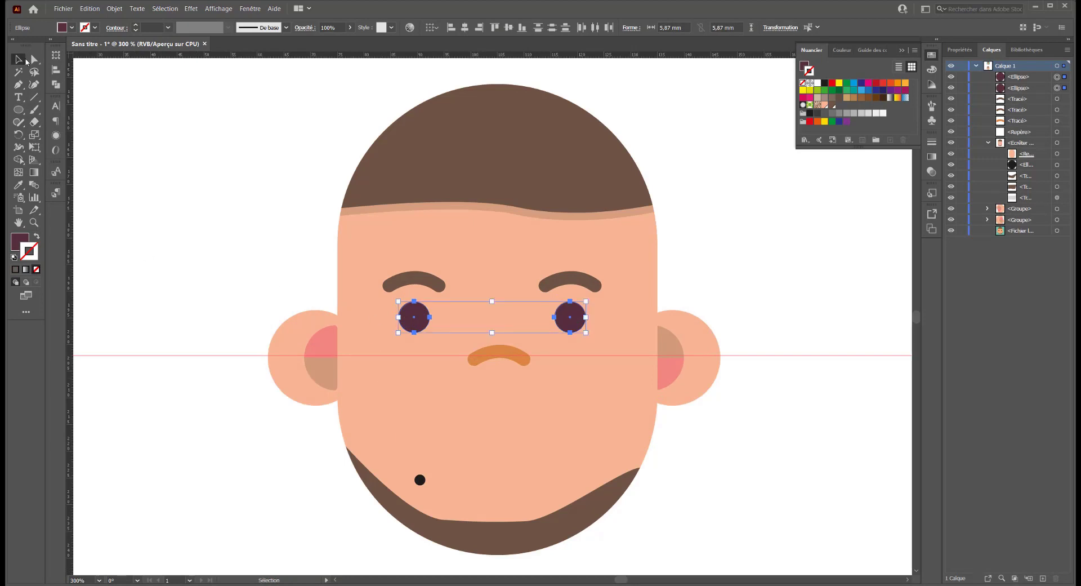
left_click(33, 60)
left_click(415, 333)
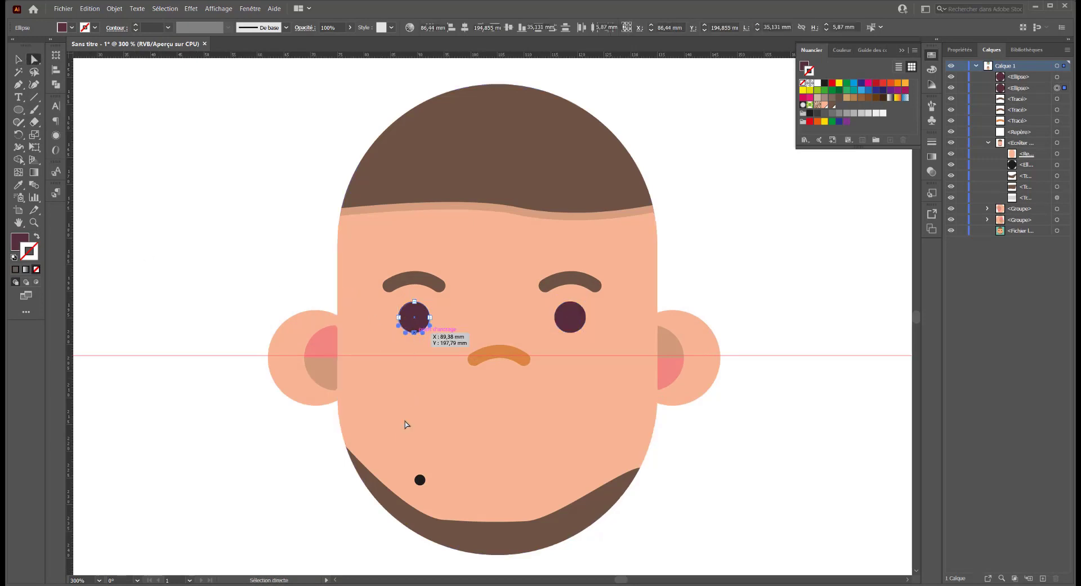
key("Delete")
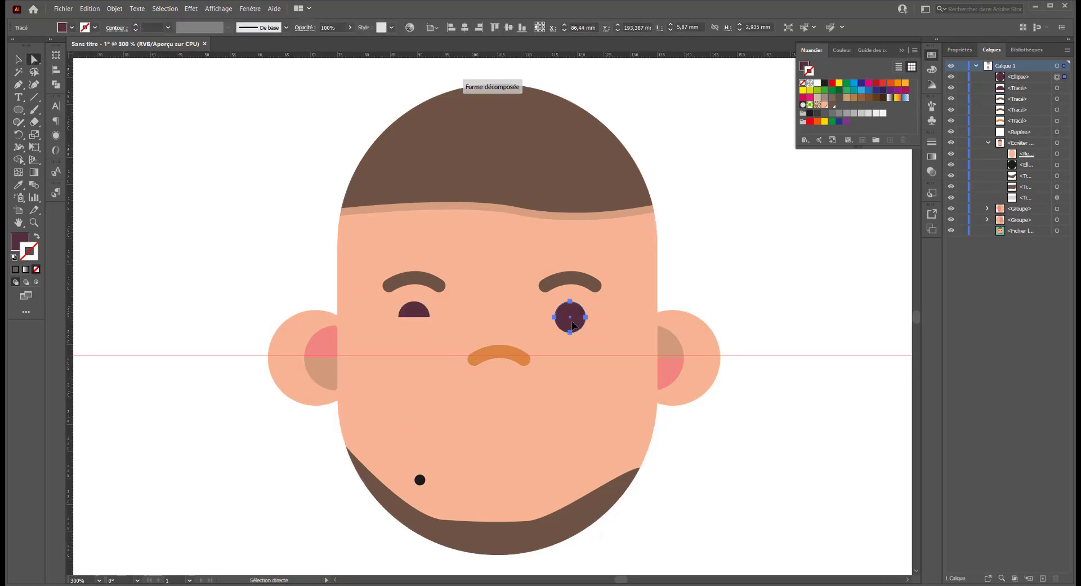
left_click(570, 332)
key("Delete")
left_click(285, 284)
key("ctrl+minus")
key("ctrl+minus")
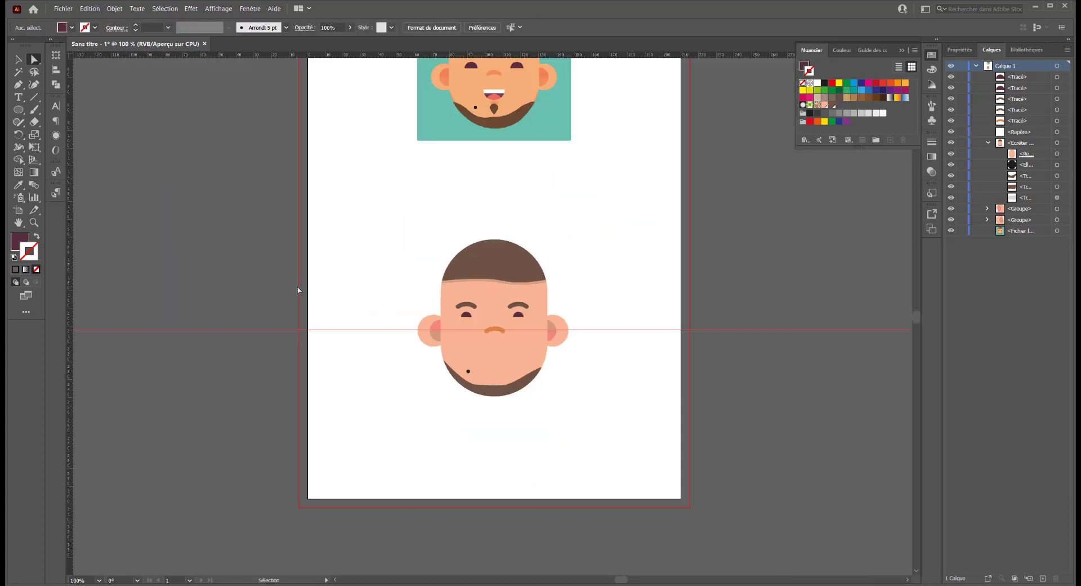
key("ctrl+minus")
key("ctrl+plus")
scroll(487, 322, "up", 2)
- Enlarge both half-circle eyes to about 9.32 × 4.66 mm
left_click(466, 364)
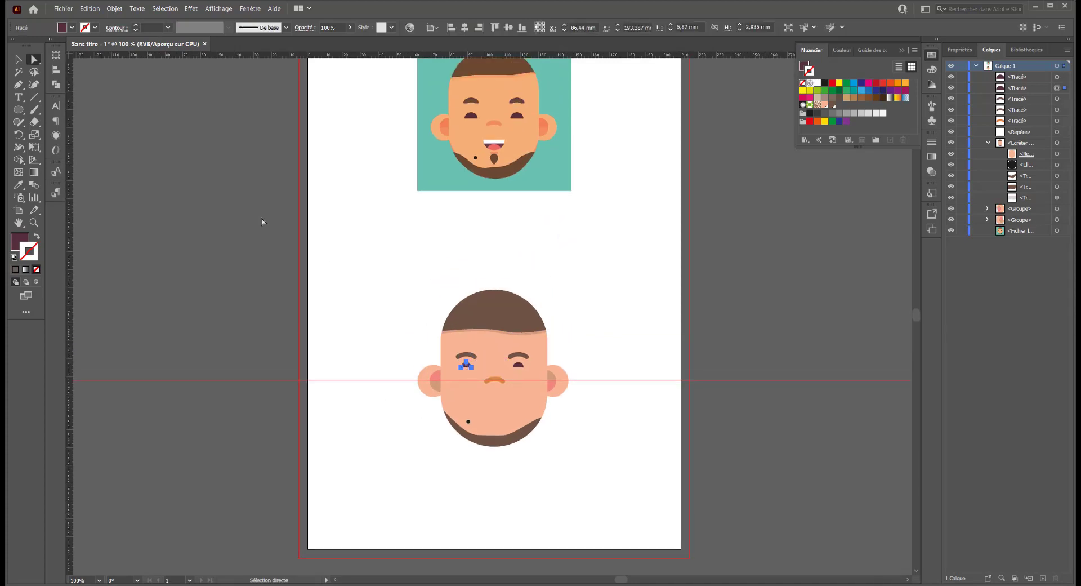
left_click(17, 64)
scroll(468, 386, "up", 1)
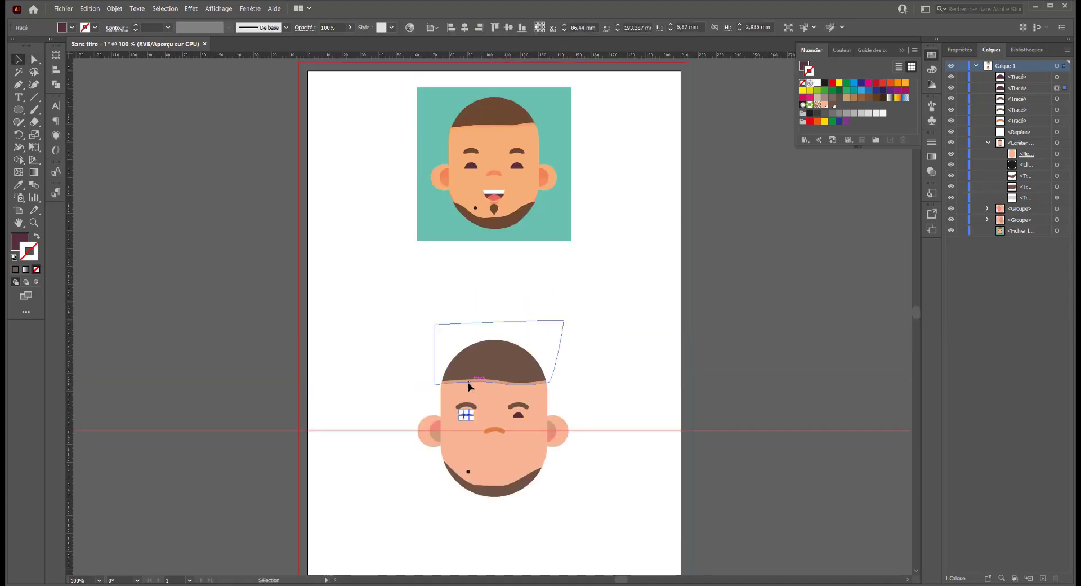
key("ctrl+plus")
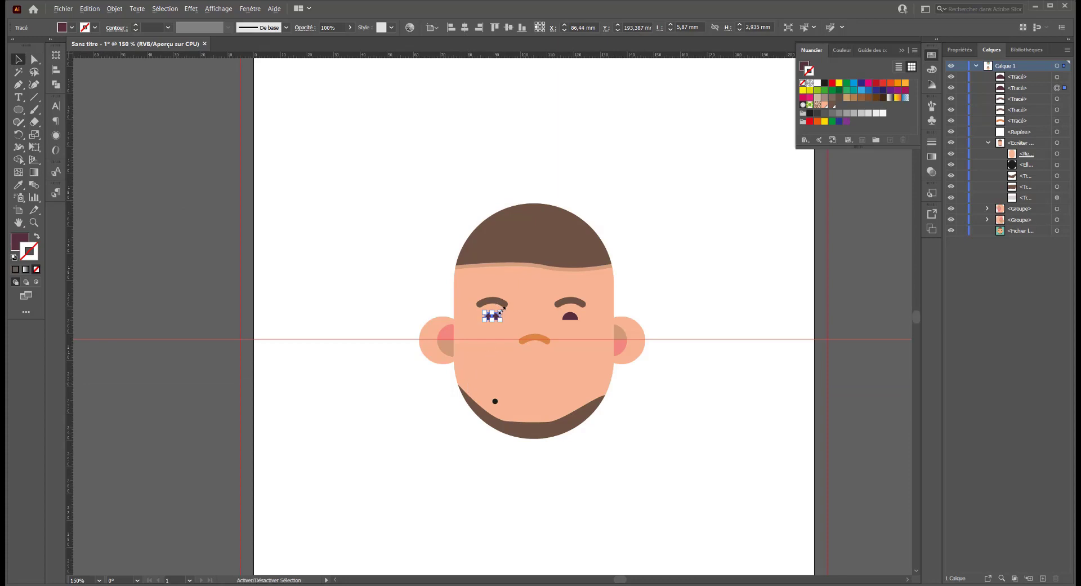
left_click_drag(502, 310, 504, 306)
left_click(570, 316)
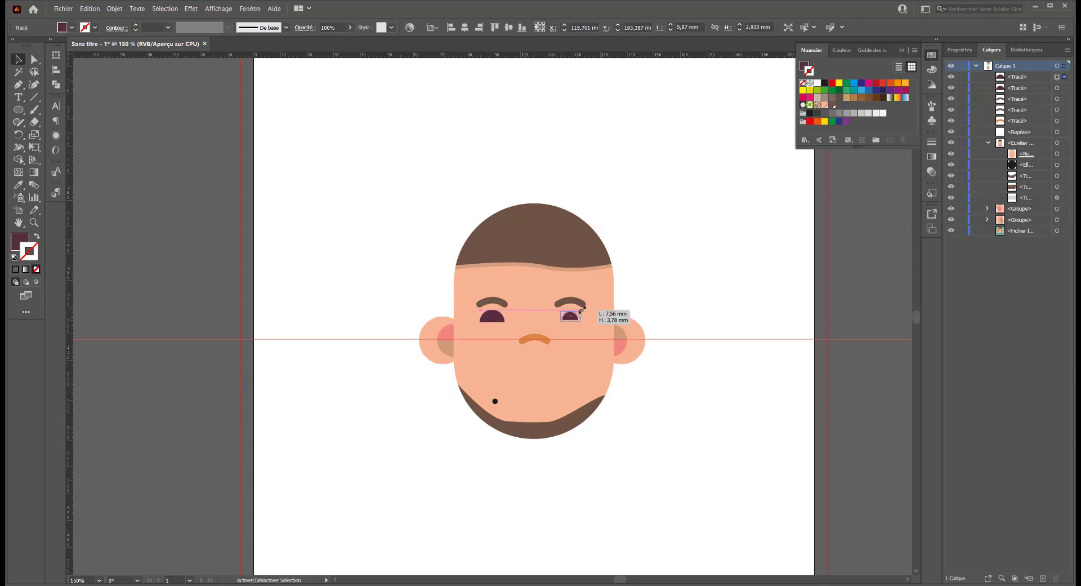
left_click_drag(580, 309, 584, 307)
left_click(666, 286)
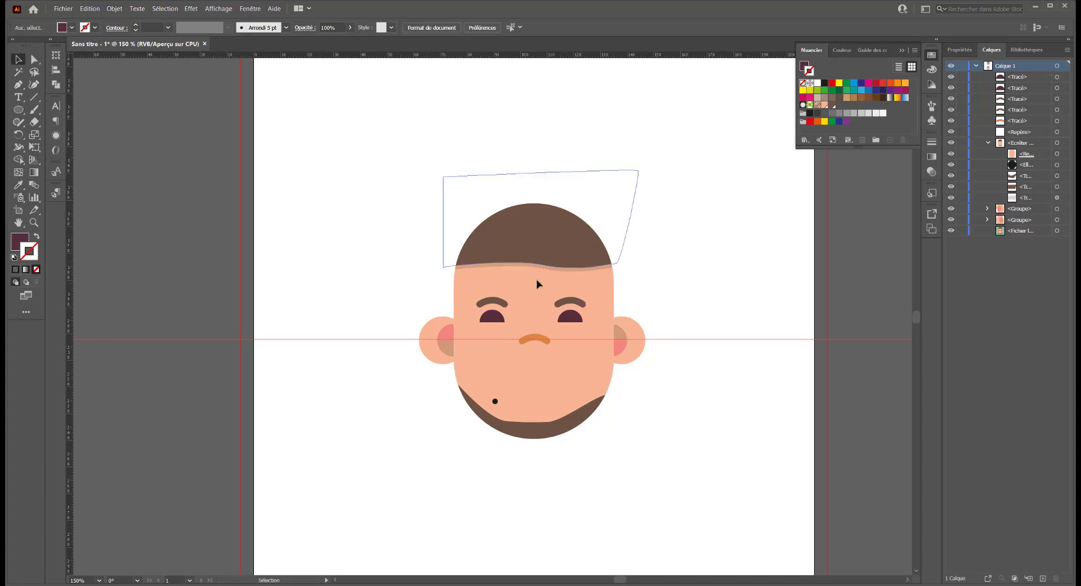
scroll(535, 365, "up", 2)
scroll(512, 376, "up", 1)
scroll(513, 376, "up", 3)
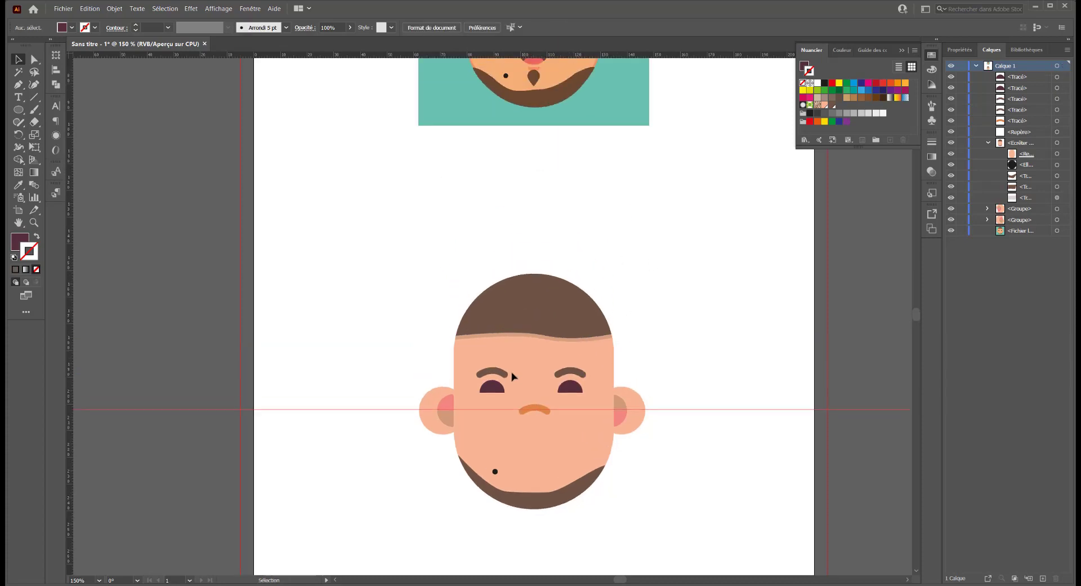
scroll(512, 377, "up", 3)
- Alt-copy an eye below the nose as the mouth, about 12.27 × 6.13 mm
left_click_drag(566, 432, 524, 495)
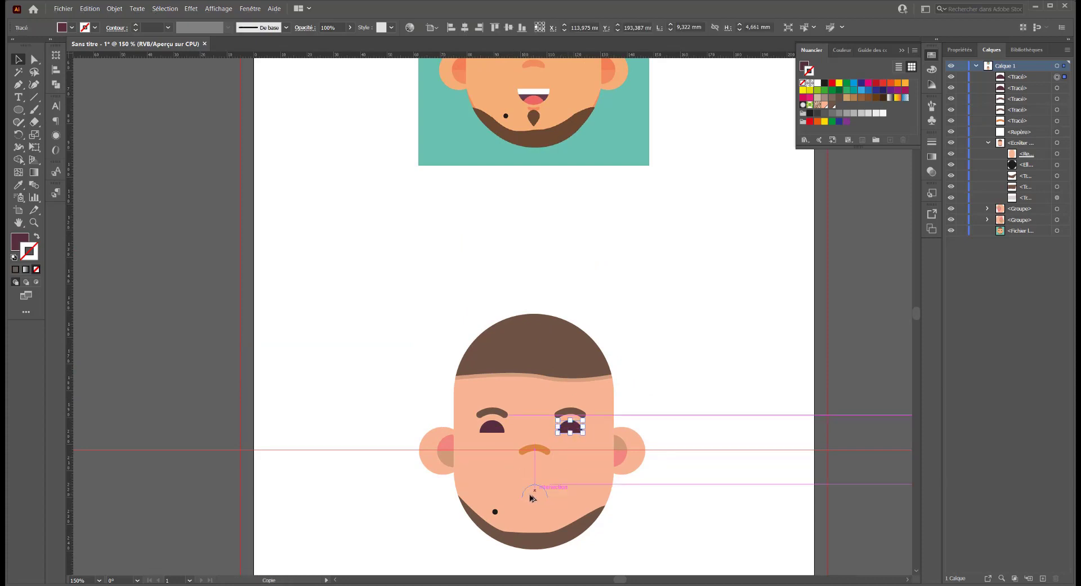
mouse_move(524, 495)
left_mouse_down()
mouse_move(538, 507)
mouse_move(552, 496)
mouse_move(537, 480)
left_mouse_up()
key("Right")
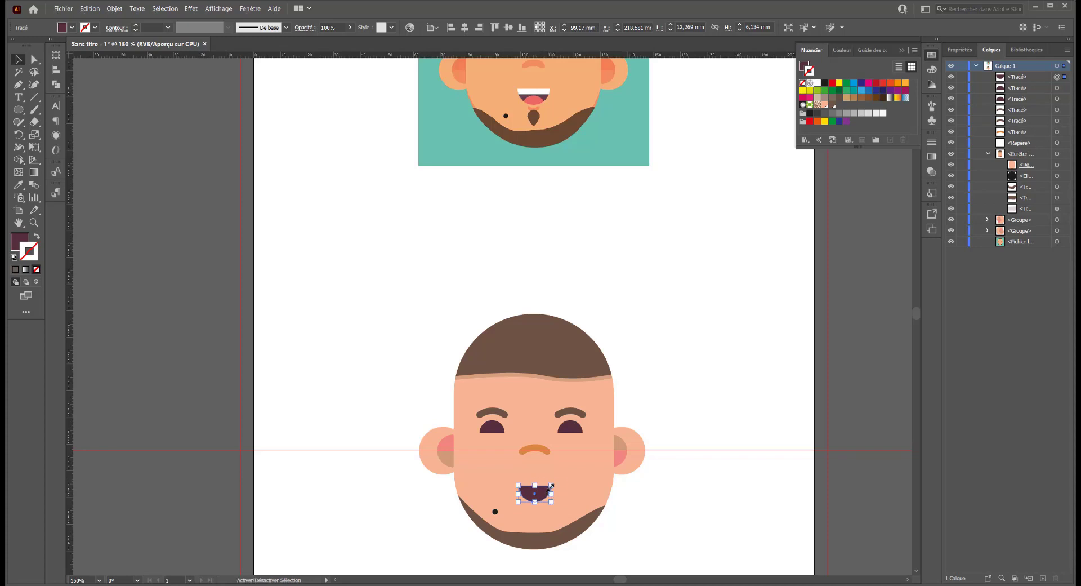
left_click_drag(551, 486, 553, 486)
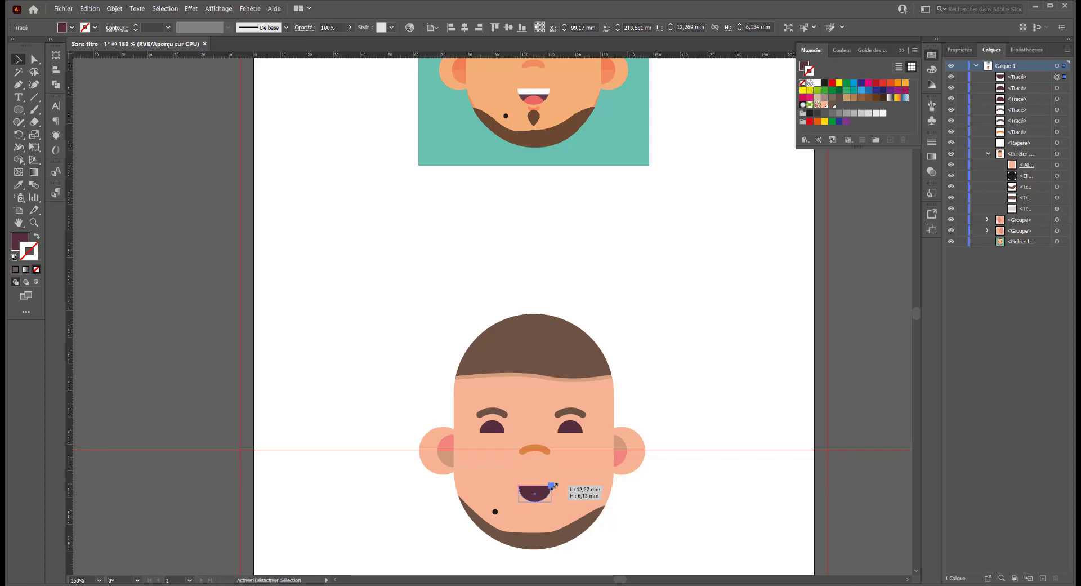
- Shrink the orange nose stroke to about 5.6 mm wide
left_click(538, 450)
left_click(538, 449)
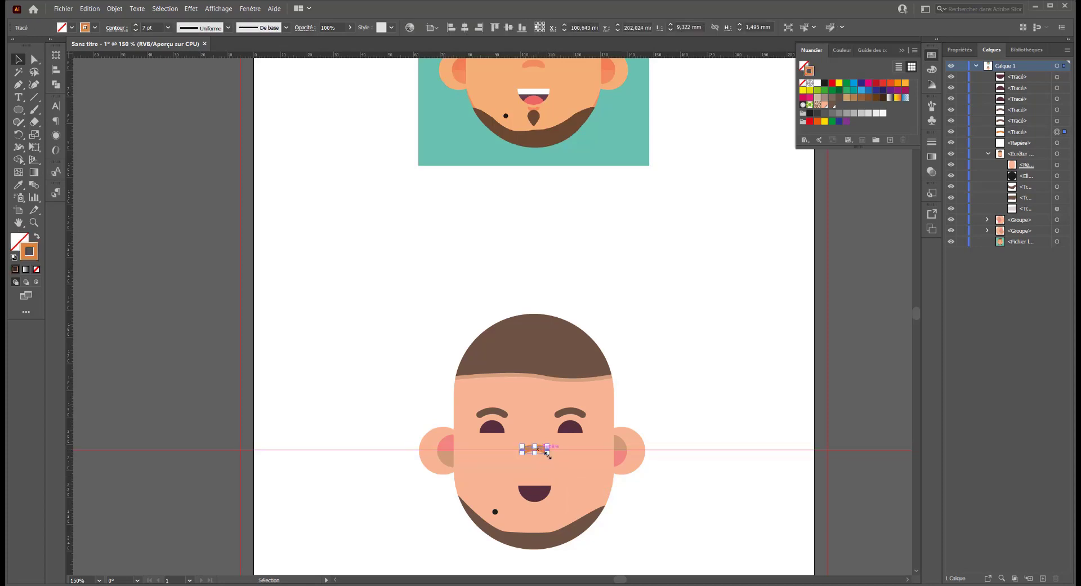
left_click_drag(546, 449, 544, 449)
left_click(427, 518)
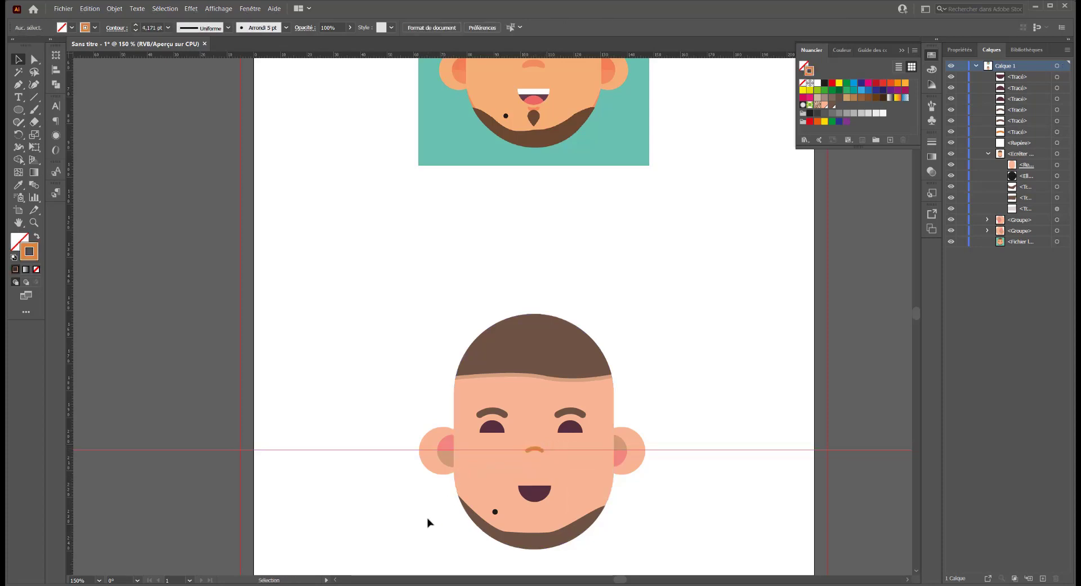
left_click(536, 449)
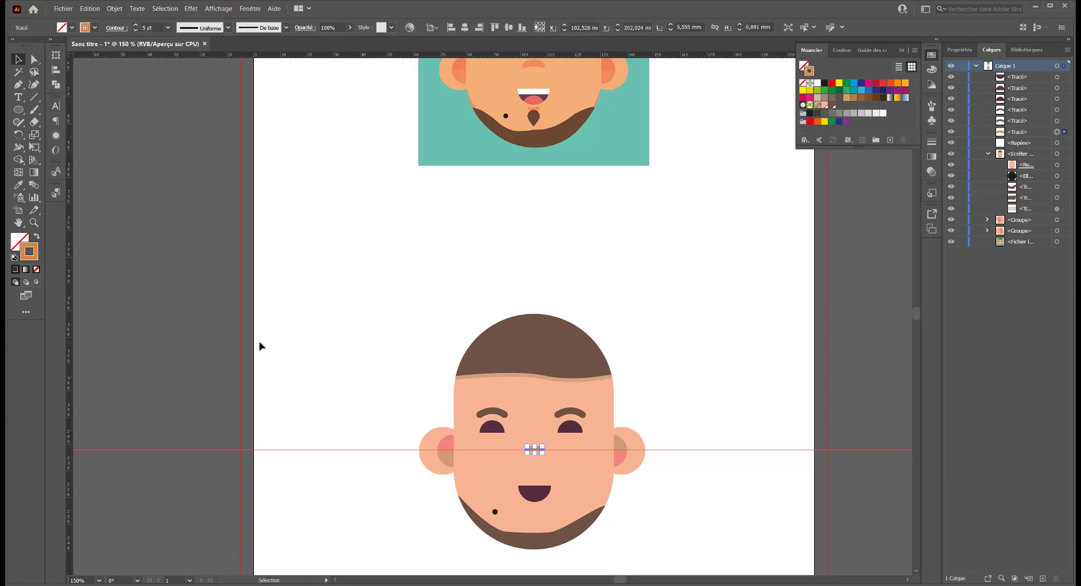
left_click(298, 388)
- Set the mouth to Draw Inside and add a white teeth band across its top
left_click(534, 501)
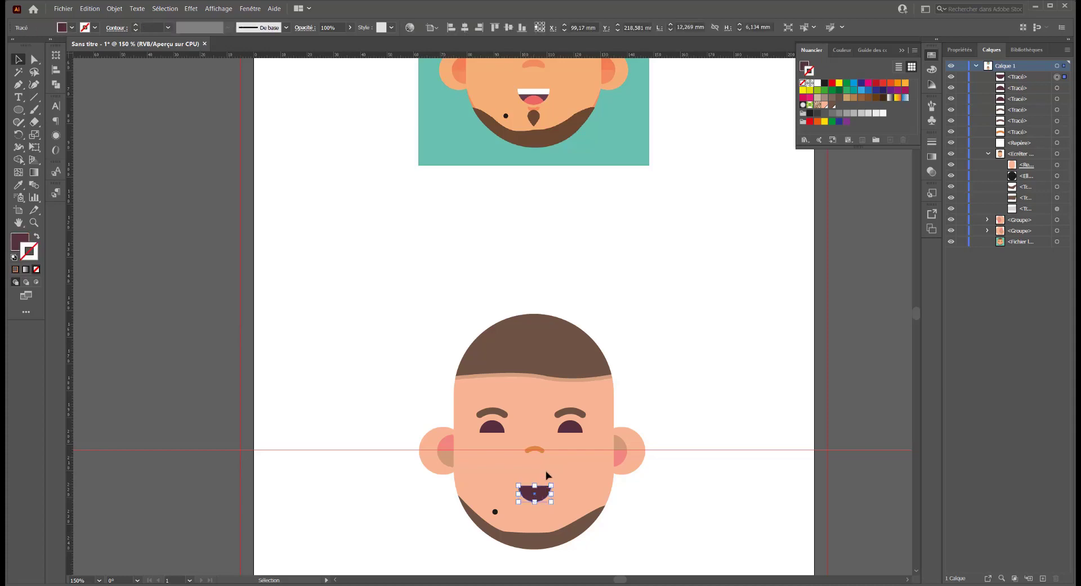
left_click(37, 282)
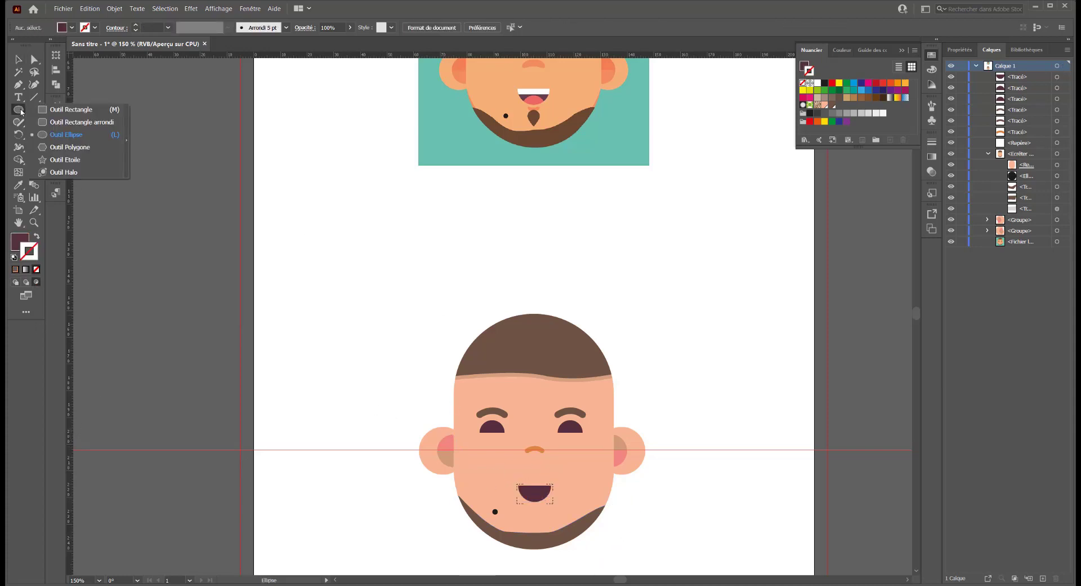
left_click_drag(18, 109, 51, 111)
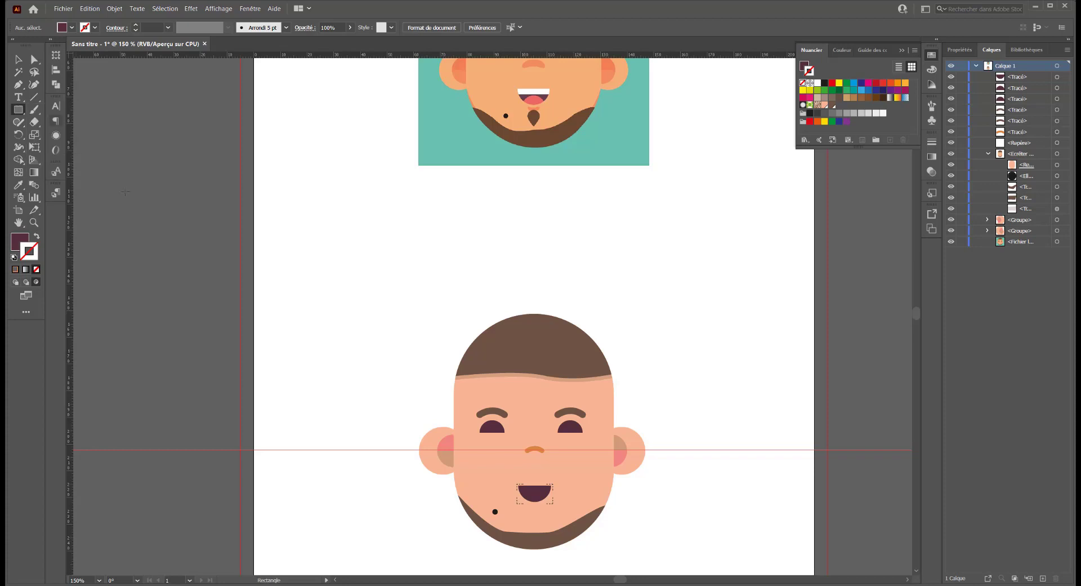
left_click(21, 243)
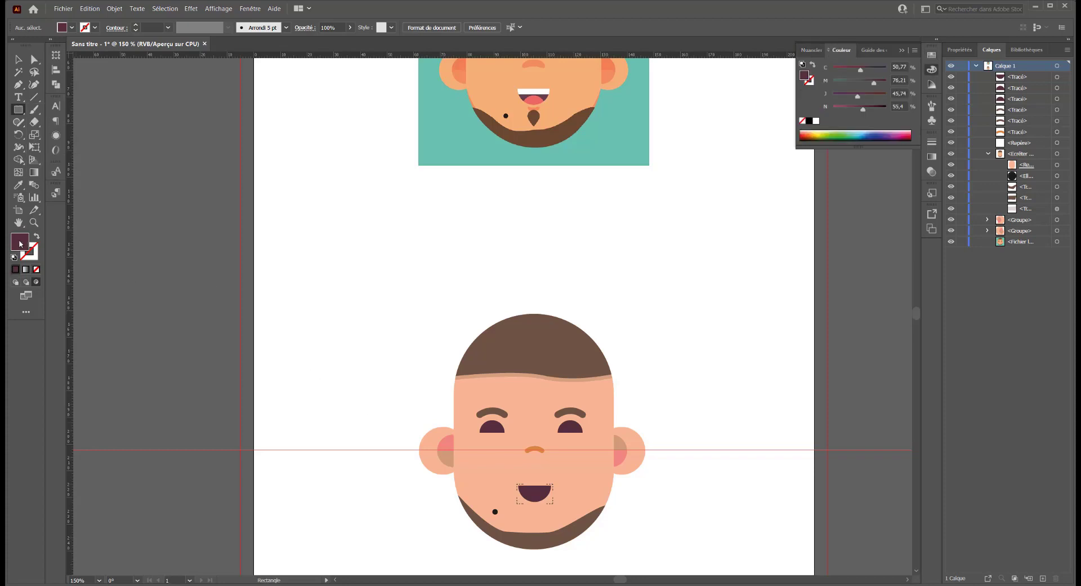
left_click(816, 120)
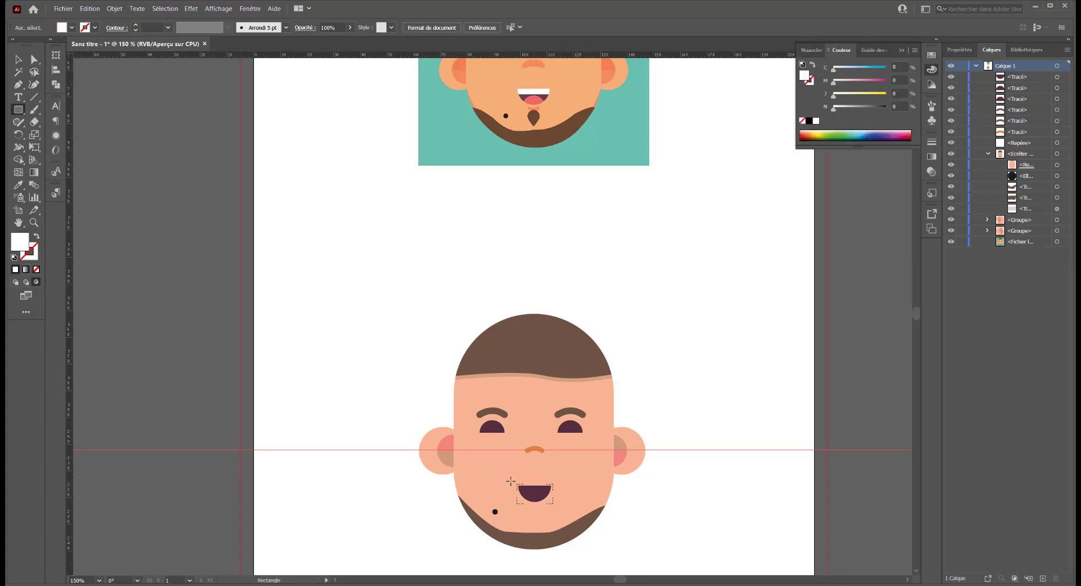
left_click_drag(512, 482, 561, 491)
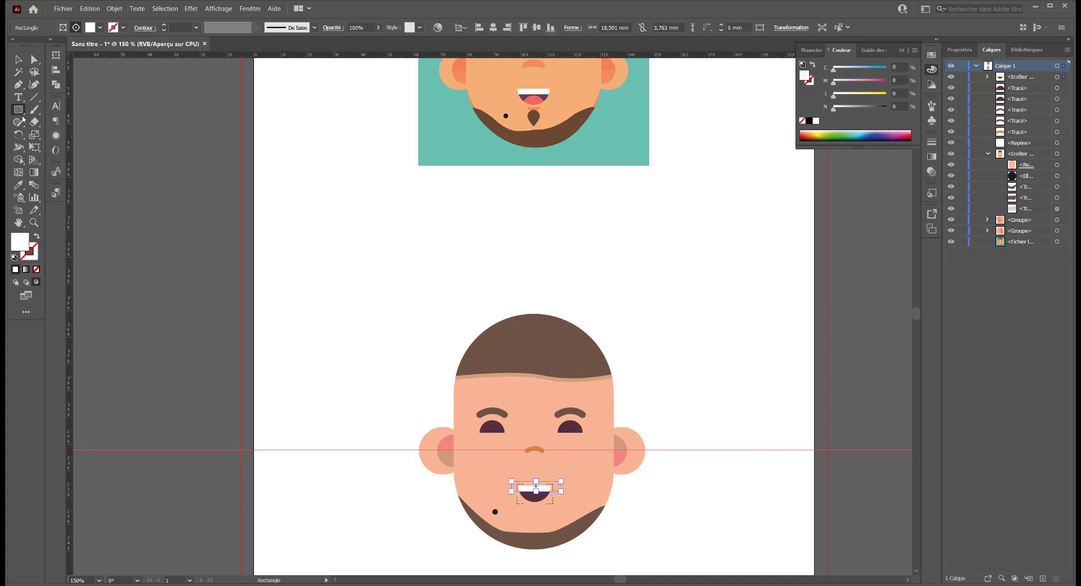
- Draw a small pink tongue circle, about 5.56 mm, inside the mouth
left_click_drag(22, 118, 62, 135)
left_click_drag(857, 83, 854, 92)
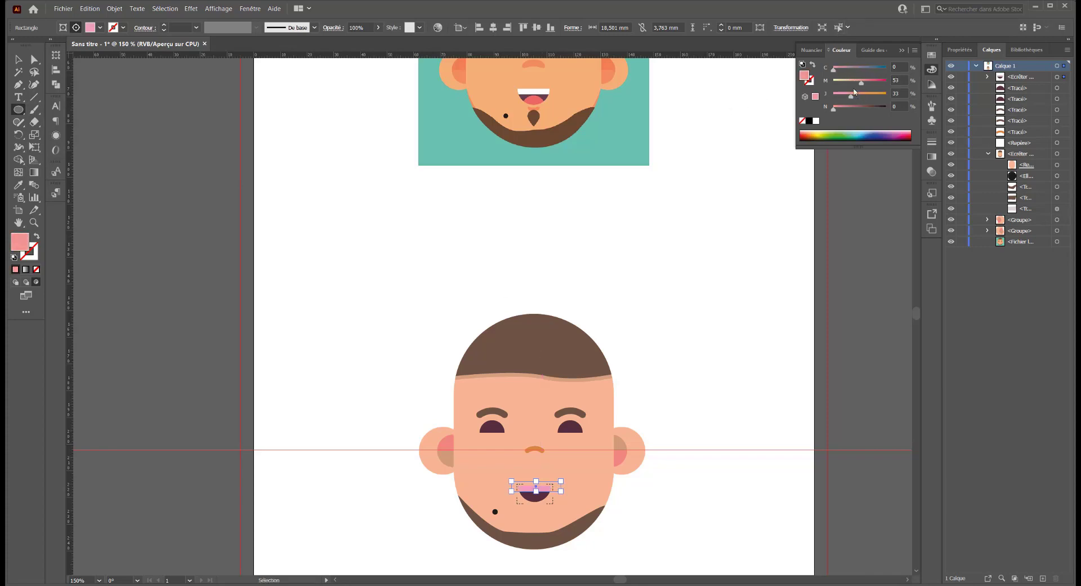
left_click(869, 83)
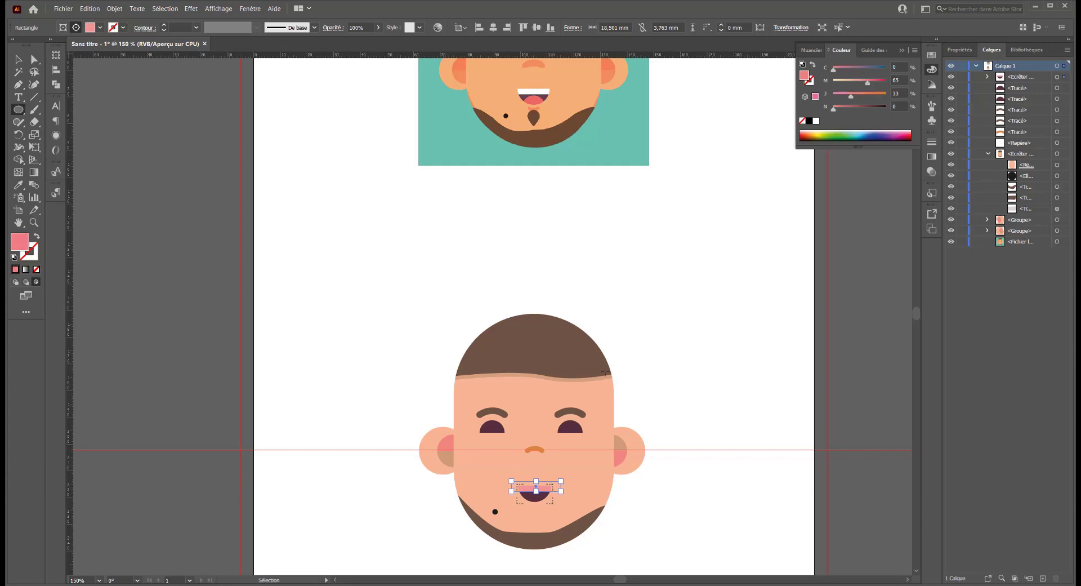
key("ctrl+z")
key("ctrl+z")
key("ctrl+z")
key("ctrl+z")
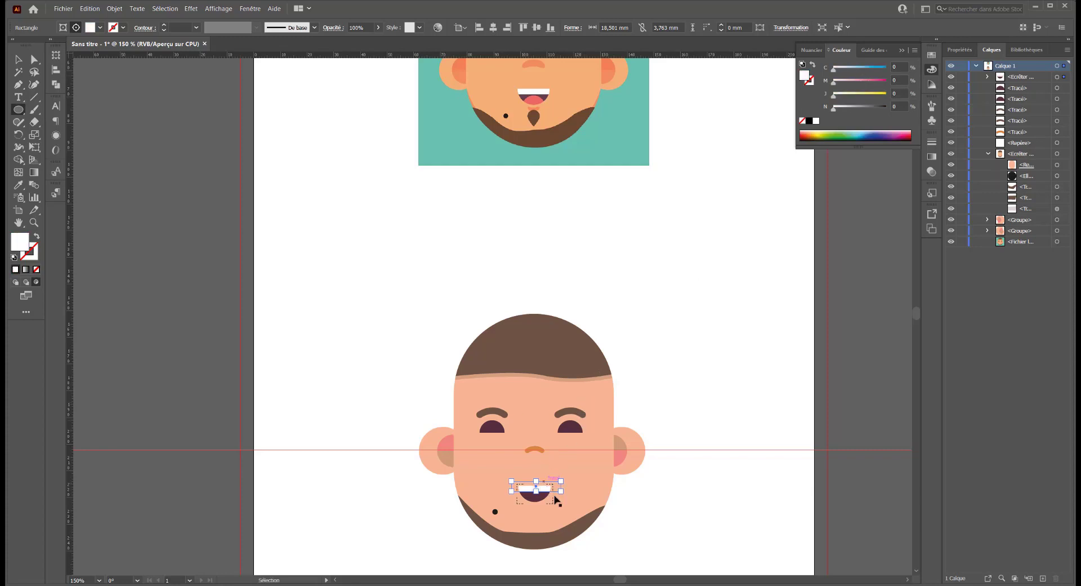
key("l")
left_click_drag(530, 496, 536, 500)
left_click_drag(848, 79, 865, 82)
left_click(837, 68)
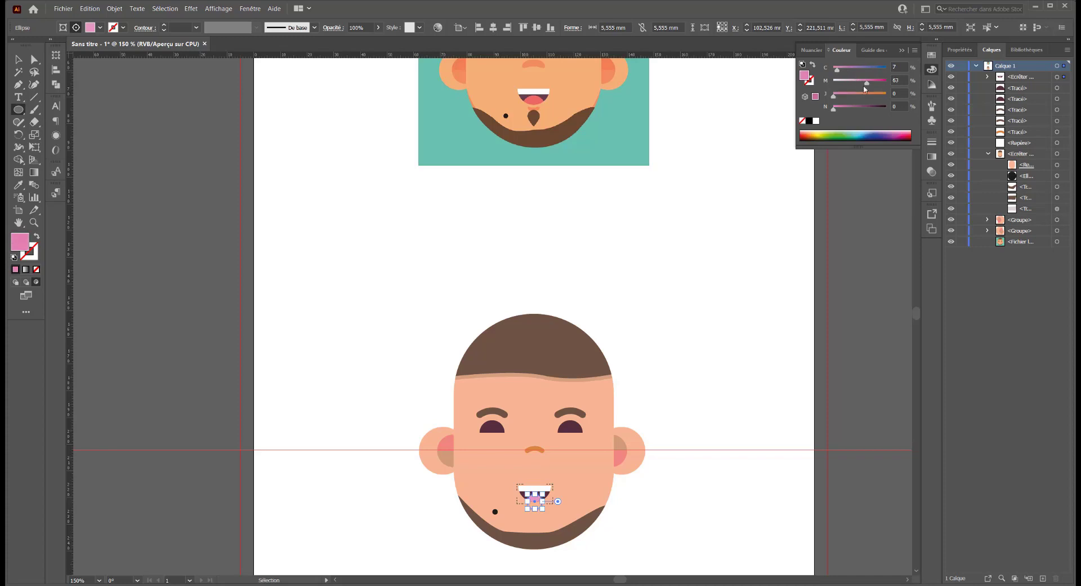
left_click(17, 58)
left_click(331, 208)
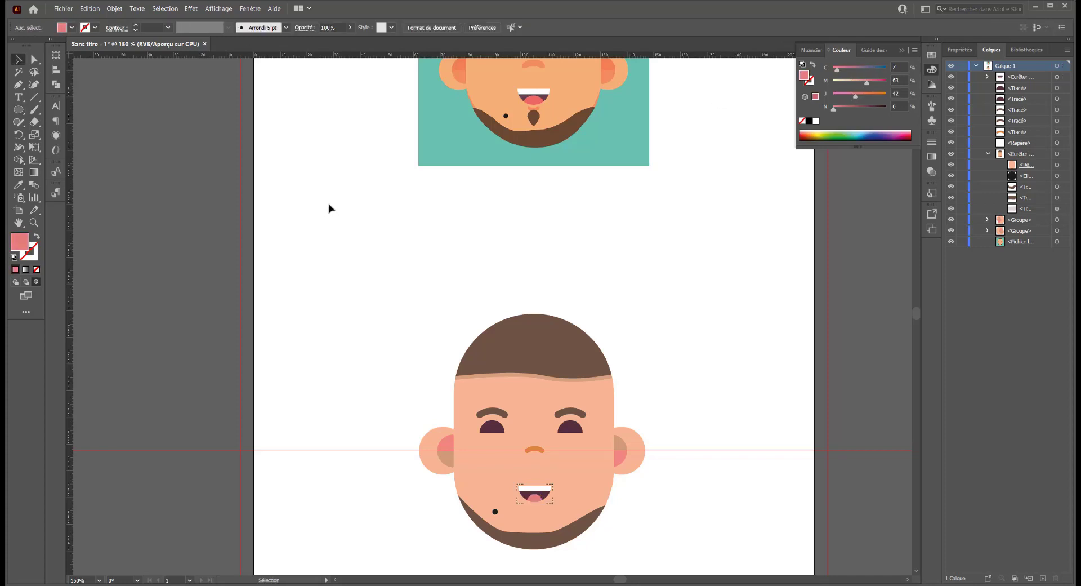
- Widen the tongue into a 7.031 × 5.555 mm oval, nudge it left, then zoom to 100%
left_click(537, 499)
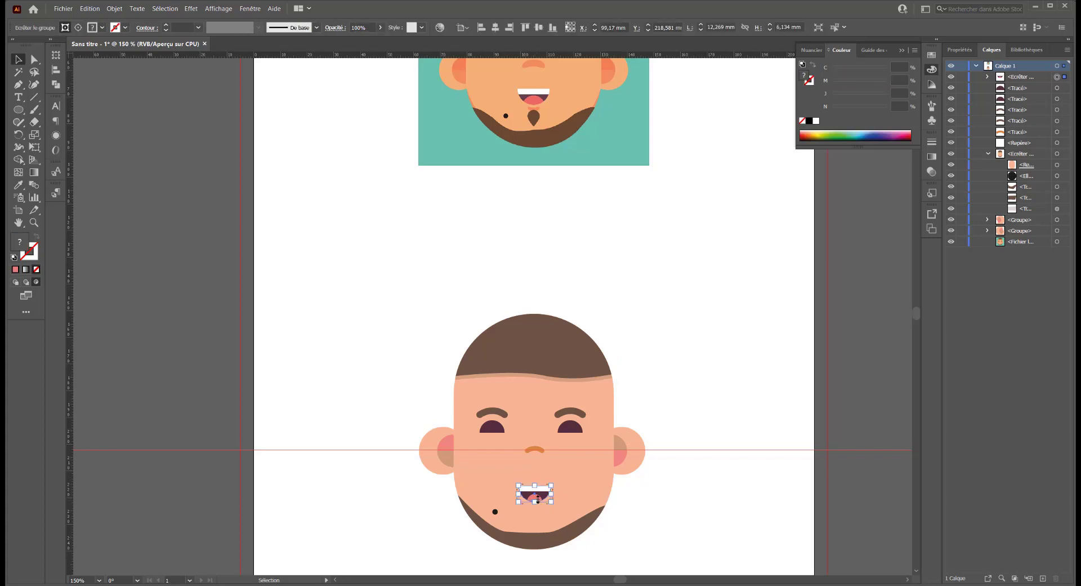
double_click(538, 499)
left_click(538, 499)
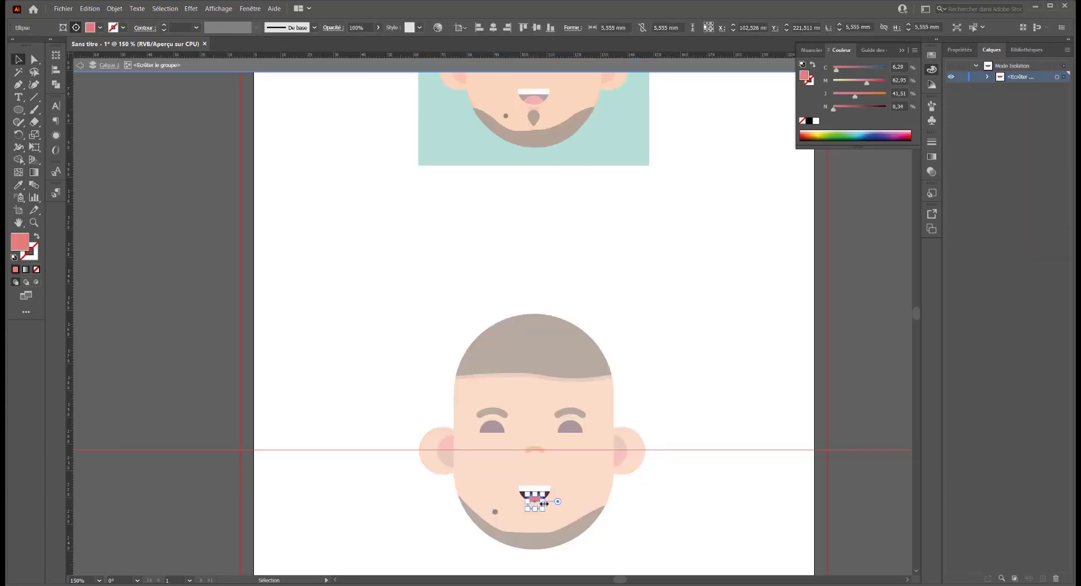
left_click_drag(540, 501, 547, 503)
key("Left")
key("Left")
left_click(265, 283)
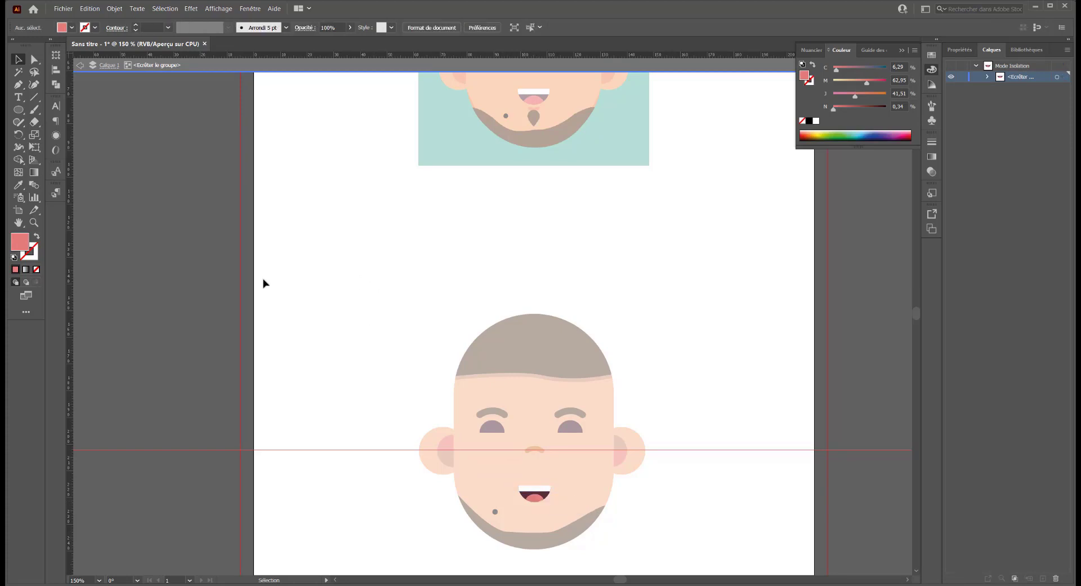
left_click(81, 66)
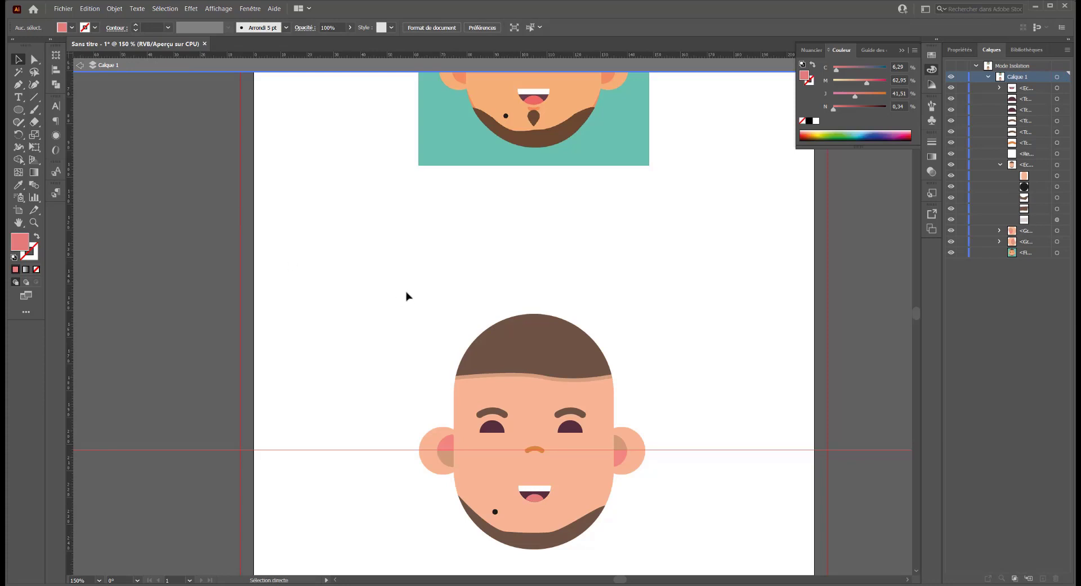
key("ctrl+minus")
key("ctrl+minus")
key("ctrl+plus")
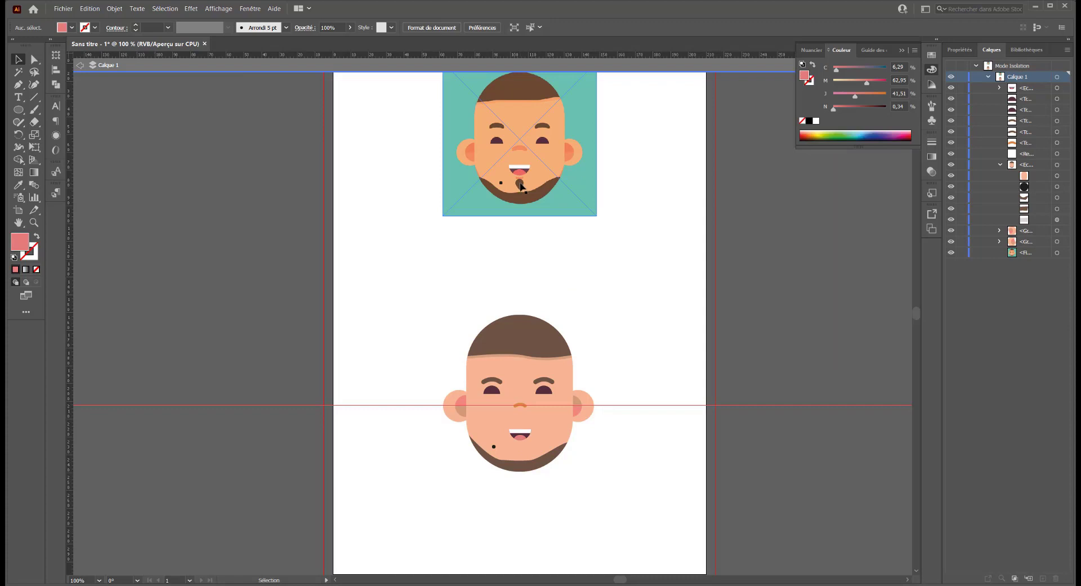
- Draw a small square filled with the brown swatch left of the face
left_click(20, 112)
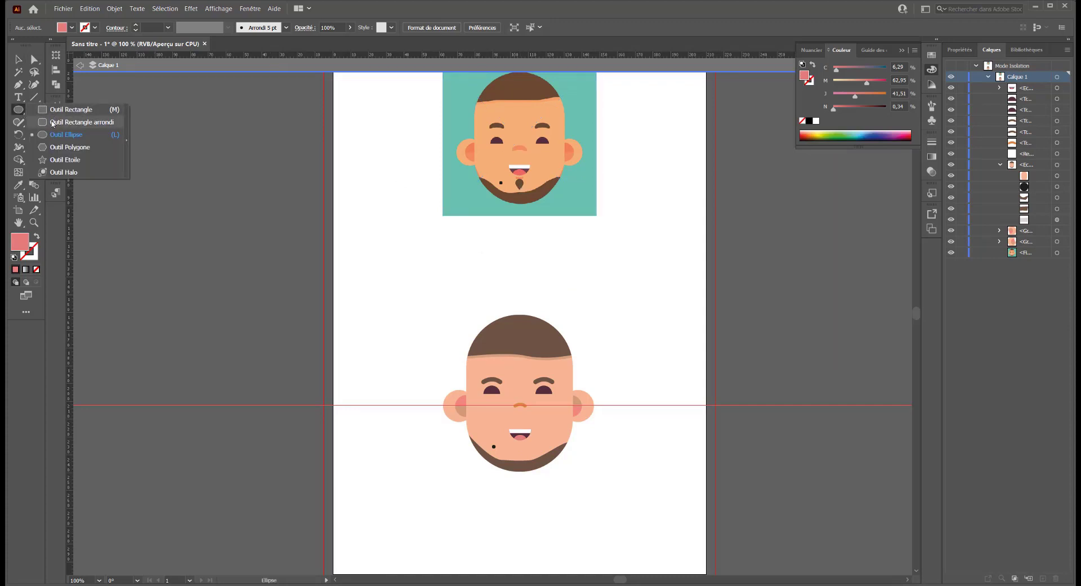
left_click(71, 110)
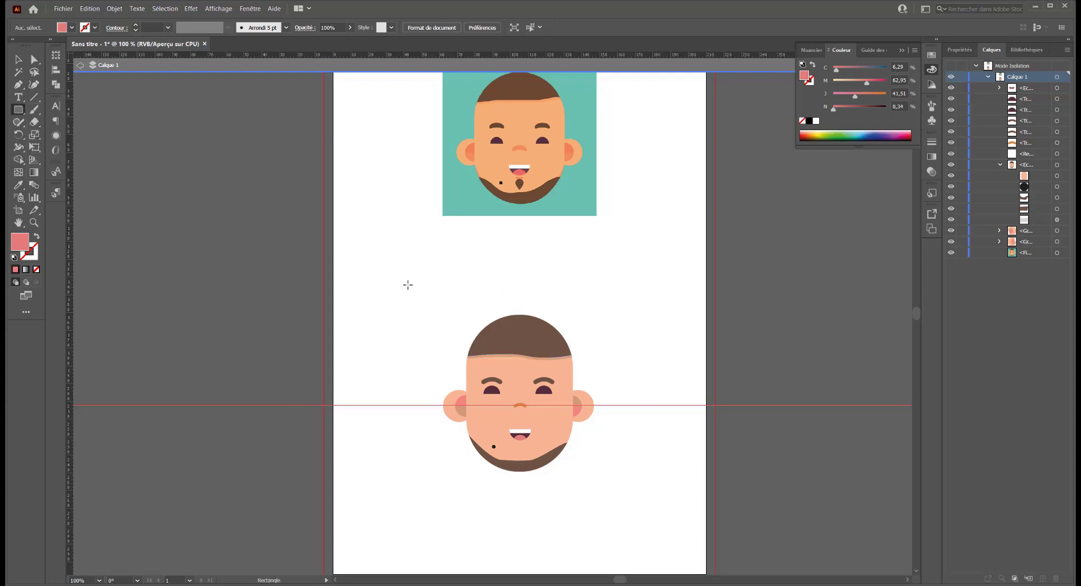
left_click(80, 64)
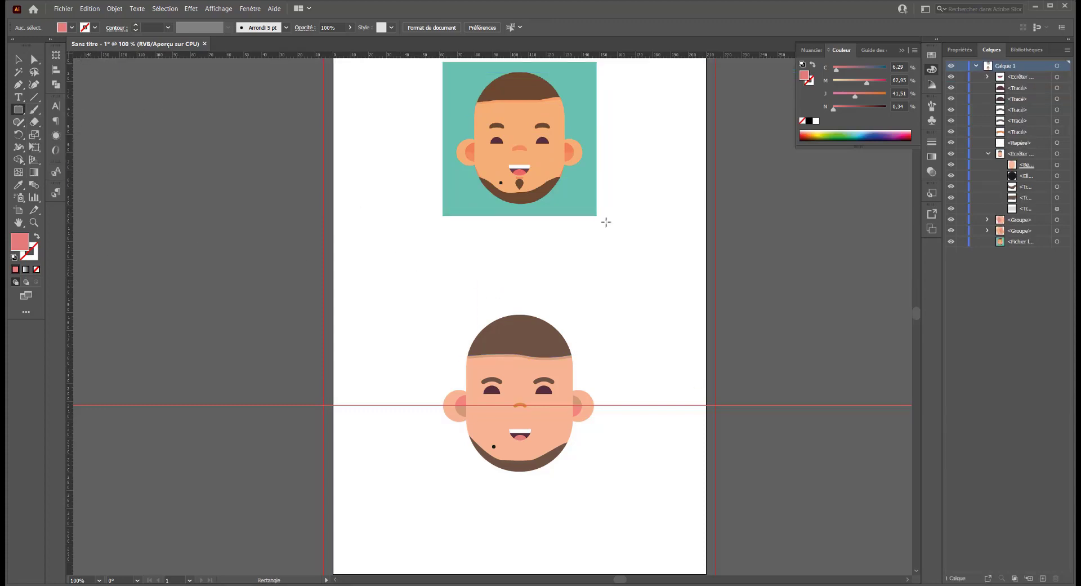
left_click(932, 56)
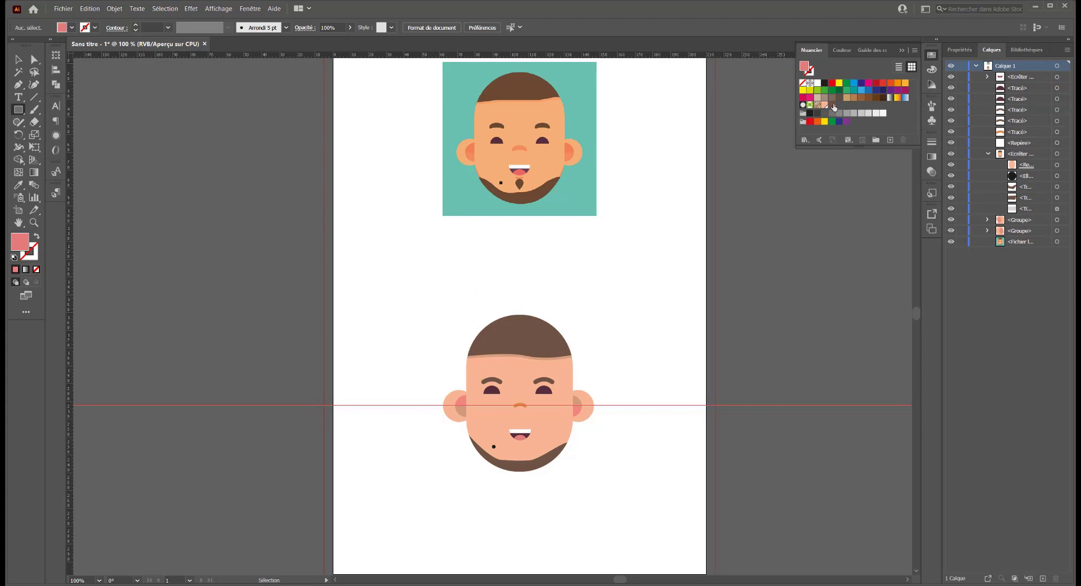
left_click(833, 105)
left_click(932, 69)
left_click_drag(414, 239, 396, 267)
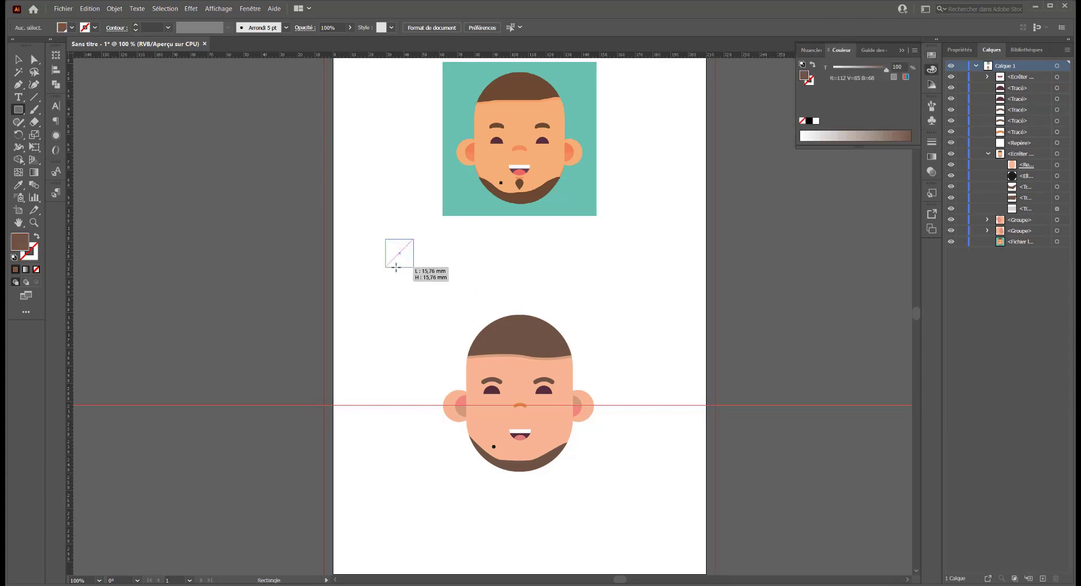
- Rotate the square 45° and round its corners into a 15.99 × 19.31 mm teardrop
key("v")
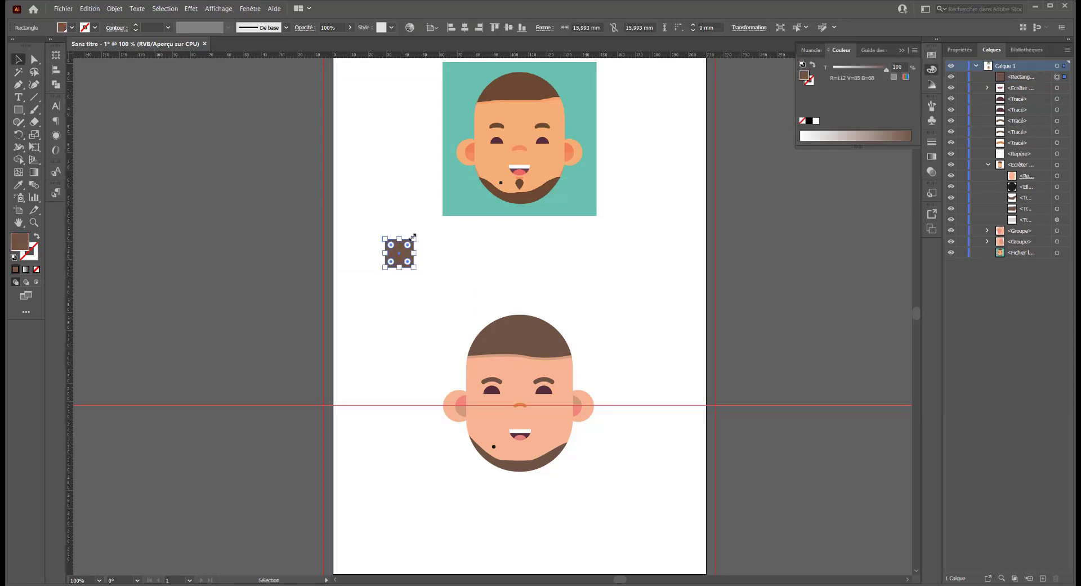
left_click_drag(384, 235, 418, 231)
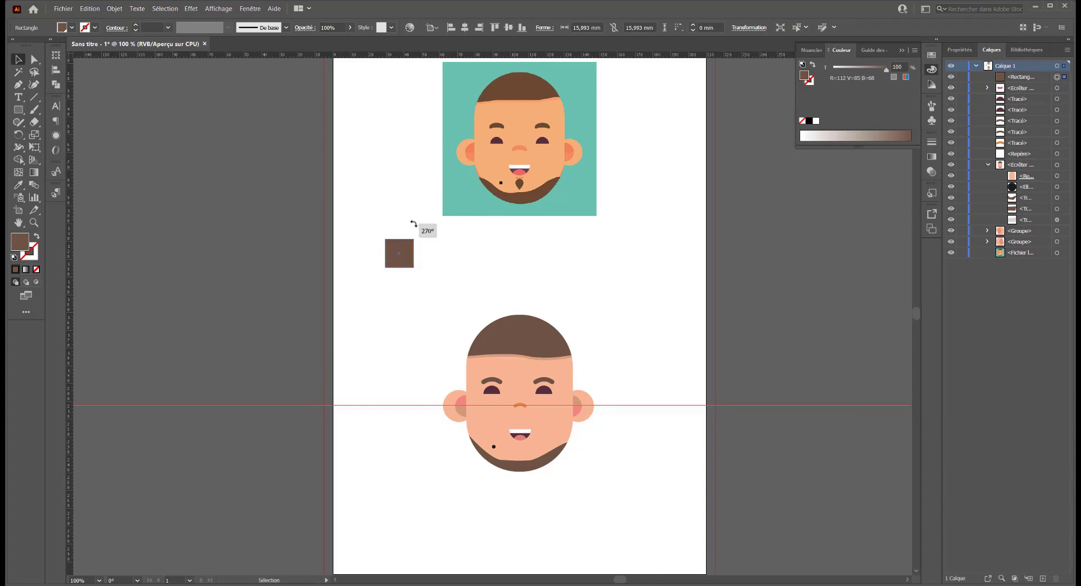
key("a")
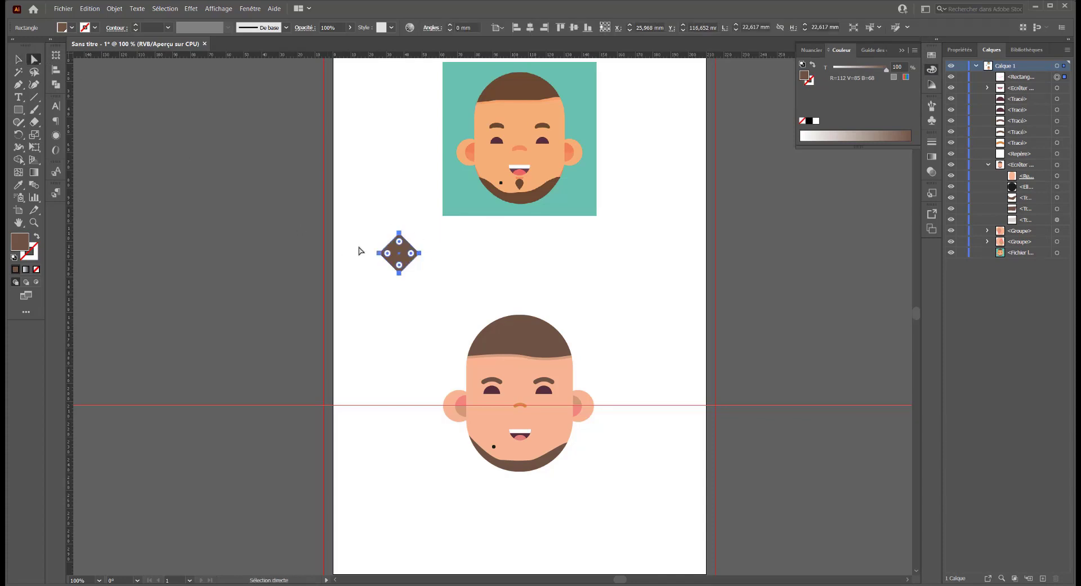
left_click_drag(401, 243, 401, 256)
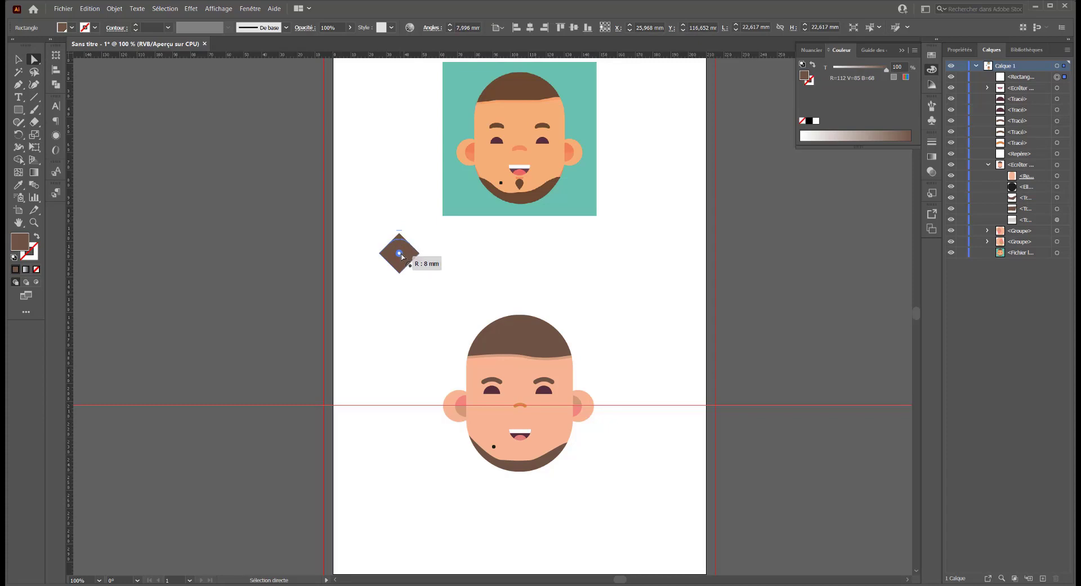
left_click_drag(411, 254, 402, 257)
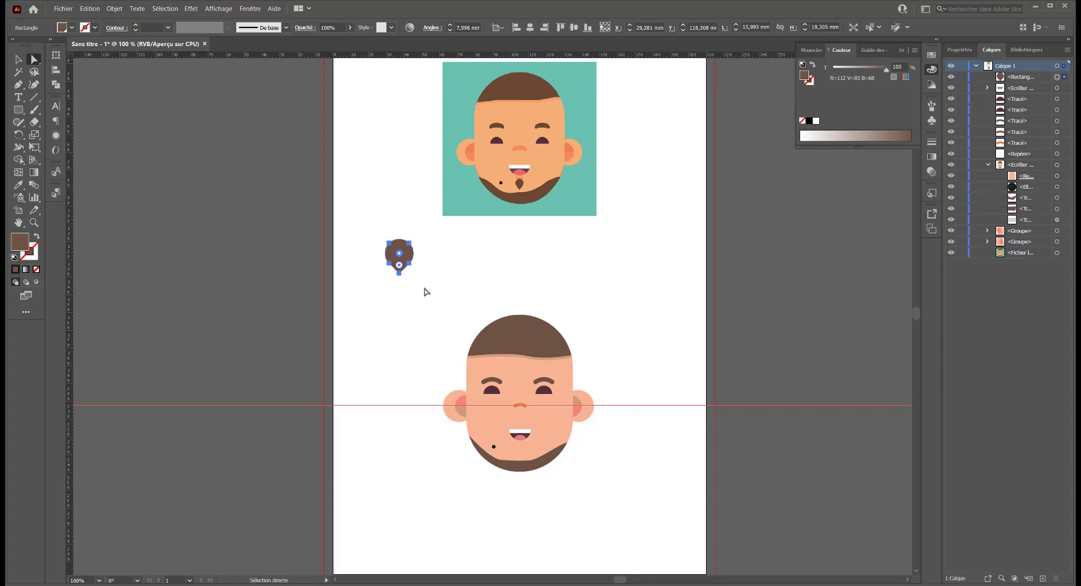
- Pull the brown shape's bottom anchor into a point and shrink it to a 7.83 mm teardrop goatee
key("v")
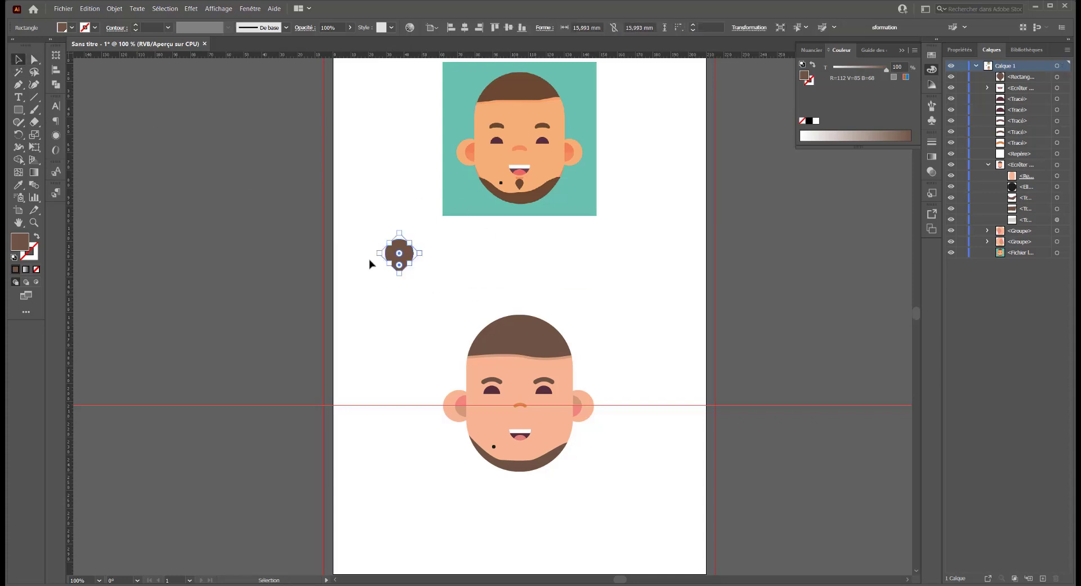
mouse_move(399, 273)
left_mouse_down()
mouse_move(390, 337)
mouse_move(400, 273)
left_mouse_up()
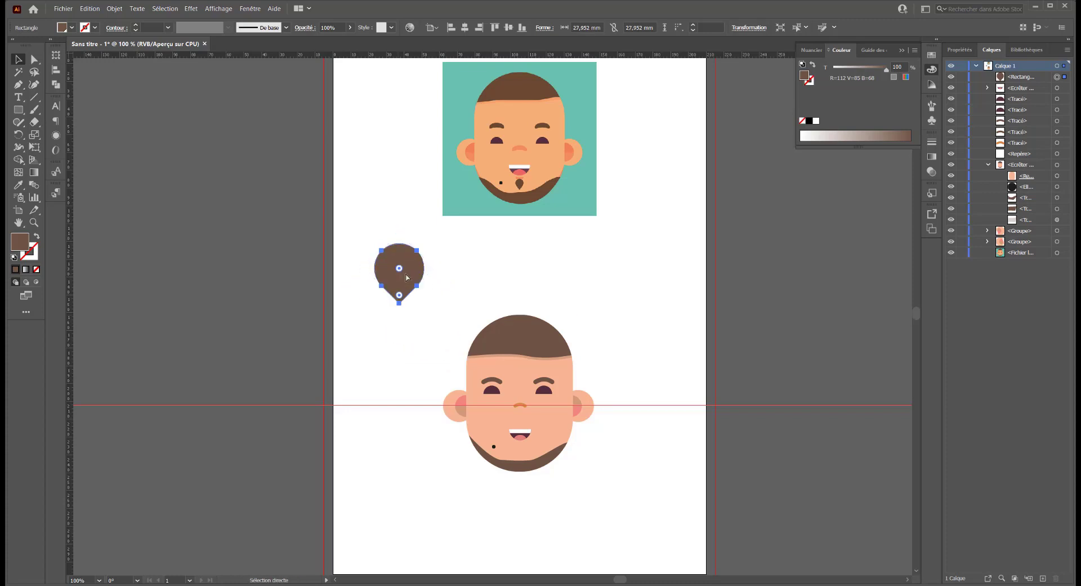
left_click(35, 59)
left_click_drag(424, 293, 374, 260)
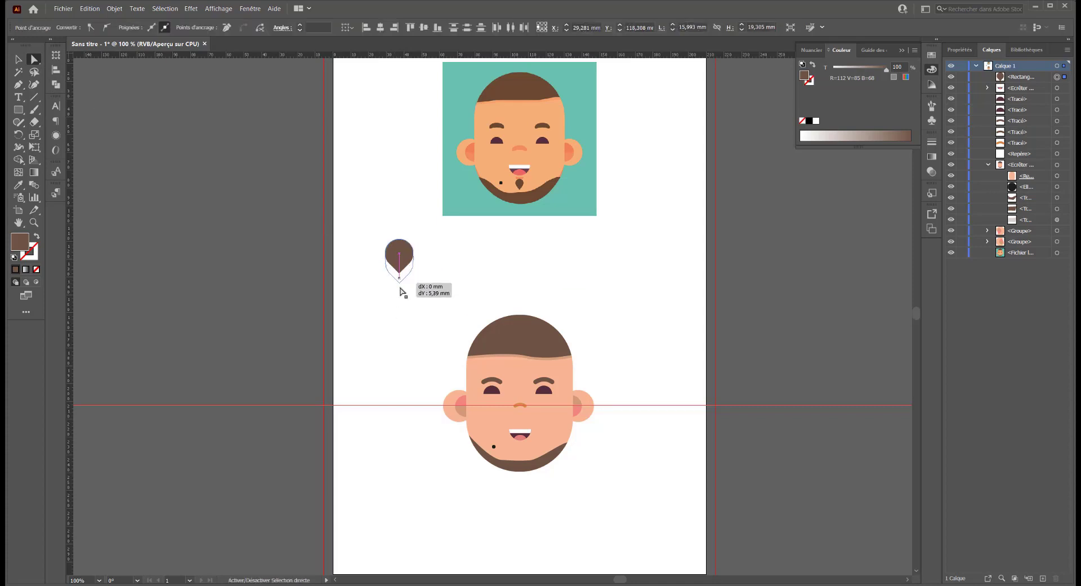
left_click_drag(399, 278, 400, 285)
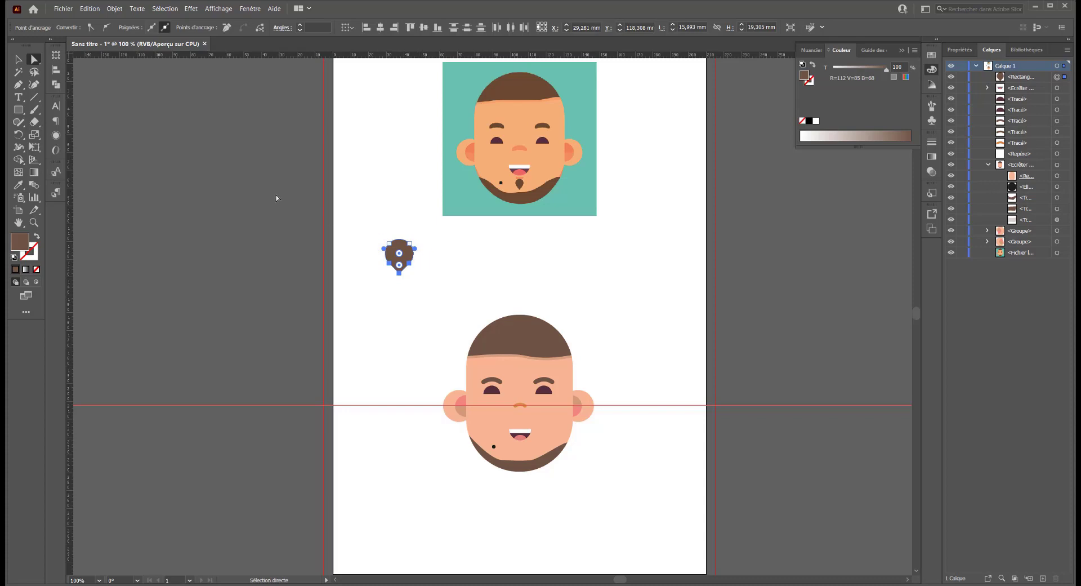
left_click(18, 59)
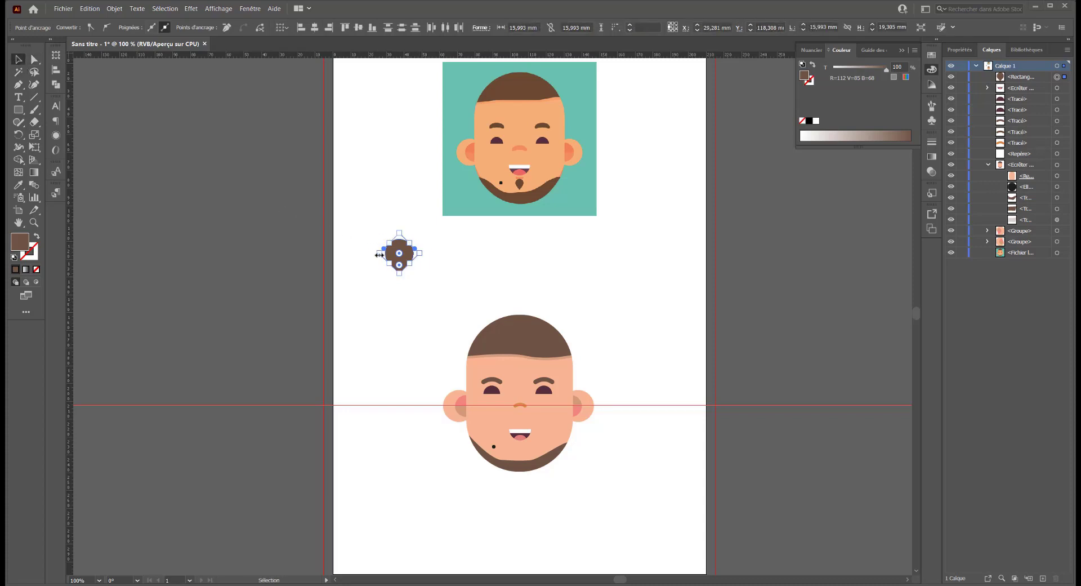
mouse_move(378, 255)
left_mouse_down()
mouse_move(403, 254)
mouse_move(519, 451)
left_mouse_up()
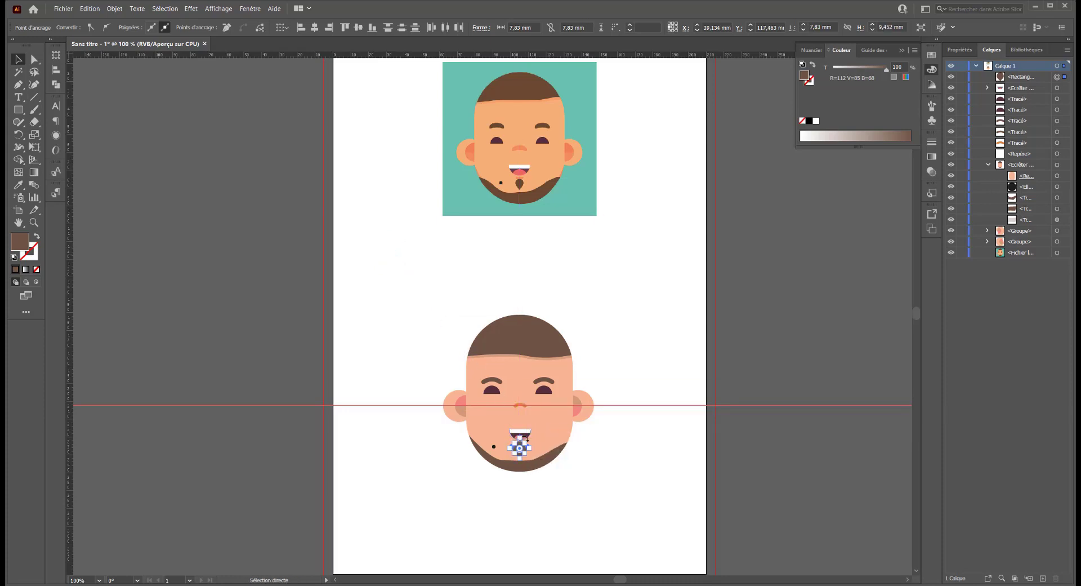
- Try shrinking the chin circle, undo back to 7.83 mm, and open the Edition menu
scroll(521, 438, "up", 2)
scroll(517, 437, "up", 3)
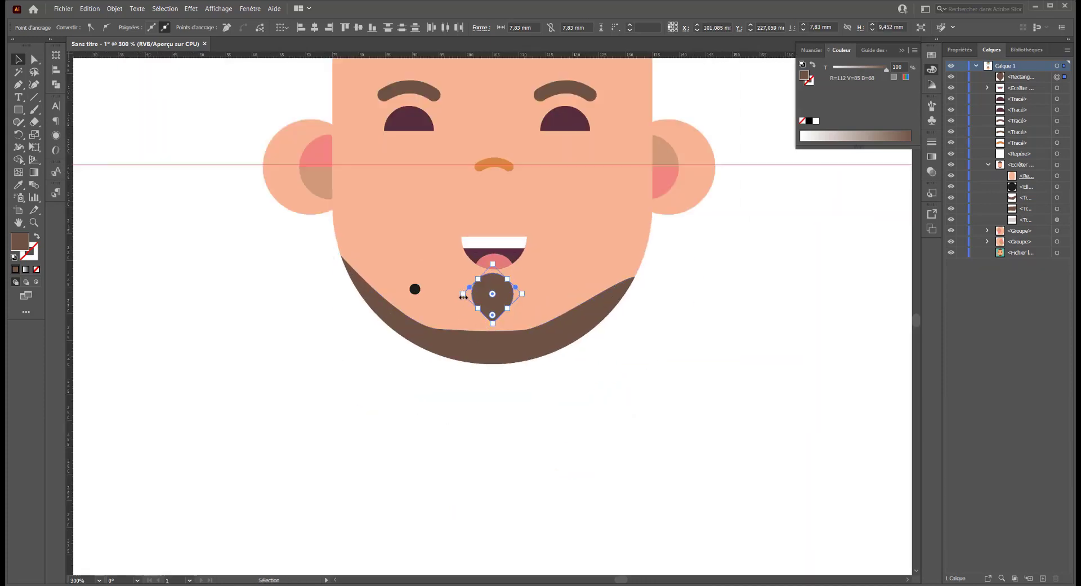
left_click_drag(463, 295, 477, 296)
key("a")
left_click(501, 297)
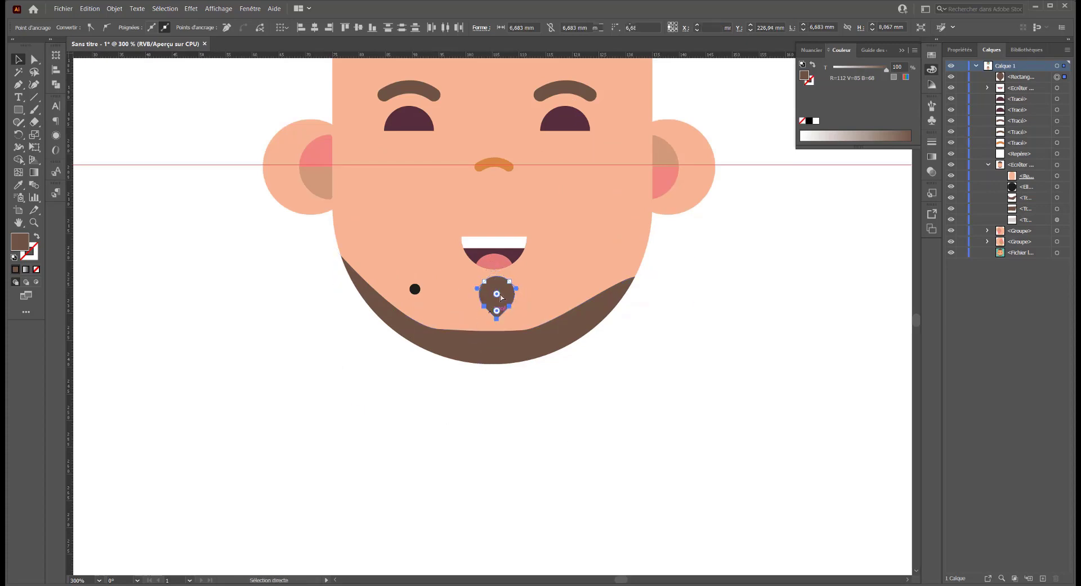
key("ctrl+z")
mouse_move(463, 293)
left_mouse_down()
mouse_move(489, 296)
mouse_move(472, 296)
left_mouse_up()
key("ctrl+z")
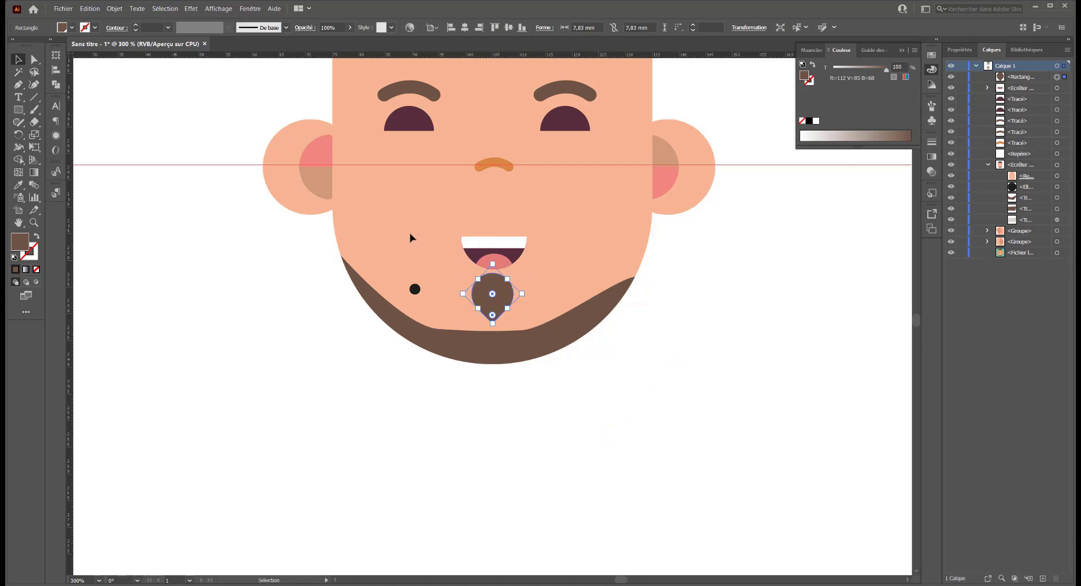
left_click(90, 8)
mouse_move(104, 285)
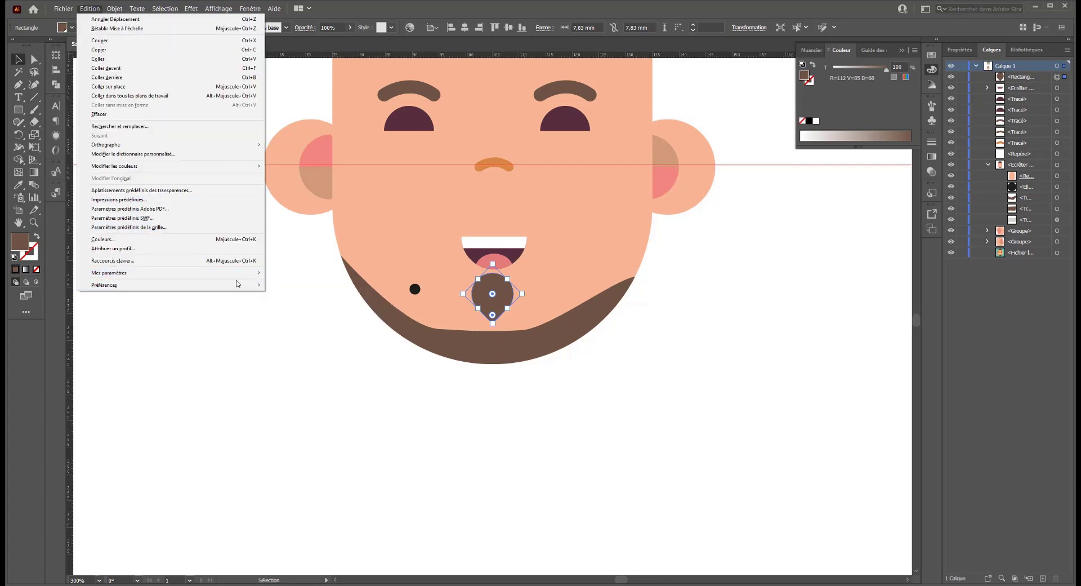
- Turn off scaling of corner radii and of strokes and effects in General preferences
left_click(288, 286)
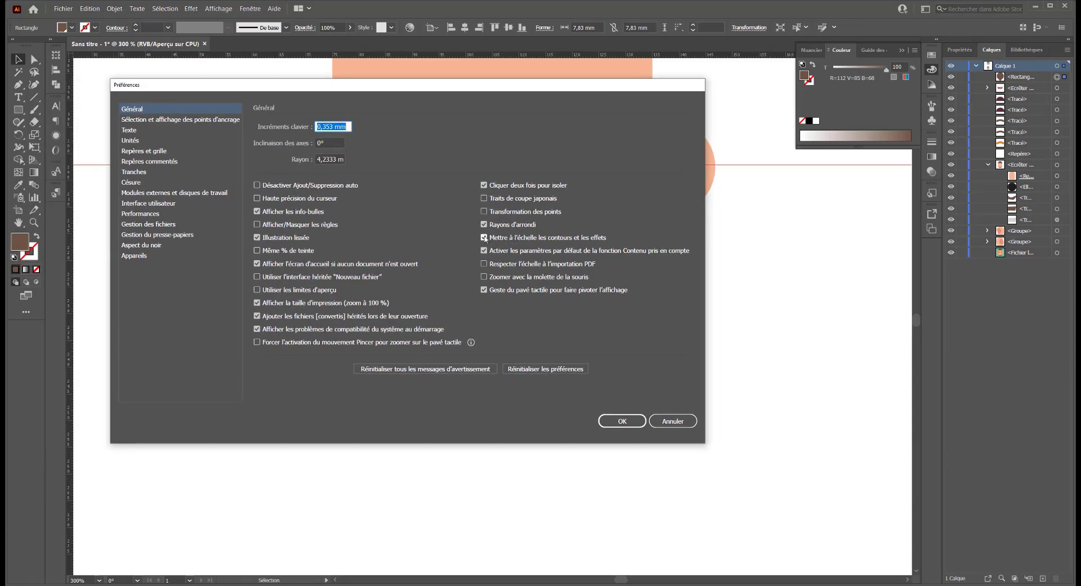
left_click(490, 225)
left_click(638, 419)
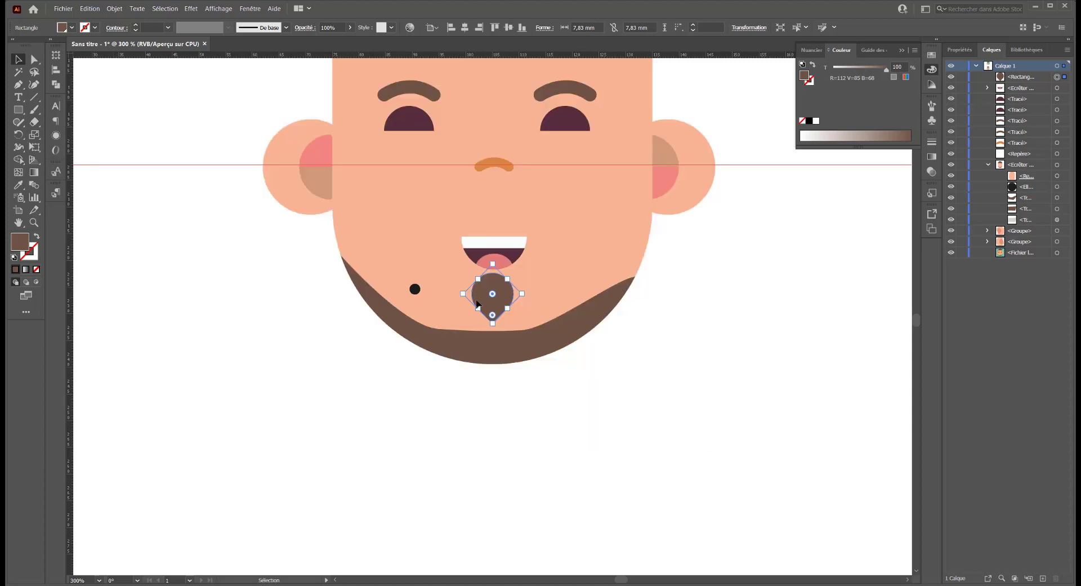
left_click_drag(492, 315, 492, 323)
left_click(92, 9)
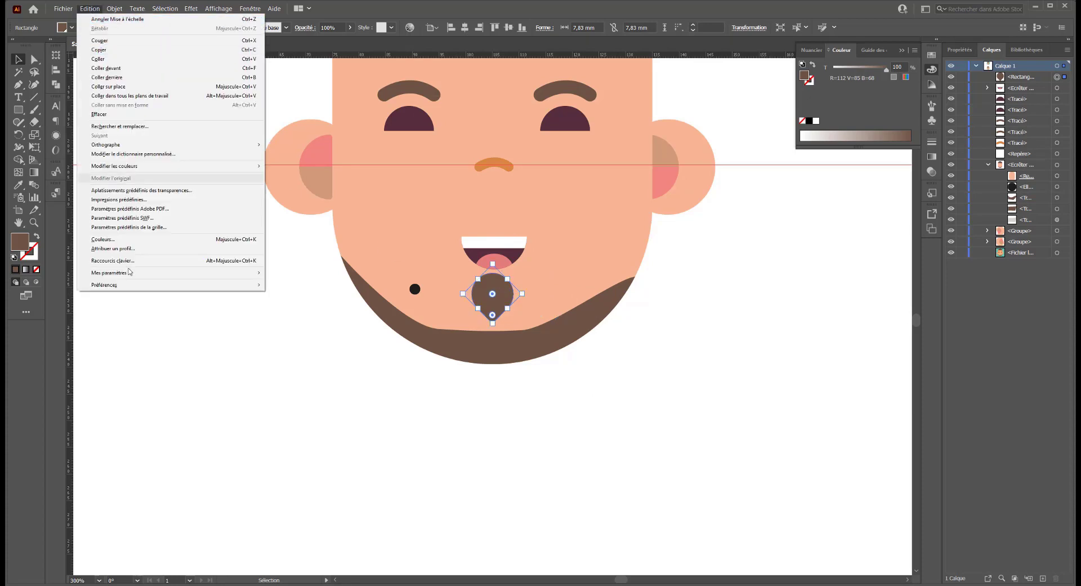
mouse_move(169, 285)
left_click(295, 285)
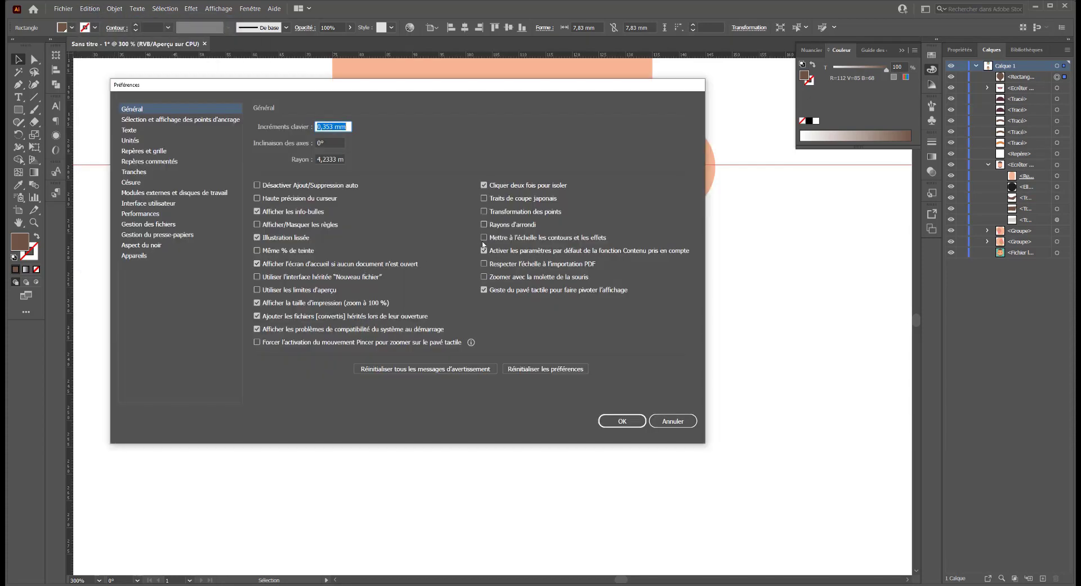
left_click(603, 420)
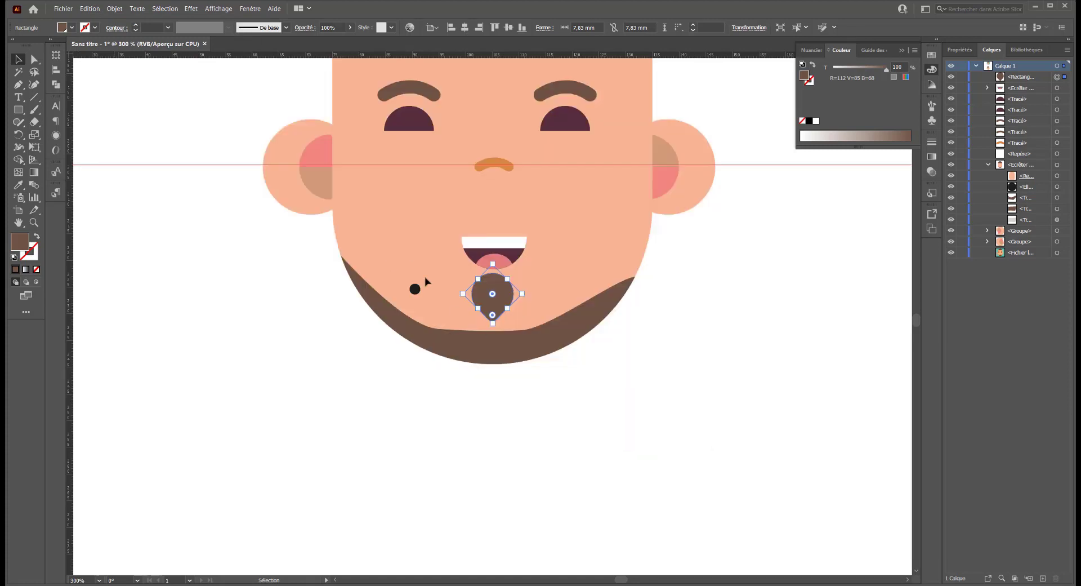
- Drag the chin circle's bottom anchor into a sharp point, undoing the accidental skew
mouse_move(463, 294)
left_mouse_down()
mouse_move(477, 292)
mouse_move(463, 293)
left_mouse_up()
left_click(33, 58)
left_click(478, 279)
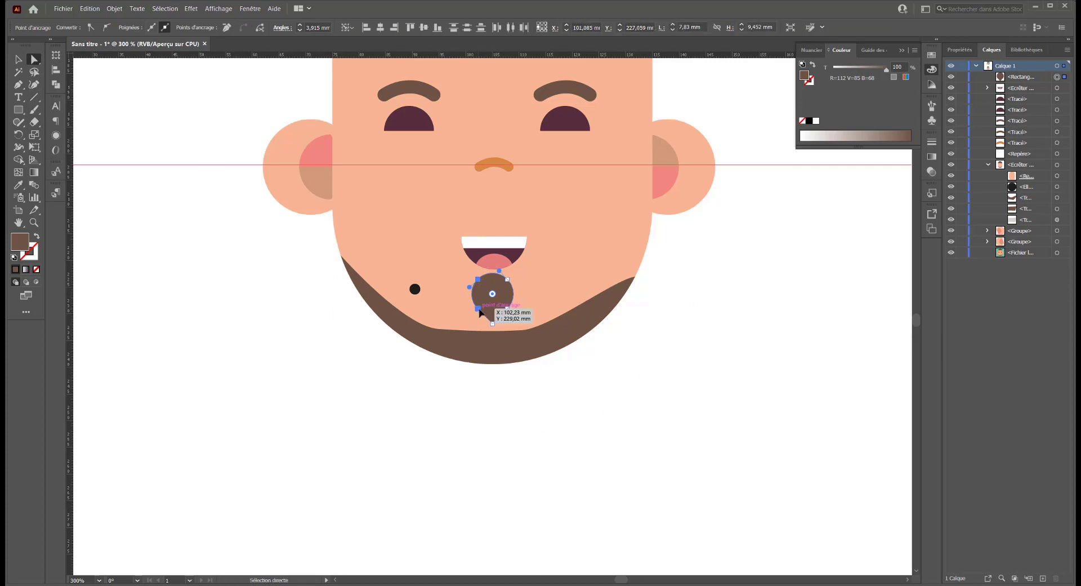
left_click_drag(479, 312, 480, 313)
left_click_drag(481, 283, 502, 285)
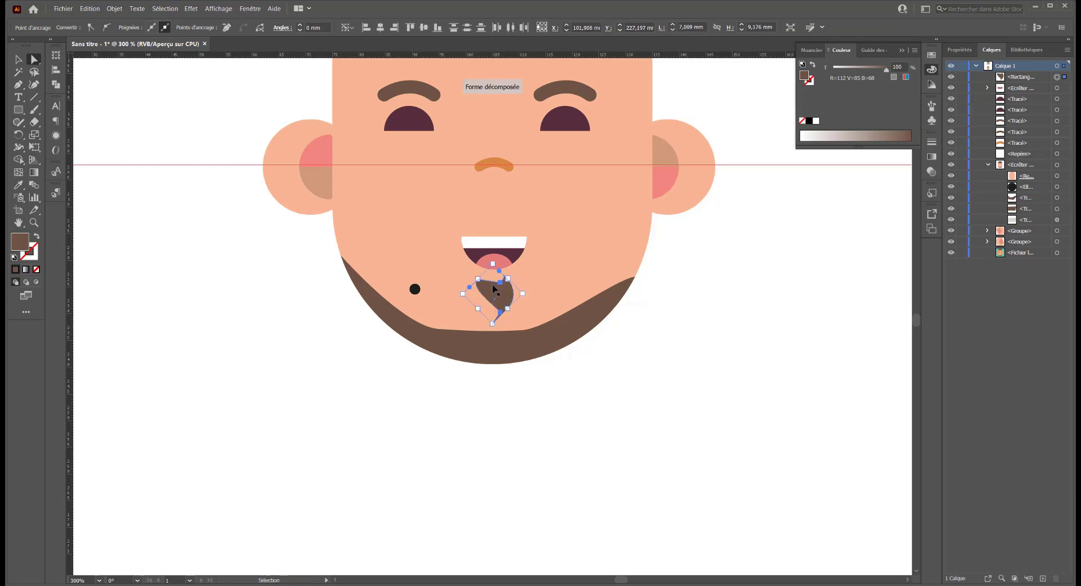
key("ctrl+z")
- Check the teardrop's top-left anchor, then select the whole 7.83 × 9.452 mm teardrop path
scroll(475, 273, "up", 3, "alt")
scroll(475, 274, "up", 2, "alt")
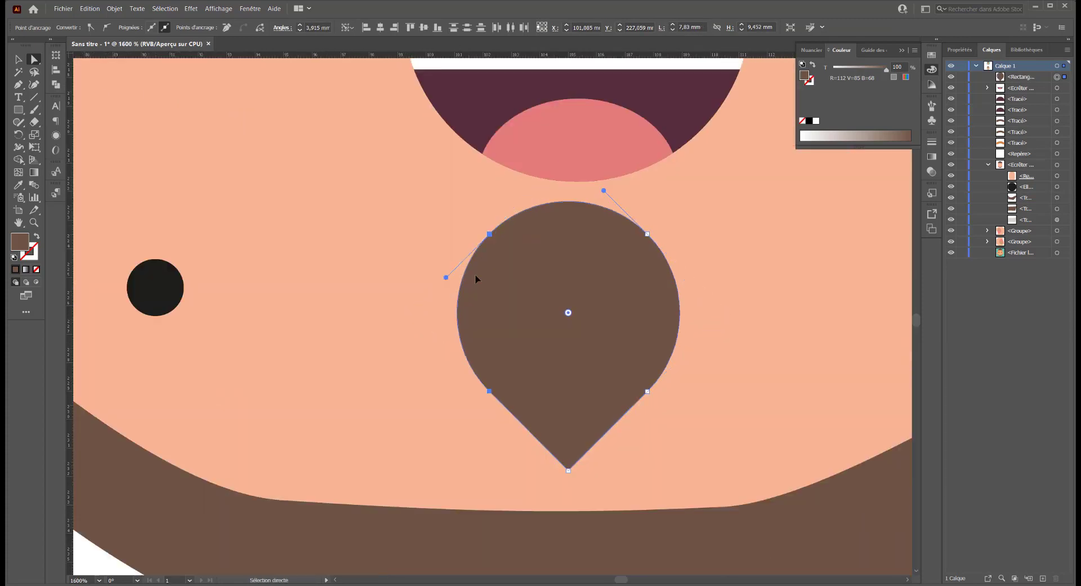
left_click(489, 233)
left_click(489, 233)
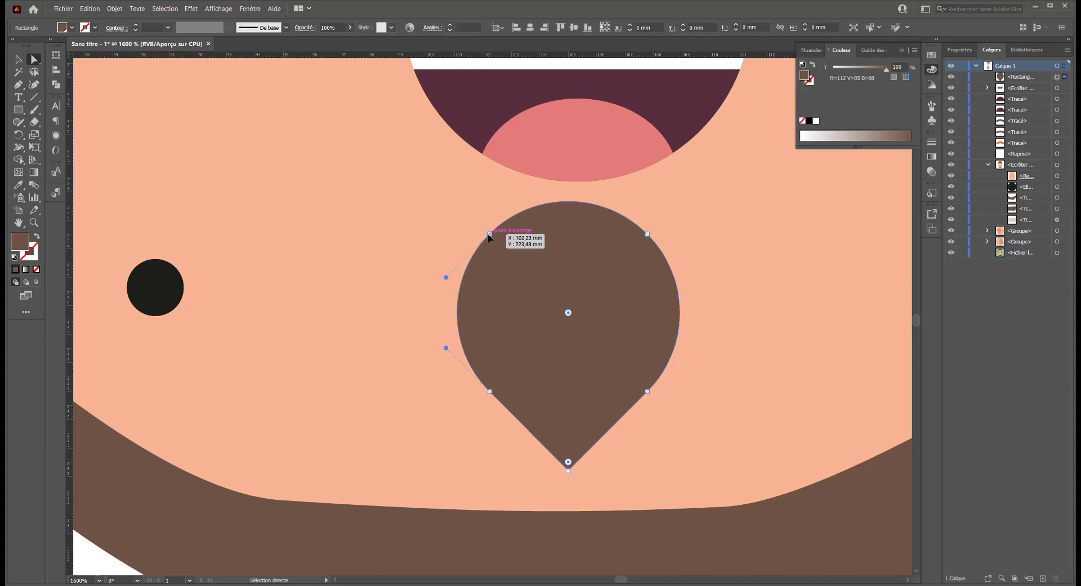
left_click(490, 233)
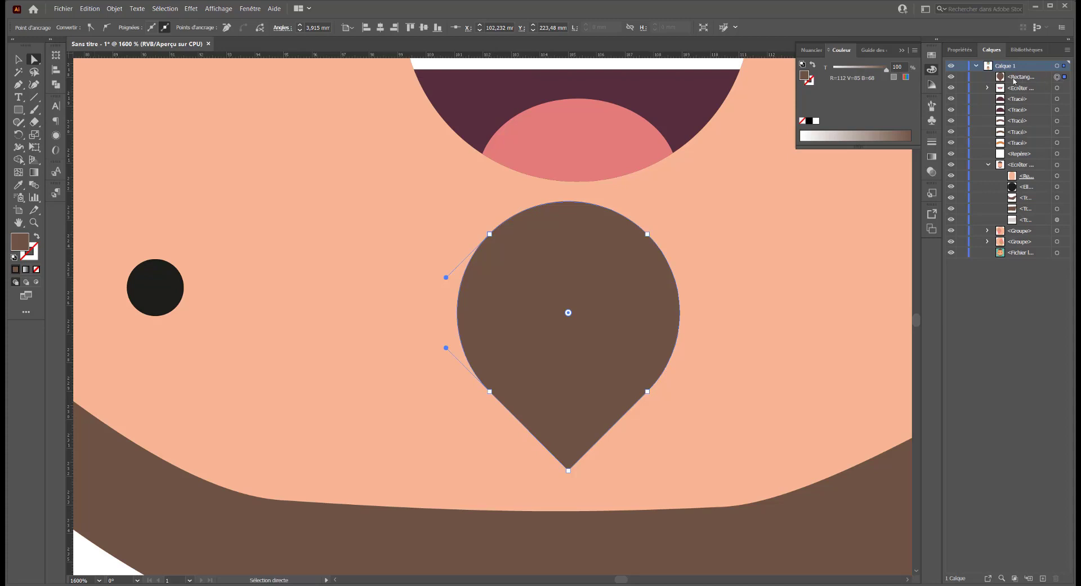
left_click(595, 279)
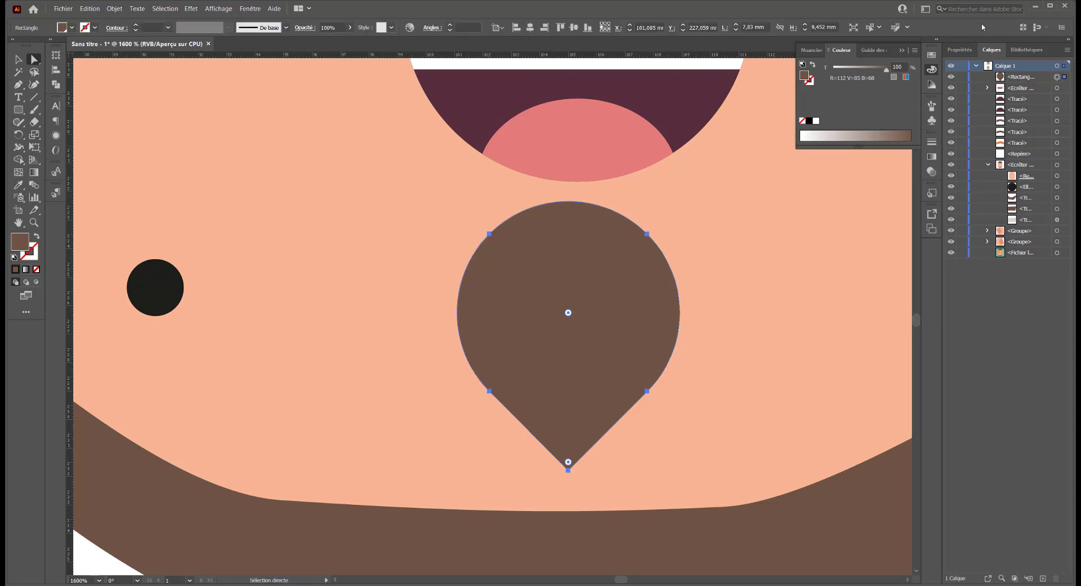
- Create layer Calque 2 and move the teardrop shape into it
left_click(1043, 577)
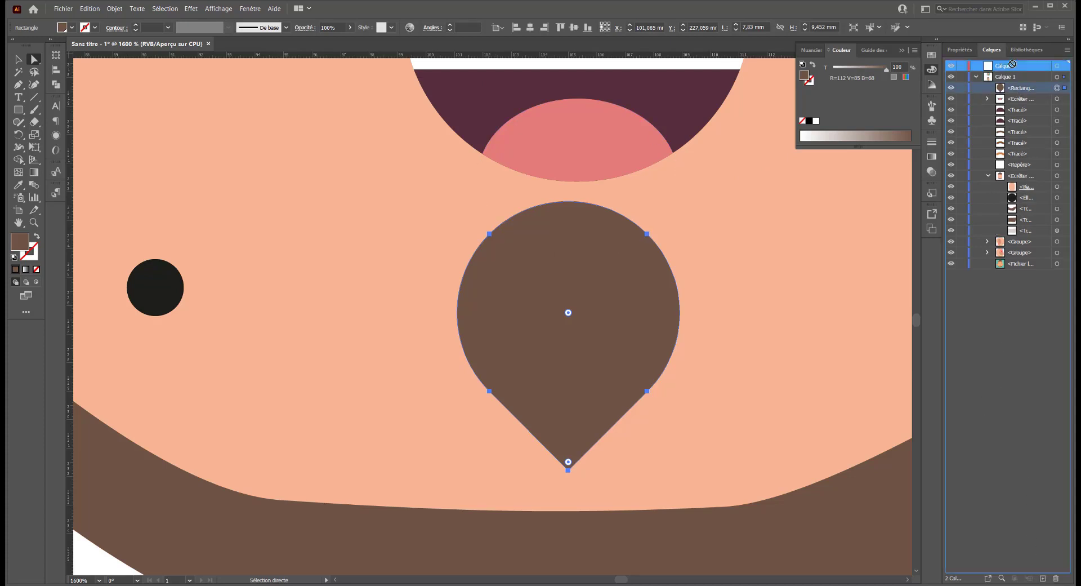
left_click_drag(1014, 90, 1011, 66)
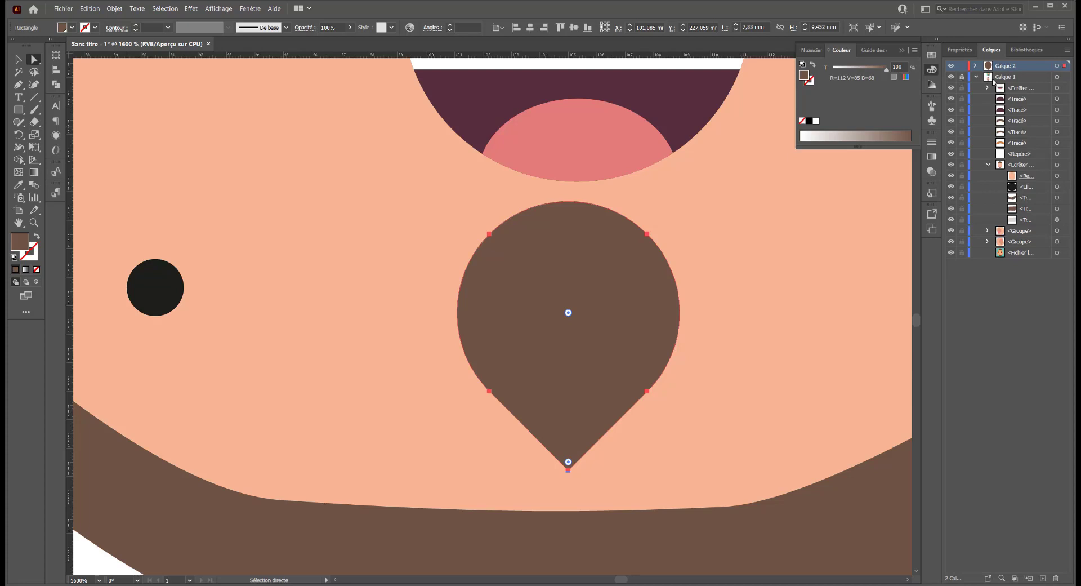
left_click(425, 193)
- Pull the goatee's left and right anchors inward to slim it to about 5.54 mm wide
mouse_move(430, 202)
left_mouse_down()
mouse_move(520, 290)
mouse_move(521, 439)
left_mouse_up()
left_click_drag(488, 388, 530, 389)
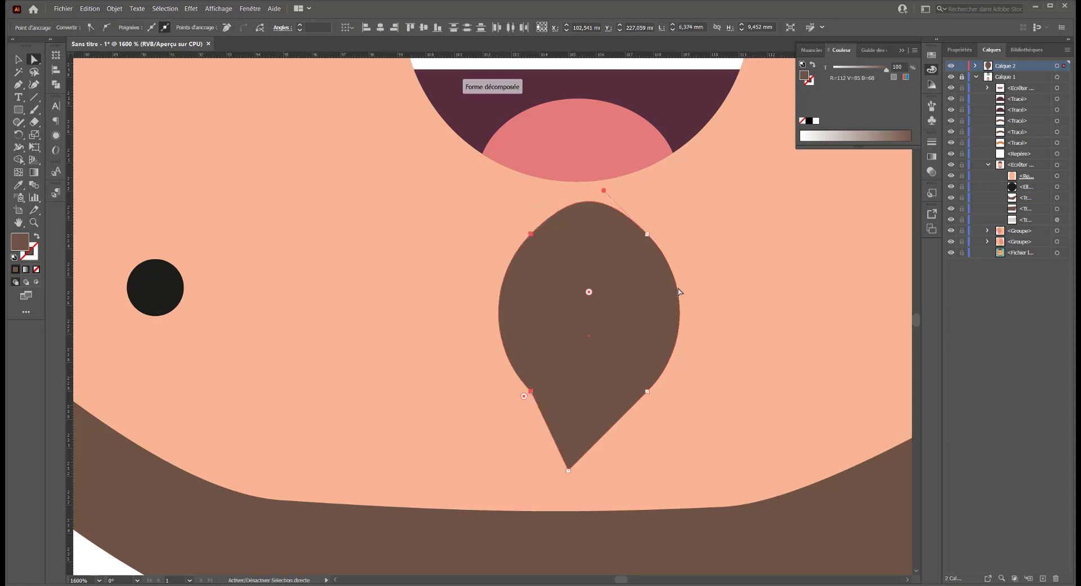
mouse_move(690, 213)
left_mouse_down()
mouse_move(644, 390)
mouse_move(624, 392)
left_mouse_up()
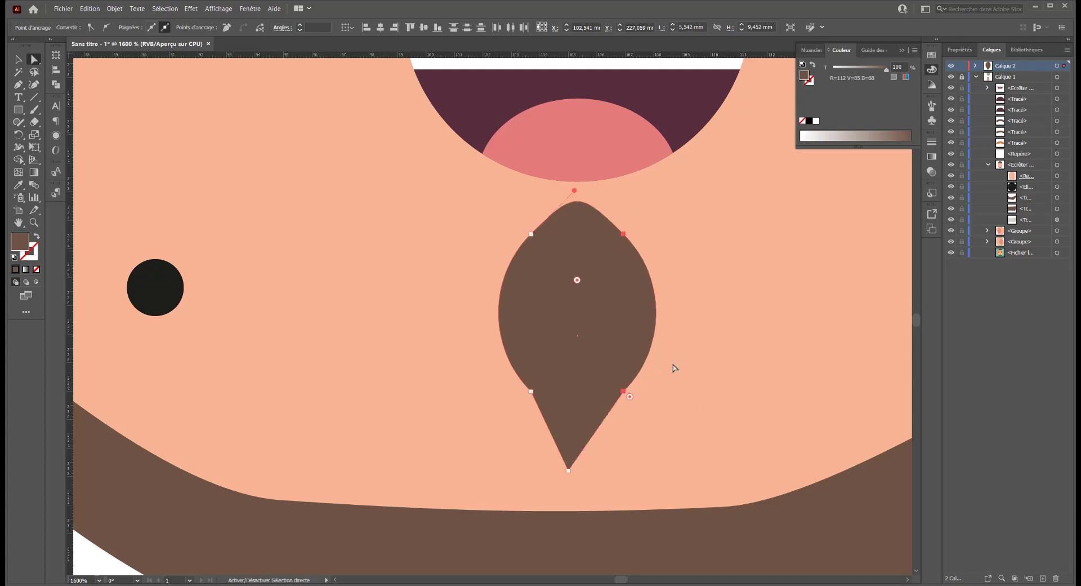
left_click(676, 368)
key("ctrl+minus")
key("ctrl+minus")
key("ctrl+minus")
key("ctrl+minus")
key("ctrl+minus")
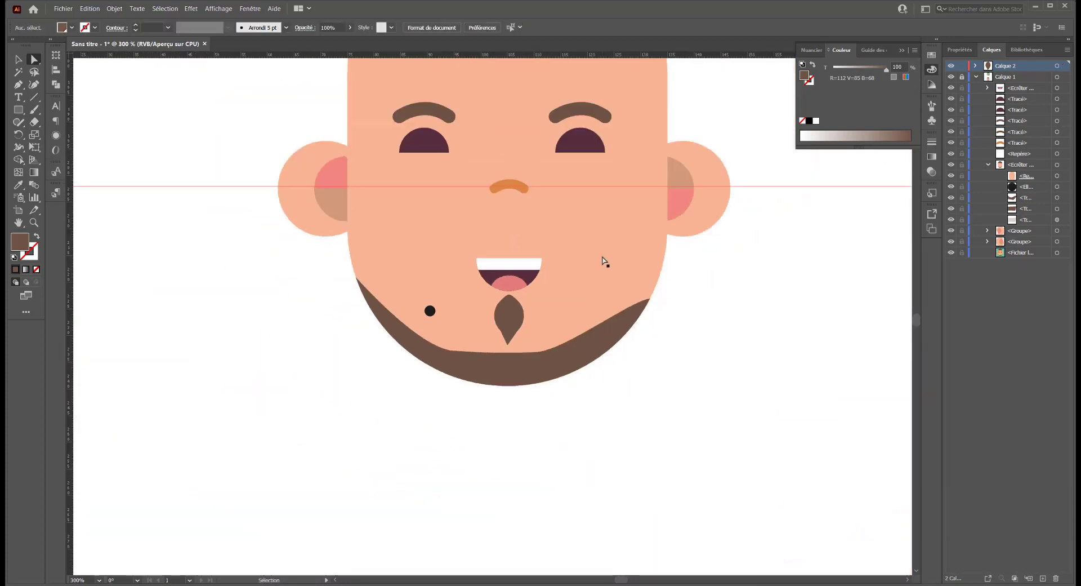
key("ctrl+minus")
key("ctrl+minus")
key("ctrl+minus")
key("ctrl+minus")
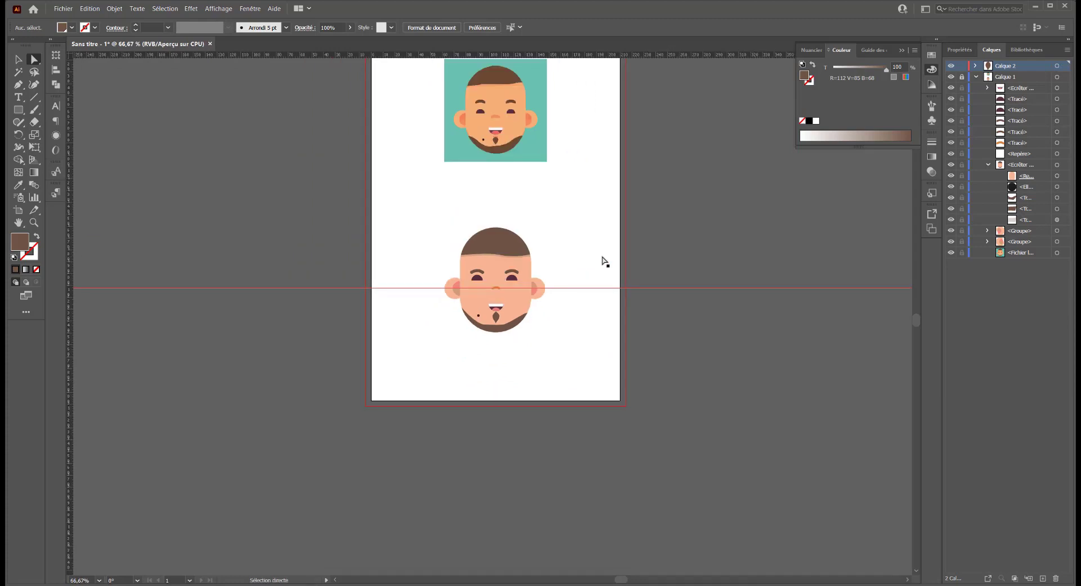
key("ctrl+plus")
key("ctrl+plus")
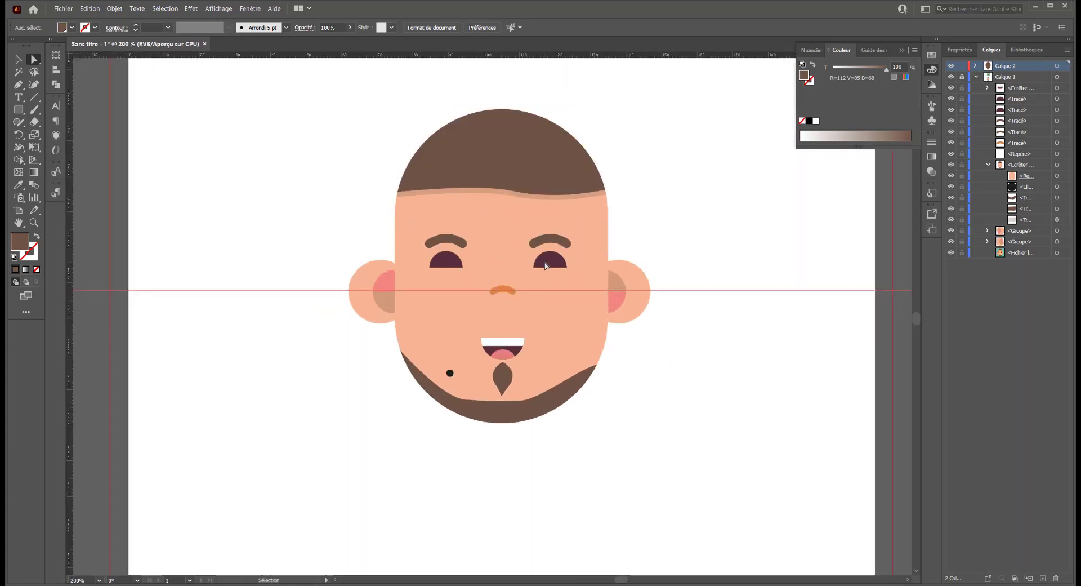
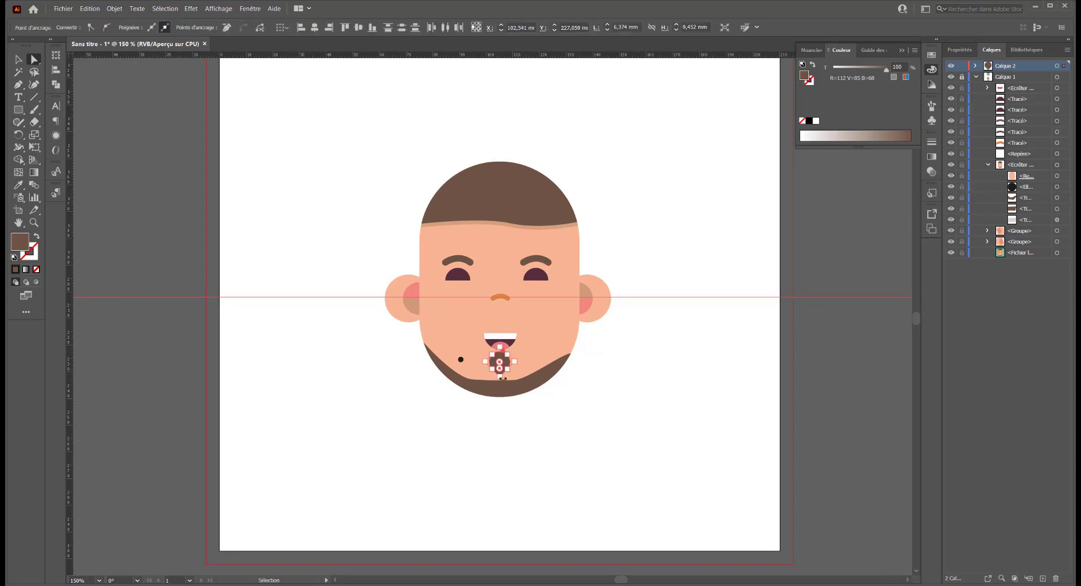
- Position the brown goatee just below the smile, then zoom out to the full artboard
left_click(641, 434)
left_click_drag(503, 371, 501, 356)
left_click(18, 59)
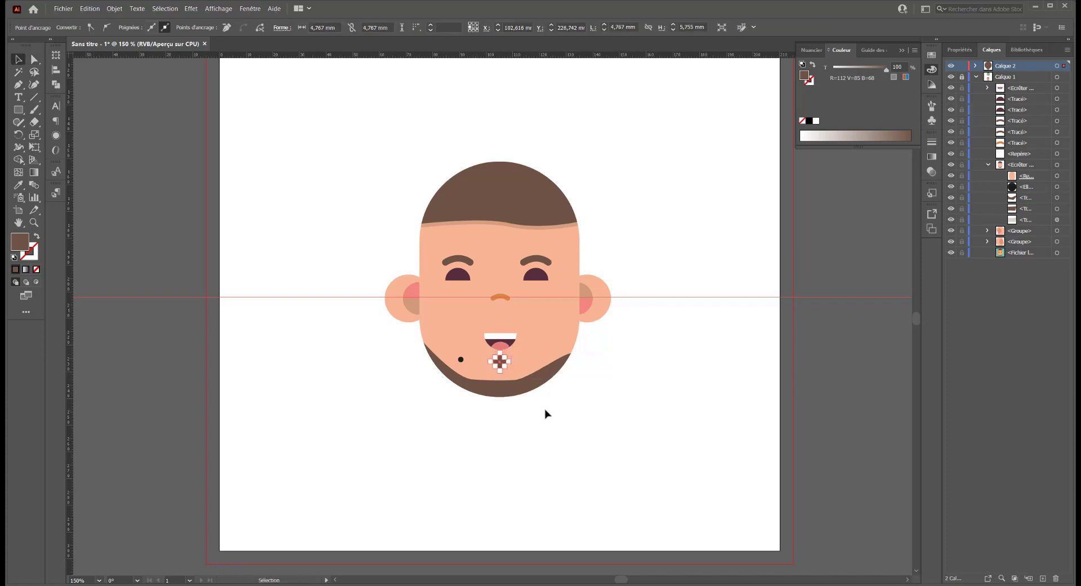
left_click(546, 413)
scroll(575, 379, "up", 1)
scroll(569, 370, "up", 1)
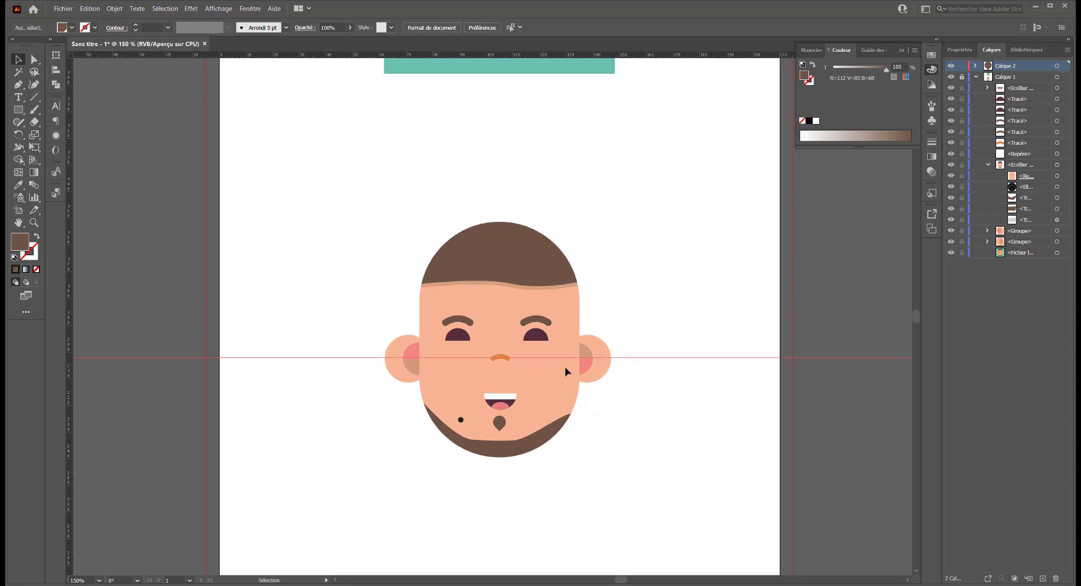
scroll(568, 371, "up", 4, "alt")
key("ctrl+minus")
key("ctrl+minus")
key("ctrl+minus")
key("ctrl+minus")
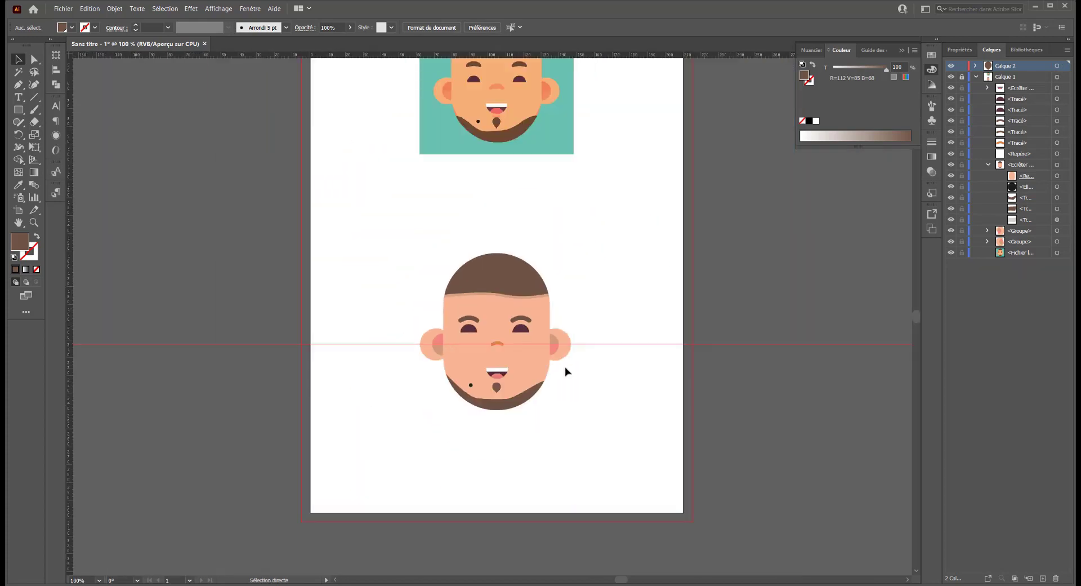
scroll(563, 321, "up", 3)
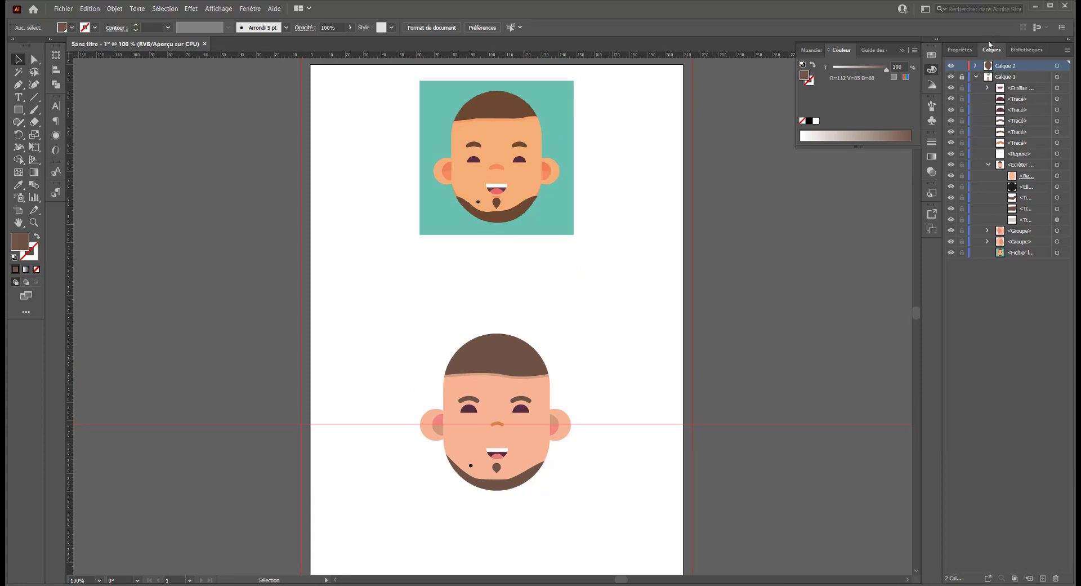
- Nest Calque 2 inside Calque 1, then select and zoom in on the orange nose curve
left_click_drag(991, 69, 1001, 84)
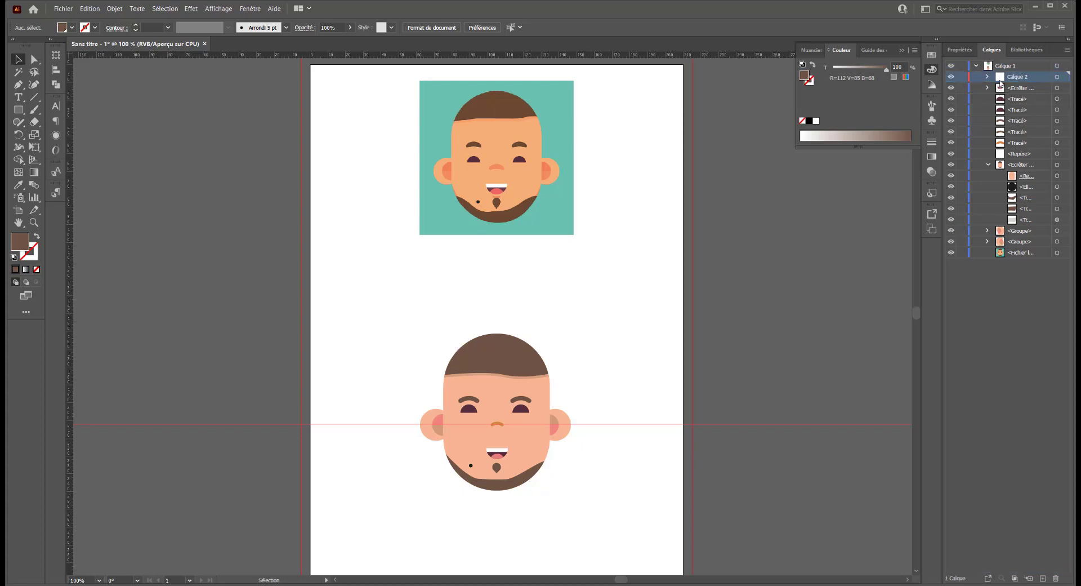
left_click(498, 425)
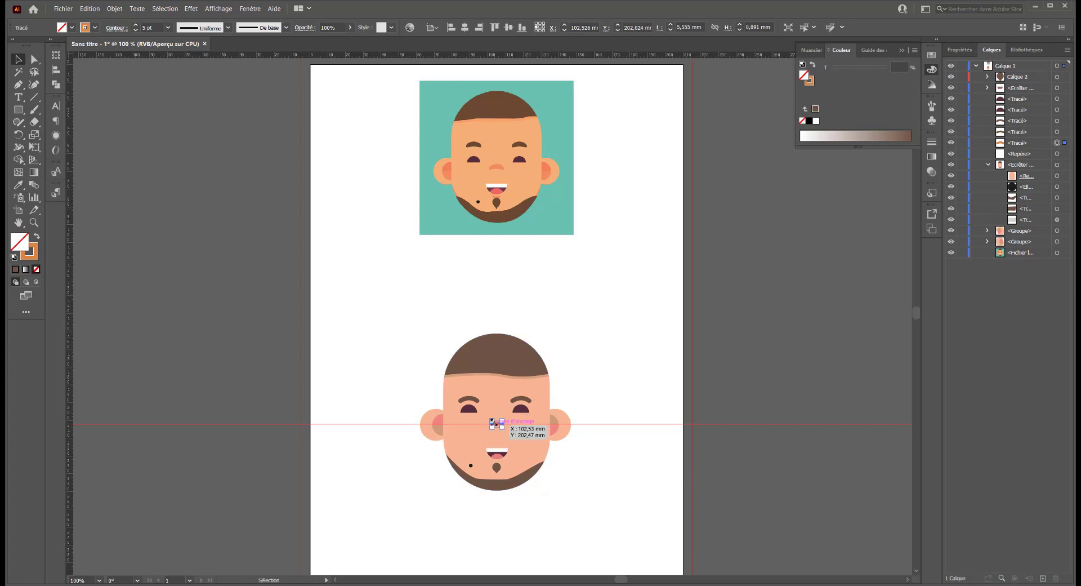
key("ctrl+plus")
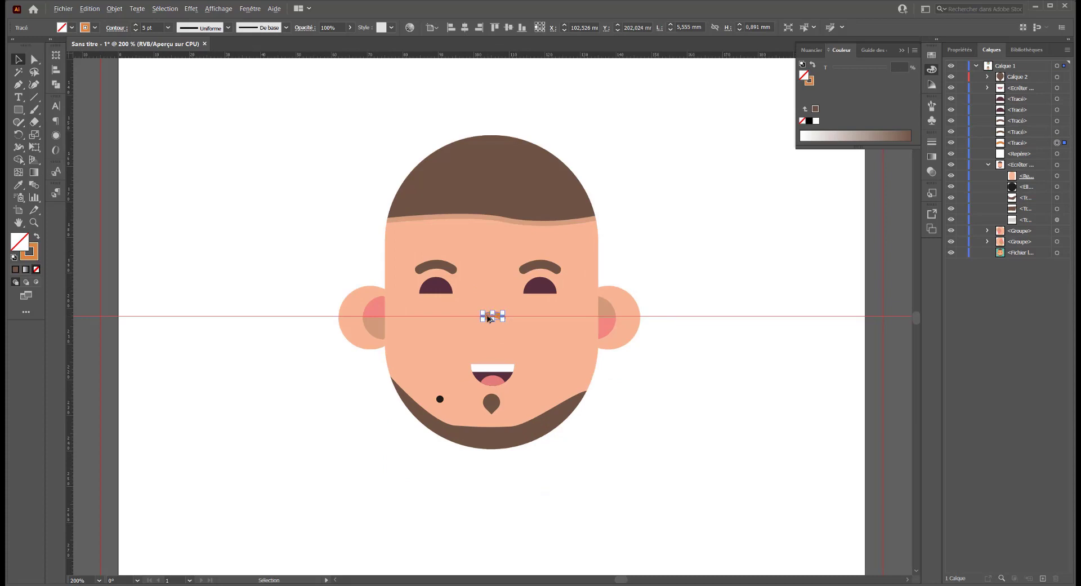
- Duplicate the nose curve onto the chin, nudge it down and thin its stroke to 4 pt
left_click_drag(489, 319, 489, 389)
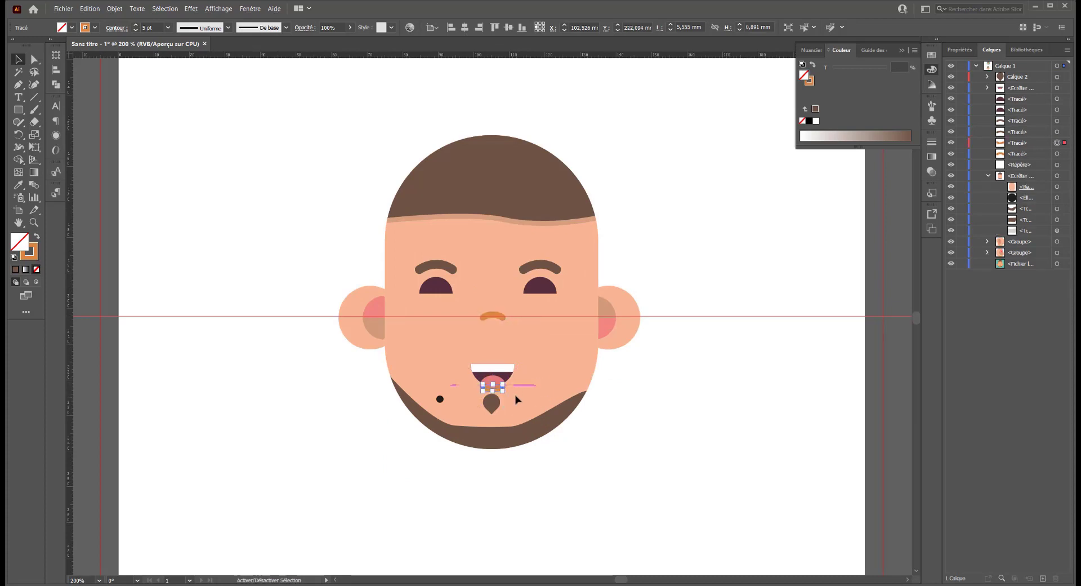
key("Down")
key("Down")
key("Down")
key("Down")
key("Down")
key("Down")
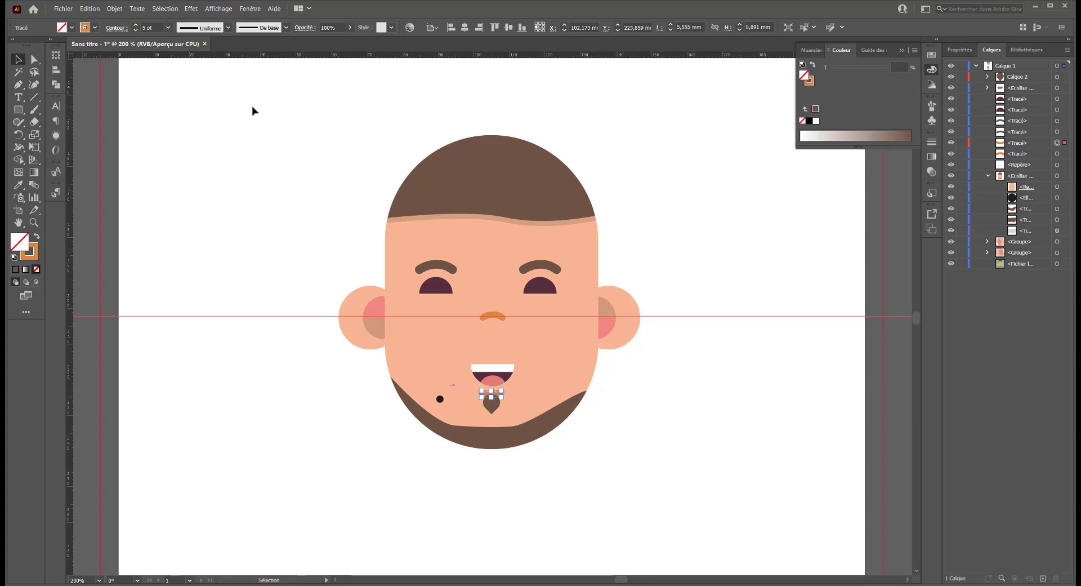
left_click(135, 31)
left_click(293, 260)
key("ctrl+minus")
key("ctrl+minus")
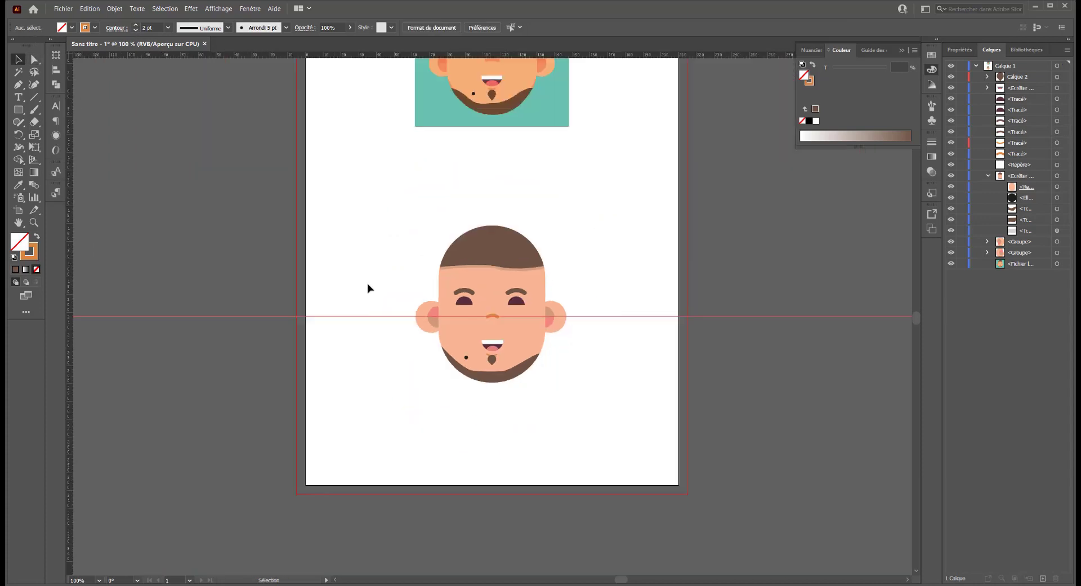
- Apply the Ovale 5 pt brush to the orange chin stroke
left_click(496, 354)
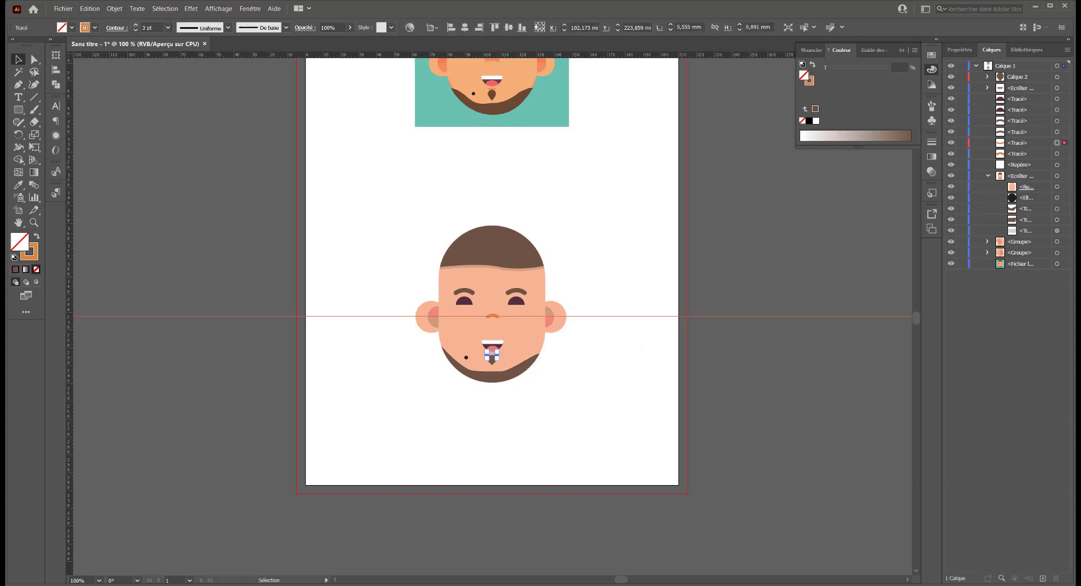
left_click(284, 28)
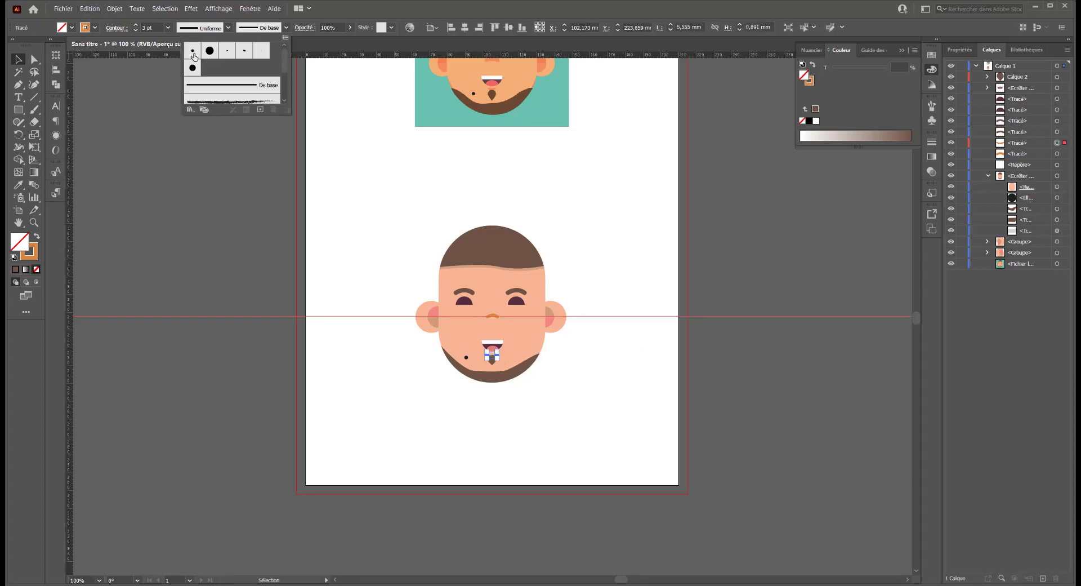
left_click(240, 52)
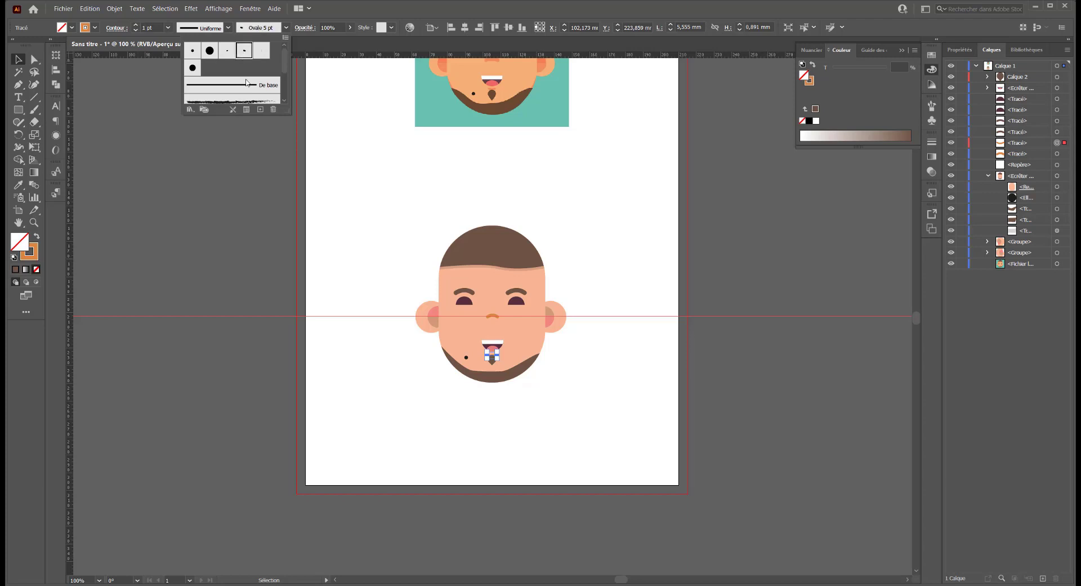
left_click(408, 388)
- Switch the chin stroke to the thinner Ovale 3 pt brush
key("ctrl+plus")
key("ctrl+plus")
key("ctrl+plus")
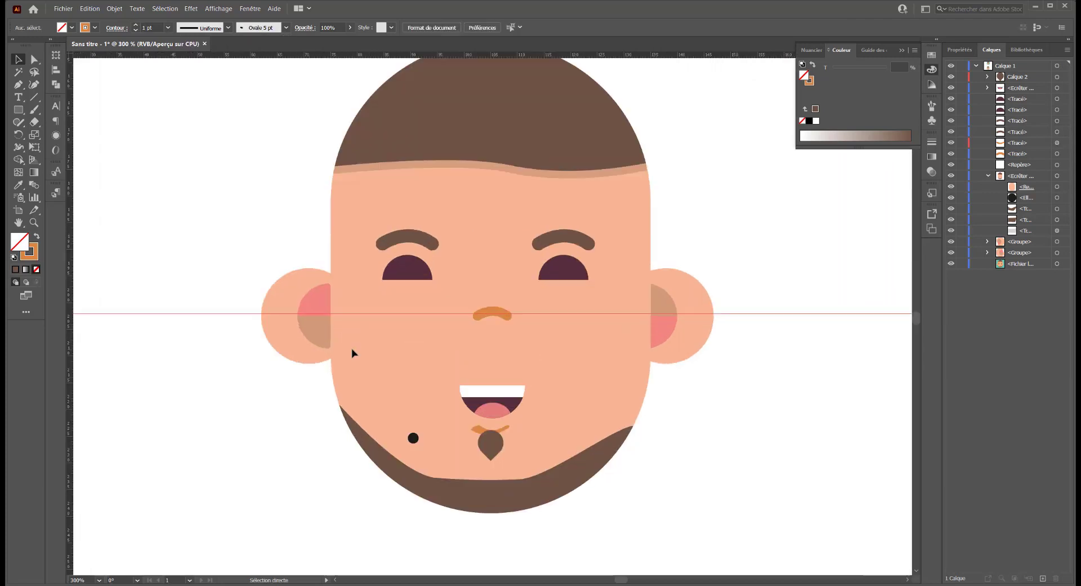
key("v")
left_click(476, 430)
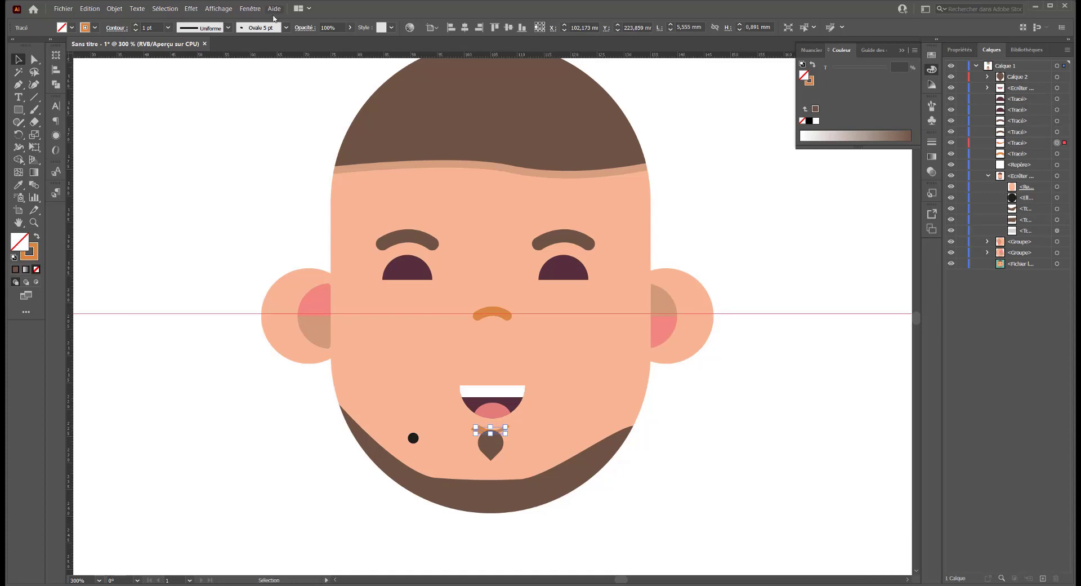
left_click(286, 27)
left_click(227, 55)
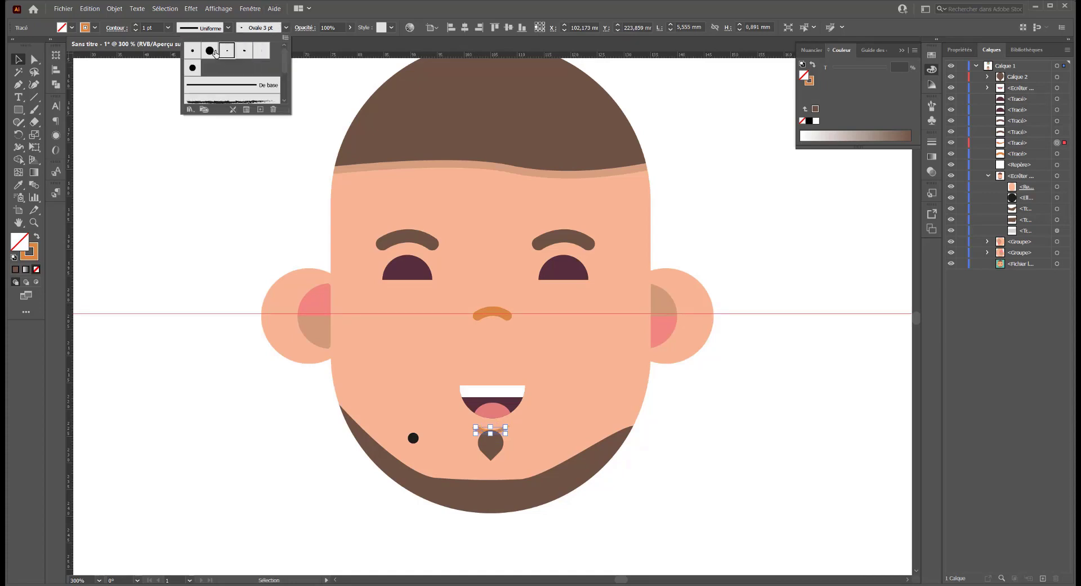
left_click(221, 208)
left_click(162, 258)
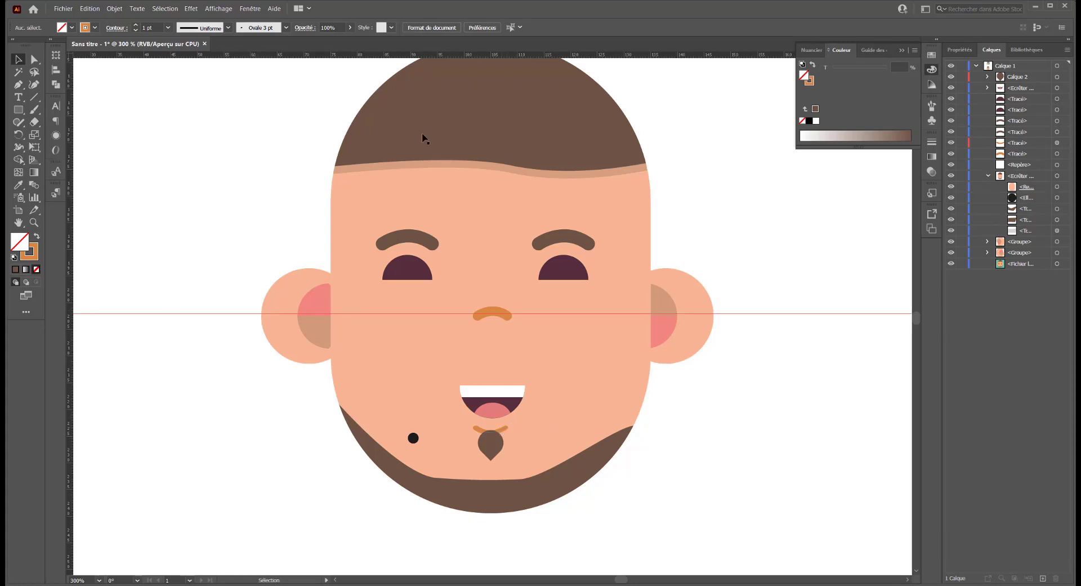
scroll(479, 315, "up", 2)
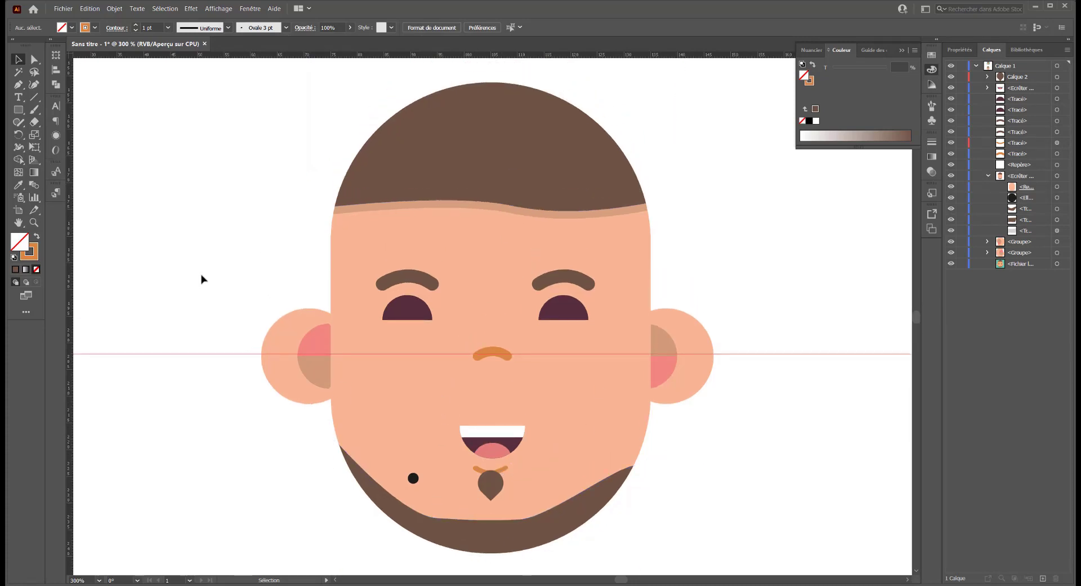
- Reshape the beard's bottom curve by dragging three of its anchor points, then zoom out
left_click(34, 59)
left_click(501, 541)
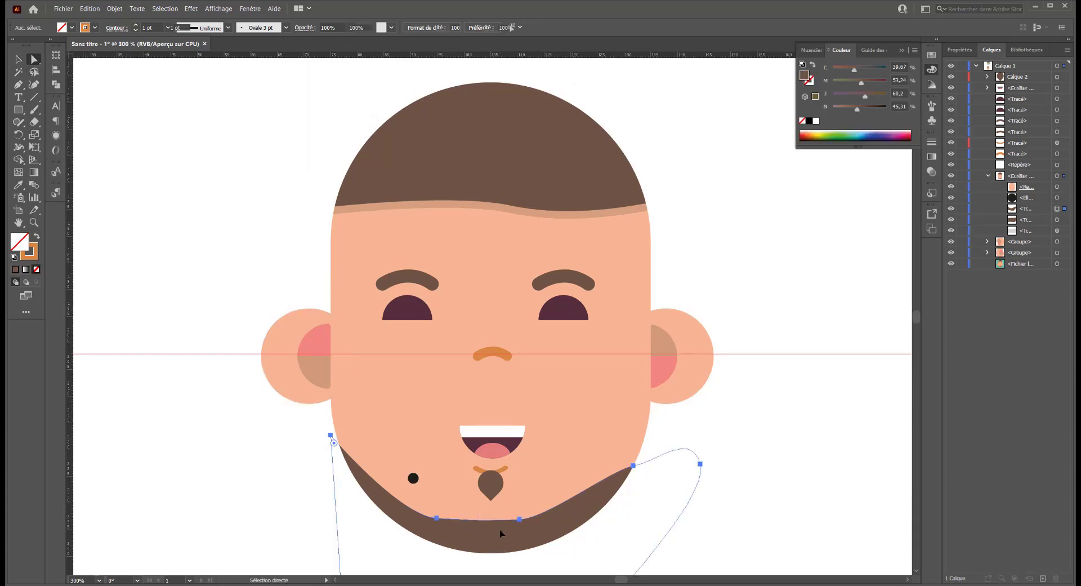
left_click(500, 533)
left_click_drag(518, 518, 527, 508)
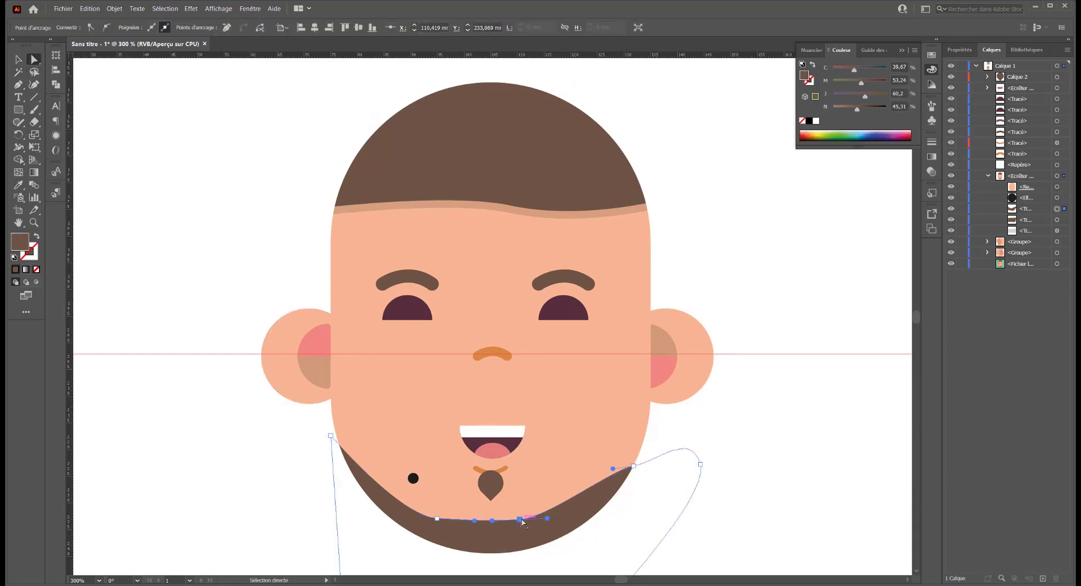
left_click_drag(437, 518, 430, 512)
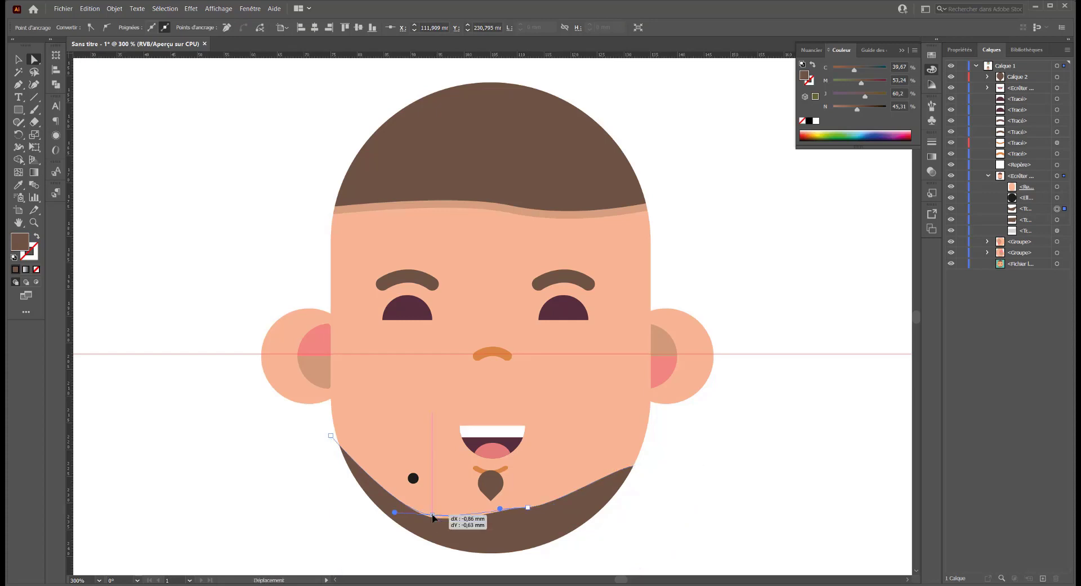
left_click_drag(501, 509, 505, 526)
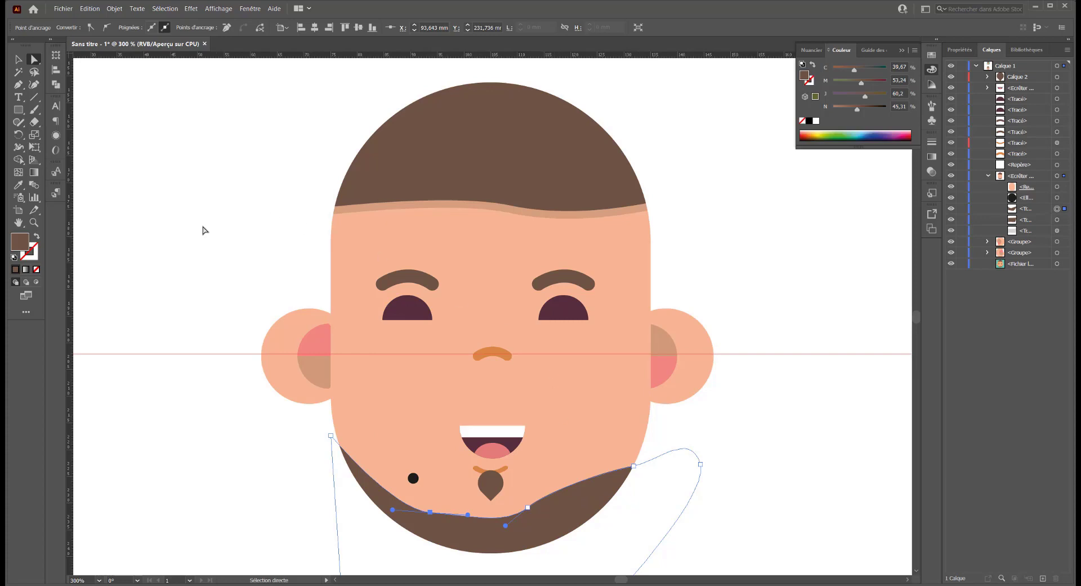
left_click(203, 229)
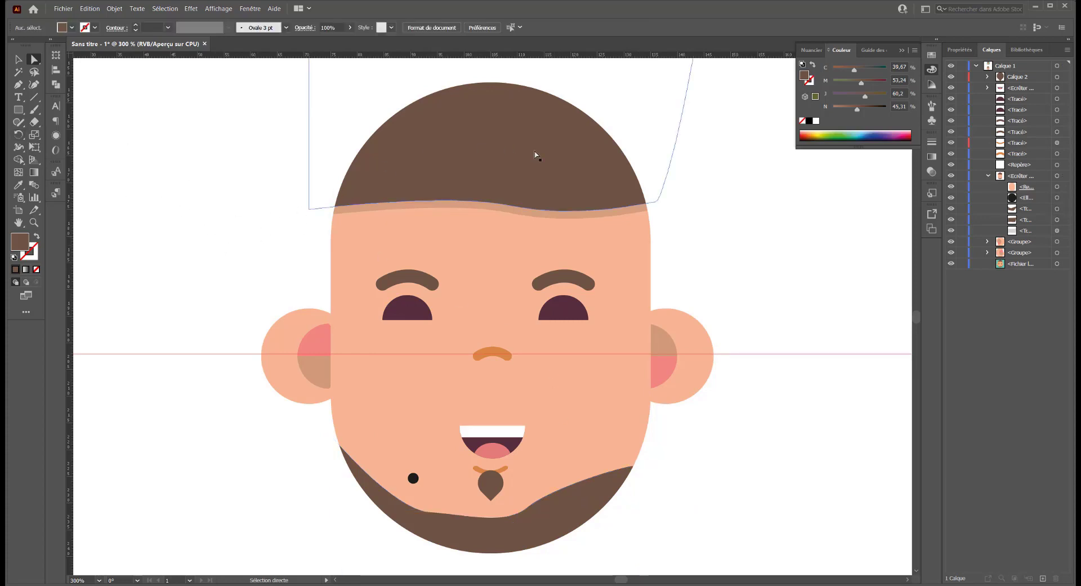
key("ctrl+minus")
key("ctrl+minus")
key("ctrl+minus")
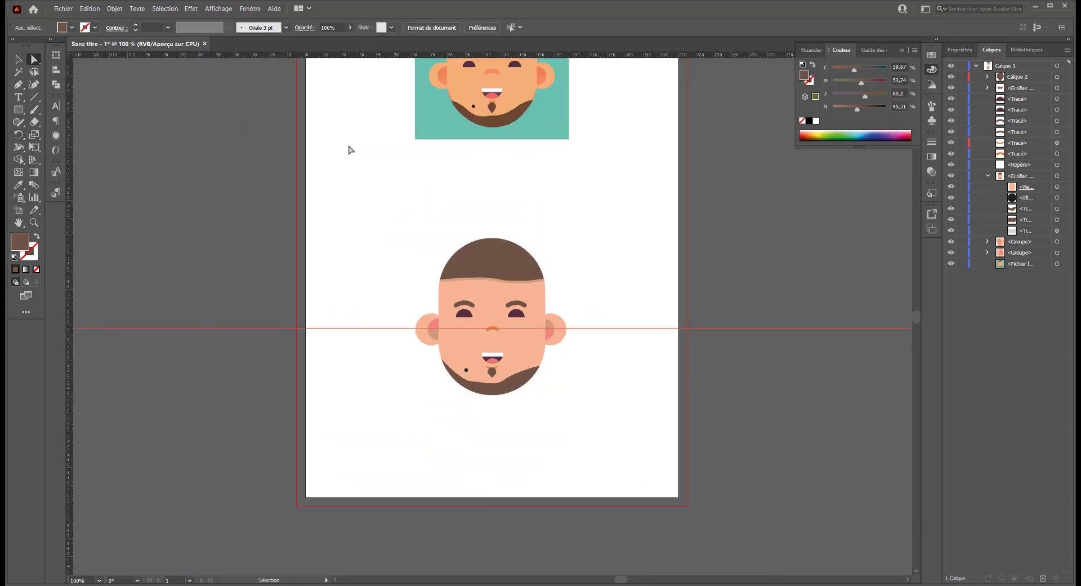
- Draw a brown rectangle from the hair to below the chin and move it behind the face
left_click(21, 111)
left_click_drag(517, 244, 573, 396)
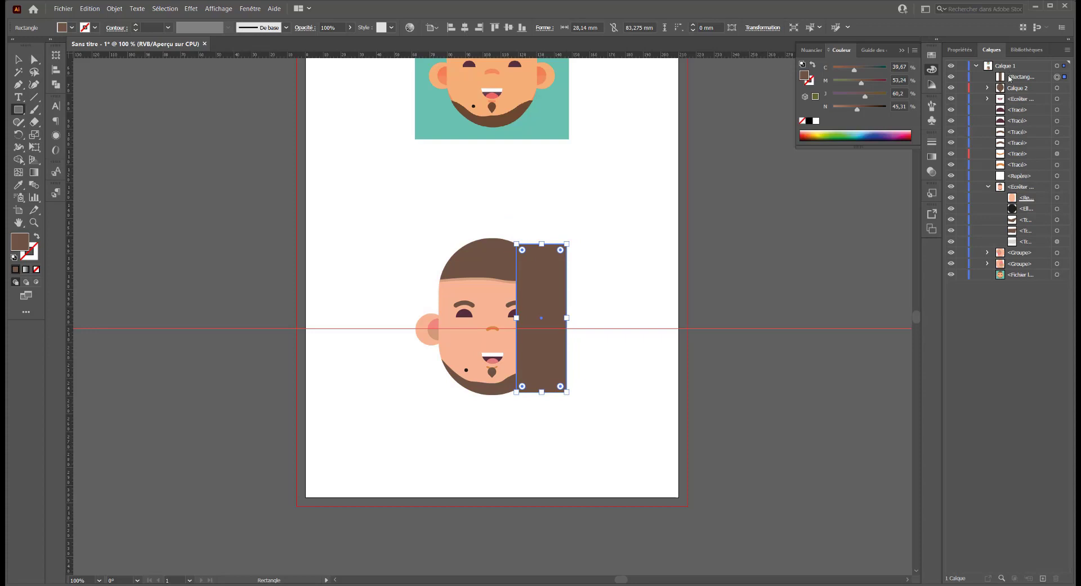
left_click_drag(1010, 78, 1008, 270)
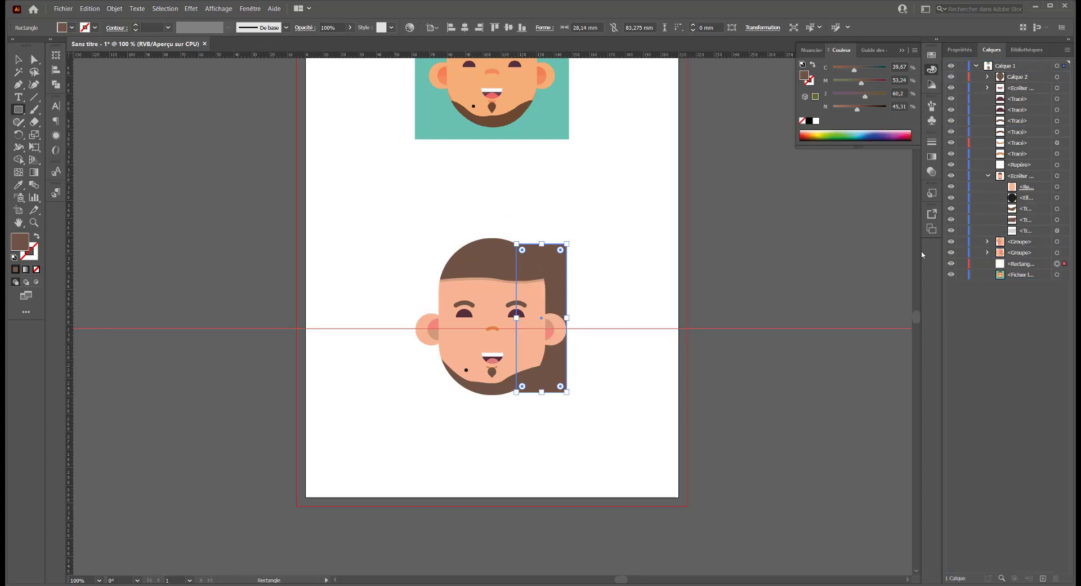
- Shift the hair rectangle left, round its top-right corner and nudge it up to meet the hair
left_click(32, 60)
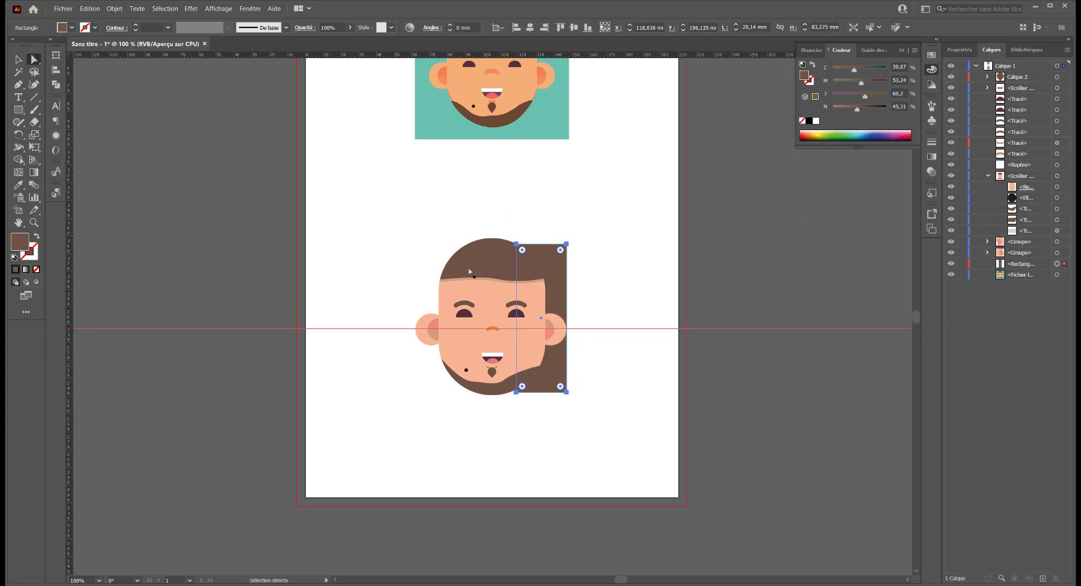
left_click_drag(560, 285, 549, 285)
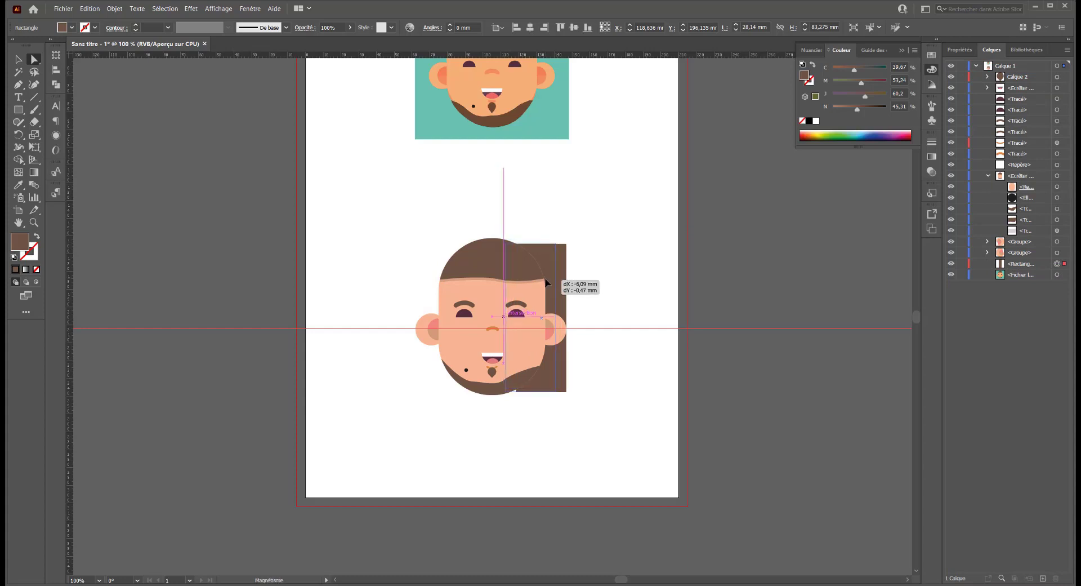
left_click_drag(550, 250, 486, 284)
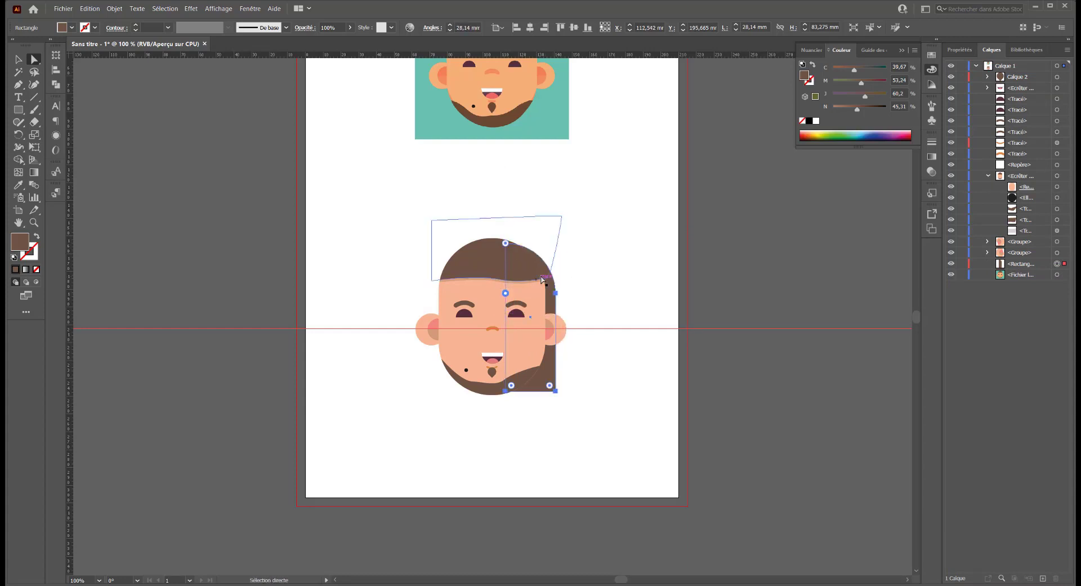
left_click_drag(550, 296, 550, 292)
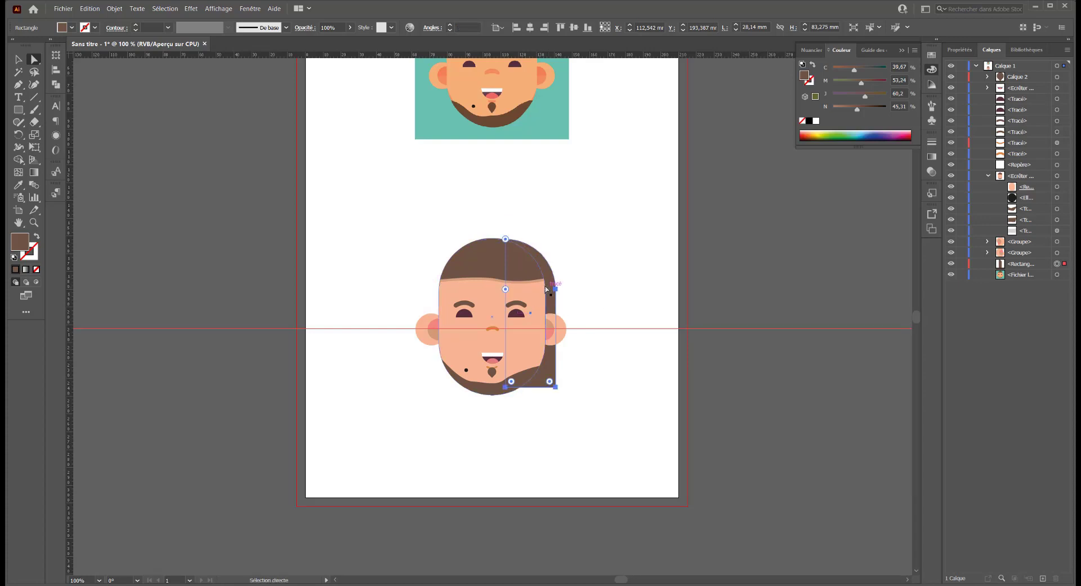
left_click(526, 282)
left_click(623, 337)
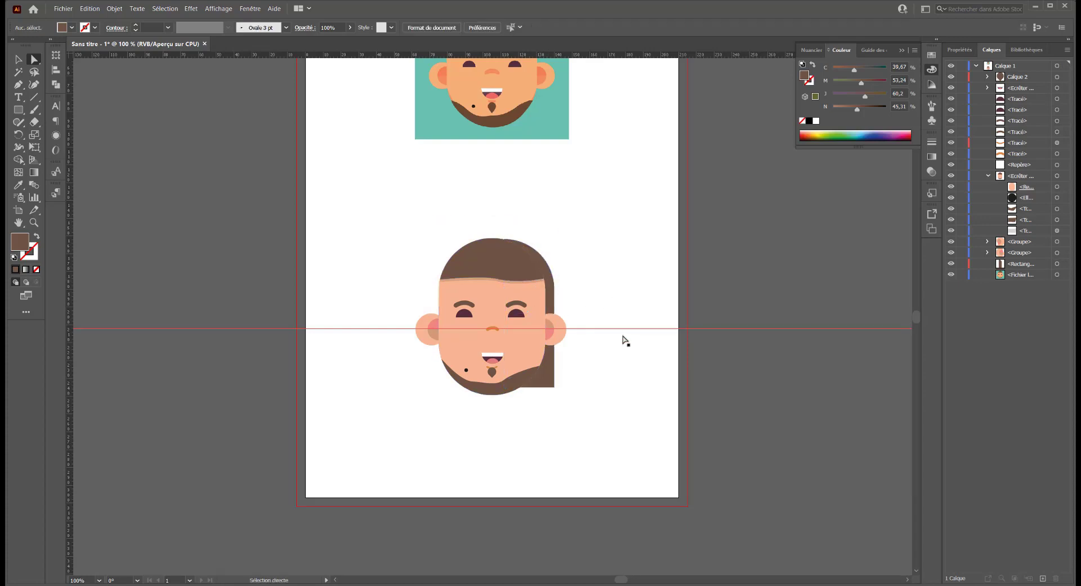
left_click(545, 387)
left_click(548, 382)
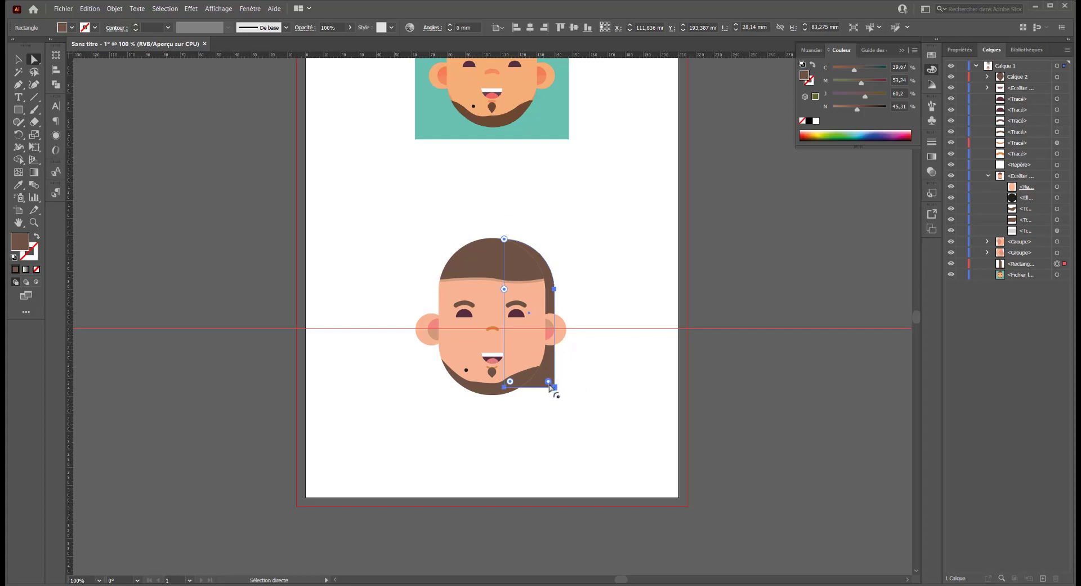
left_click(584, 429)
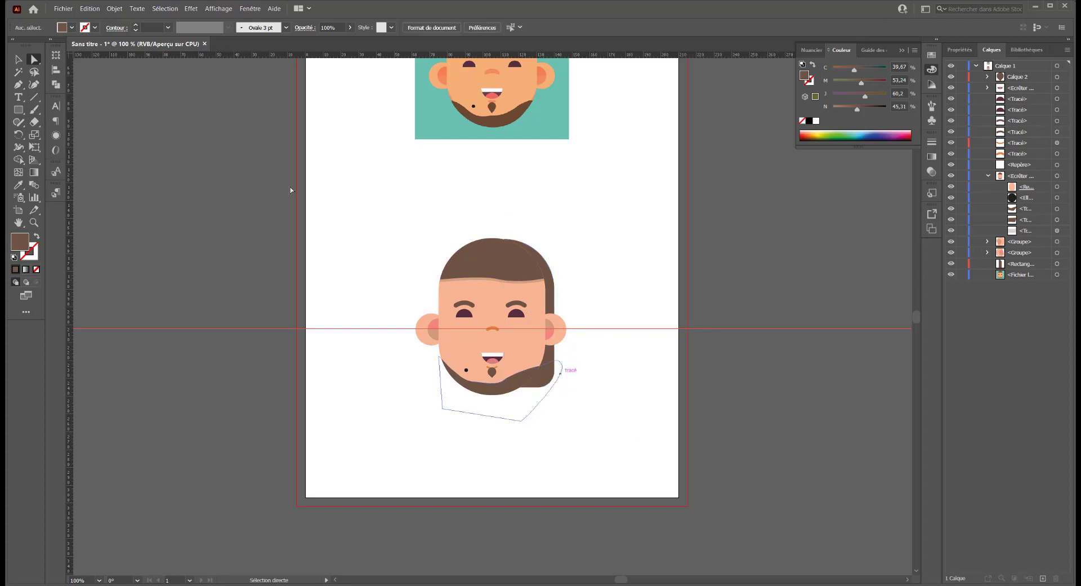
left_click(529, 268)
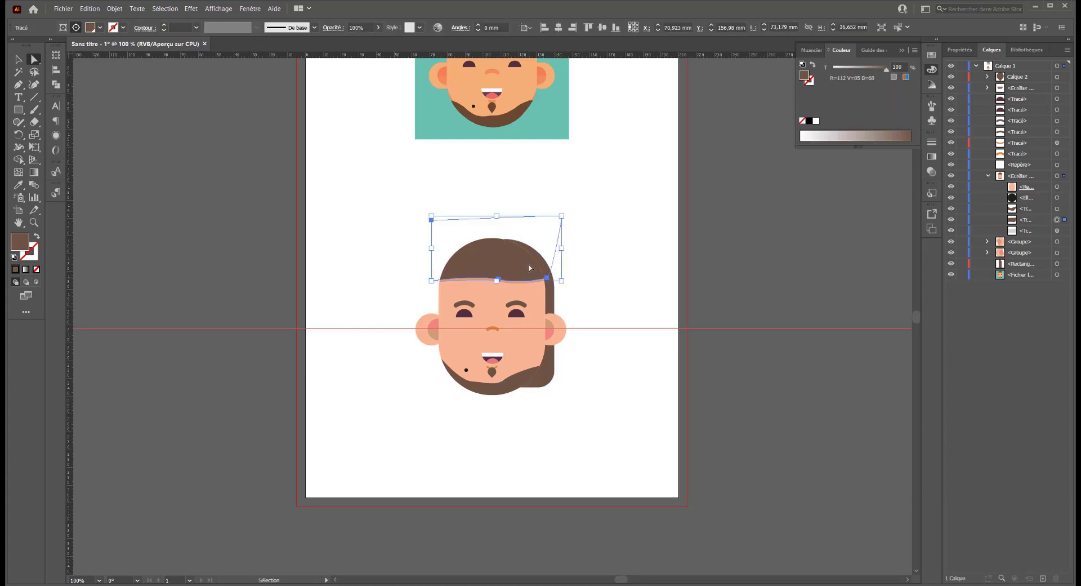
scroll(529, 268, "up", 2)
scroll(531, 268, "up", 3)
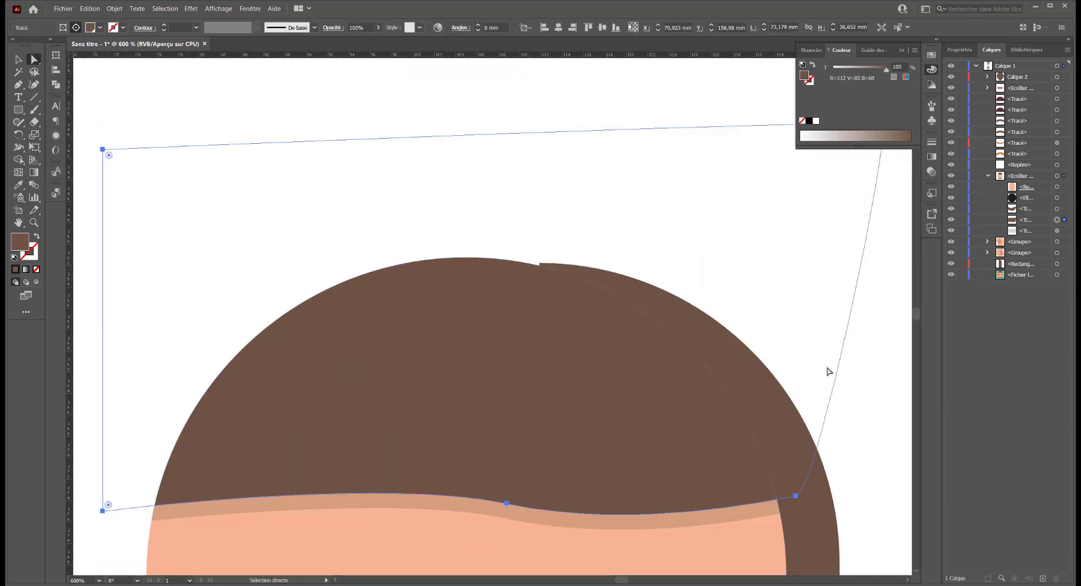
left_click(824, 509)
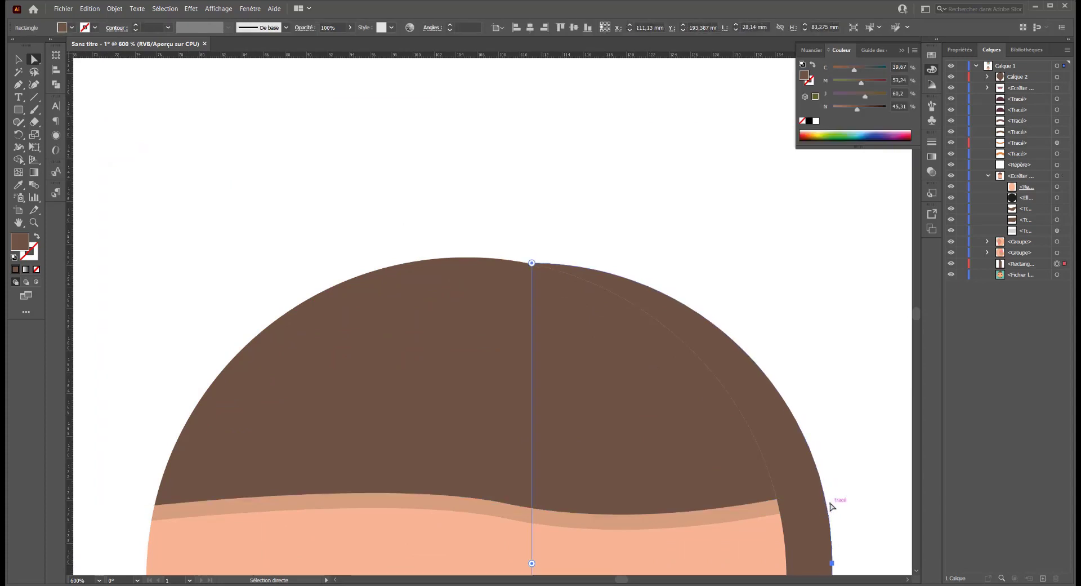
key("Left")
key("Left")
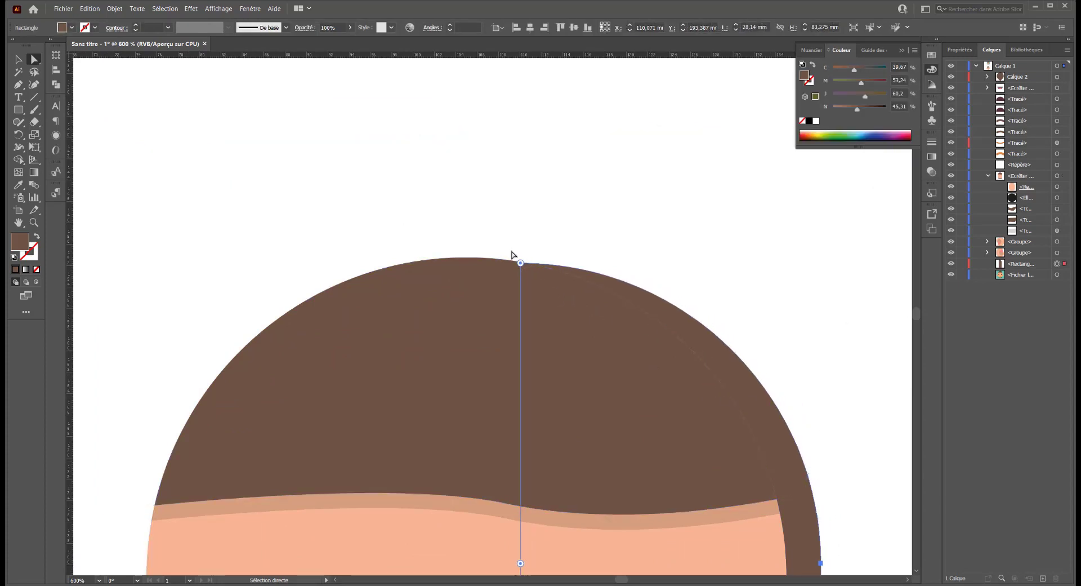
key("Up")
key("Left")
key("Left")
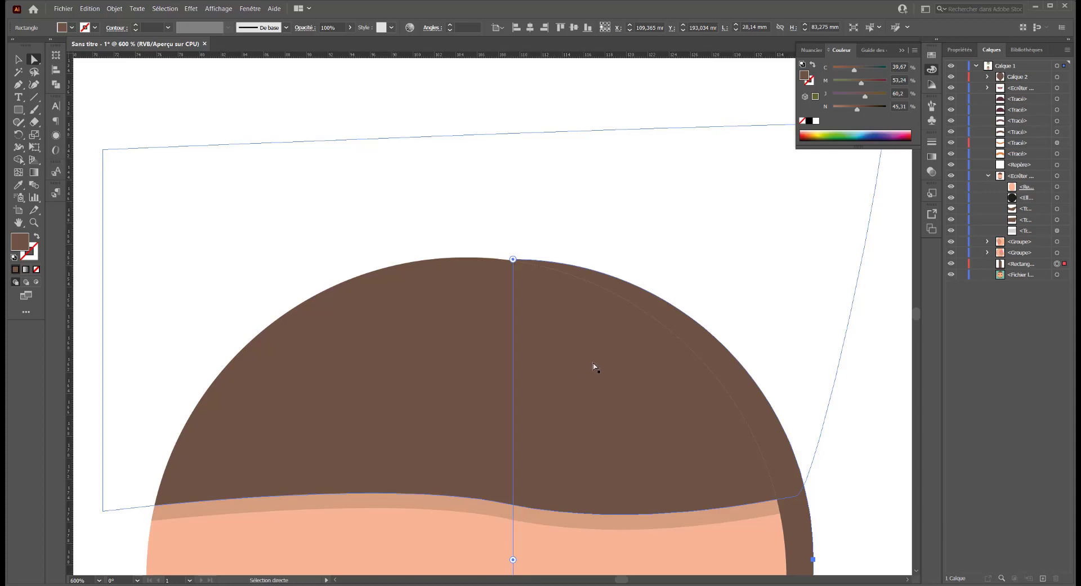
key("ctrl+z")
key("ctrl+z")
key("ctrl+z")
key("ctrl+z")
key("ctrl+z")
key("ctrl+z")
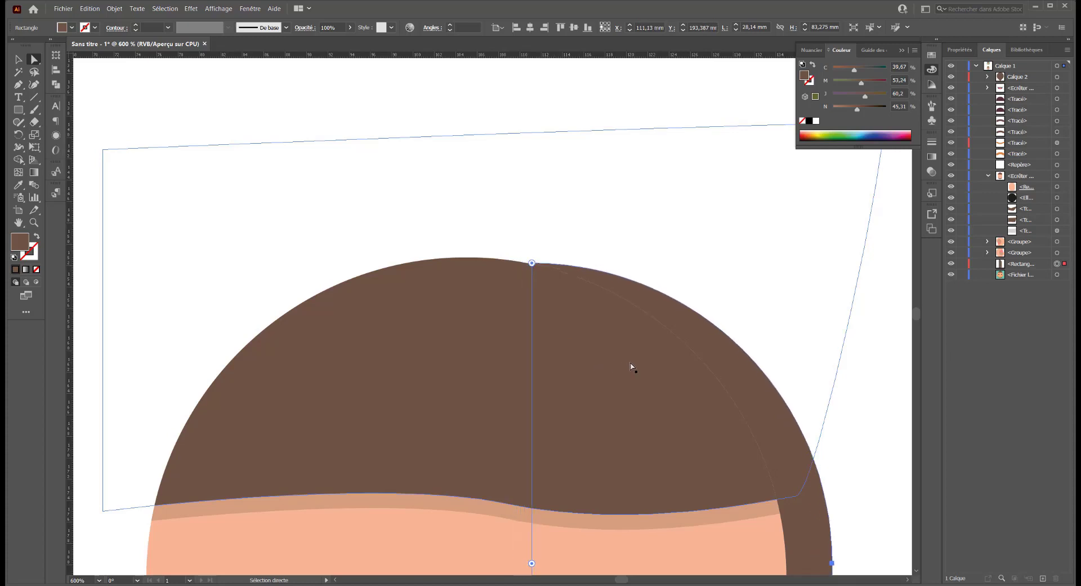
left_click(888, 316)
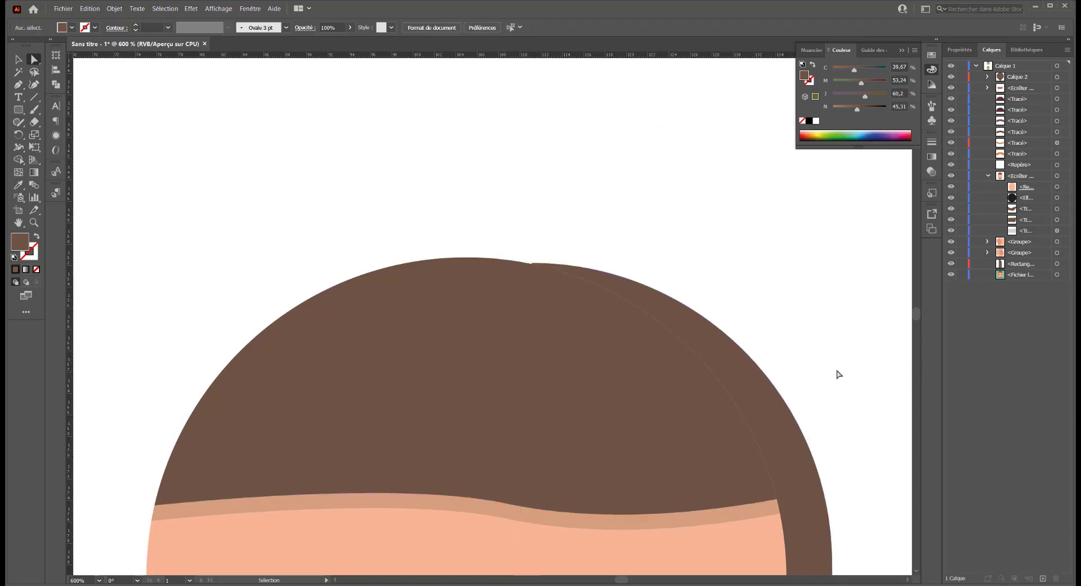
key("ctrl+1")
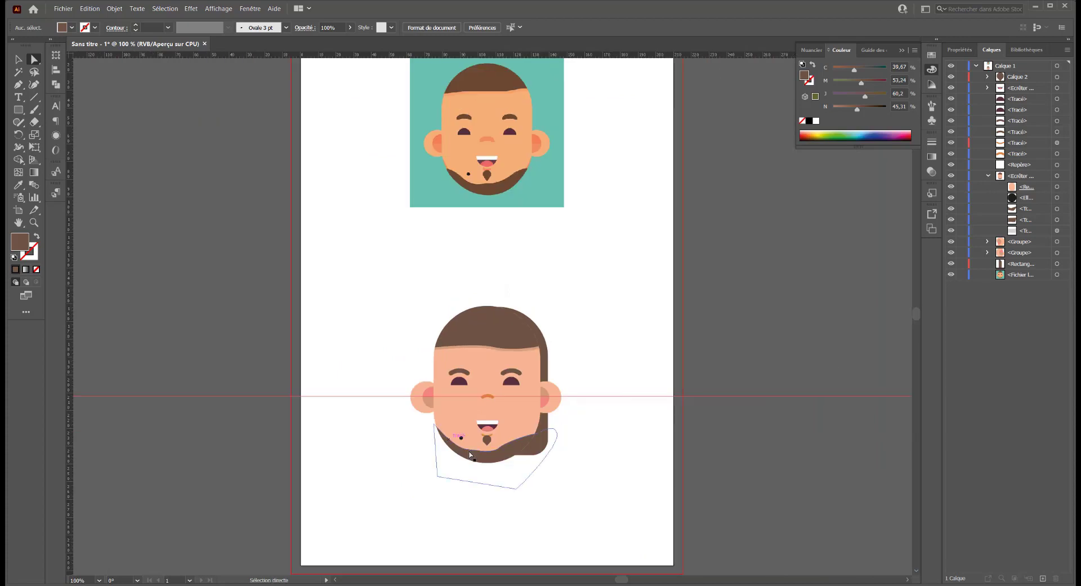
- Delete the long brown side-hair strip, then select the teal reference image
mouse_move(551, 445)
left_mouse_down()
mouse_move(533, 467)
mouse_move(434, 425)
left_mouse_up()
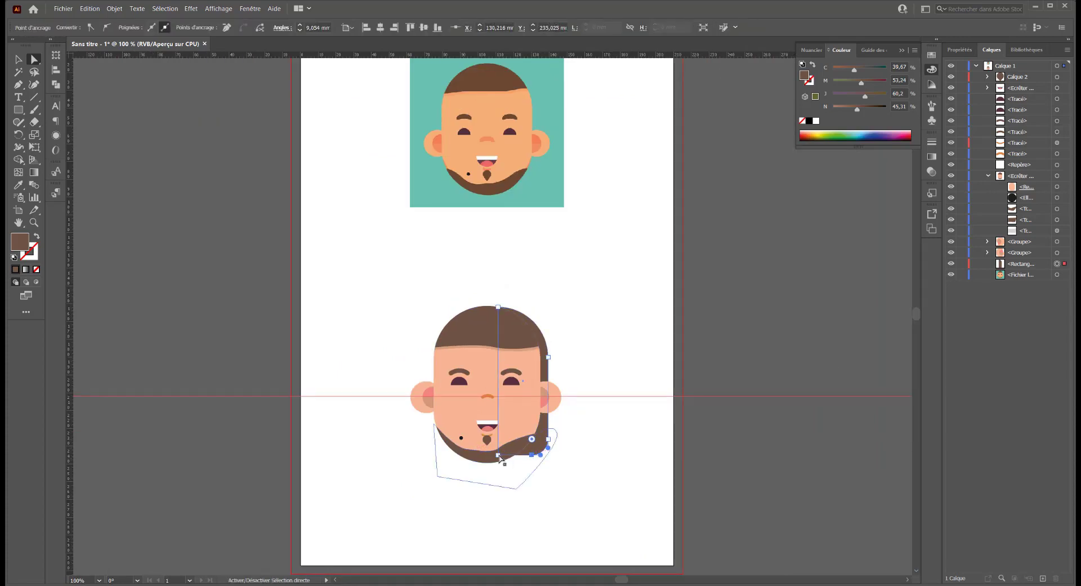
left_click_drag(535, 459, 533, 499)
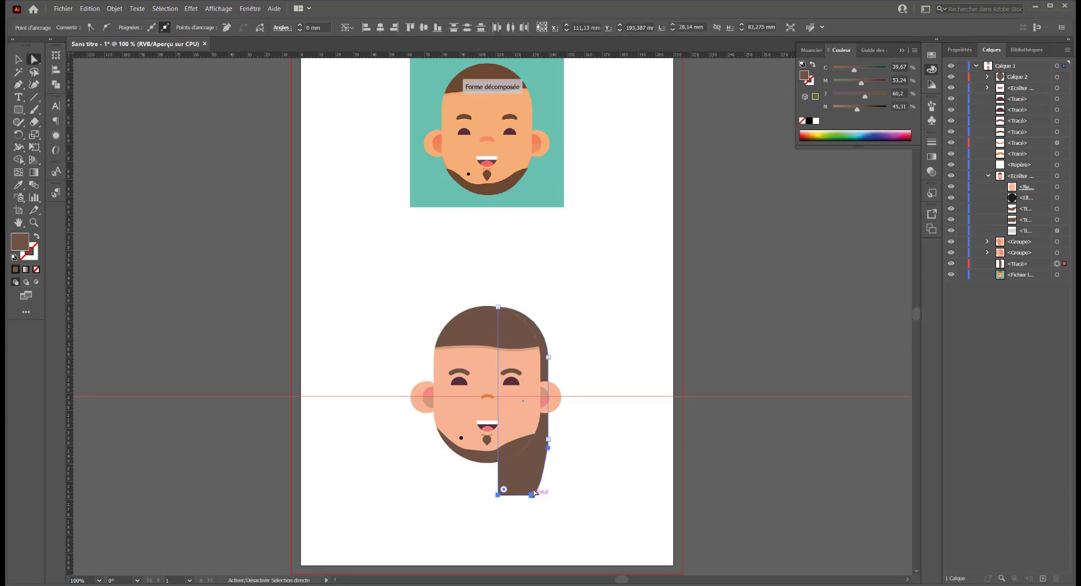
key("Delete")
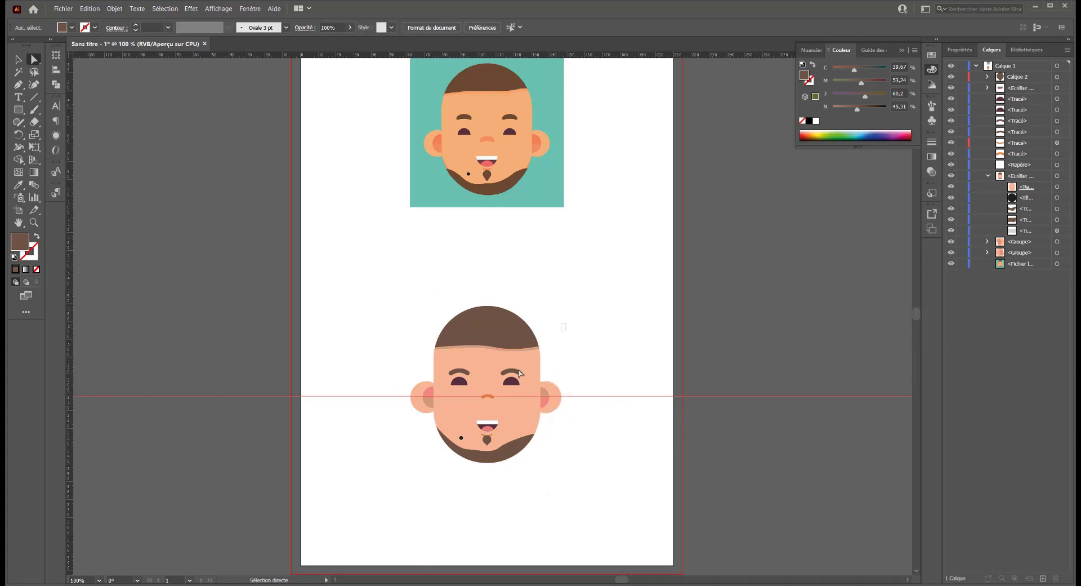
left_click_drag(566, 323, 540, 313)
left_click(535, 204)
- Delete the teal reference image and select the whole head artwork
key("Delete")
left_click_drag(620, 372, 620, 448)
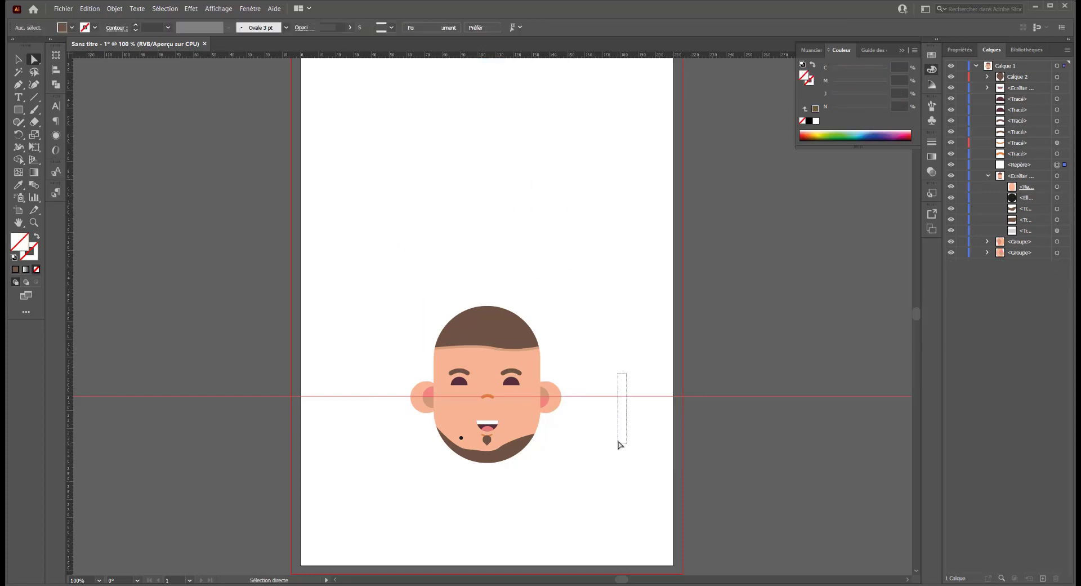
left_click_drag(601, 282, 356, 482)
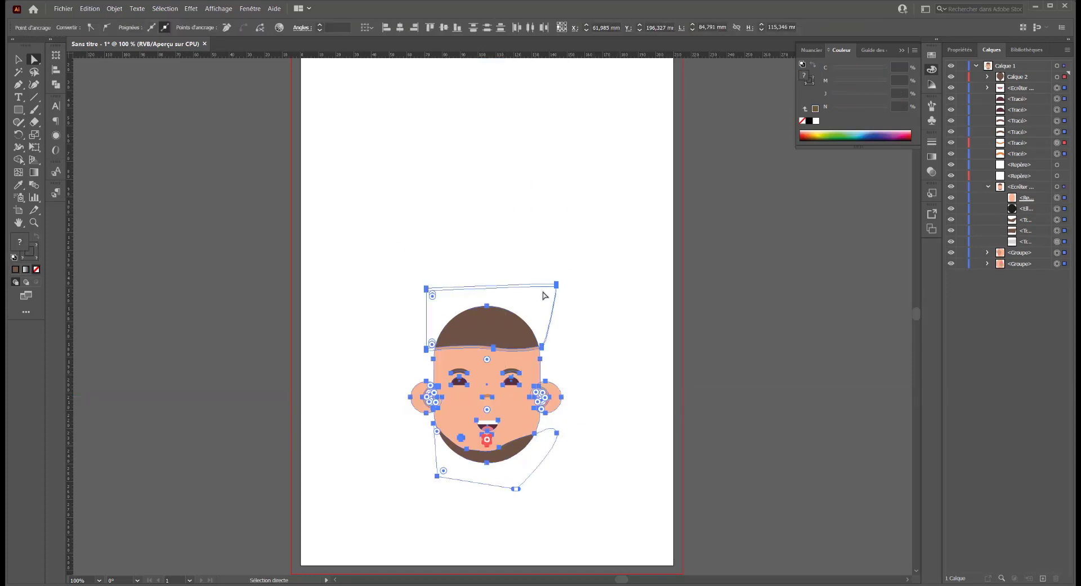
- Scale the head up around its centre, then undo the enlargement and deselect
left_click(18, 59)
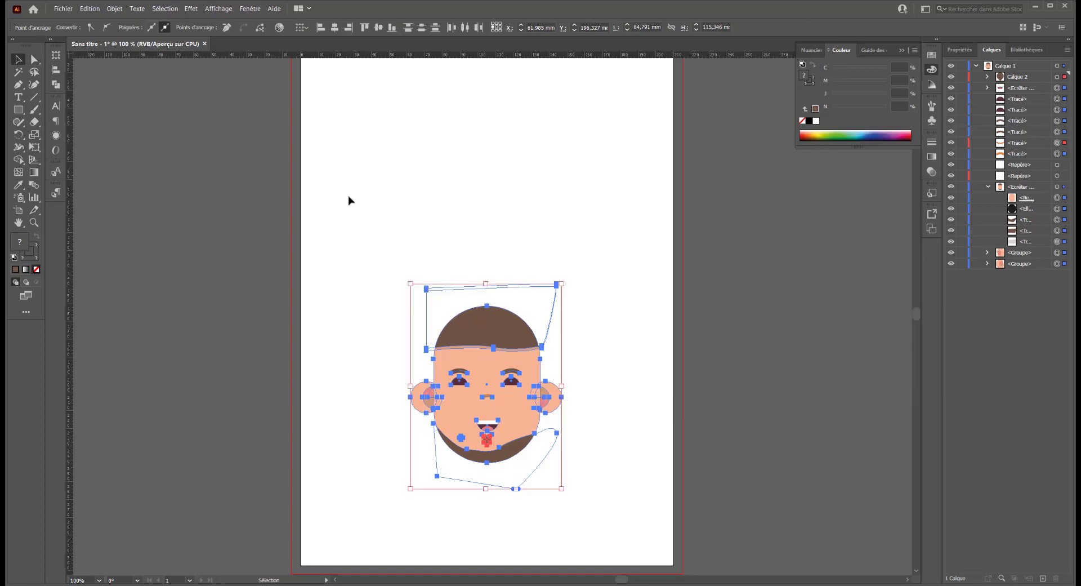
left_click_drag(562, 283, 581, 257)
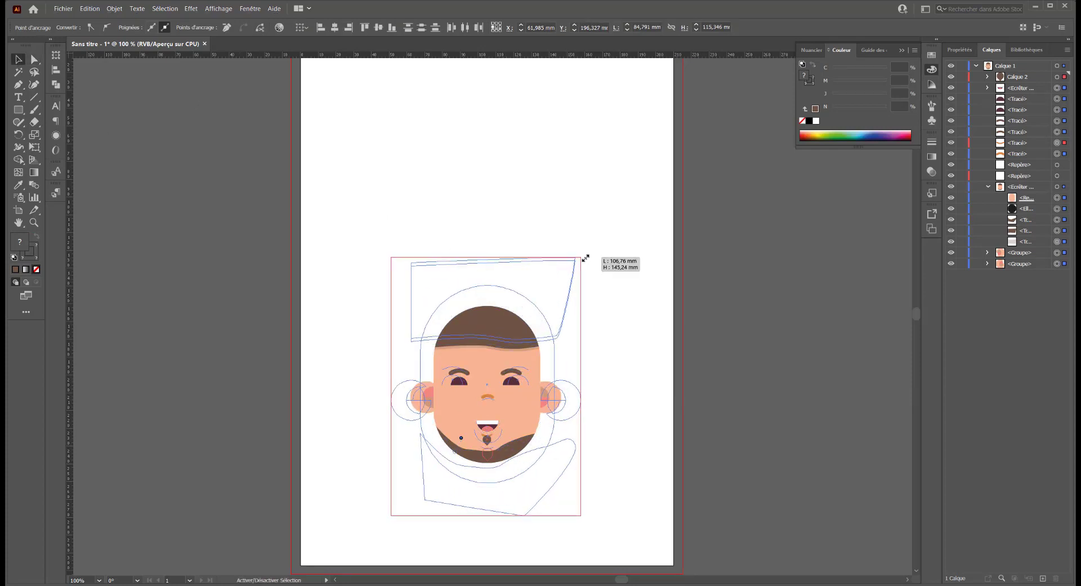
left_click_drag(526, 318, 607, 236)
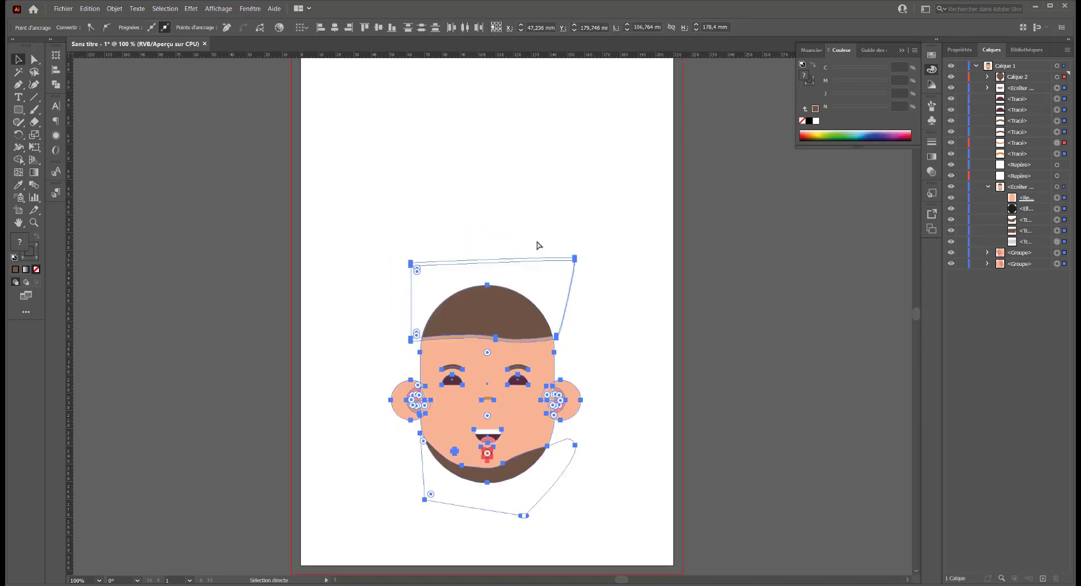
left_click(603, 233)
left_click_drag(618, 199, 338, 529)
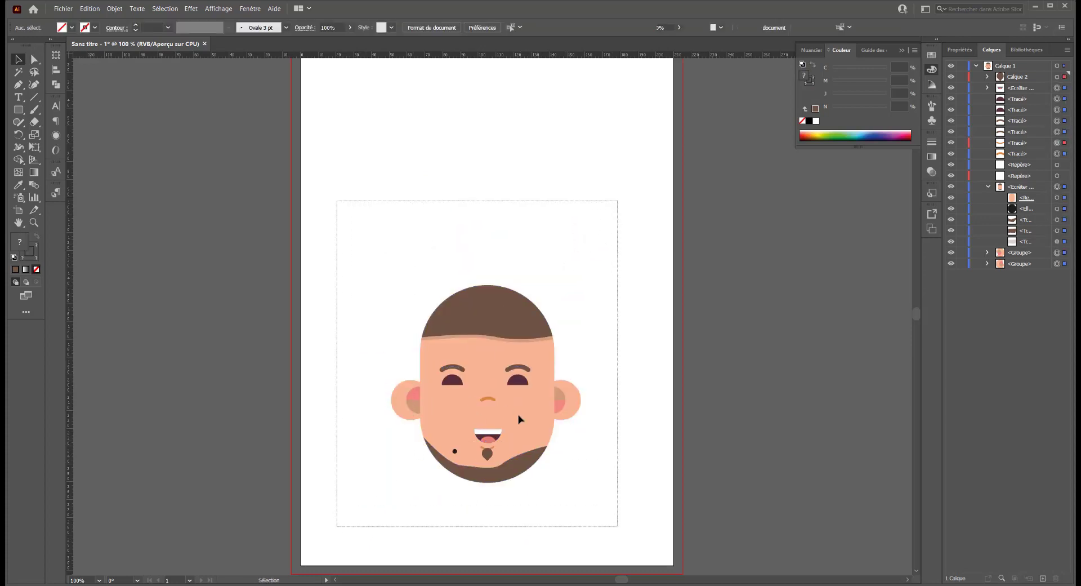
left_click(615, 295)
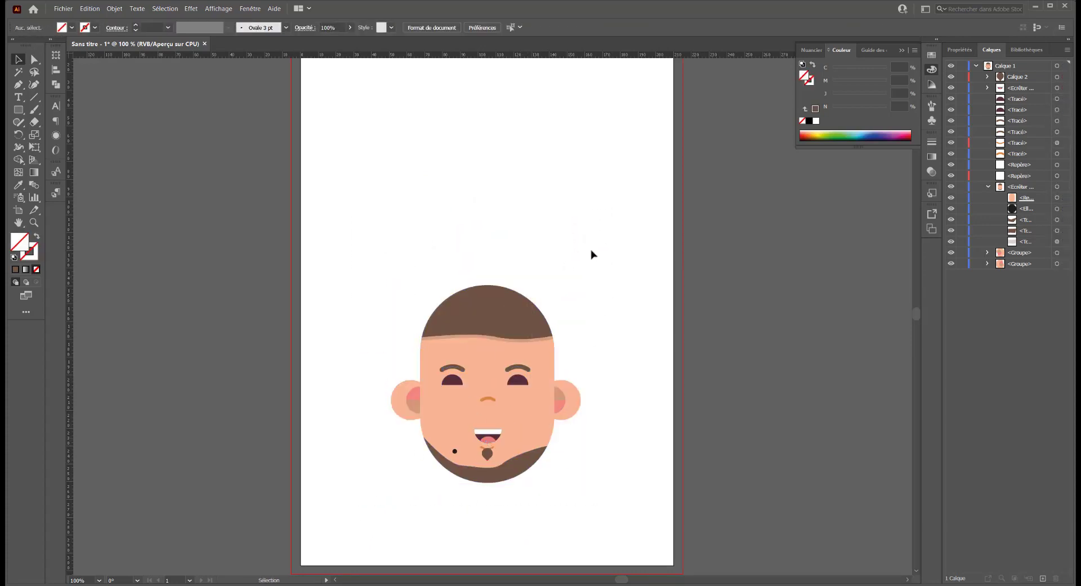
key("ctrl+z")
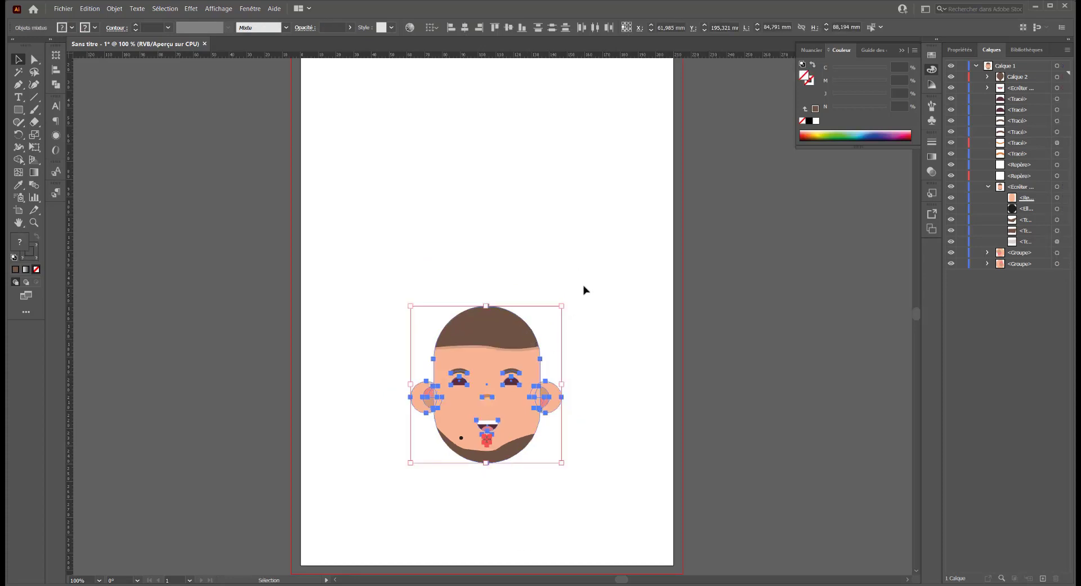
left_click(581, 289)
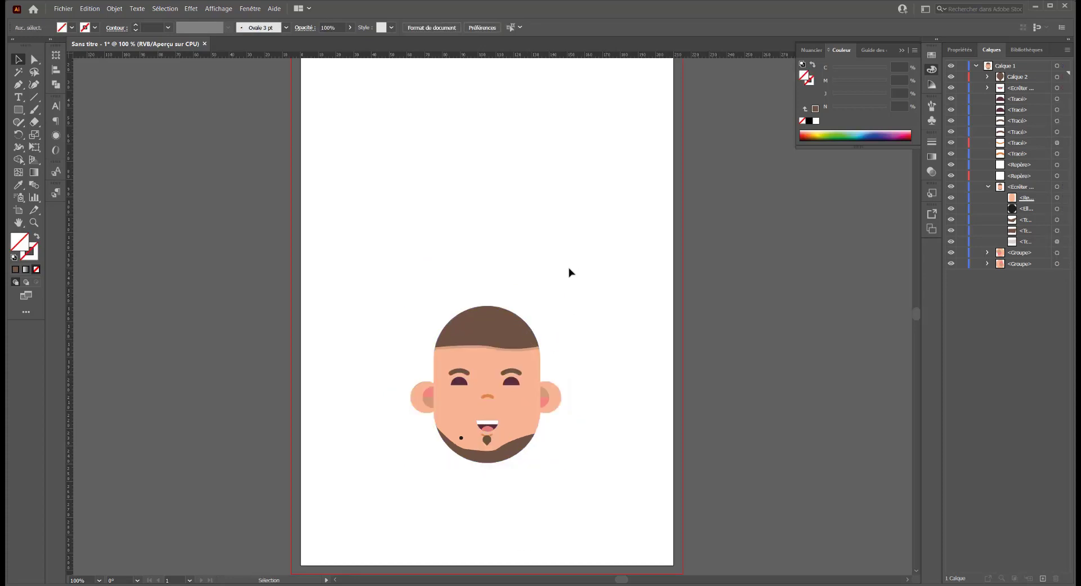